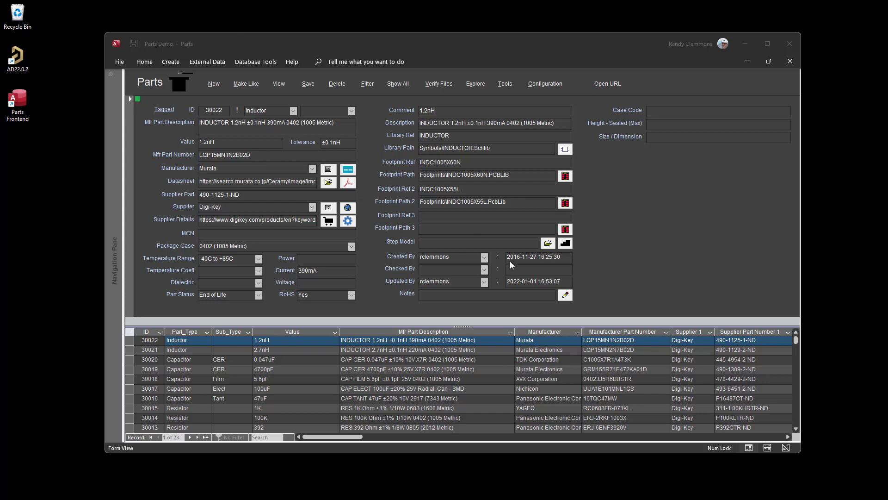
Step: Set the Office theme to Colorful in the Access options
click(116, 64)
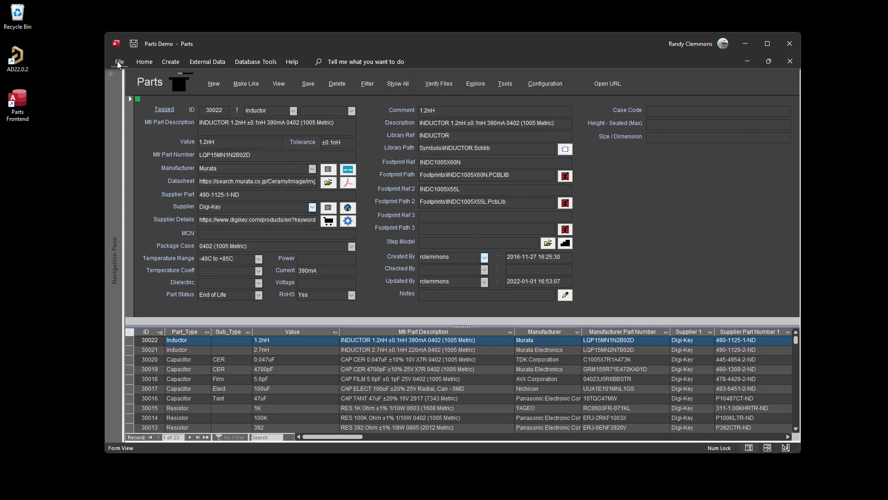
click(118, 61)
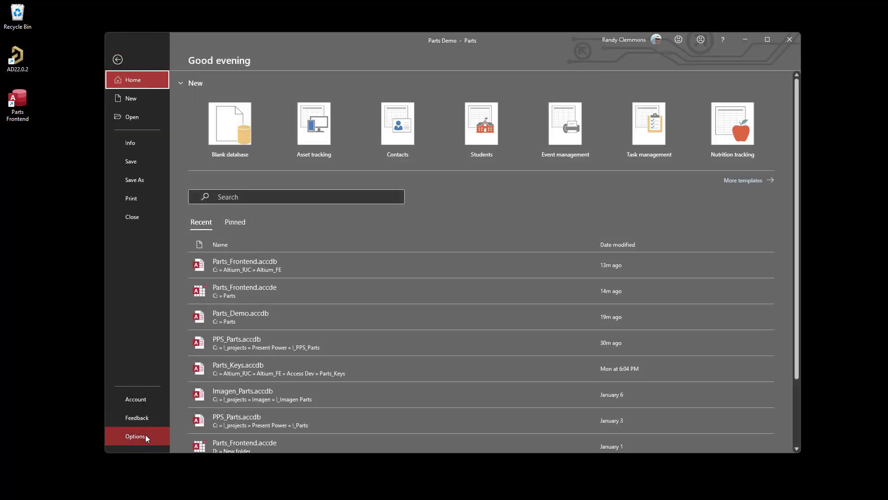
click(145, 437)
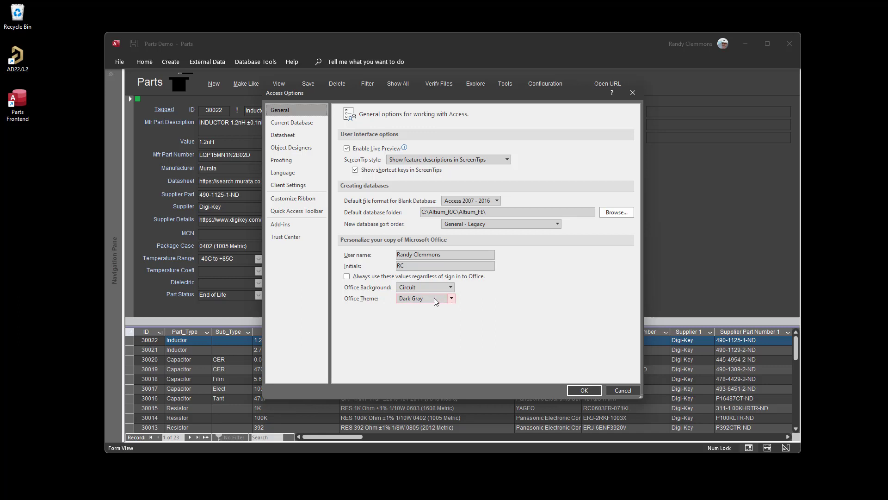
click(452, 298)
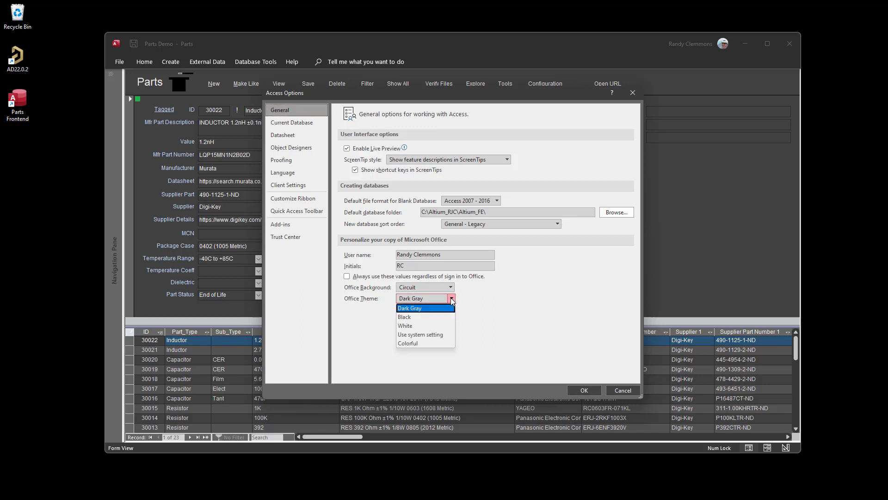
click(412, 343)
click(579, 390)
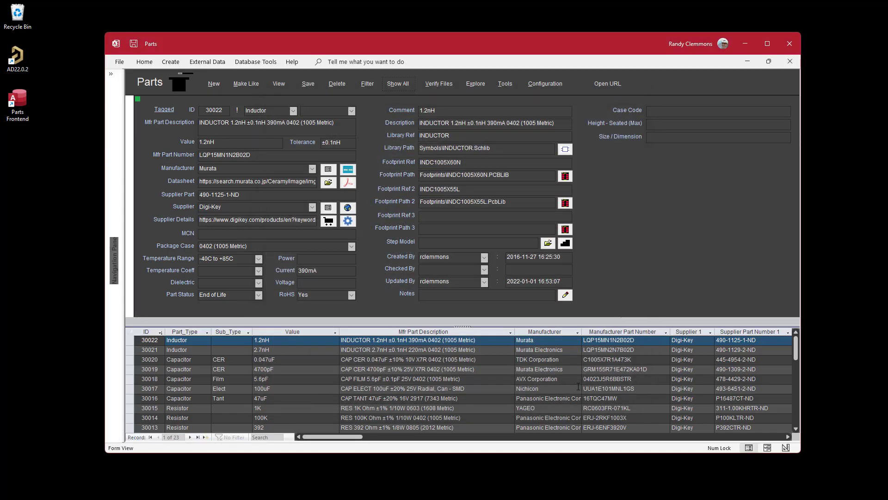
Step: Set the Office theme back to Dark Gray in the Access options
click(120, 62)
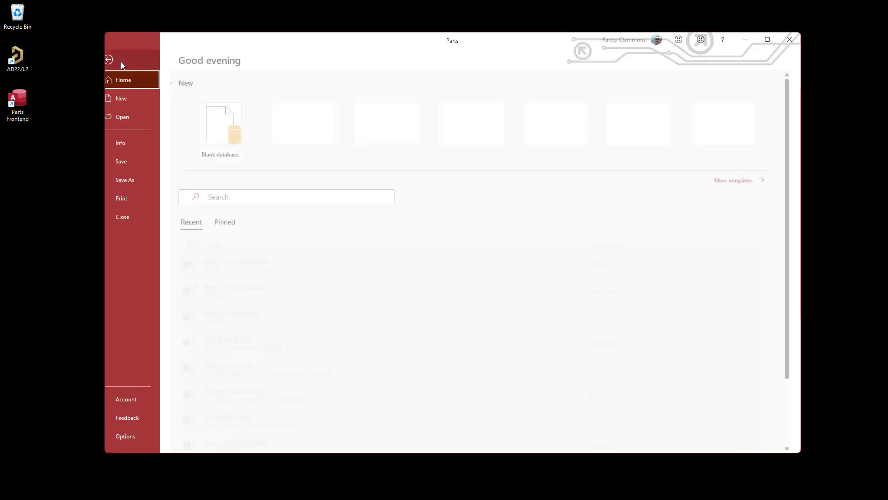
click(138, 436)
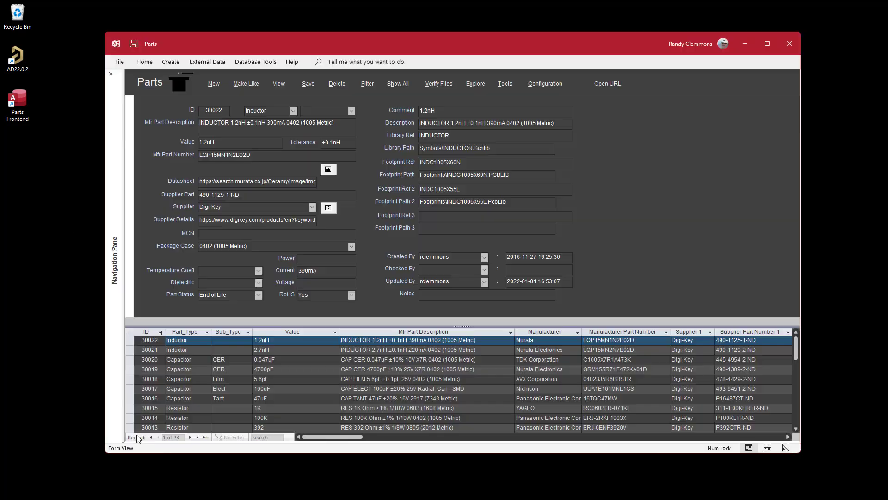
click(449, 299)
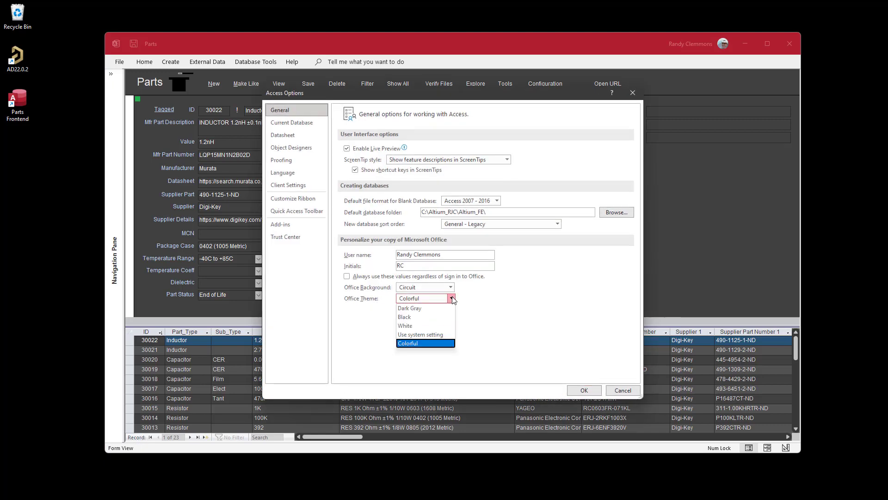
click(419, 308)
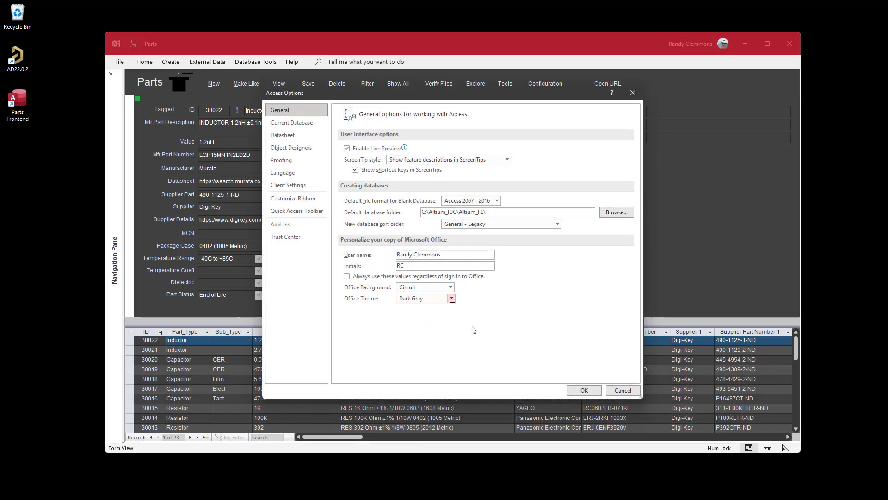
click(584, 390)
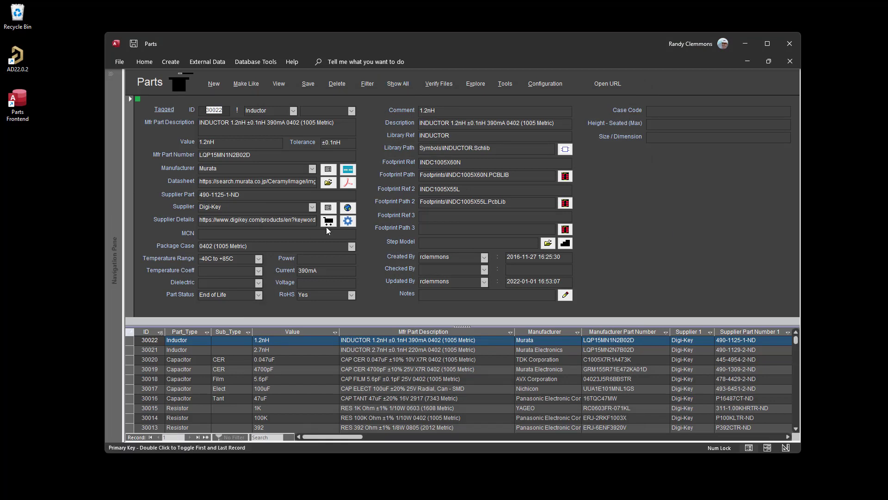
Step: Disable the Use Dark Color Theme option in the Parts configuration and apply the light theme
click(536, 82)
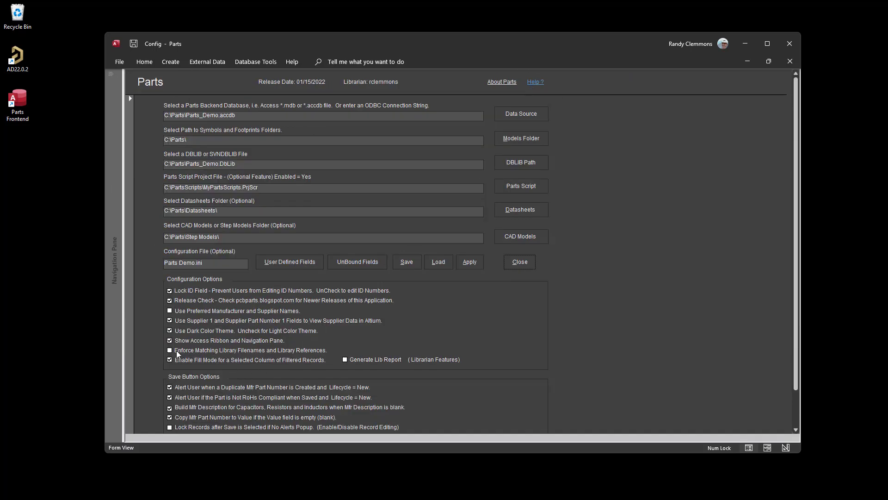
click(170, 331)
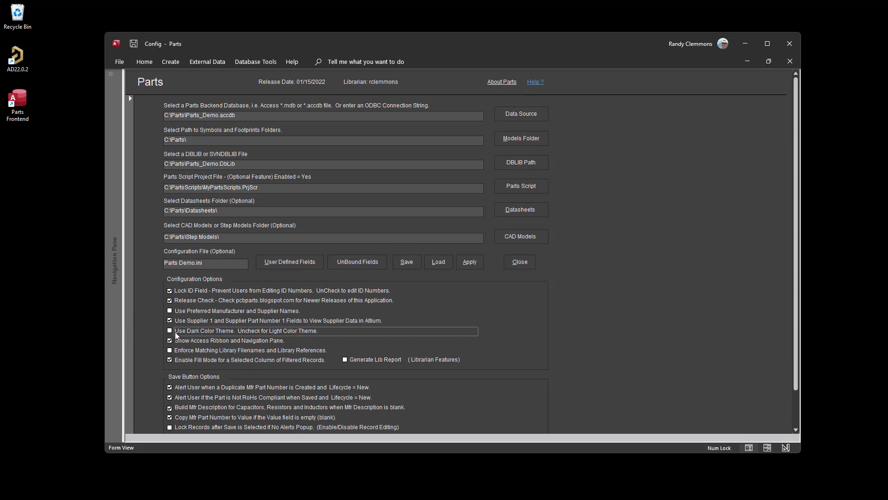
click(471, 262)
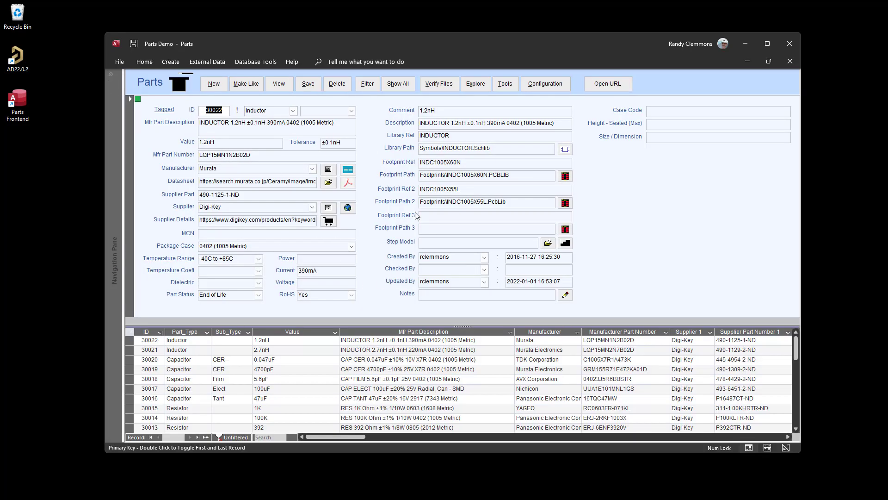
Step: Enable the Use Dark Color Theme option in the Parts configuration and apply it
click(534, 85)
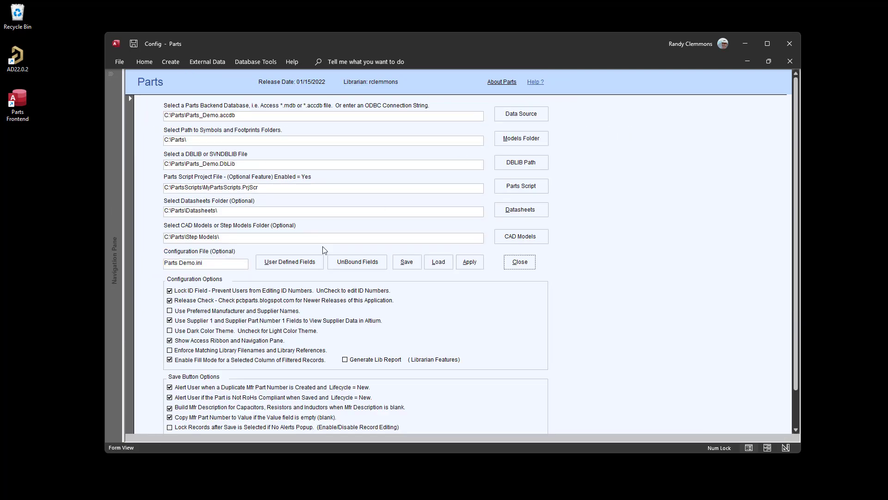
click(170, 330)
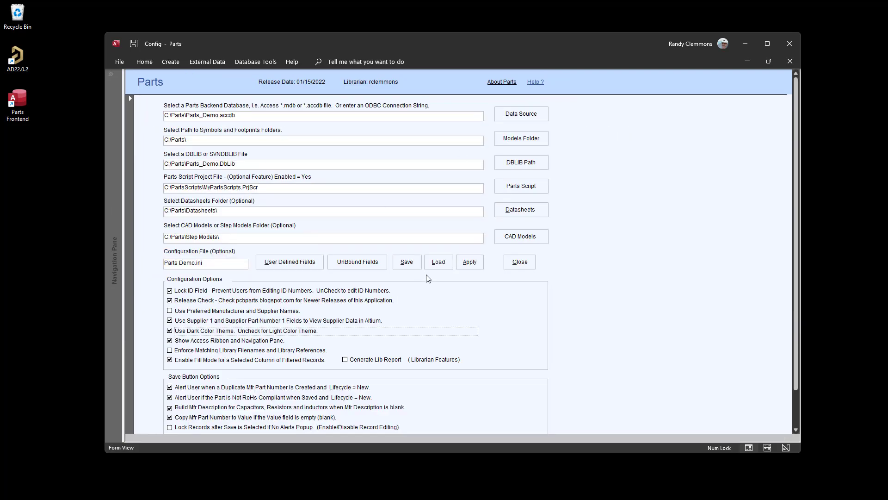
click(470, 263)
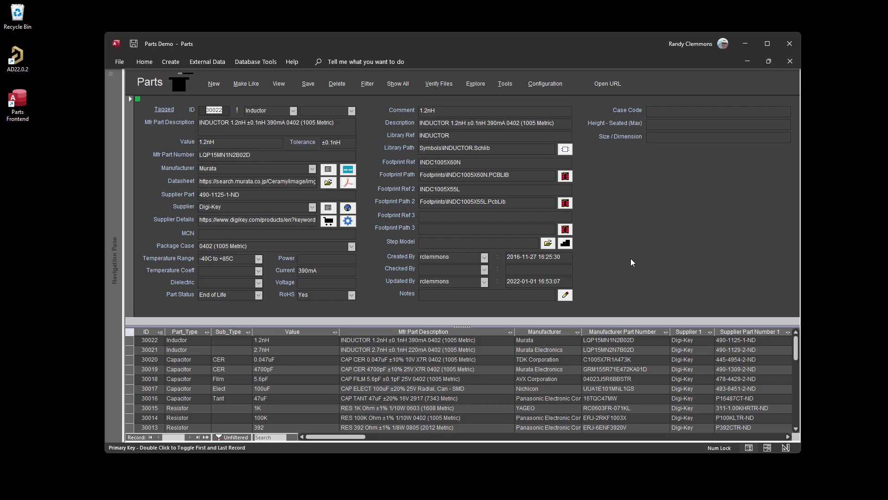
Step: Expand the list of Access objects and open the backend database Parts_Demo.accdb in a separate window
click(111, 75)
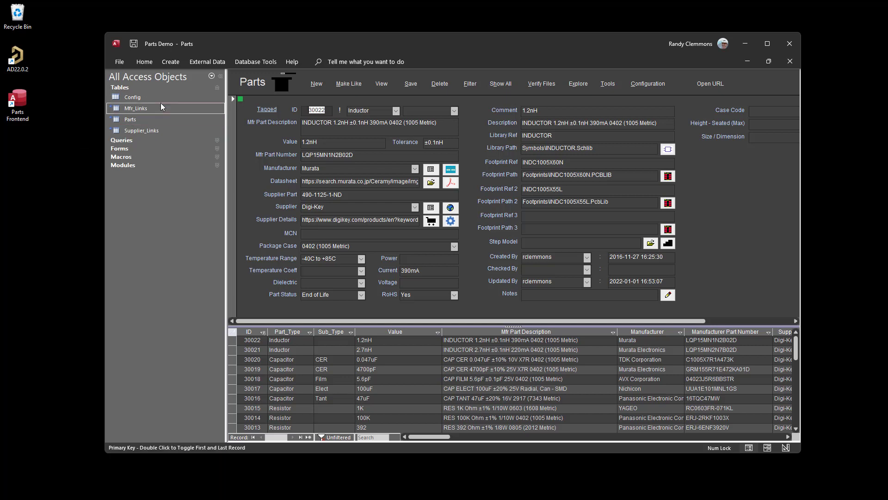
right_click(141, 118)
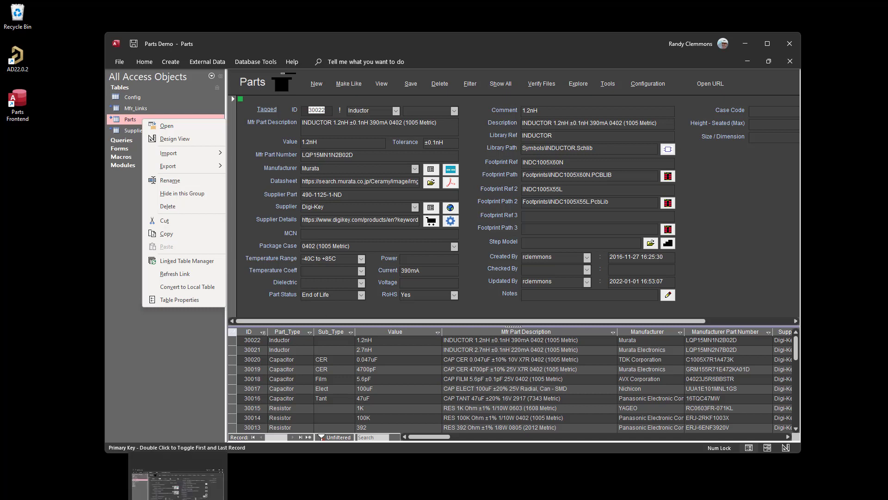
right_click(175, 499)
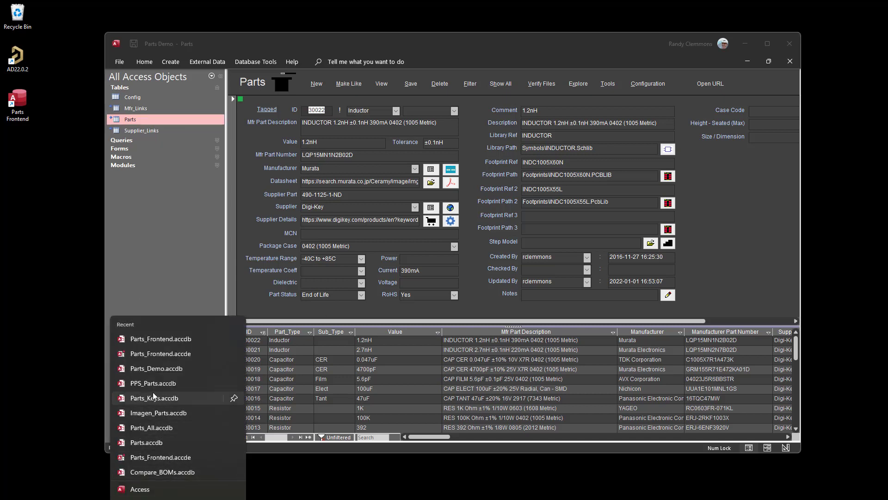
click(149, 368)
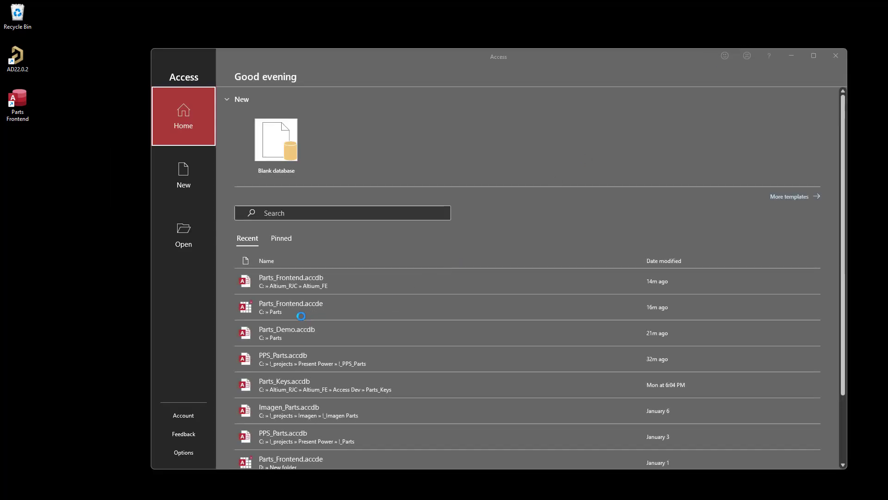
click(282, 302)
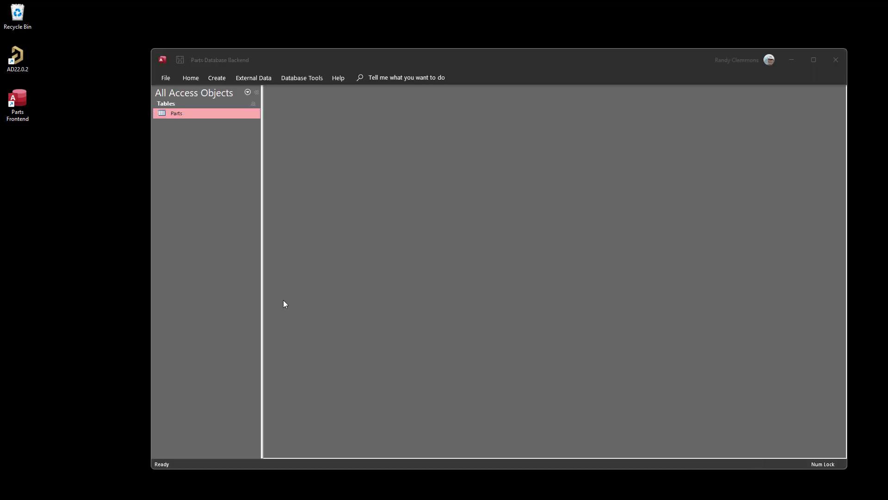
Step: Try to open the backend's Parts table in Design View, decline read-only access, and close the backend database
right_click(187, 112)
click(206, 131)
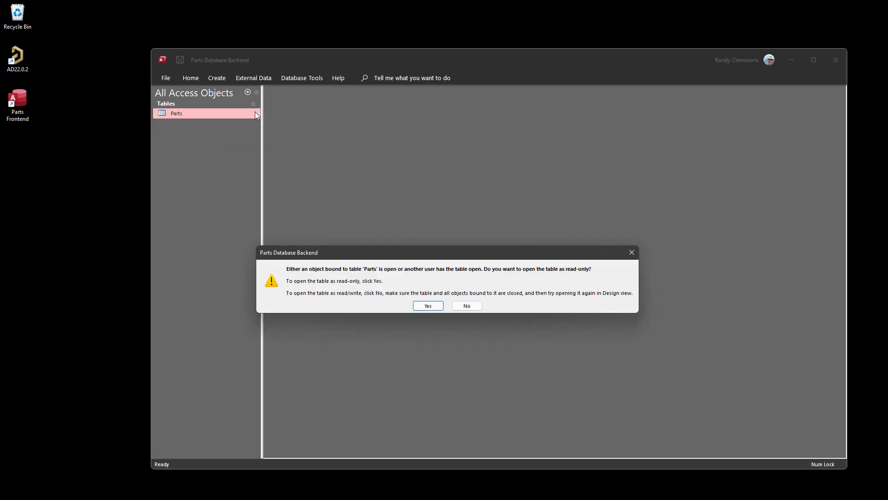
click(466, 306)
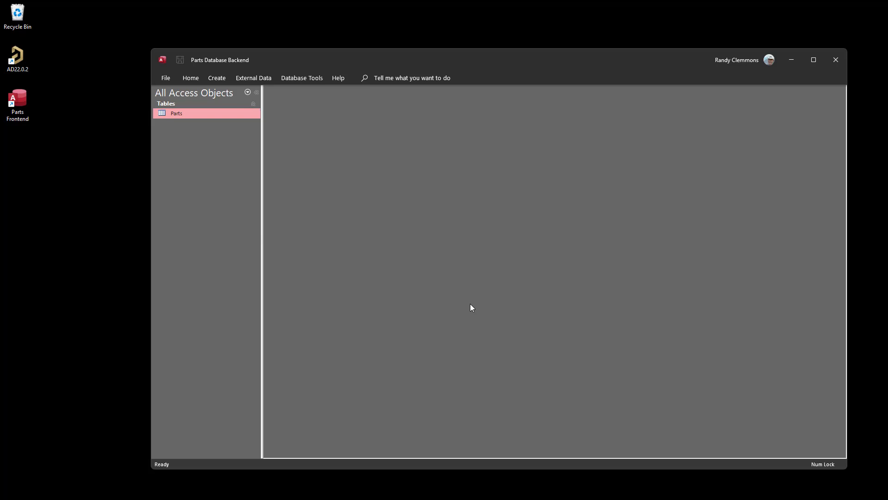
click(839, 60)
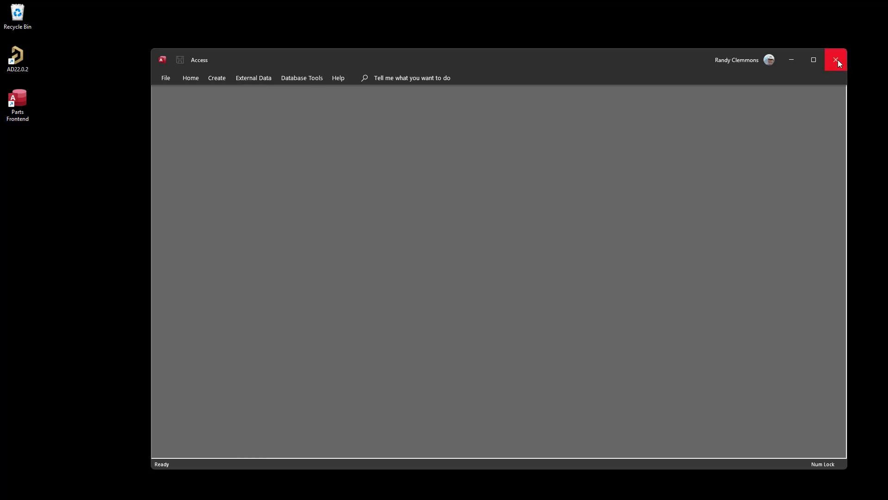
mouse_move(291, 491)
click(836, 60)
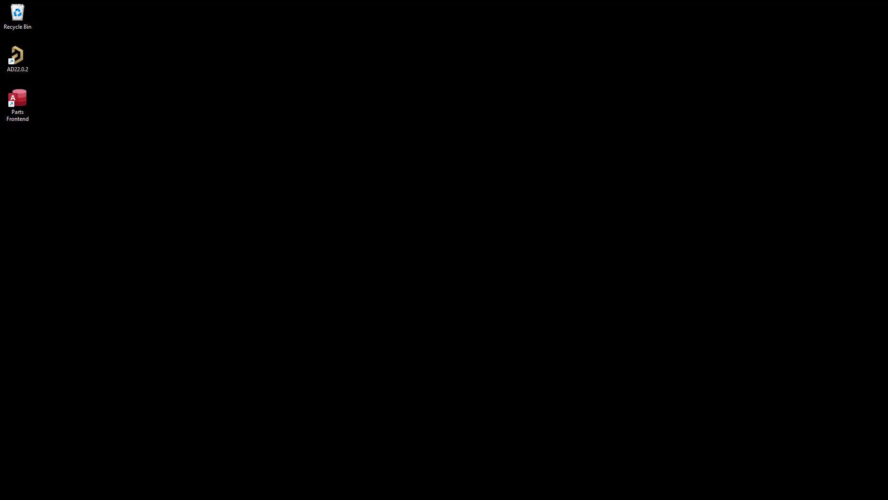
Step: Reopen the backend database Parts_Demo.accdb, minimize it, and close the Parts form together with its frontend database
right_click(178, 499)
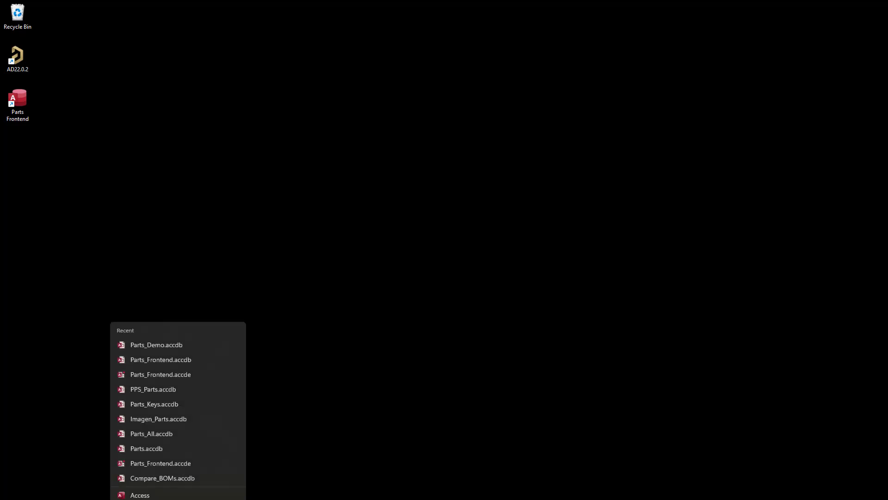
click(143, 339)
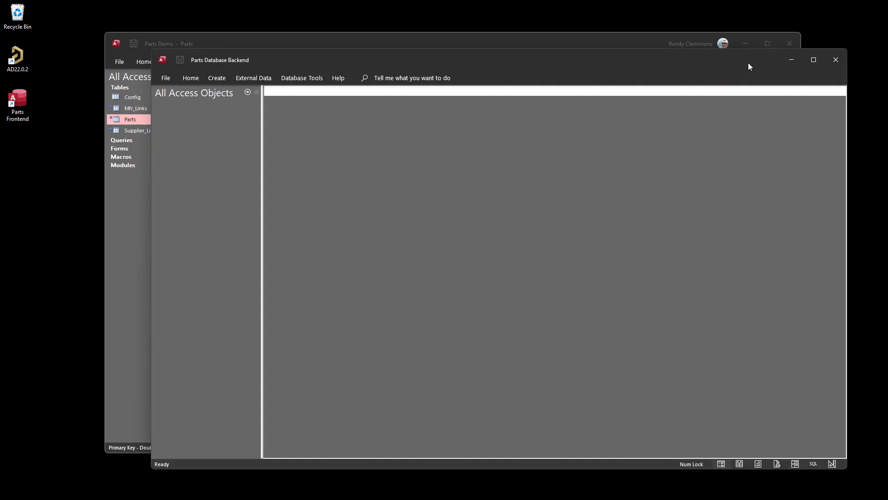
click(790, 63)
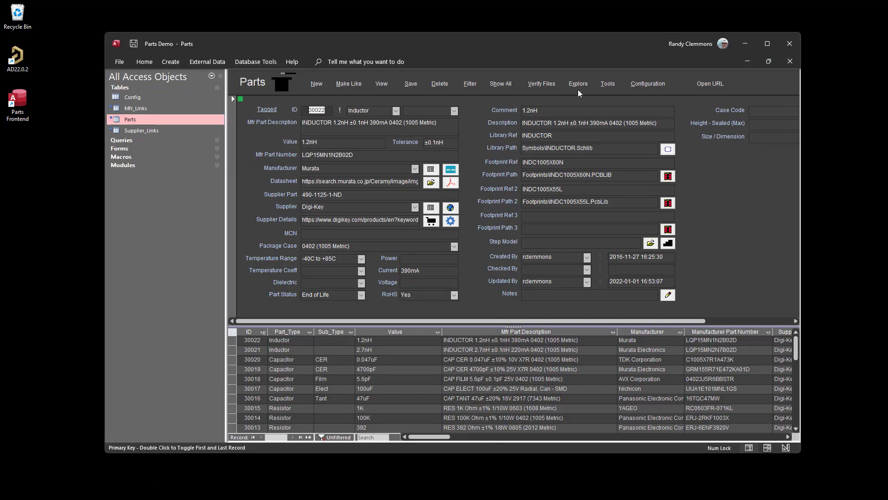
click(790, 62)
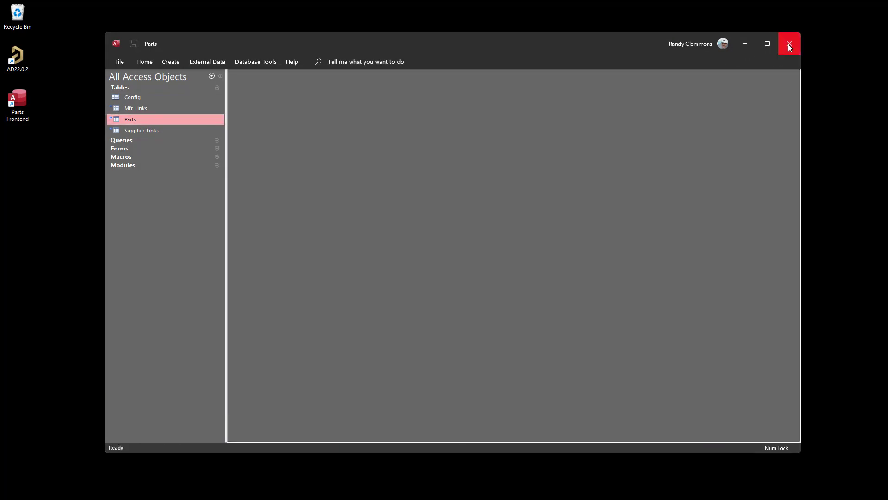
click(790, 45)
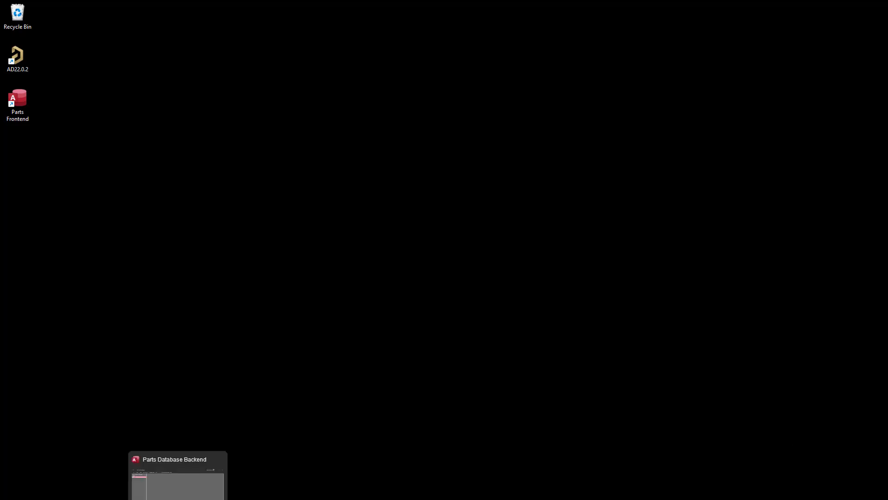
Step: Open the Parts table of Parts_Demo.accdb in Design View and select the Manufacturer Part Number field name
right_click(178, 492)
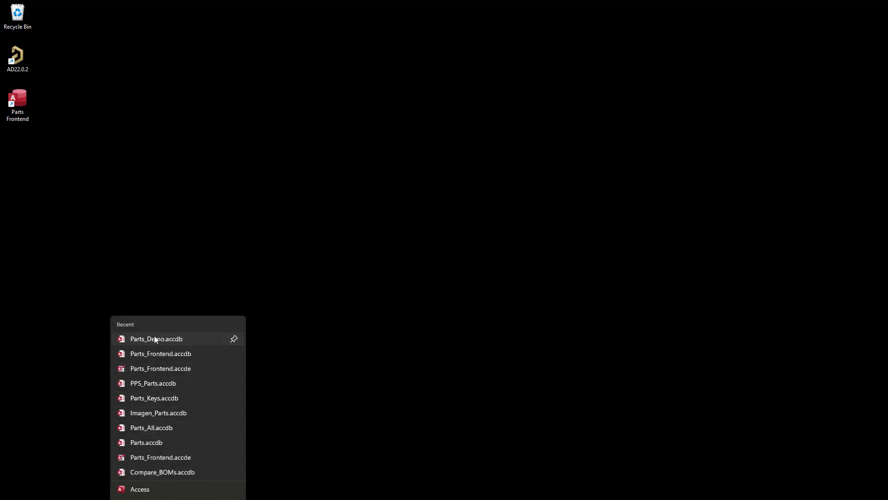
click(155, 339)
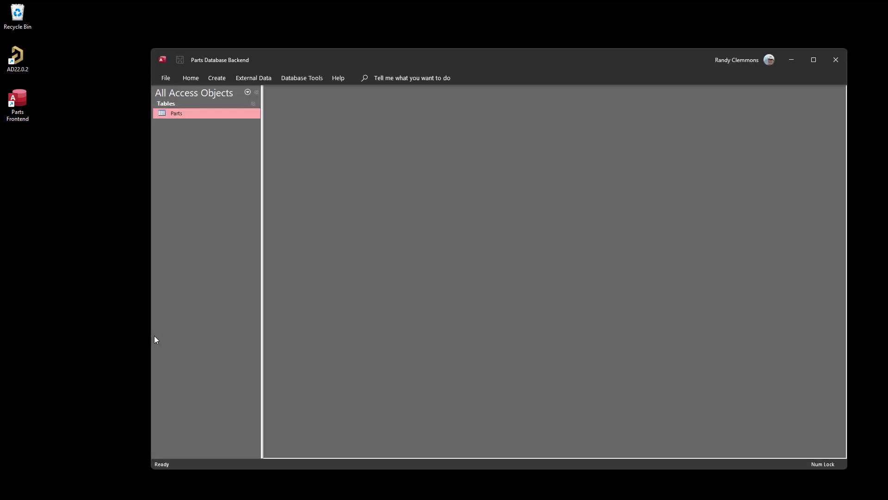
right_click(191, 112)
click(211, 130)
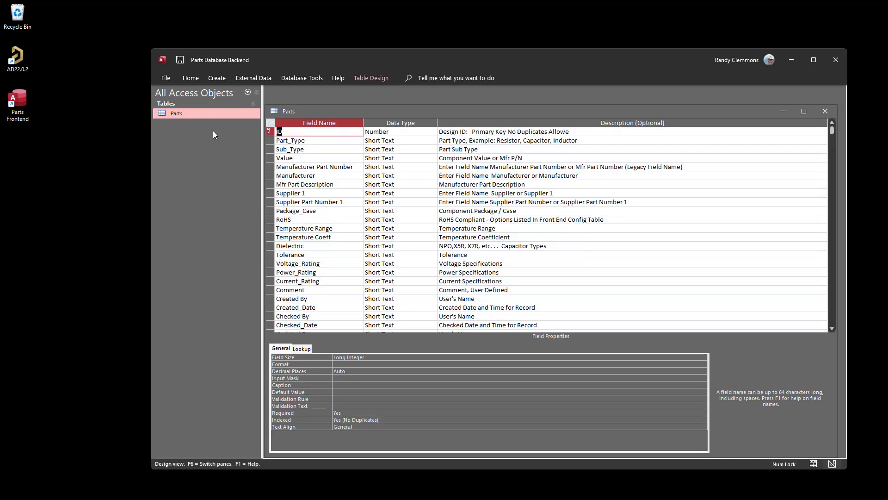
drag(360, 69, 334, 58)
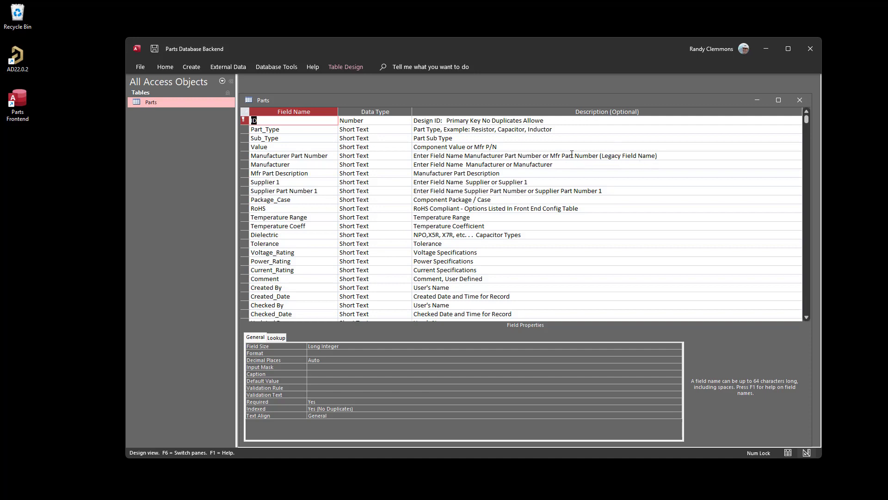
click(255, 157)
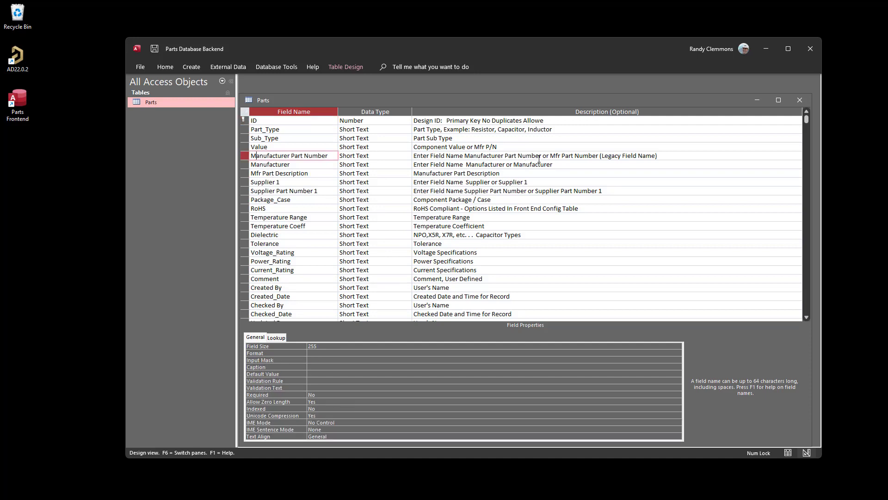
Step: Review the descriptions of the Manufacturer Part Number, Supplier 1 and Manufacturer fields for their permitted alternative names
drag(550, 156, 597, 159)
click(570, 183)
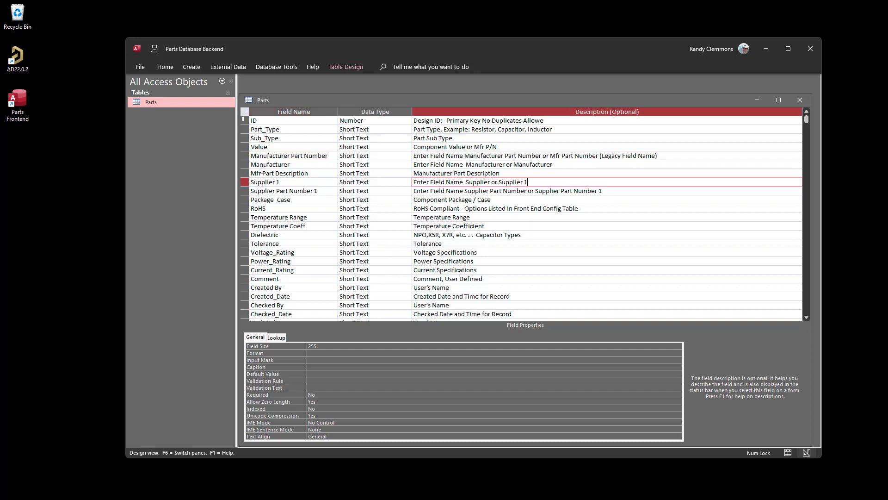
click(299, 165)
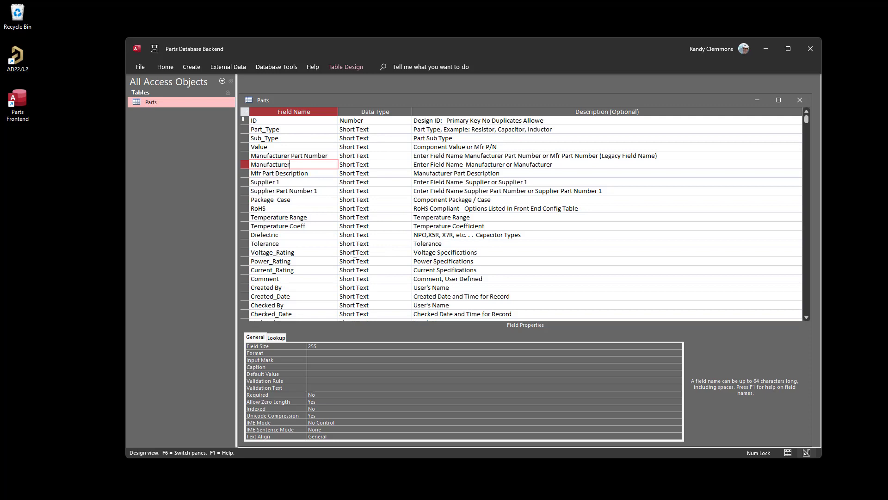
Step: Rename the MCN field of the backend's Parts table to ORW
scroll(371, 267, down, 2)
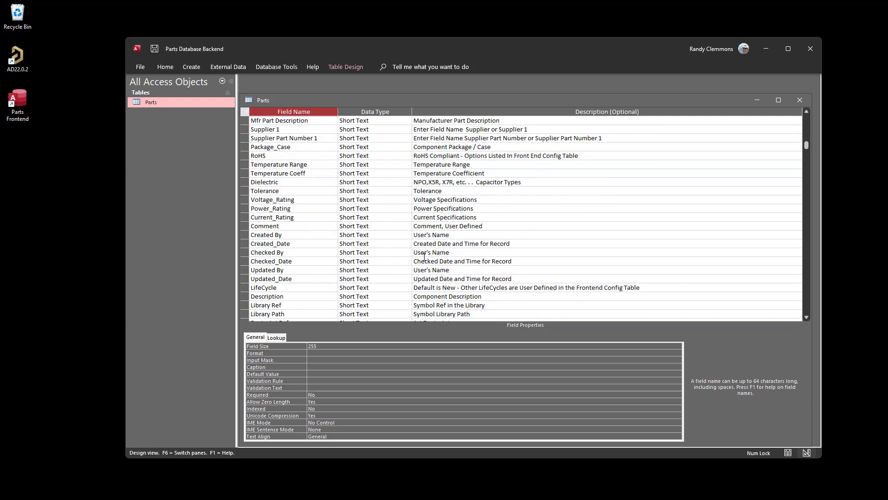
scroll(424, 256, down, 2)
scroll(424, 256, down, 2)
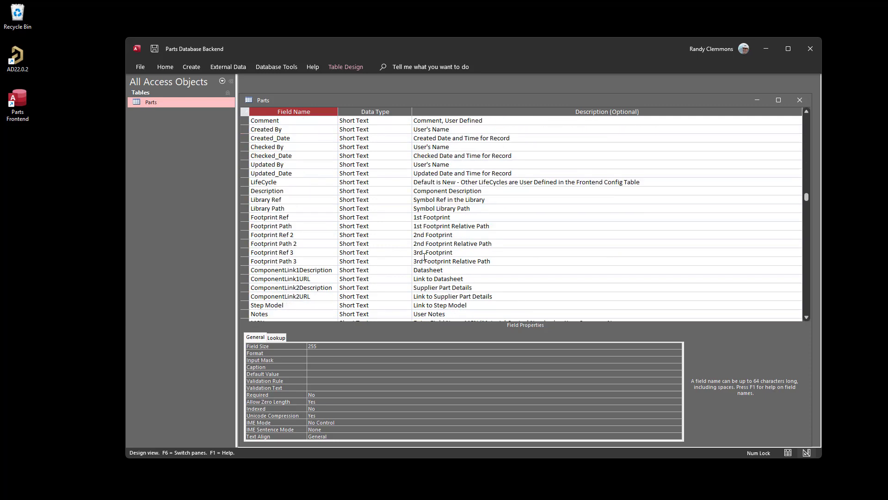
scroll(424, 257, down, 2)
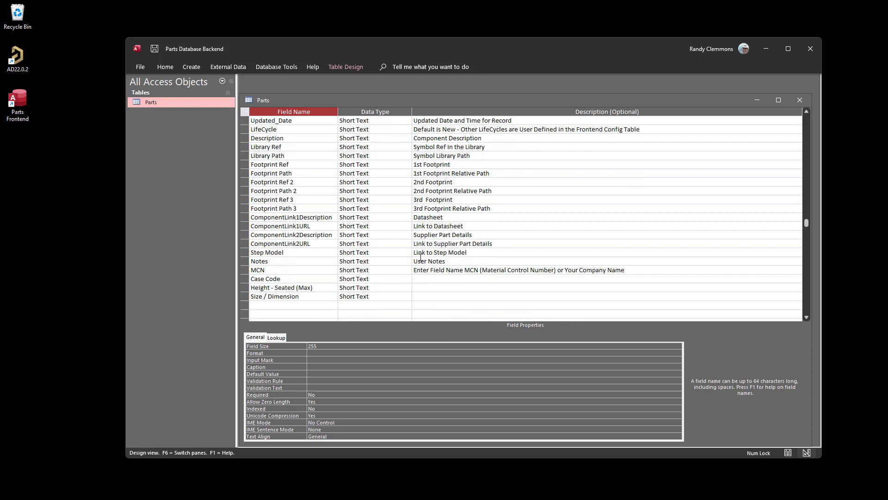
click(269, 270)
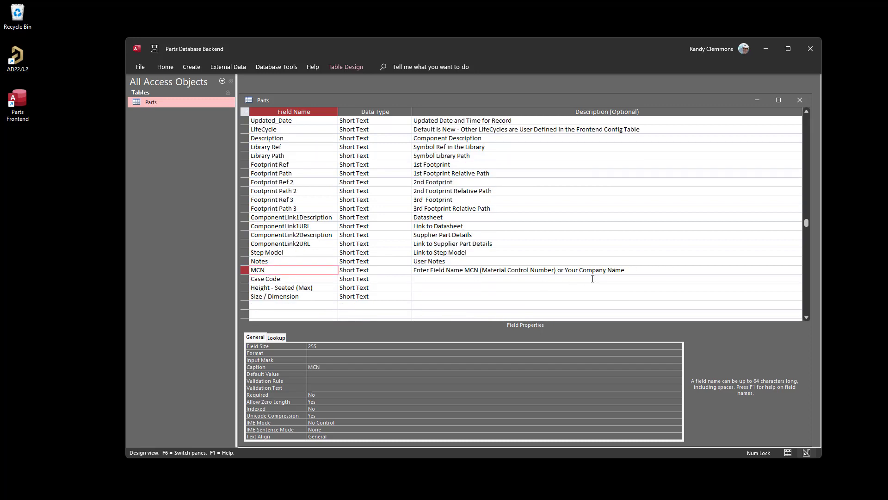
drag(268, 270, 227, 271)
text(IBM)
Step: Rename the Manufacturer Part Number field to Mfr Part Number
scroll(292, 187, up, 5)
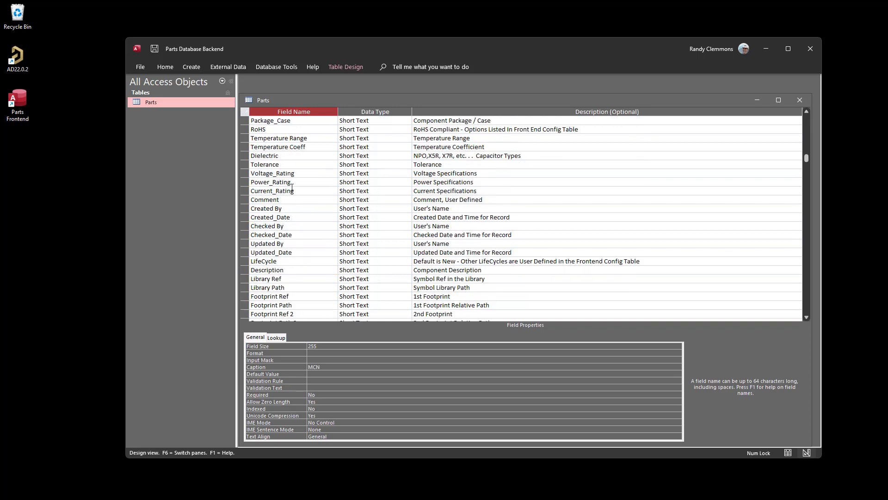
scroll(289, 191, up, 3)
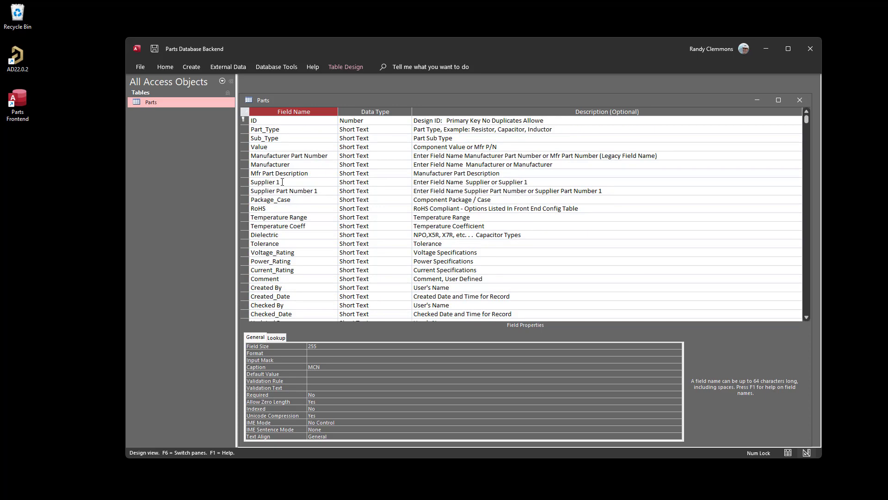
click(256, 157)
key(Delete)
key(Delete)
key(Delete)
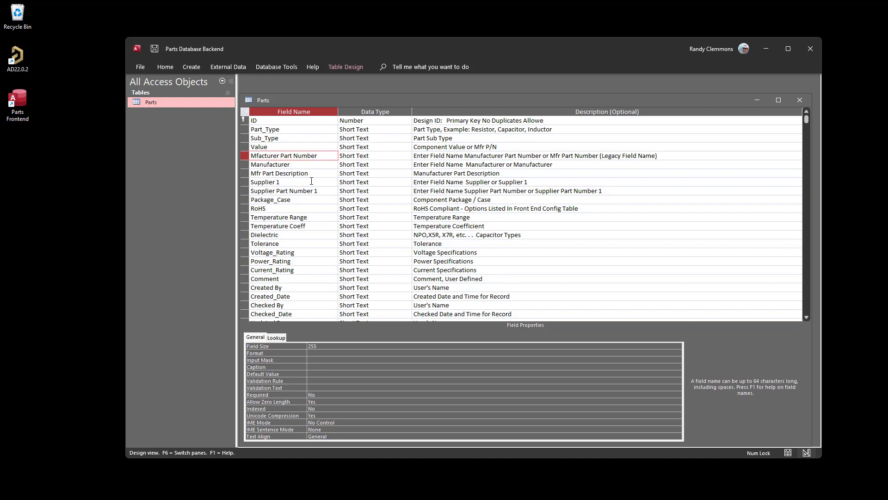
key(Delete)
key(Delete)
key(Delete)
key(Delete)
key(Delete)
key(Delete)
key(Tab)
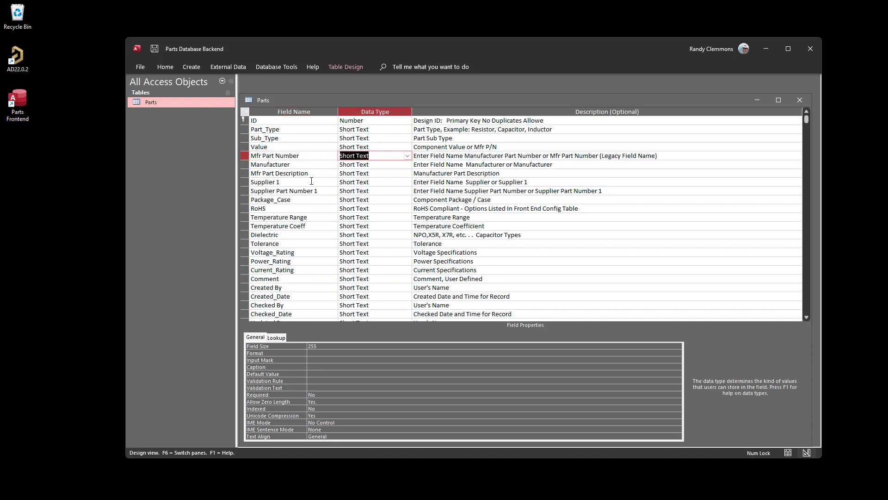
Step: Close the Parts table, saving its design changes, and close the backend database
click(798, 101)
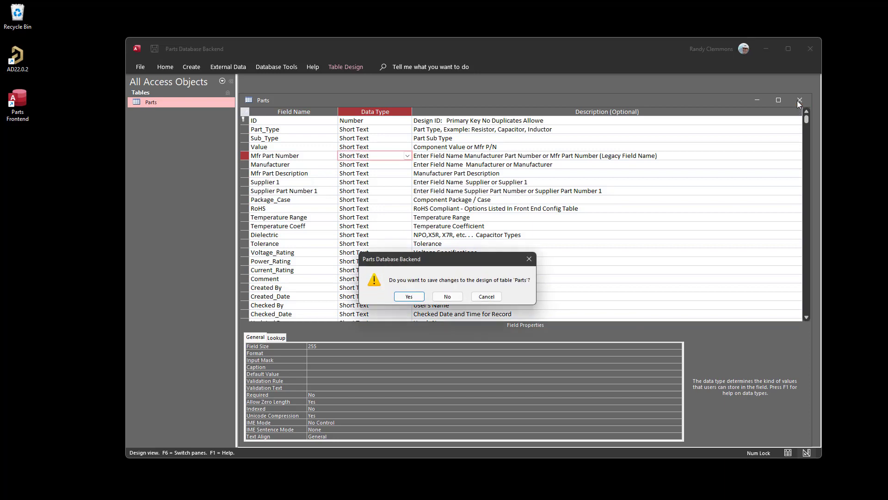
click(409, 297)
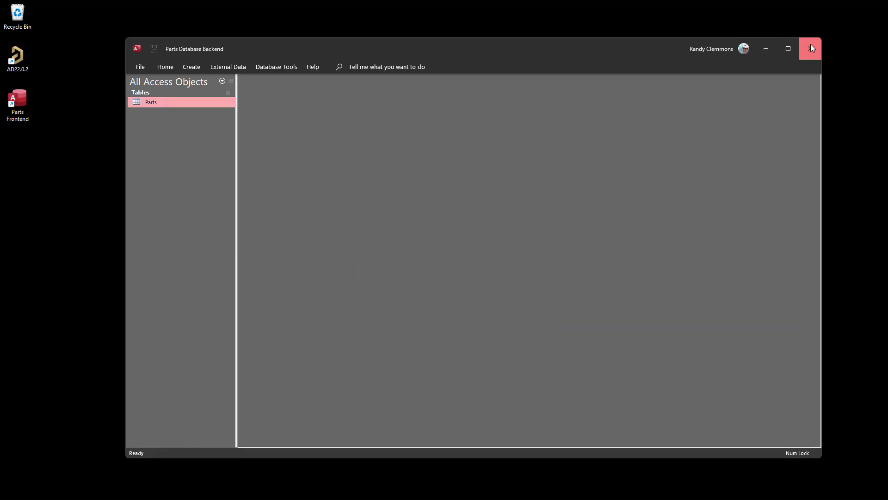
click(812, 48)
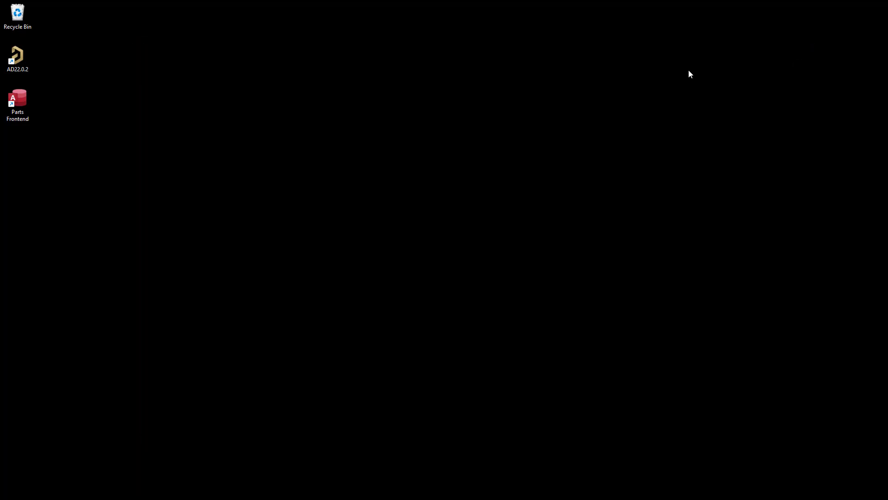
Step: Launch the Parts Frontend from the desktop and open the User Defined Fields form from its configuration
double_click(14, 101)
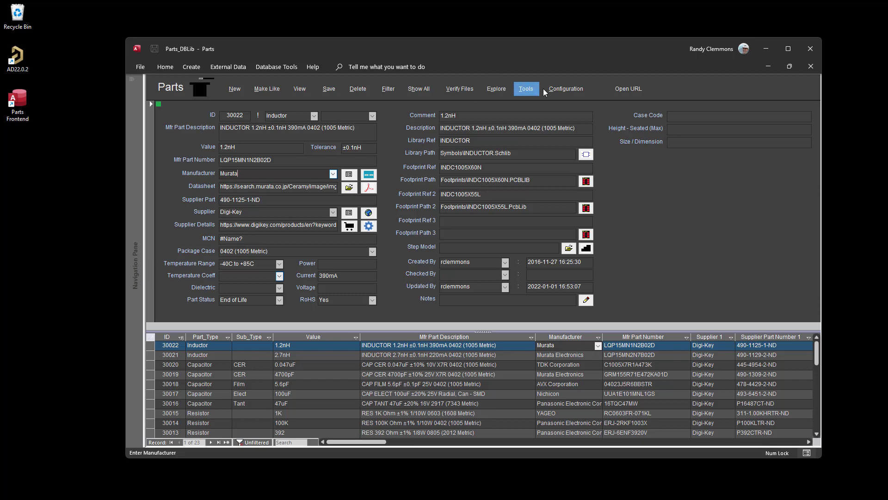
click(562, 91)
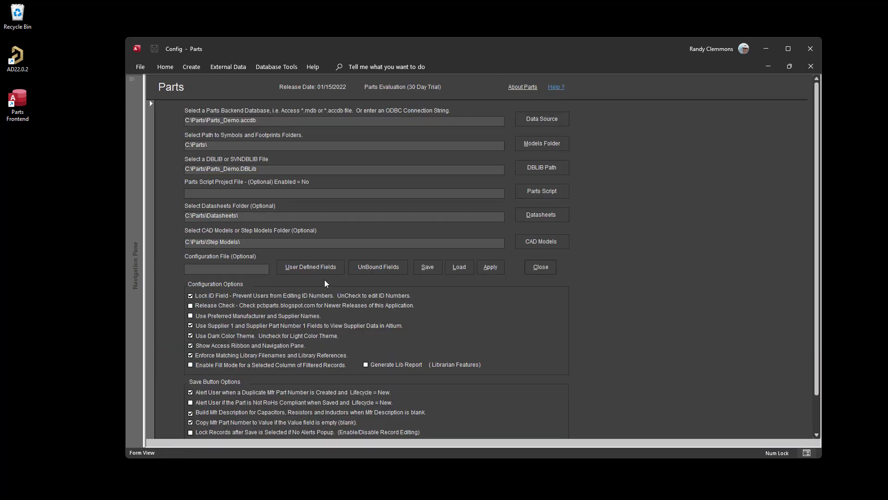
click(312, 267)
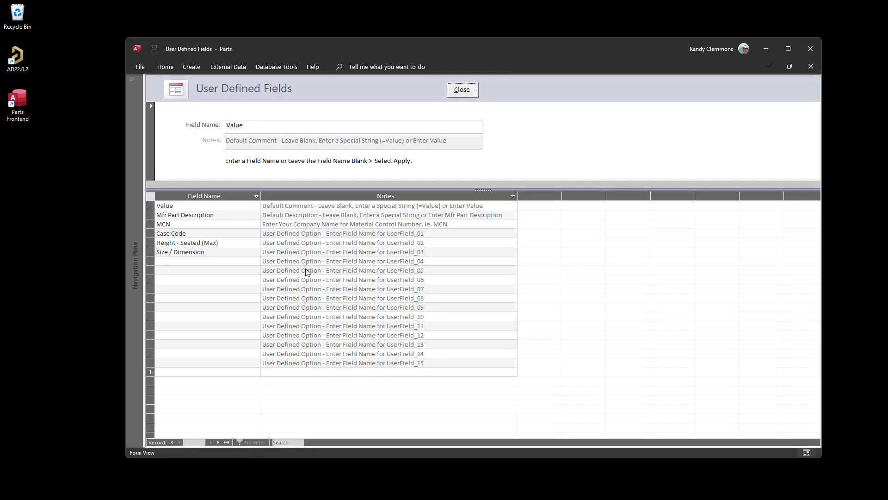
Step: Change the MCN entry in the user-defined fields to IBM and apply the configuration
click(184, 223)
double_click(184, 223)
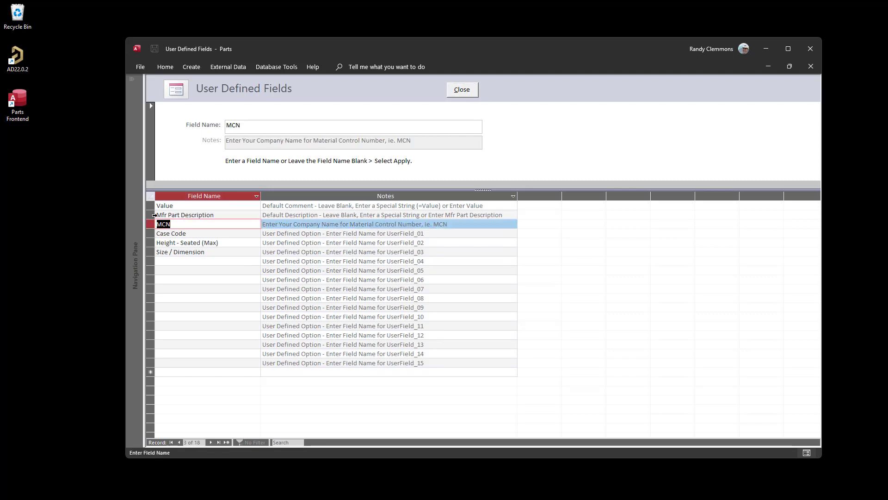
text(IBM)
click(181, 306)
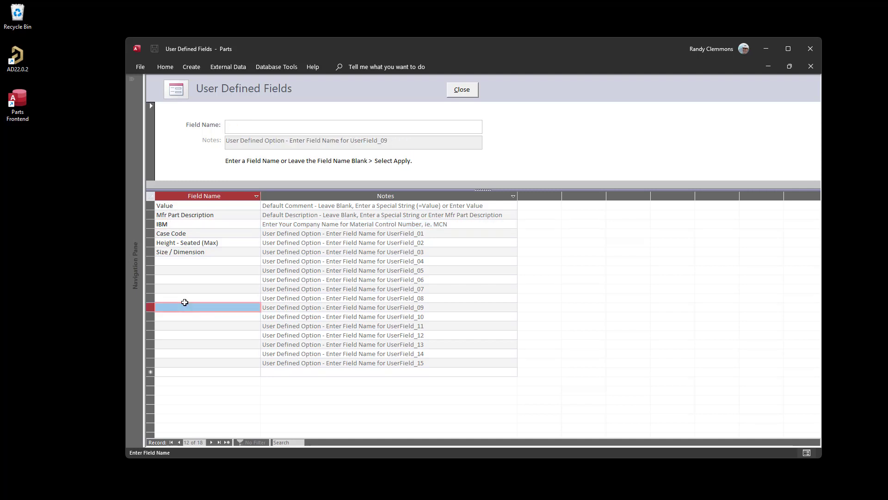
click(458, 92)
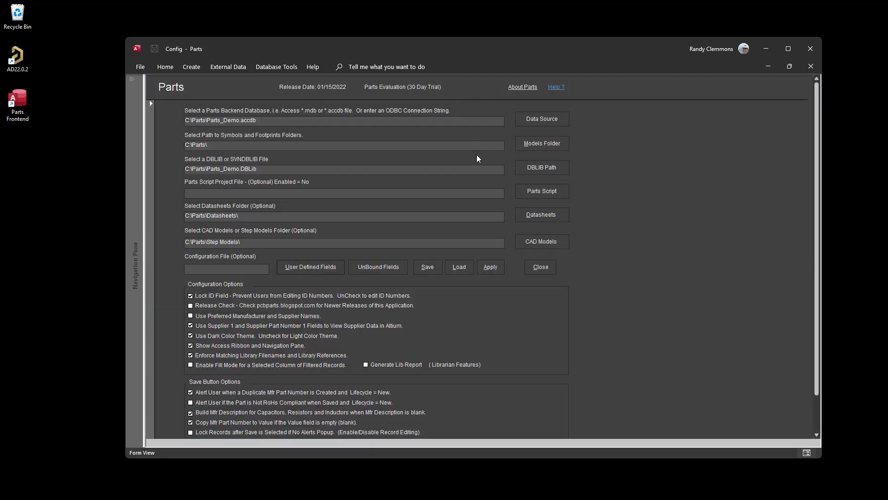
click(487, 267)
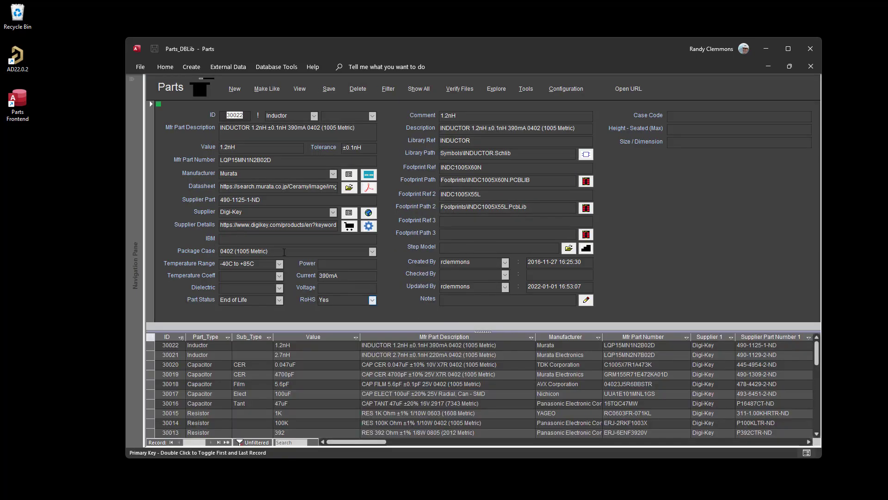
Step: Reopen the user-defined fields, change the company name entry for the material control number to ORW, and apply the configuration
click(561, 96)
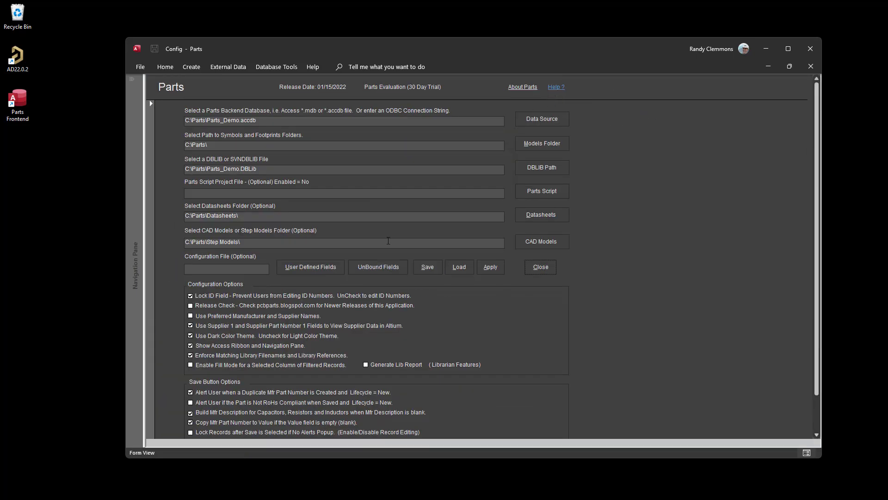
click(305, 271)
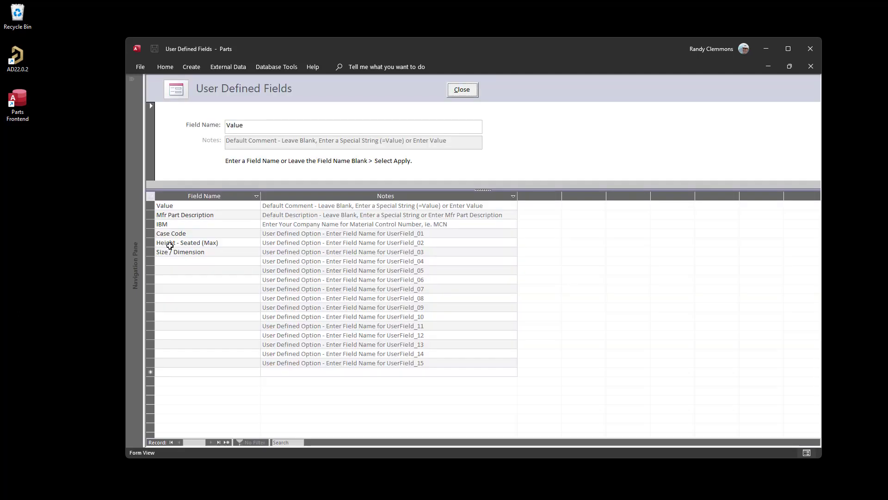
click(171, 226)
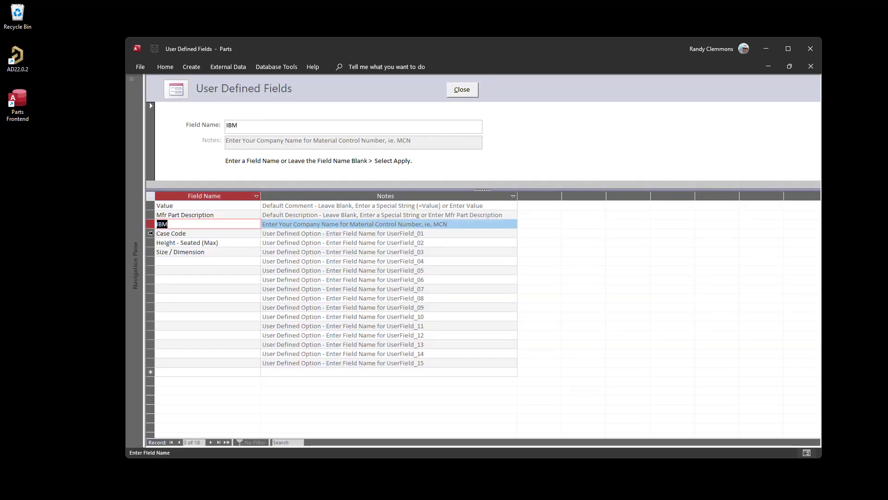
text(ORW)
click(462, 93)
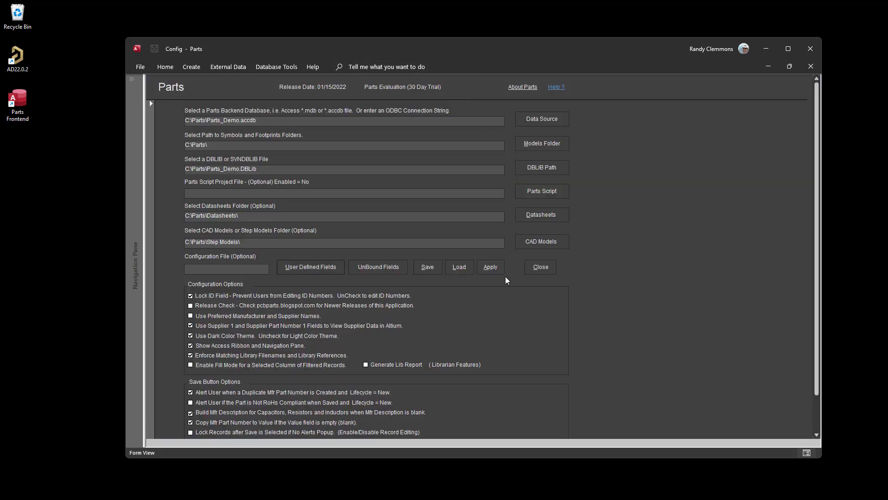
click(491, 268)
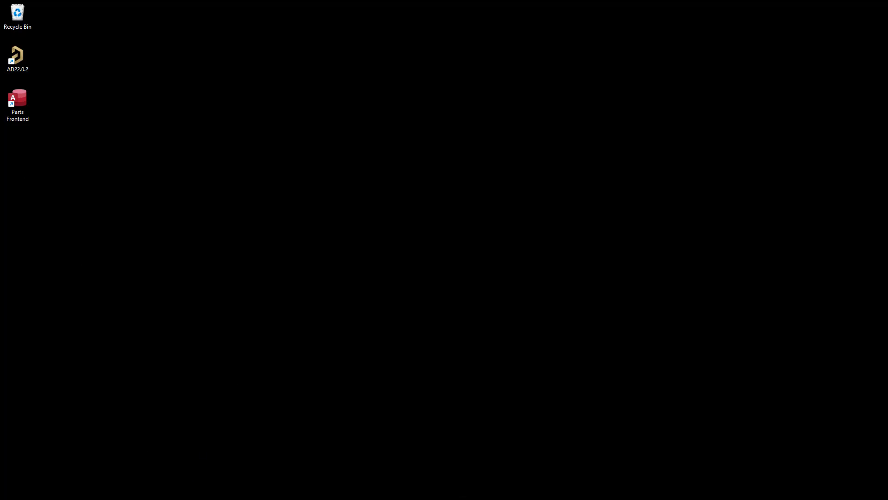
Step: Close the minimized Parts frontend window from the desktop
right_click(178, 498)
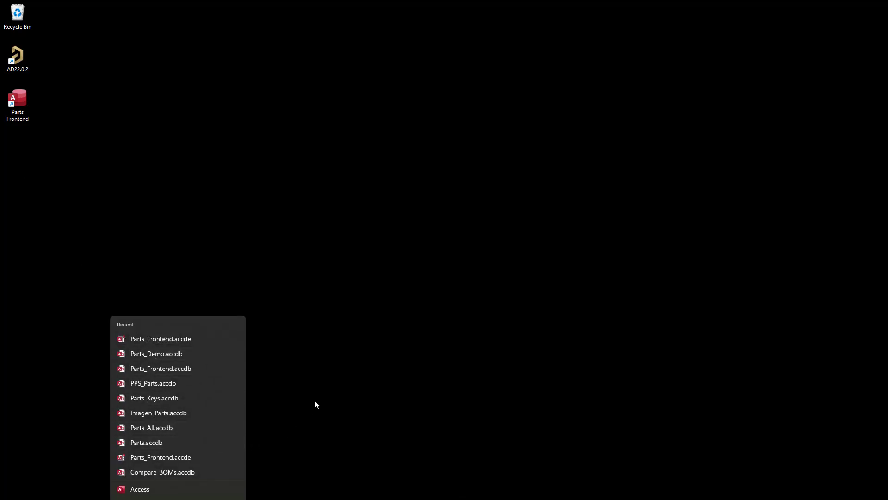
click(178, 499)
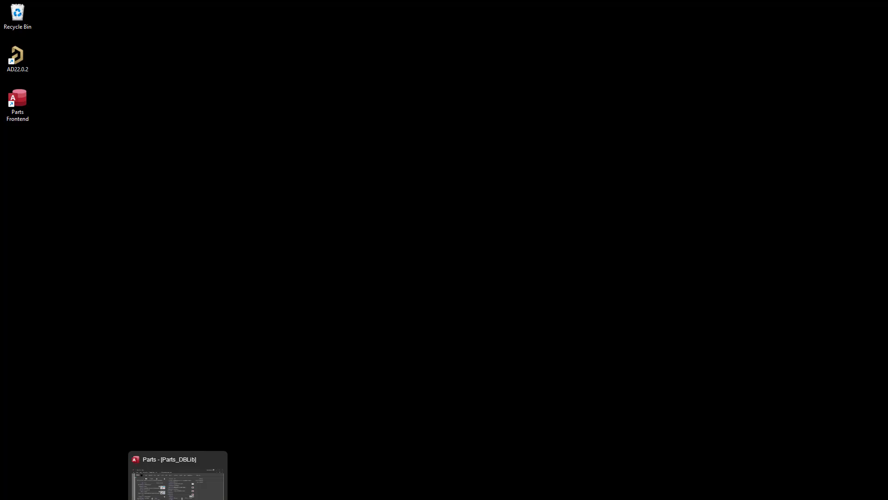
click(218, 460)
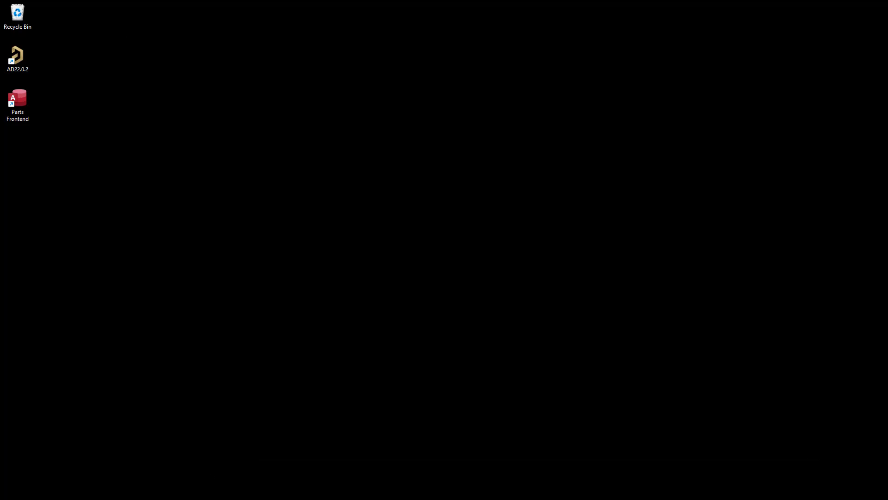
Step: Reopen the backend database Parts_Demo.accdb and open its Parts table in Design View
right_click(178, 499)
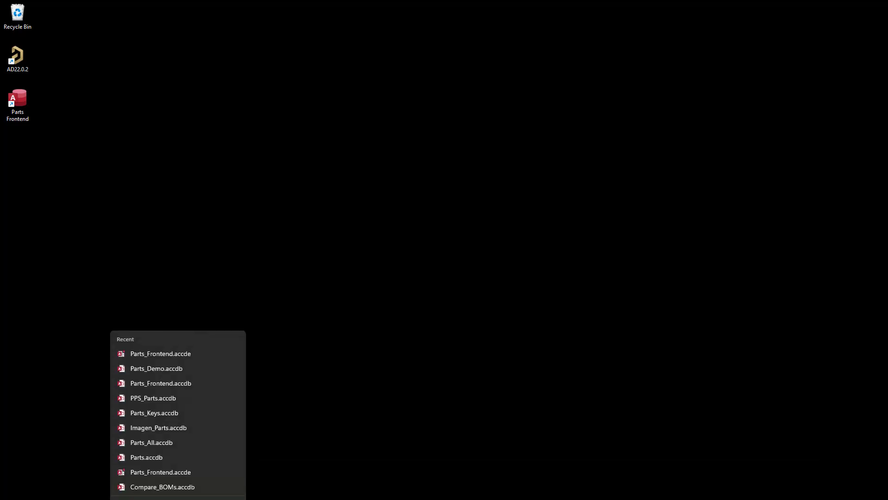
click(153, 367)
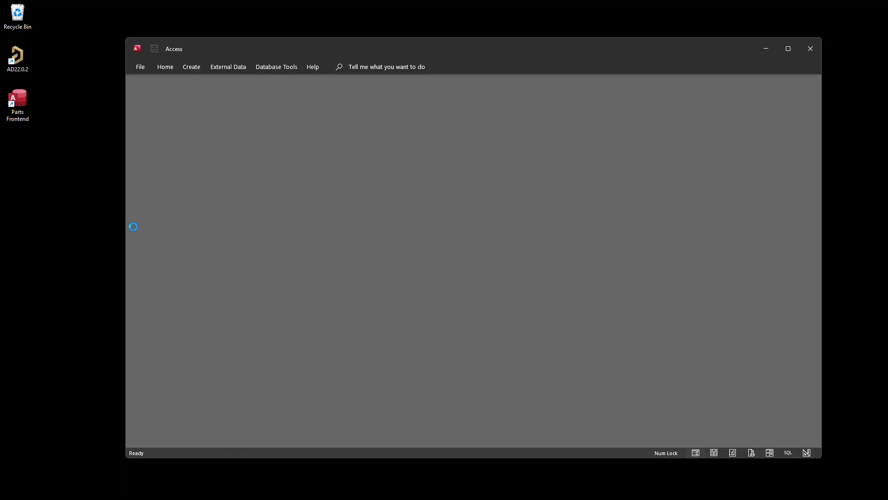
right_click(155, 103)
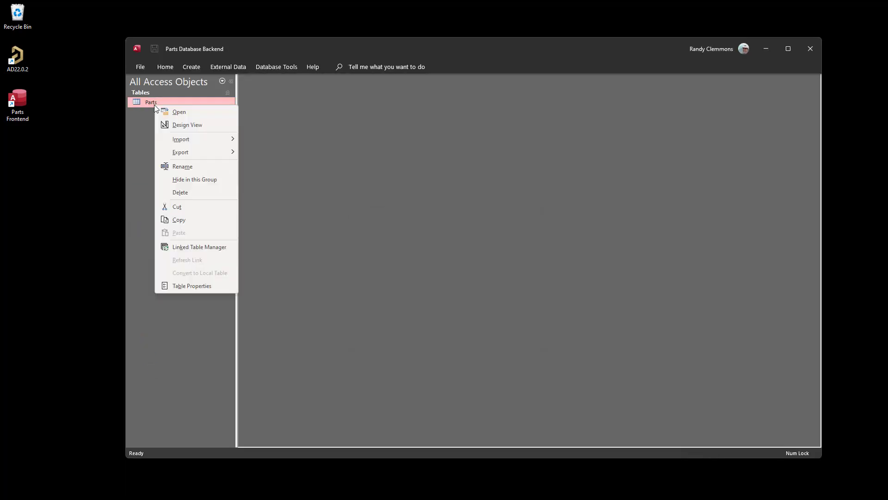
click(175, 124)
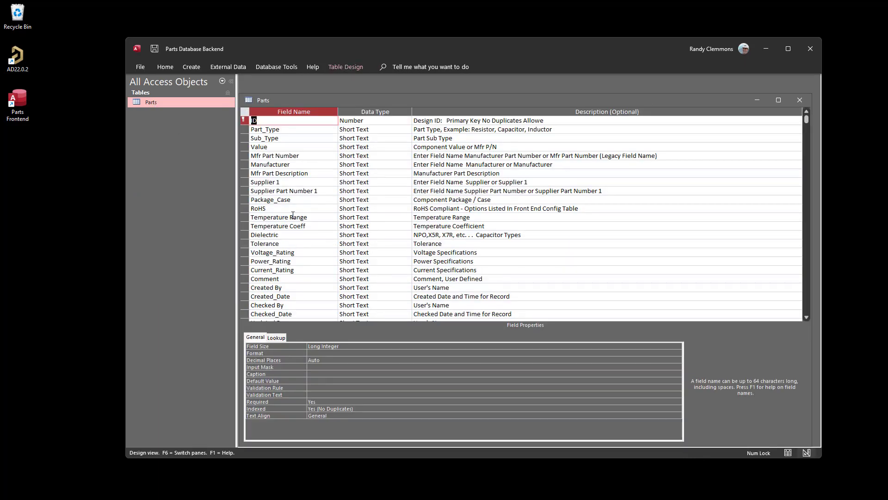
Step: Rename the ORW field in the Parts table design to MCN
scroll(306, 214, down, 3)
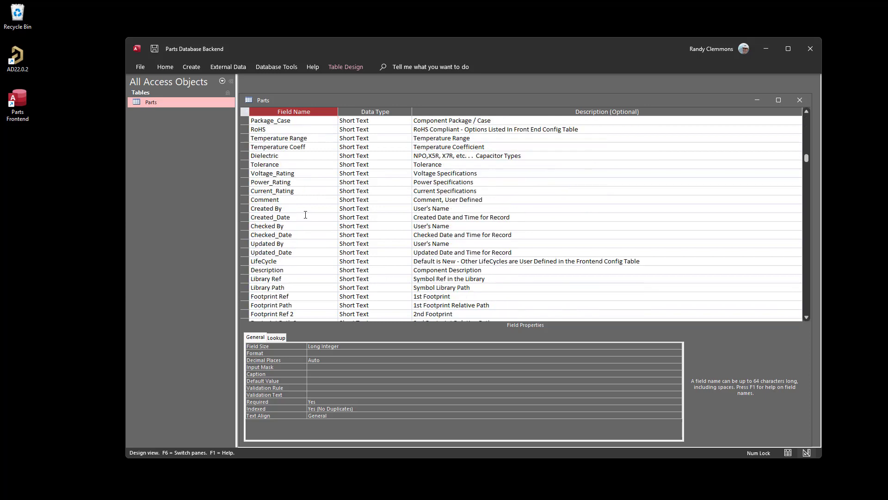
scroll(298, 229, down, 4)
scroll(298, 228, down, 2)
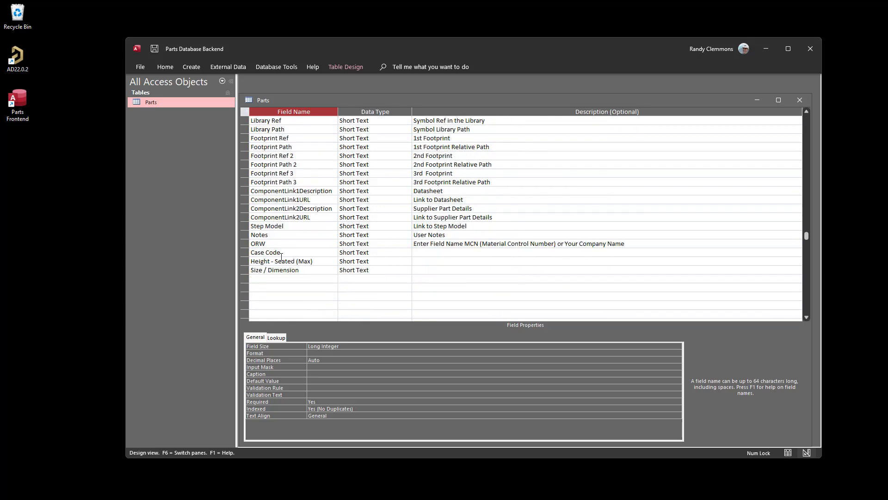
drag(272, 242, 236, 242)
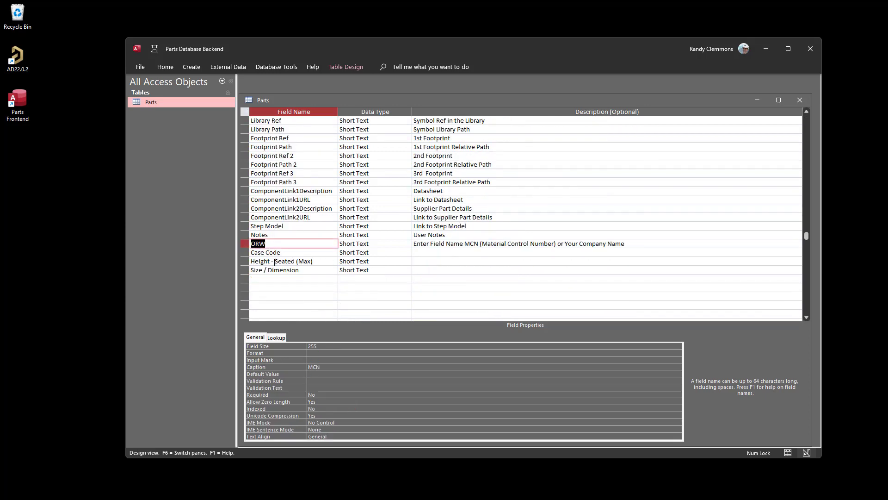
text(MCN)
click(312, 228)
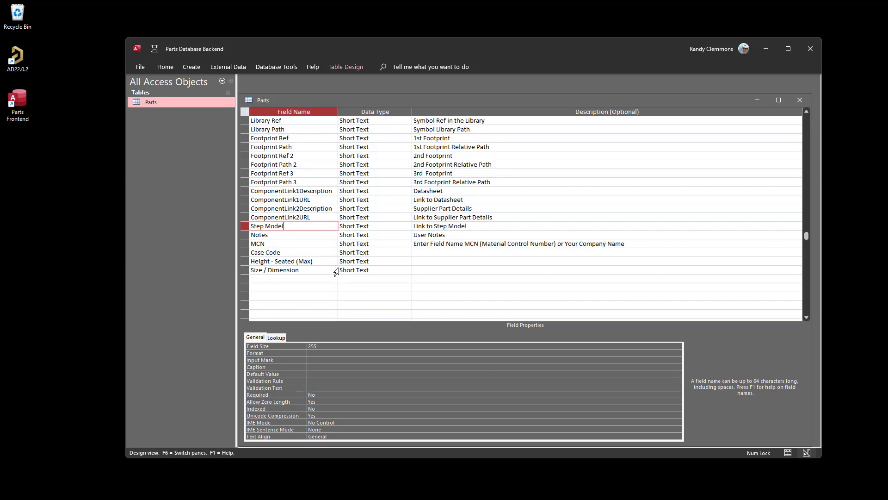
Step: Close the Parts table design with its changes saved and close the backend database
scroll(342, 273, up, 6)
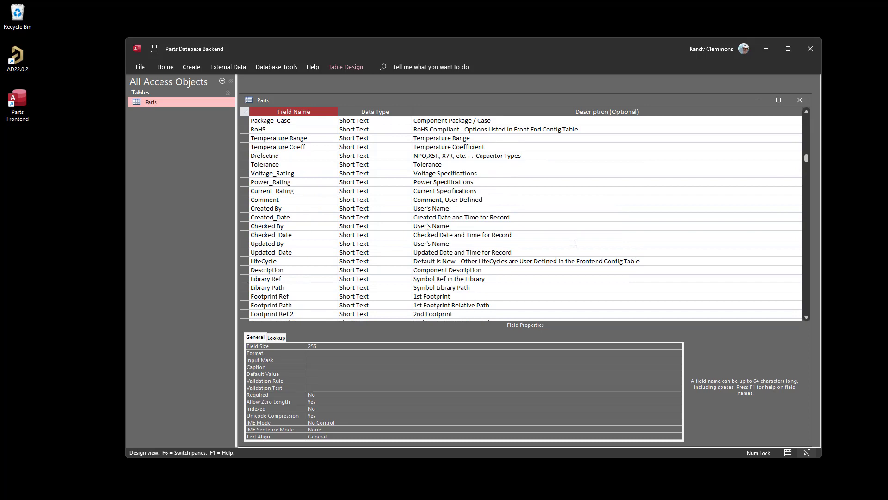
scroll(530, 281, up, 2)
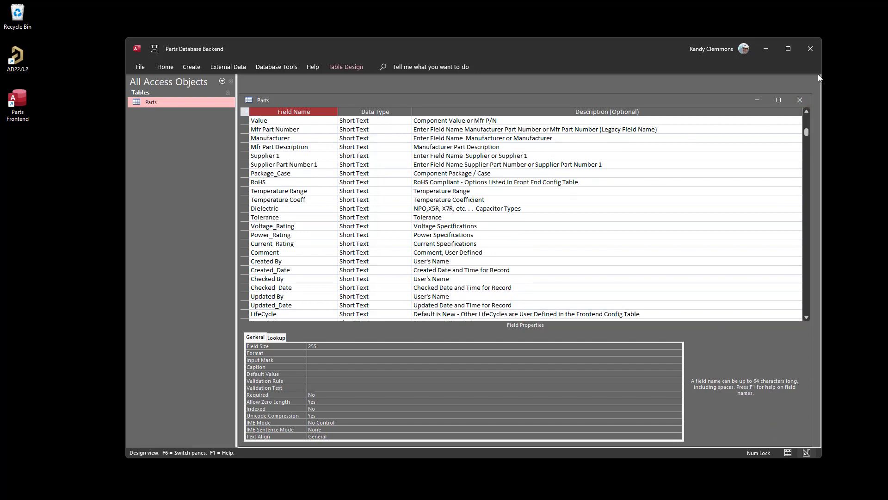
scroll(583, 214, down, 6)
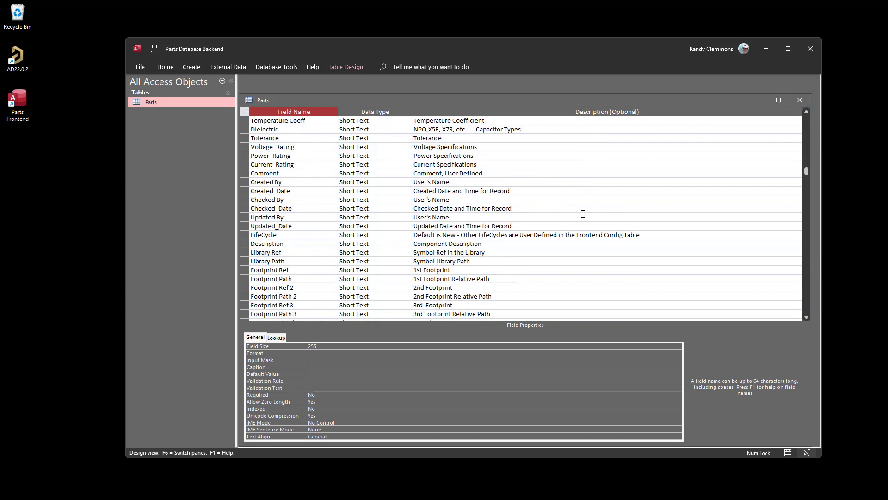
click(798, 100)
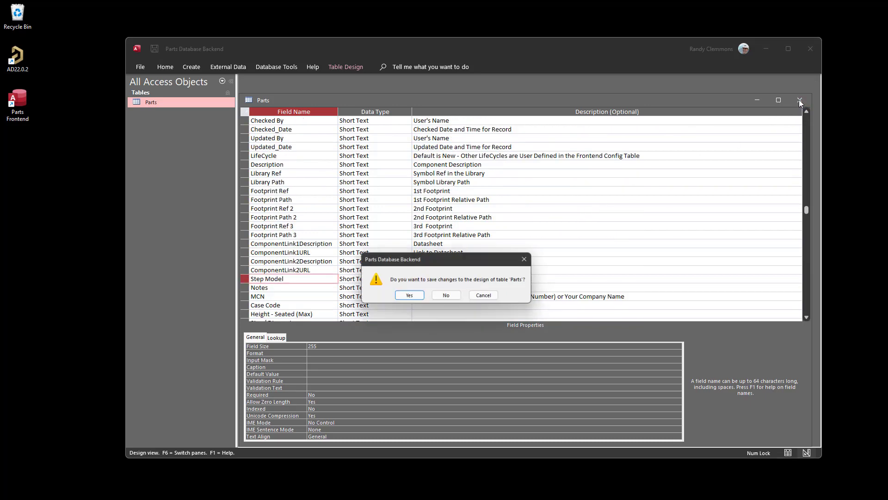
click(407, 296)
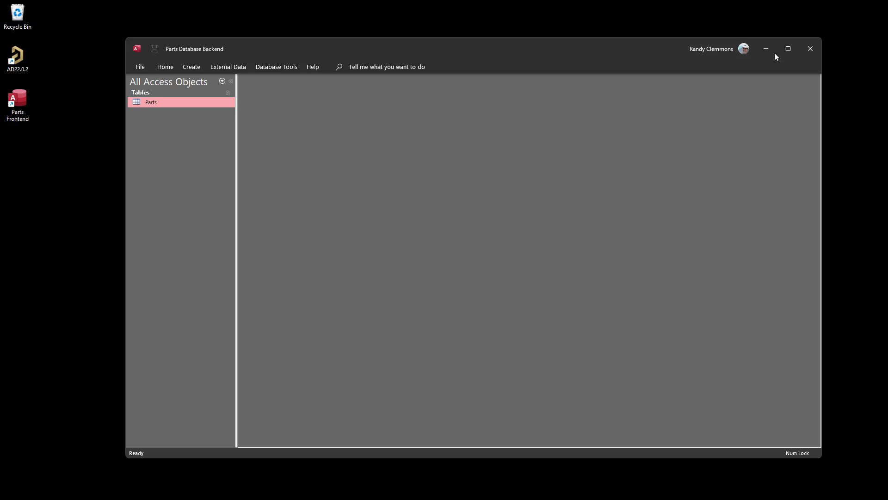
click(813, 50)
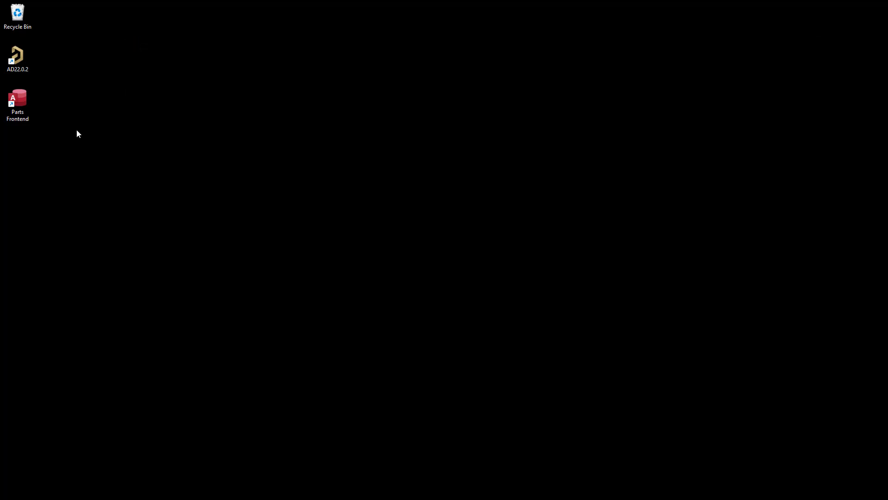
Step: Launch Parts Frontend, check the user-defined field names from the configuration form, and apply the configuration
double_click(27, 104)
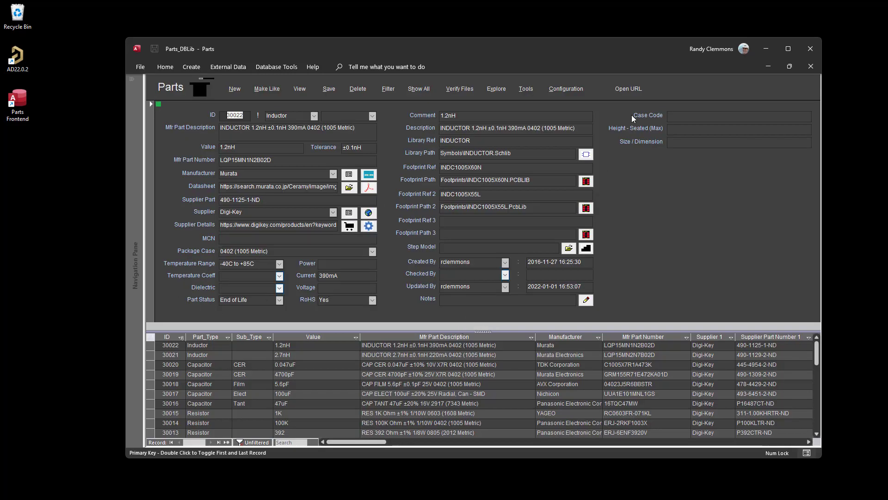
click(561, 91)
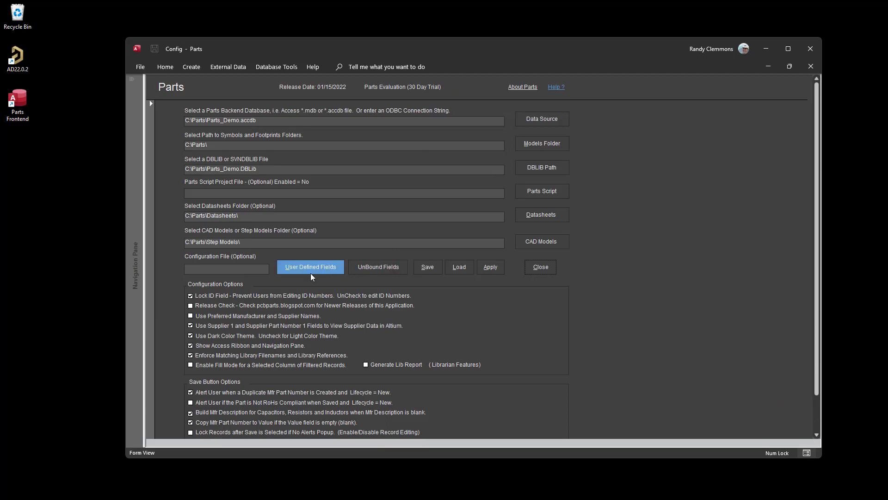
click(309, 268)
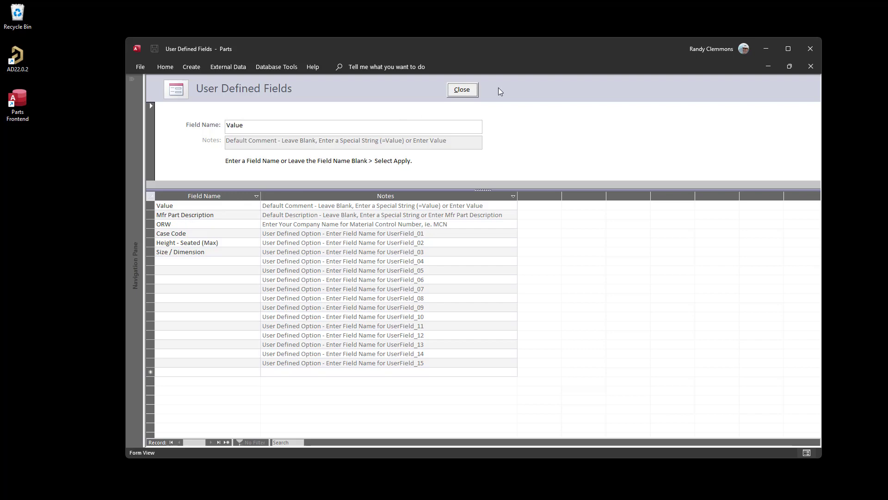
click(462, 89)
click(494, 267)
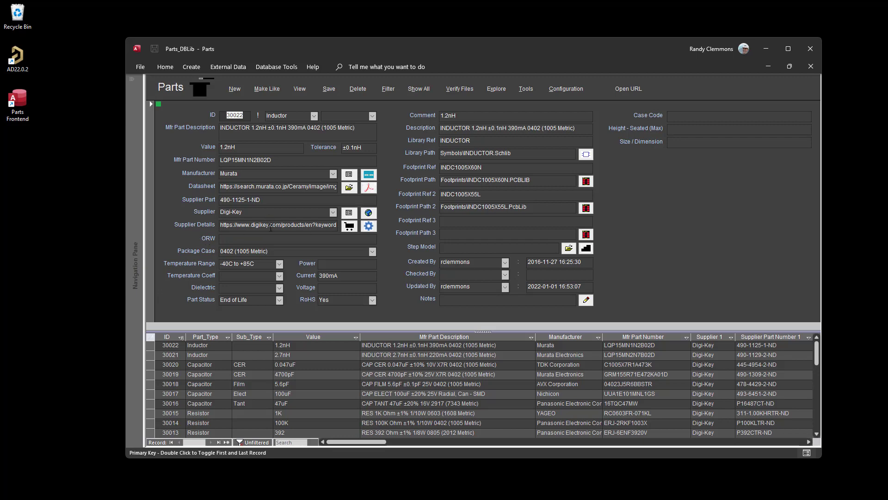
Step: Check the ORW field on the part form, and reopen and reapply the configuration
click(253, 239)
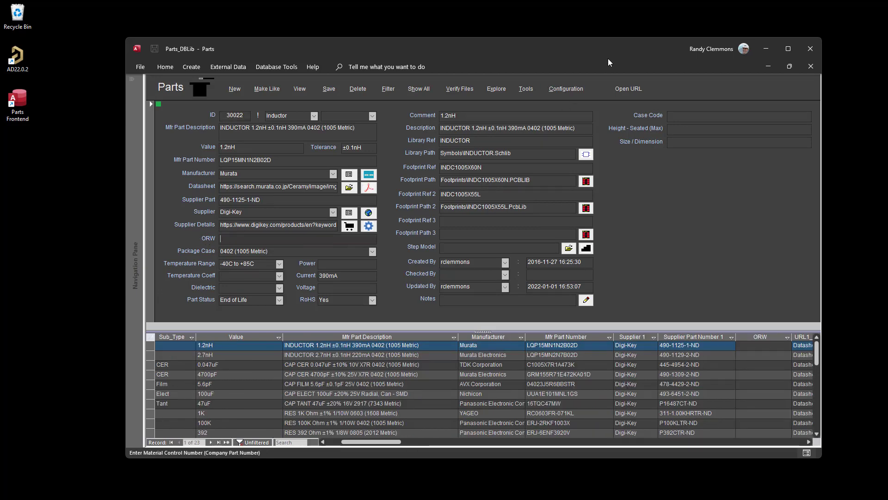
click(566, 88)
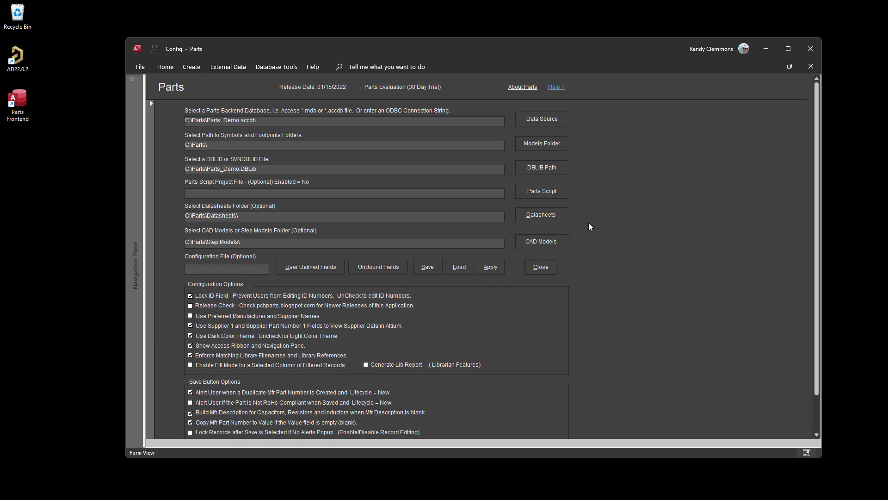
click(489, 269)
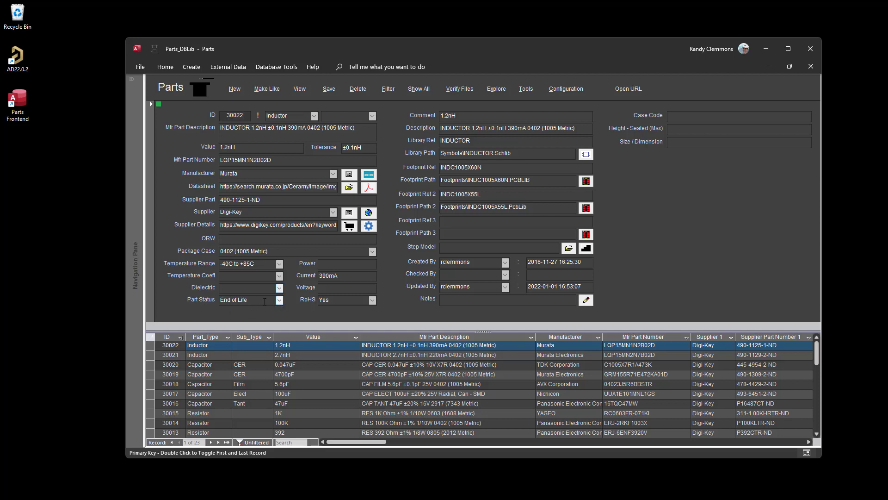
Step: Show the available Part Status options for the inductor record and dismiss the list without choosing one
click(279, 301)
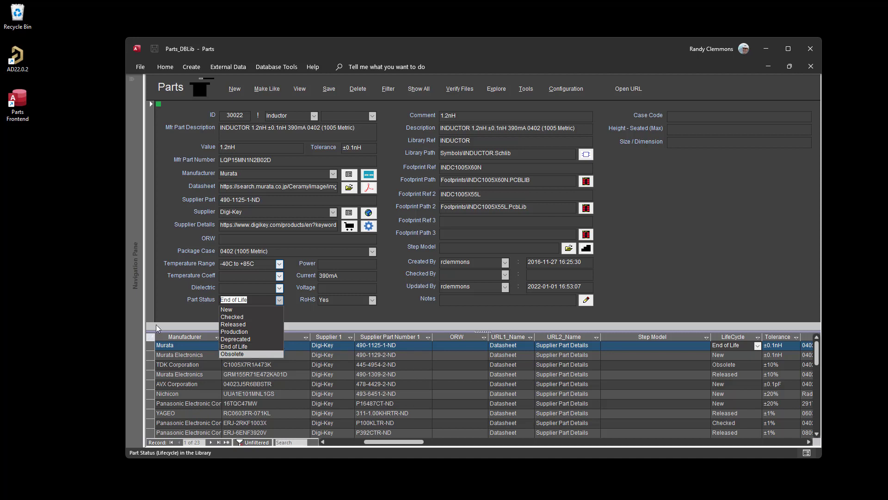
click(162, 309)
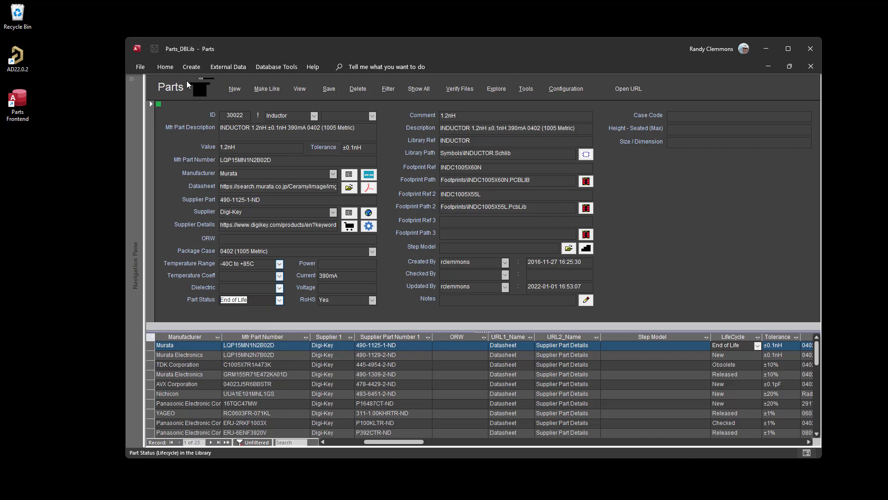
click(151, 105)
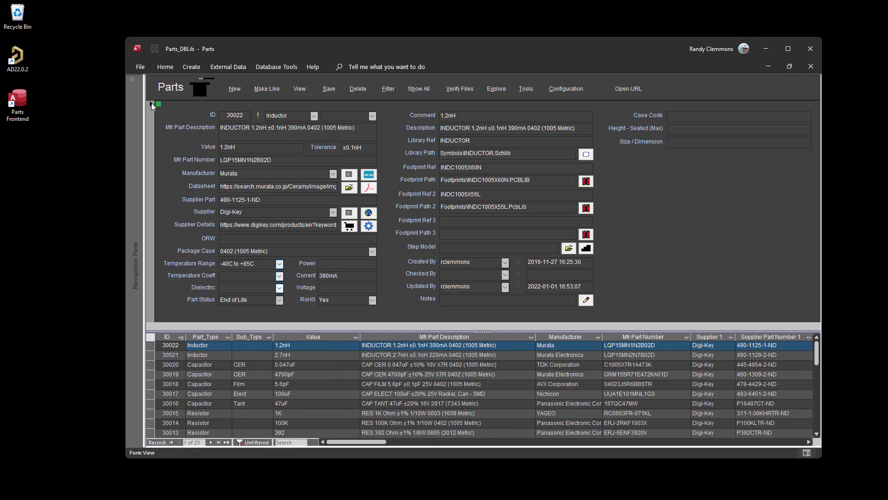
Step: Open the frontend's Config table and examine the LifeCycle variable's list of values, highlighting the New option
click(130, 78)
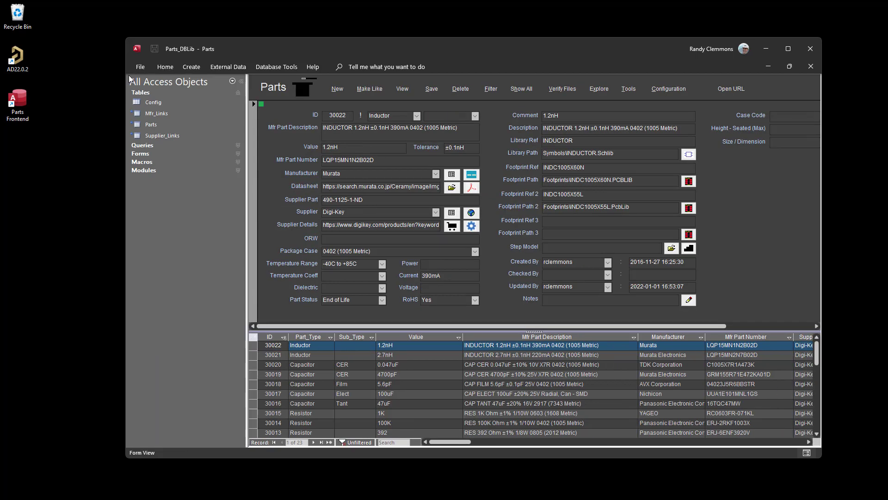
double_click(158, 104)
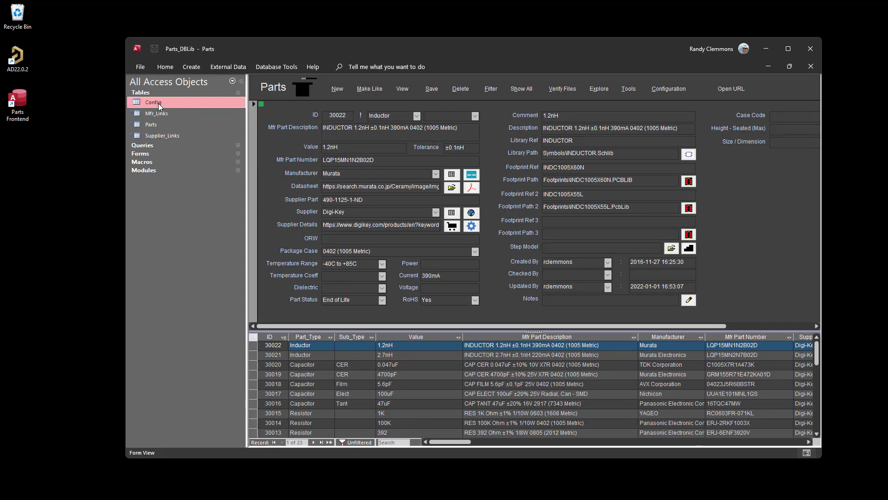
scroll(427, 259, down, 6)
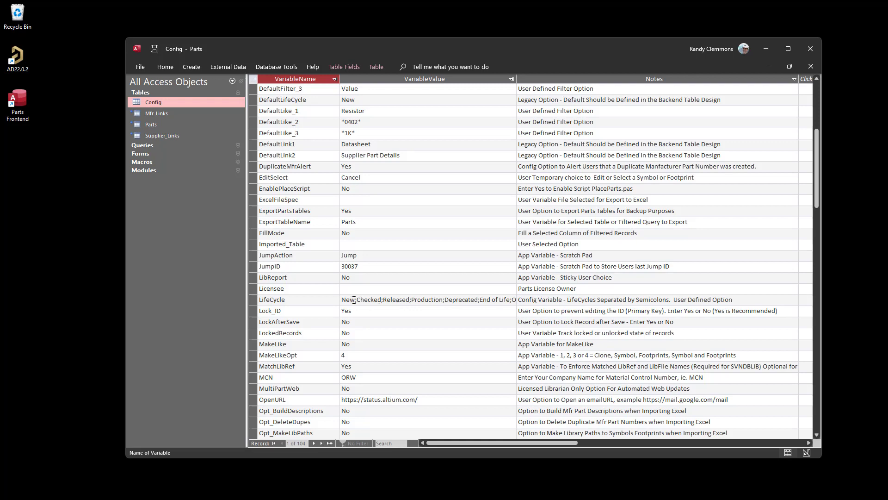
drag(354, 300, 341, 300)
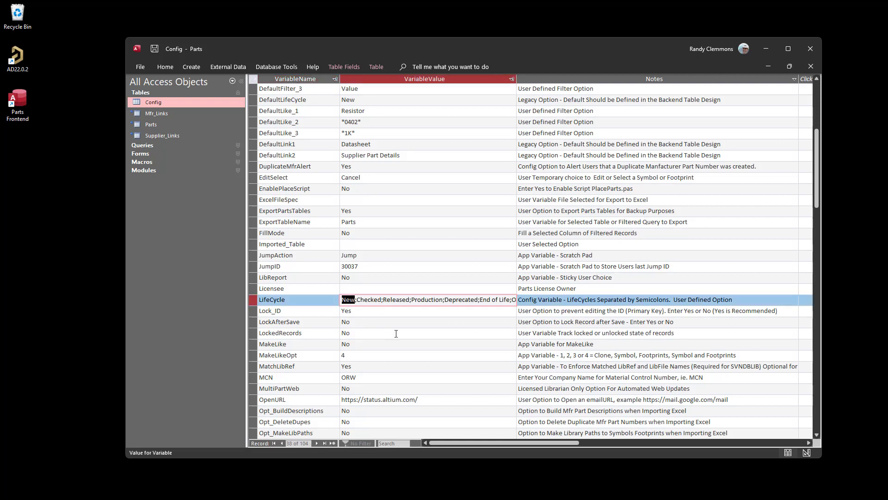
click(382, 329)
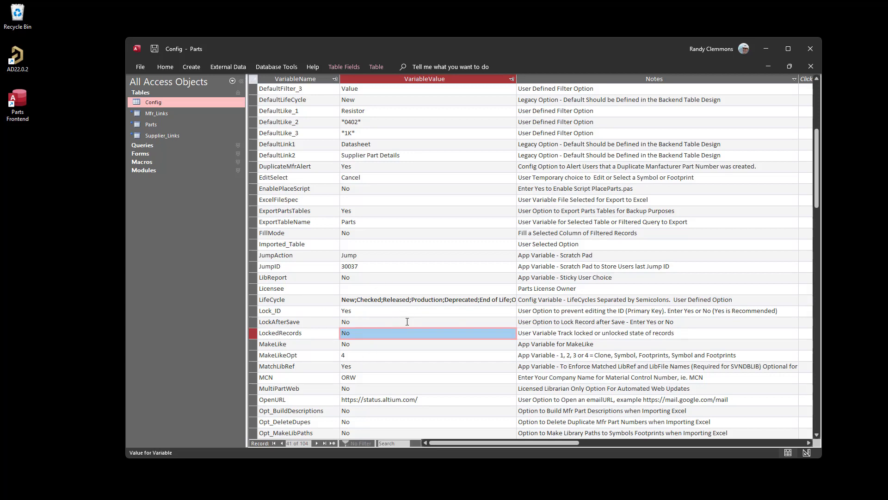
Step: Look through the Config table's variables, comparing their values with the notes that explain each option
scroll(403, 324, down, 1)
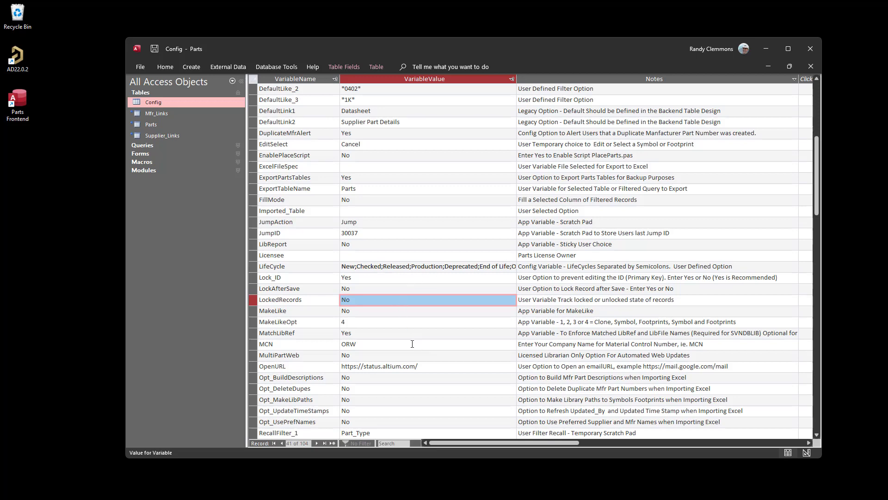
scroll(412, 344, down, 4)
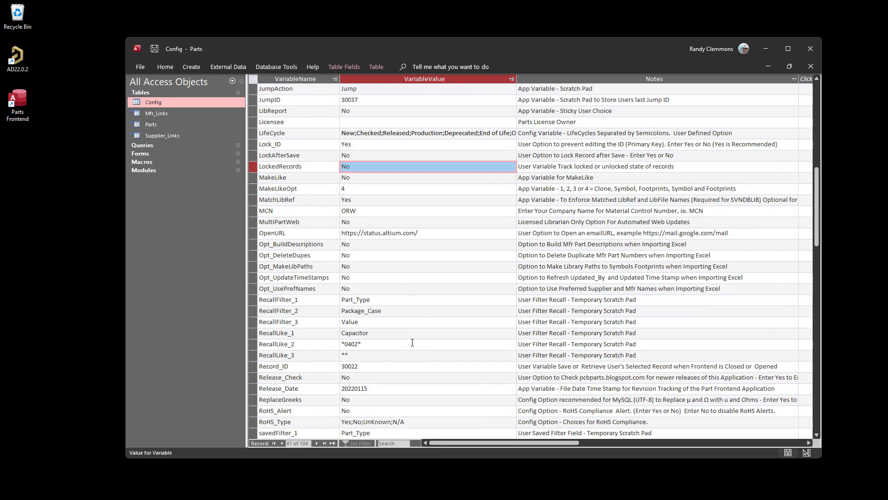
scroll(413, 343, down, 2)
scroll(411, 343, down, 3)
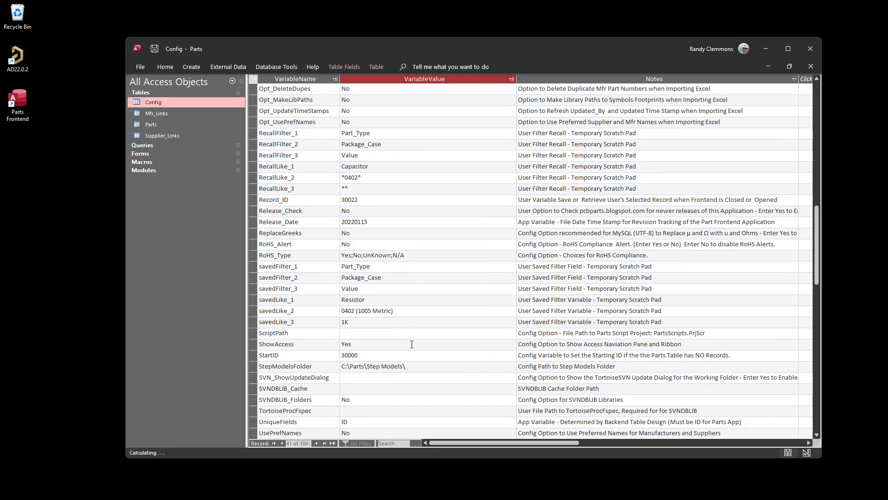
scroll(403, 319, down, 4)
scroll(400, 316, up, 14)
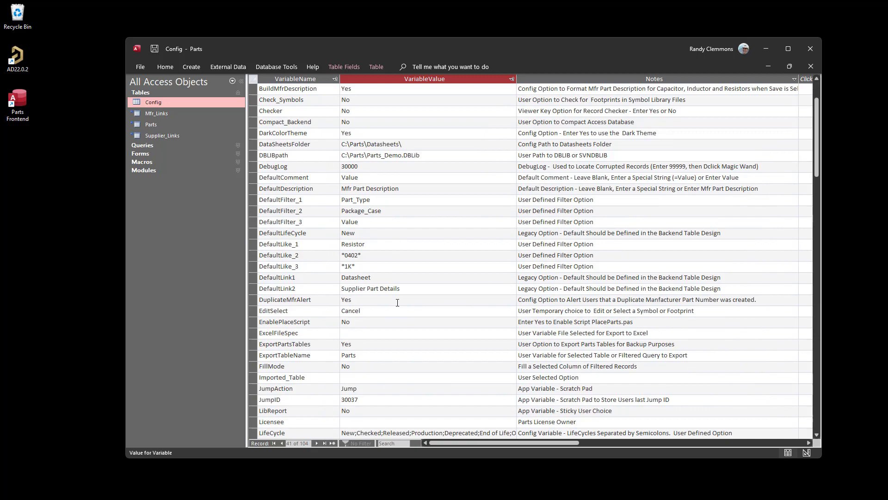
scroll(397, 305, up, 2)
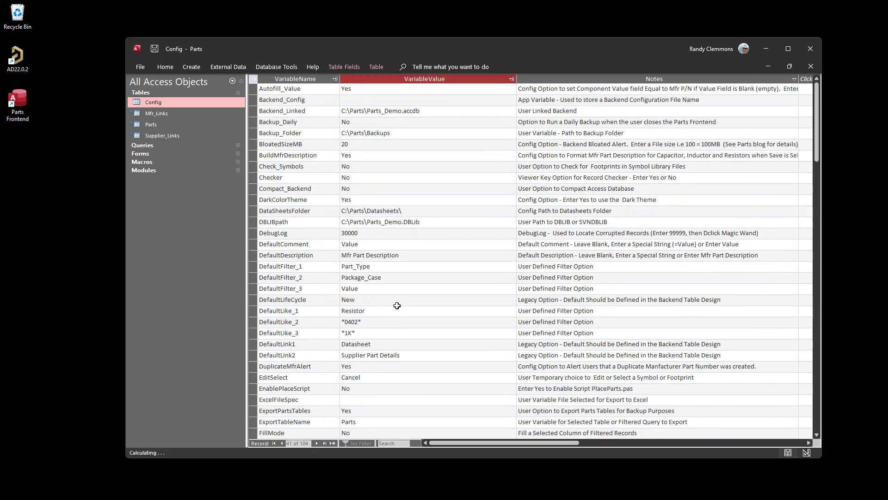
scroll(398, 305, down, 6)
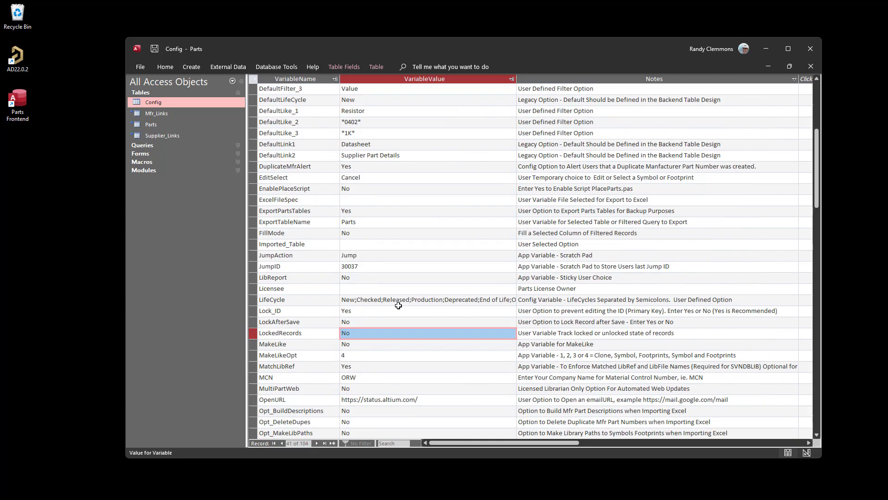
scroll(399, 305, up, 1)
scroll(399, 305, up, 3)
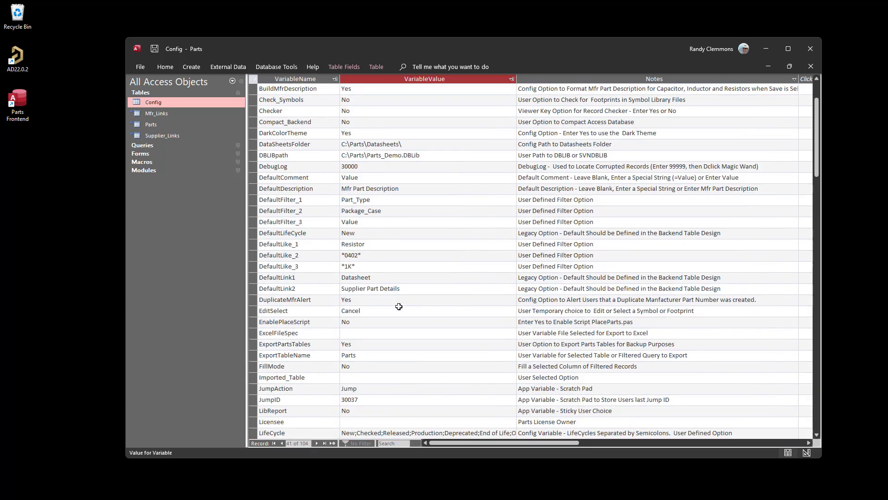
scroll(401, 309, up, 2)
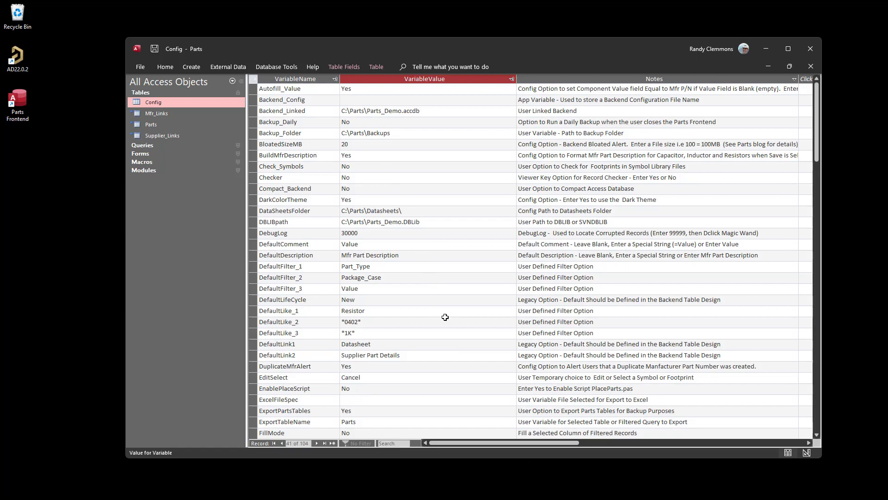
scroll(444, 317, down, 4)
scroll(445, 317, down, 4)
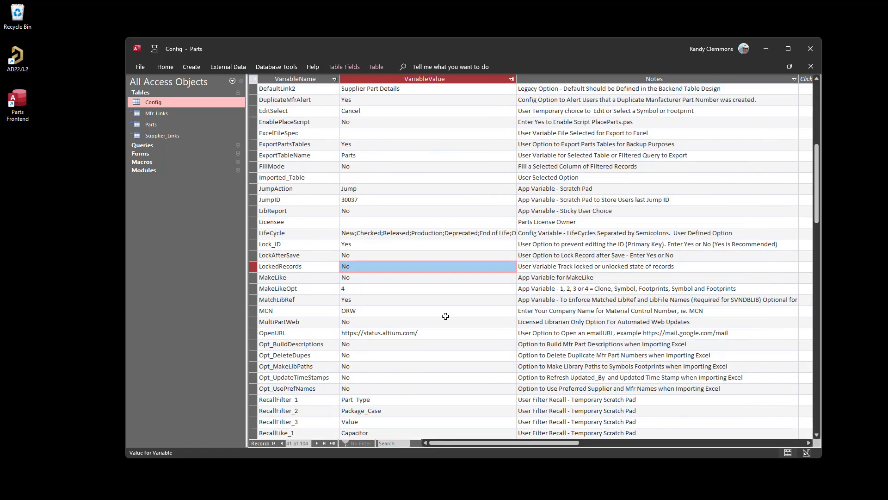
scroll(446, 315, down, 4)
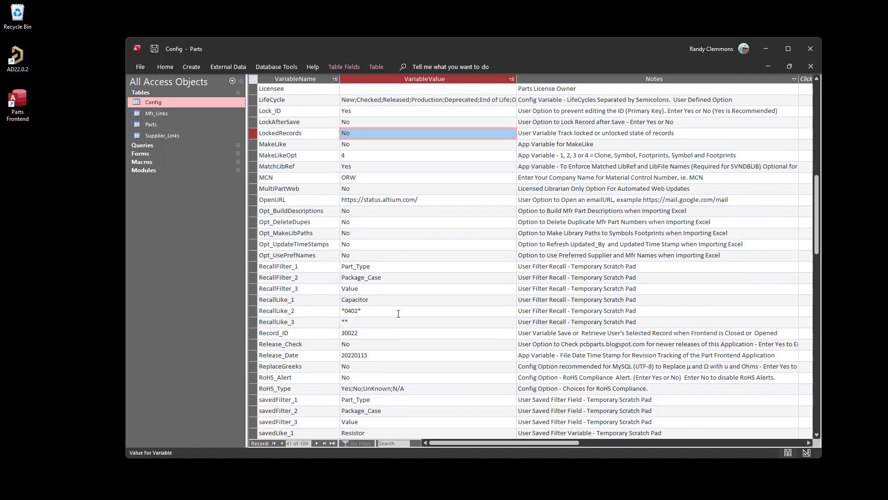
Step: Look through the rest of the Config table down to WorkingFolder, close the table and collapse the navigation pane
scroll(377, 348, down, 12)
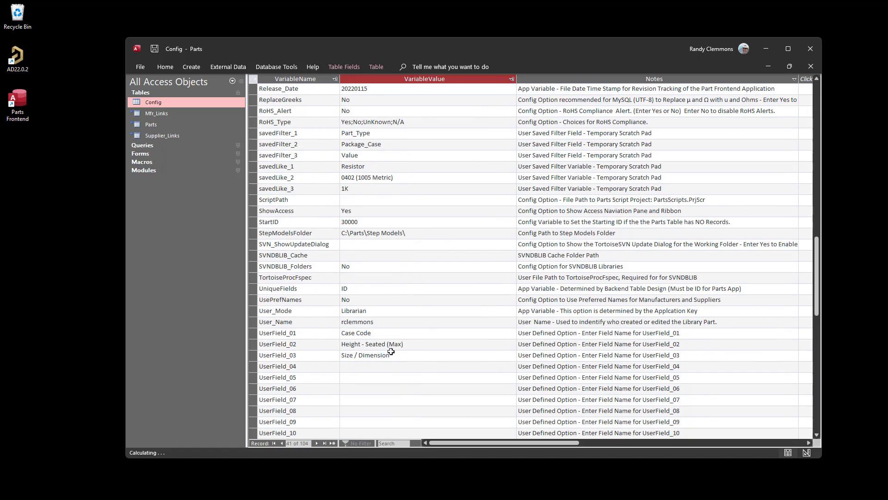
scroll(516, 330, down, 3)
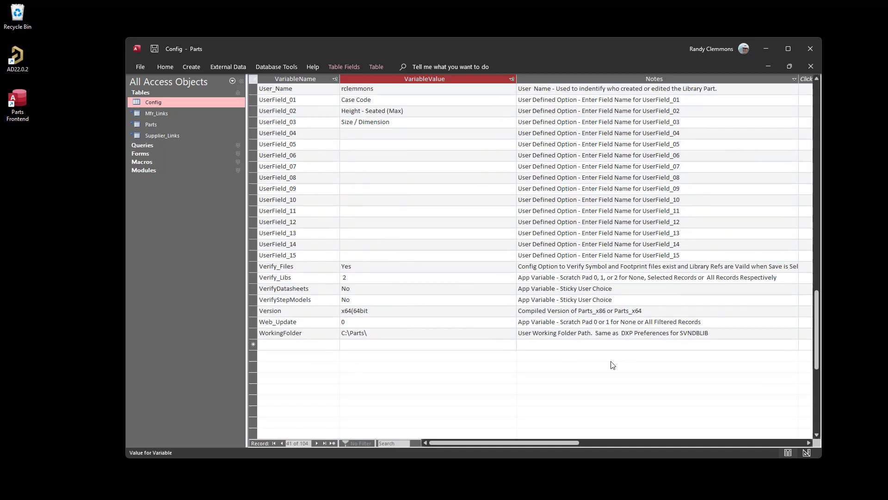
click(809, 66)
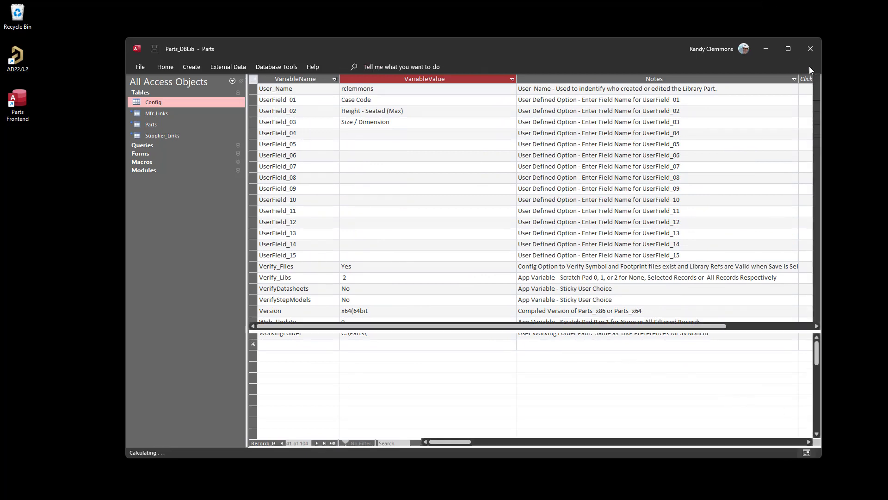
click(240, 82)
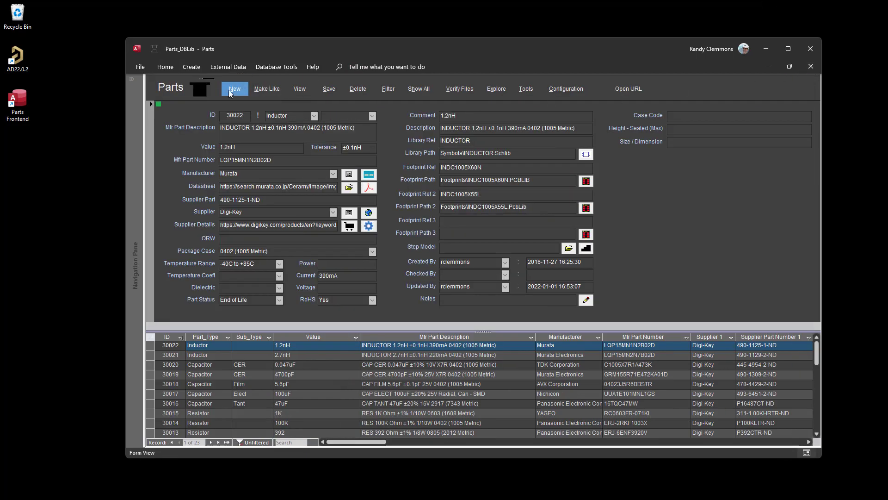
Step: Show the inductor record's Part Status and Manufacturer options, dismissing both lists without choosing anything
click(280, 300)
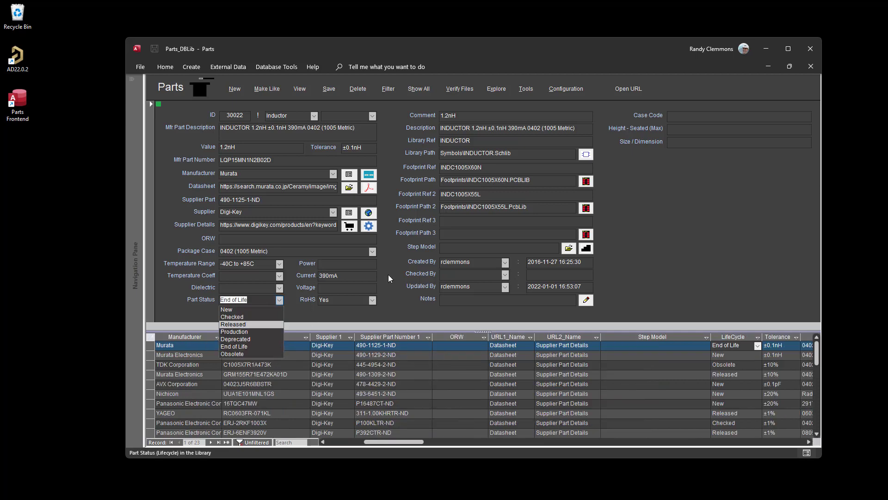
click(390, 190)
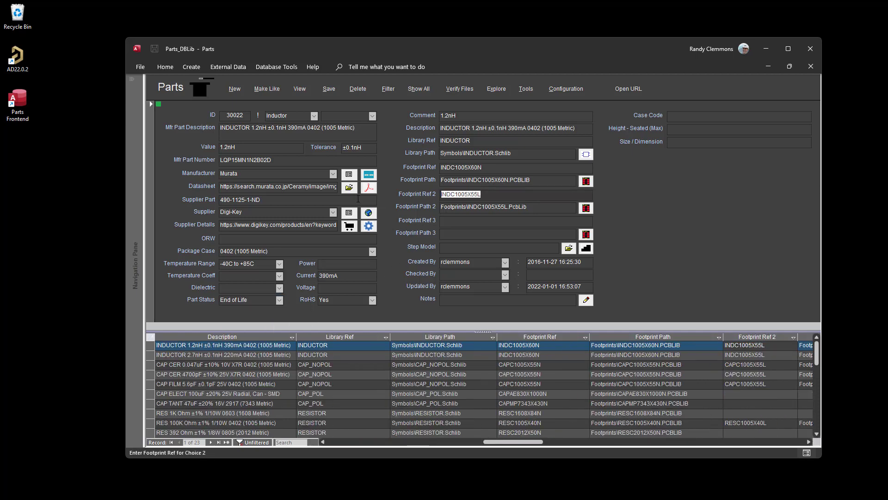
click(333, 175)
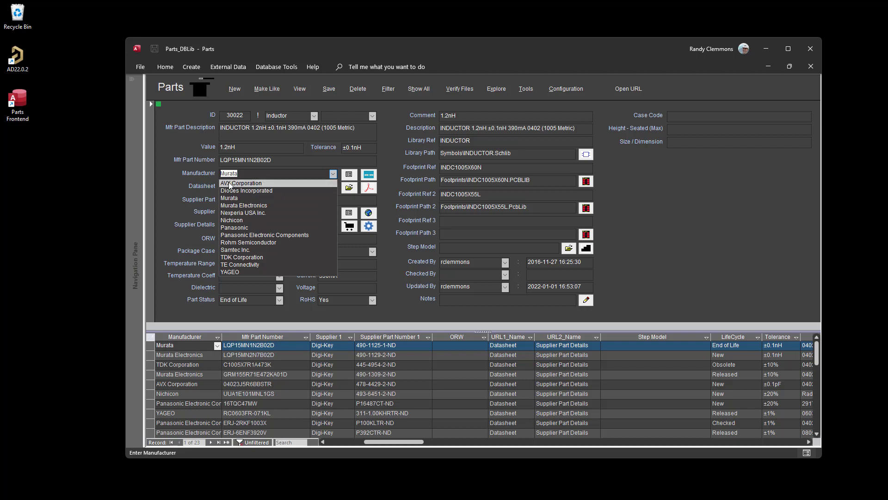
click(394, 174)
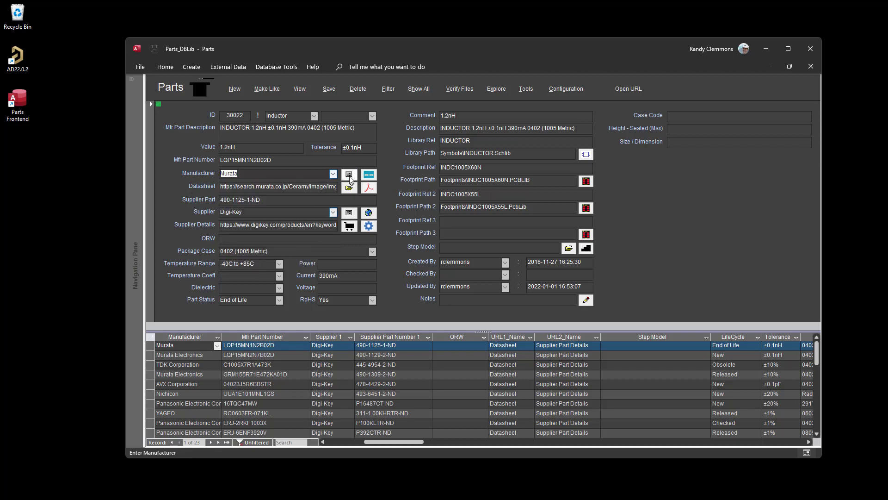
Step: Open the Manufacturer Links for the inductor's manufacturer, view the Mini-Circuits entry, and close the form
click(349, 176)
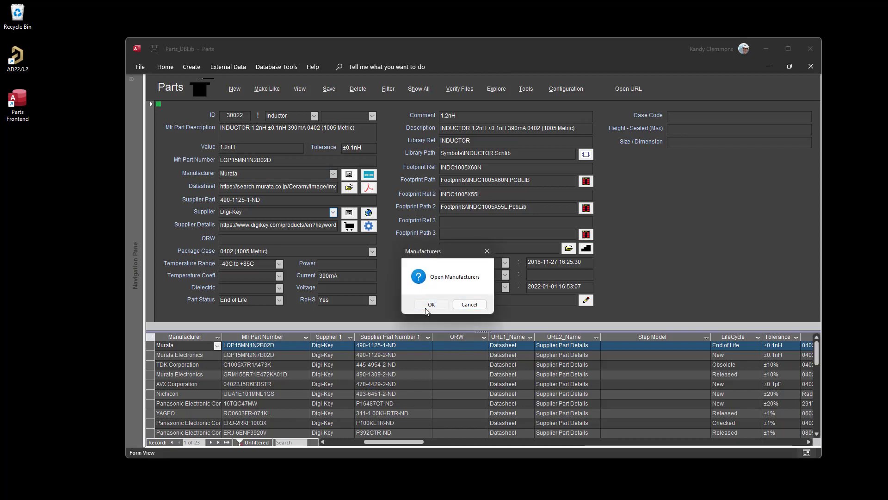
click(430, 305)
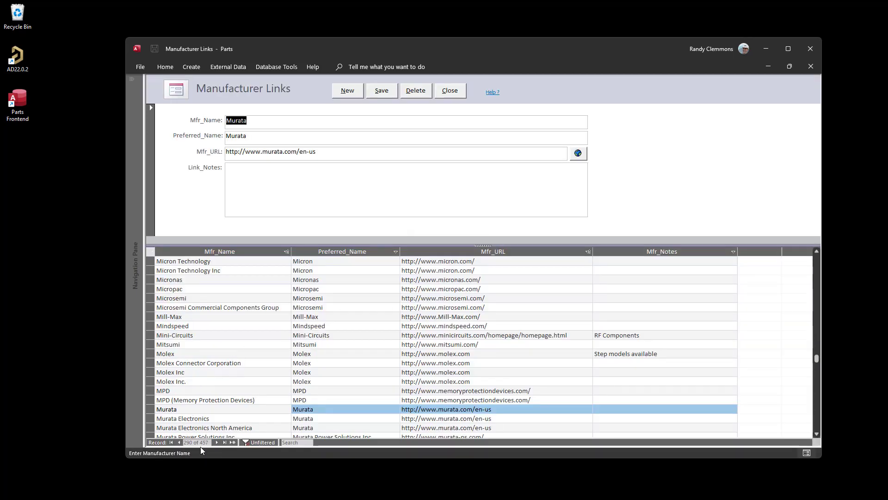
click(204, 338)
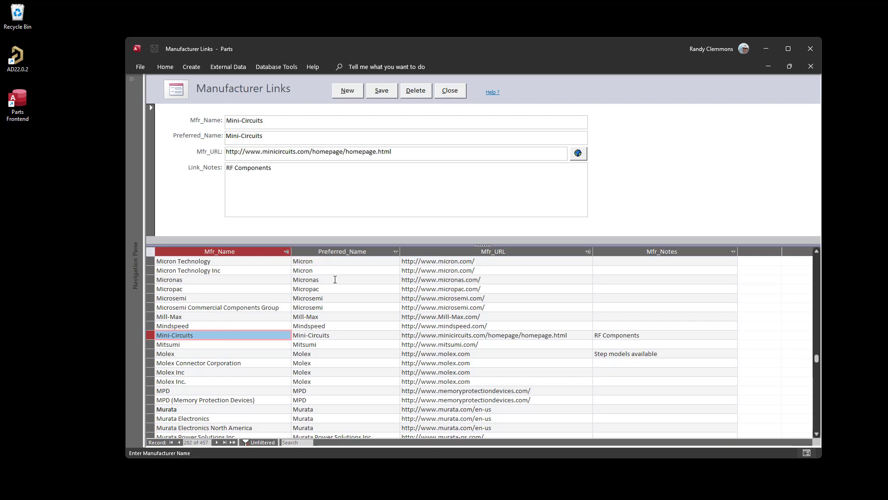
click(450, 91)
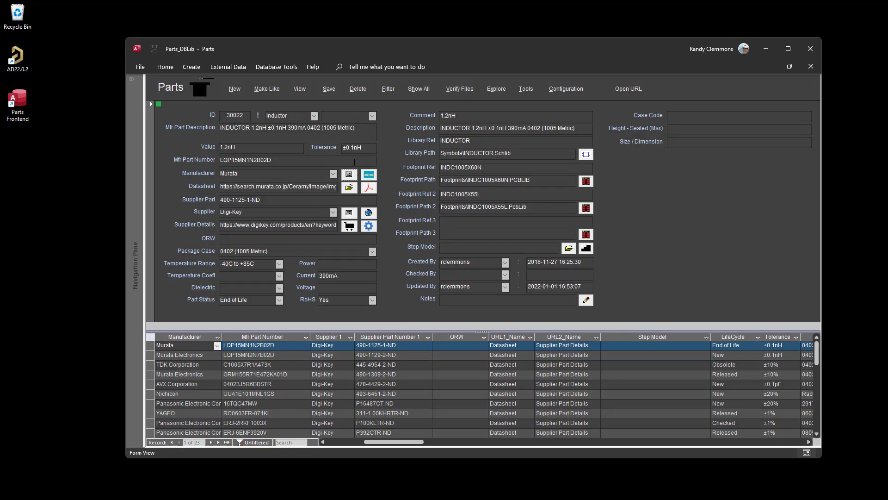
Step: Enable the Use Preferred Manufacturer and Supplier Names option in the configuration and apply it
click(264, 173)
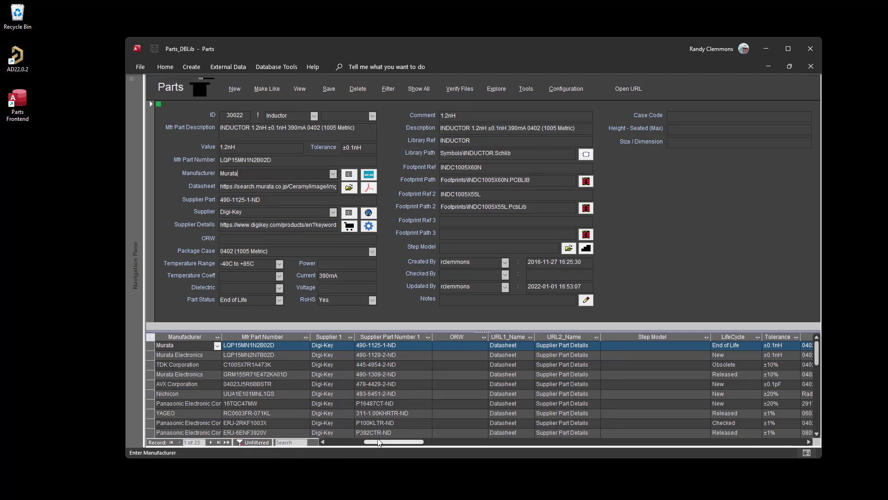
drag(383, 442, 312, 448)
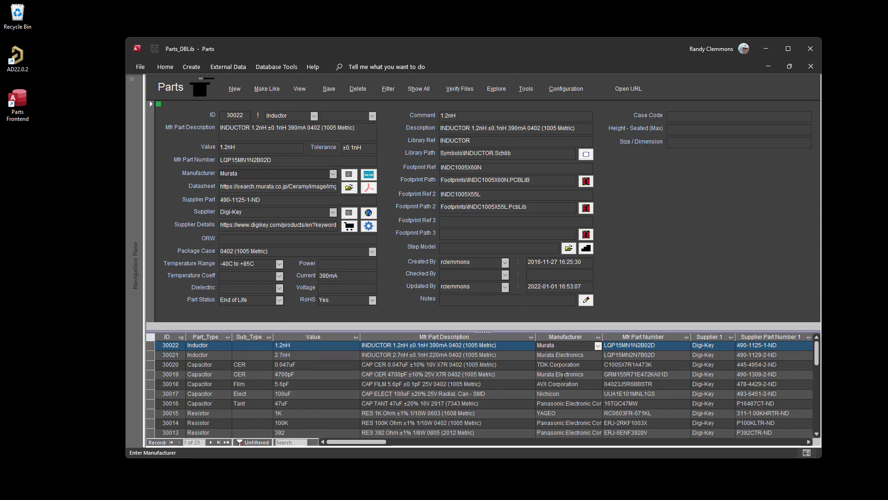
click(565, 88)
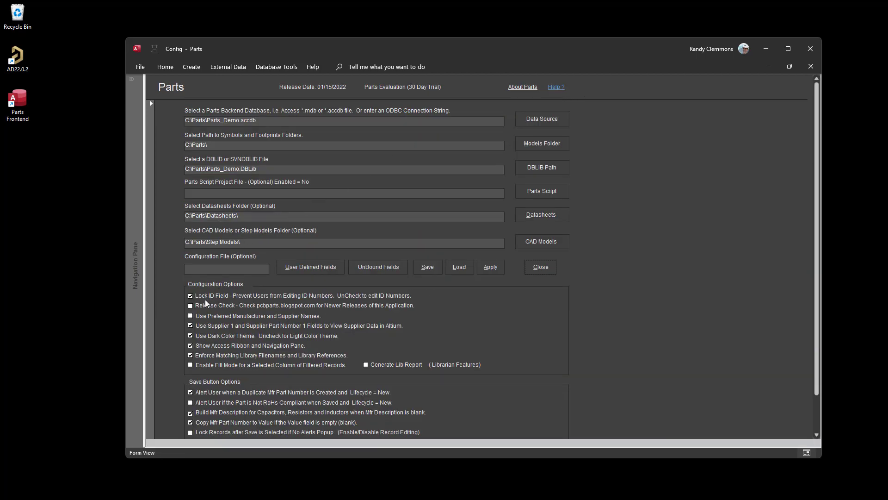
click(192, 316)
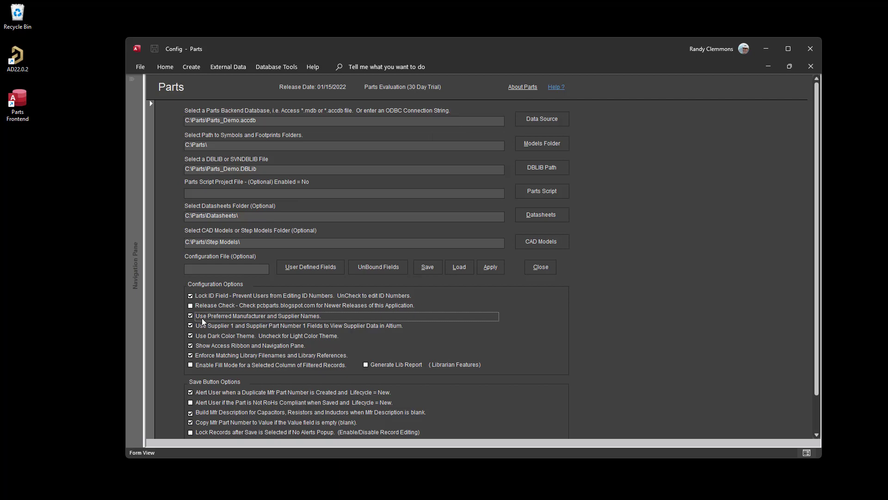
click(493, 268)
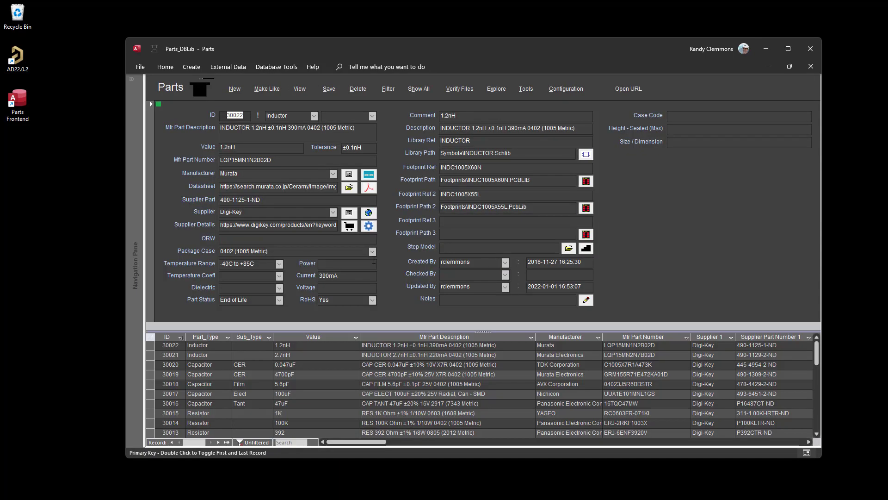
Step: Select the 4700pF capacitor record, compare the preferred names of the Murata variants in Manufacturer Links, and close the form
click(549, 376)
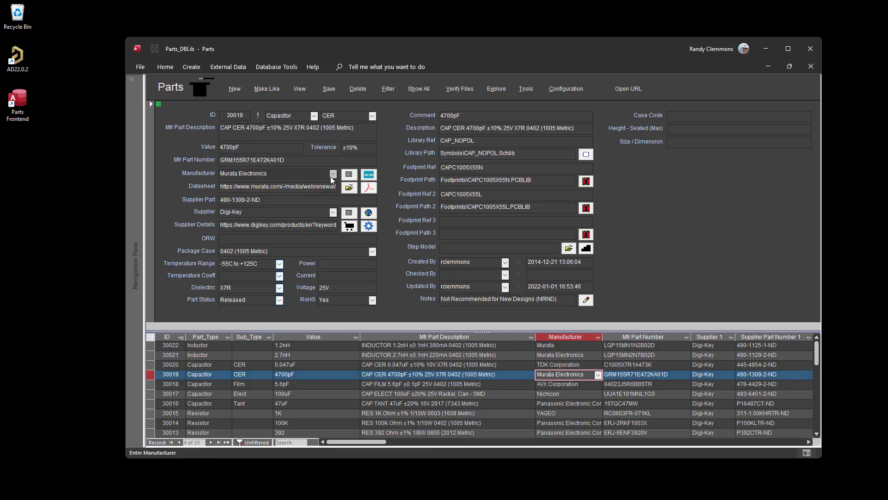
click(350, 174)
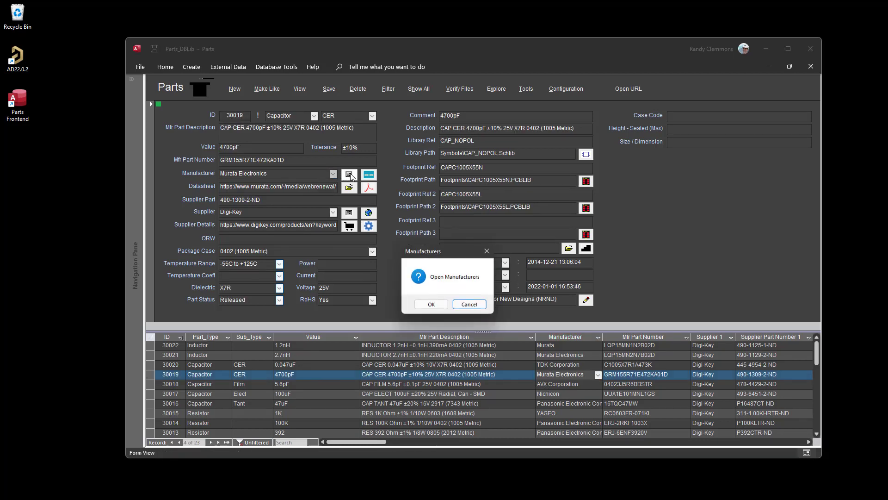
click(431, 304)
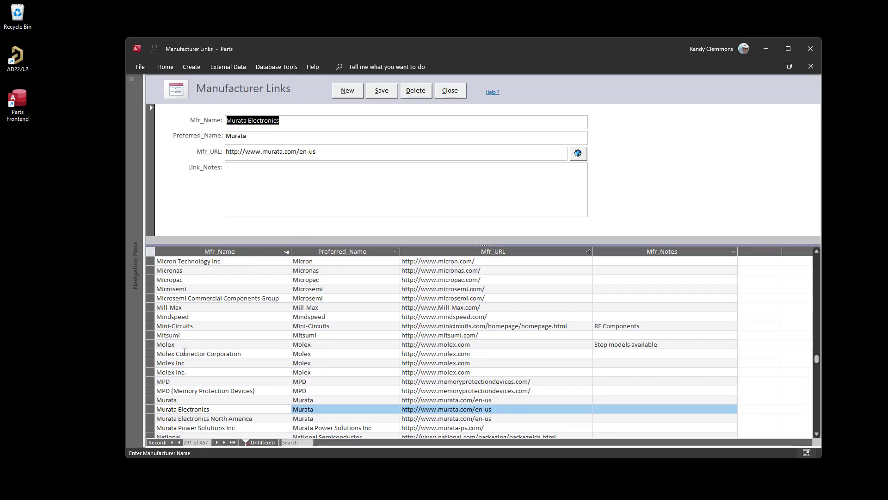
scroll(196, 397, down, 2)
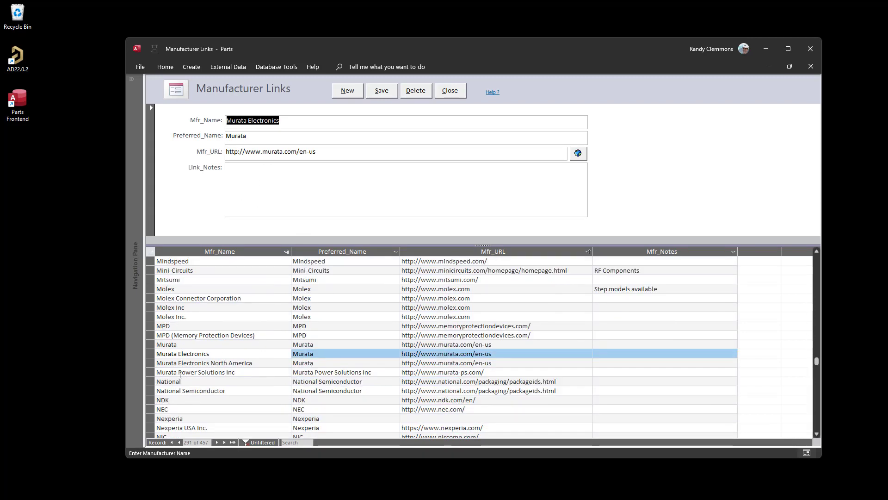
double_click(315, 344)
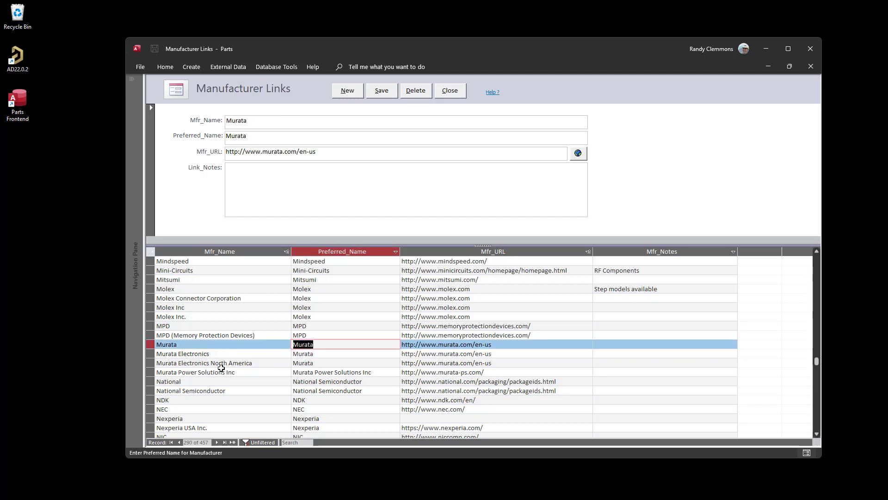
click(309, 363)
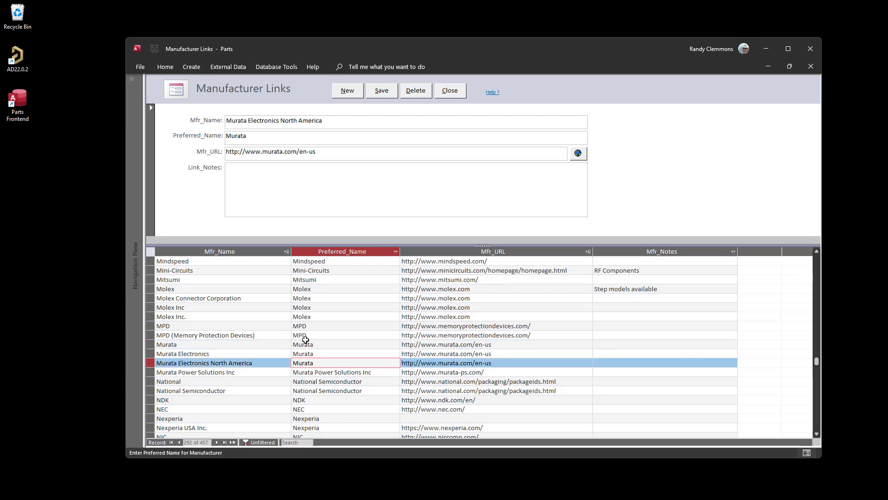
click(450, 91)
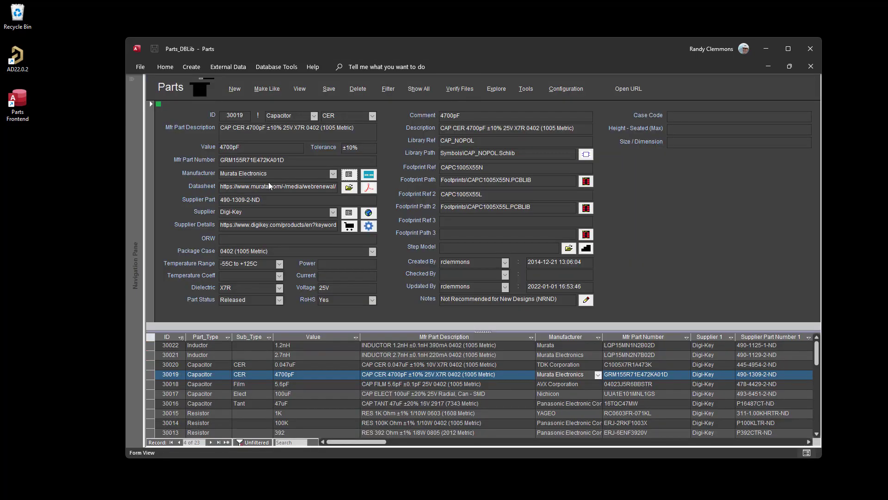
Step: Recheck the preferred names option in the configuration and save the 4700pF capacitor record to update its manufacturer to the preferred name
click(564, 90)
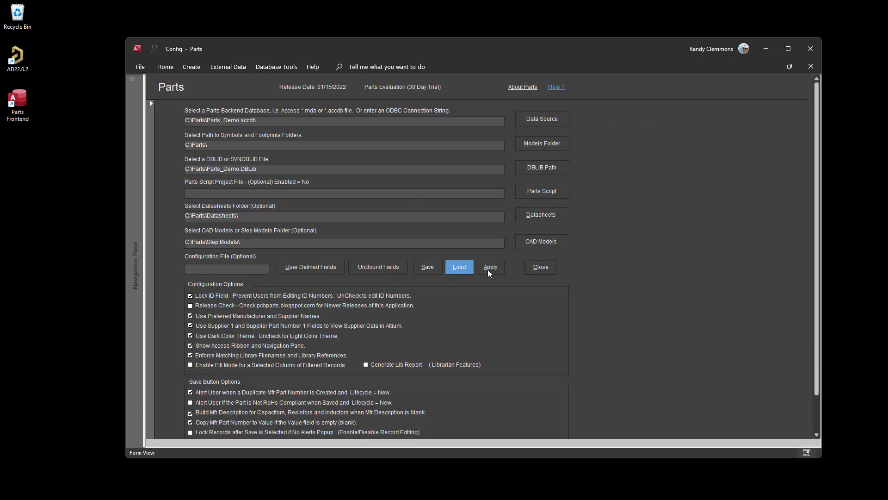
click(544, 272)
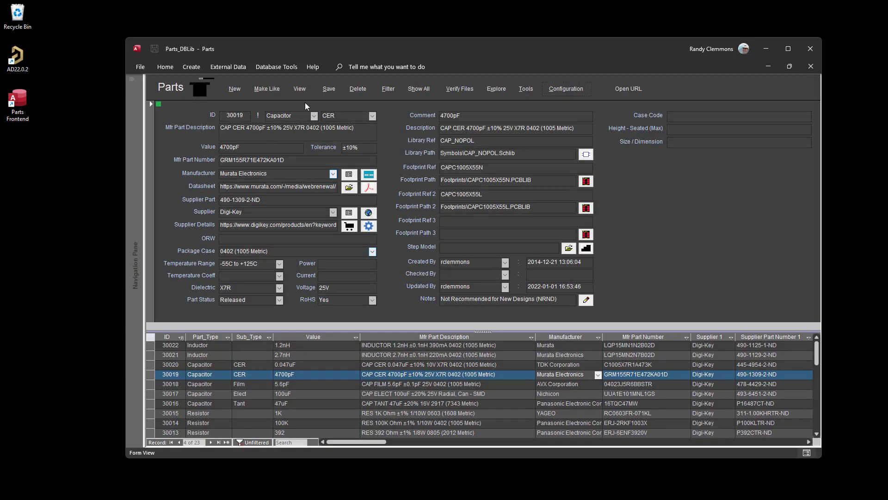
click(329, 89)
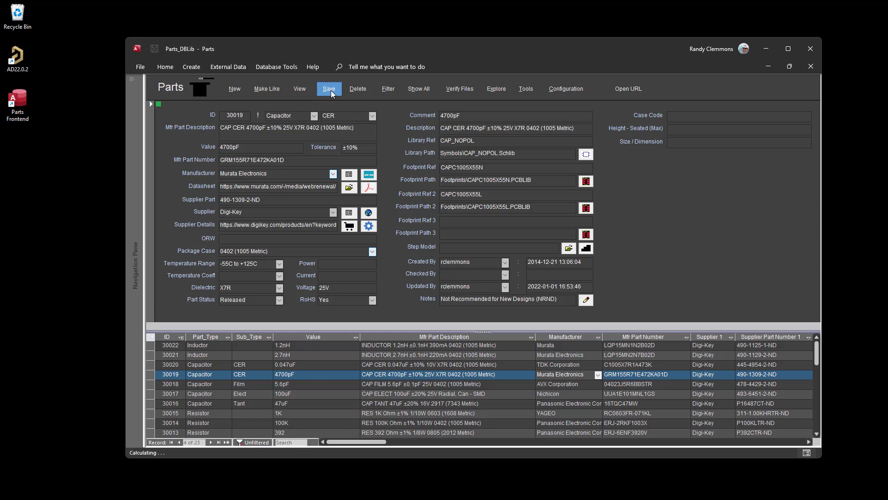
click(248, 175)
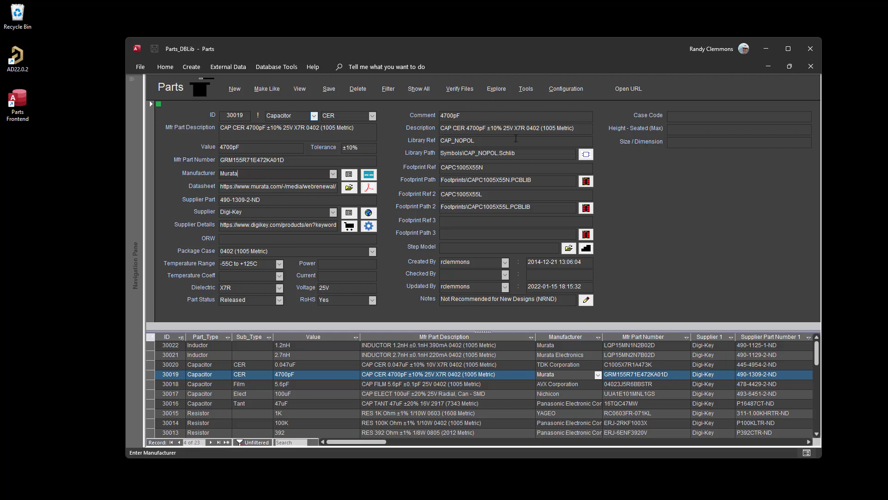
Step: Export the Parts table to an Excel .xlsx file without opening it, and close the export dialog
click(526, 89)
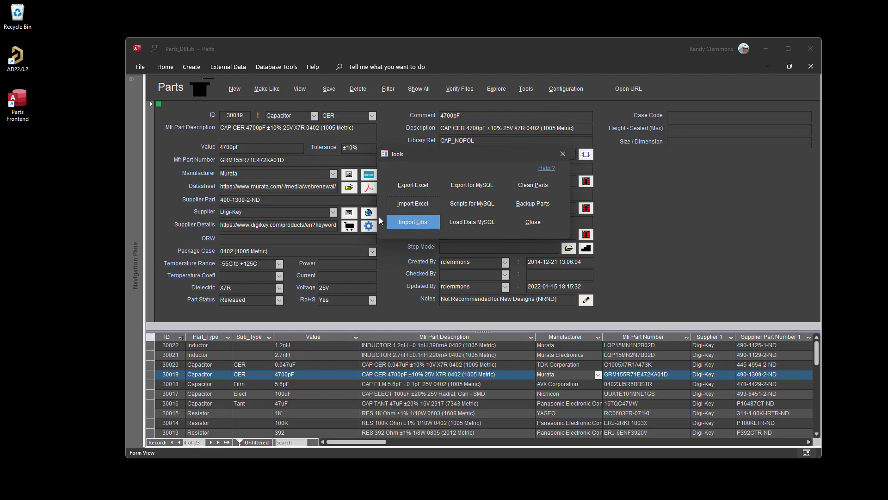
click(409, 187)
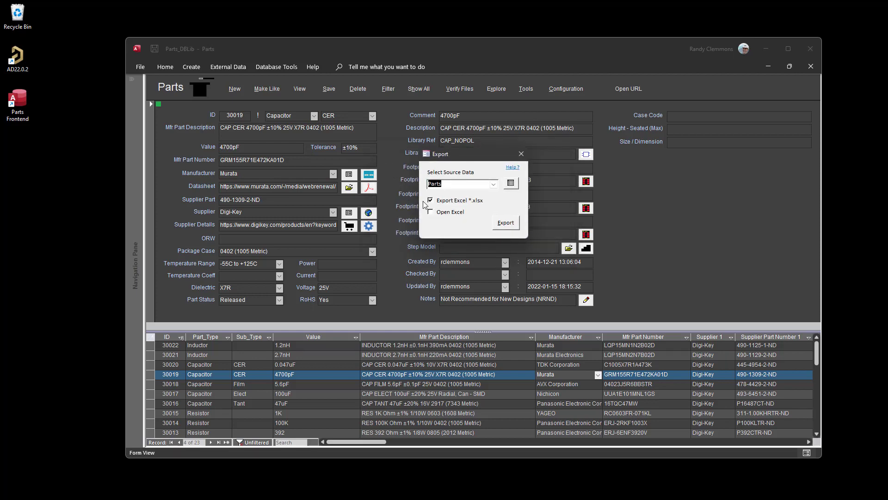
click(506, 223)
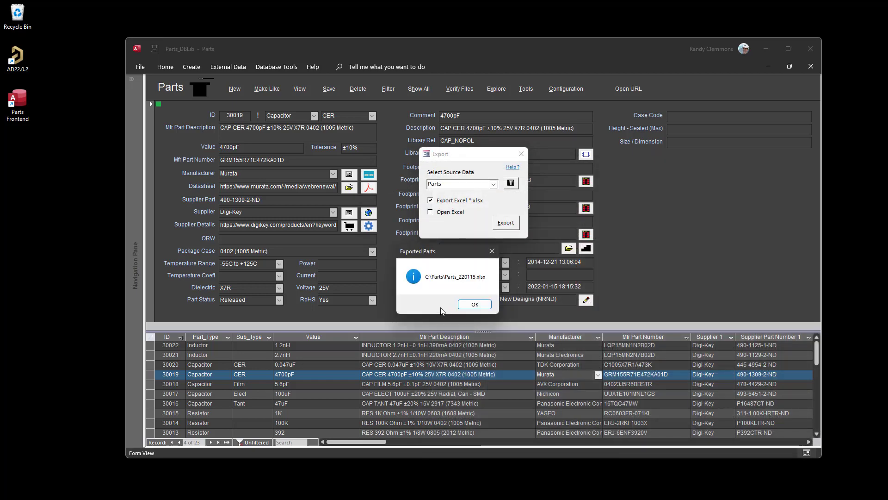
click(475, 304)
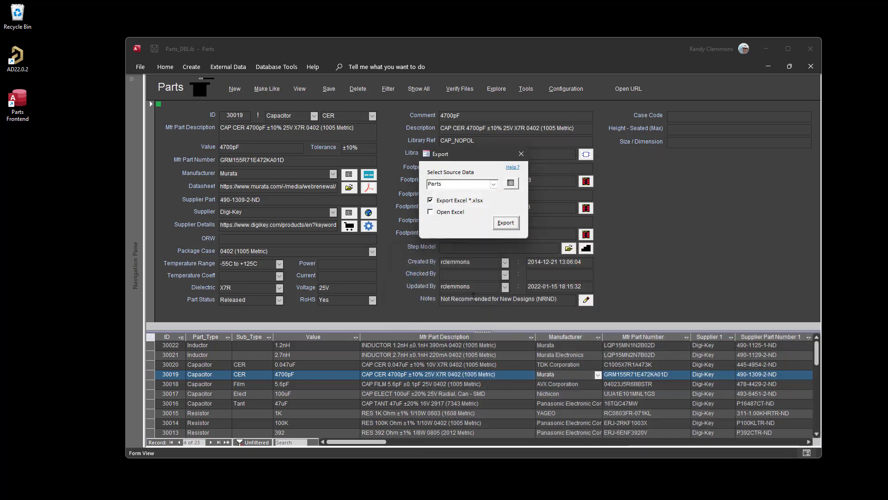
click(522, 154)
Step: Load the exported Parts_220115.xlsx file from the C:\Parts folder for an Excel import
click(526, 91)
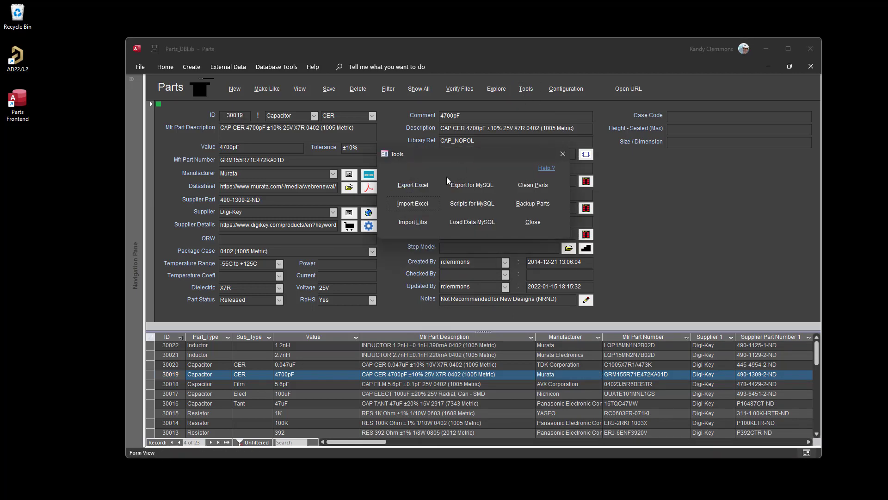
click(407, 205)
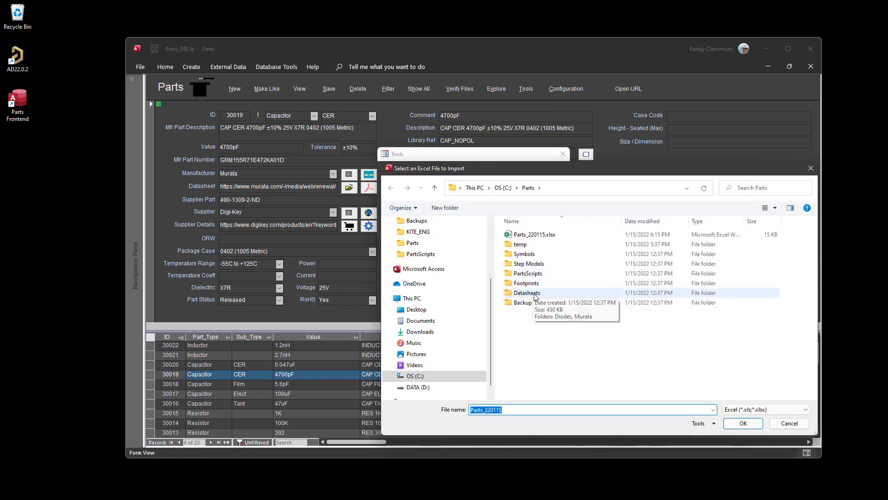
double_click(532, 235)
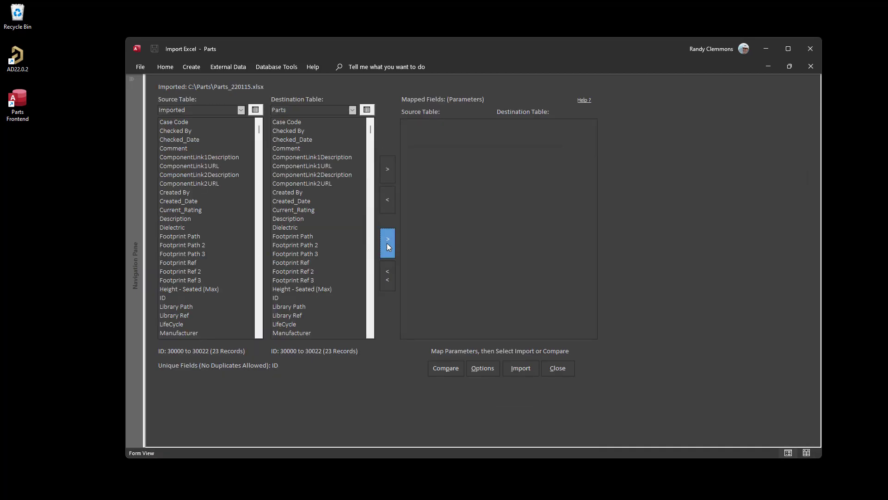
Step: Map all fields of the imported table to the Parts table and compare their records, closing the comparison when done
click(387, 241)
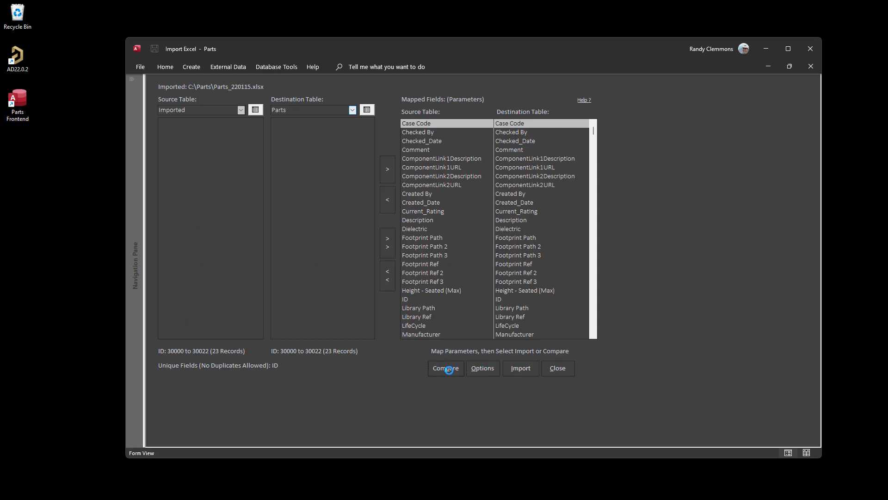
click(448, 370)
click(501, 253)
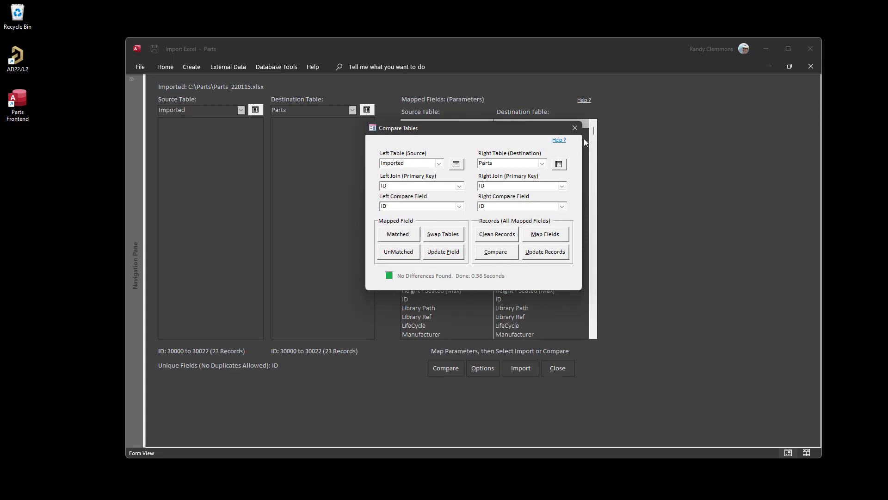
click(578, 127)
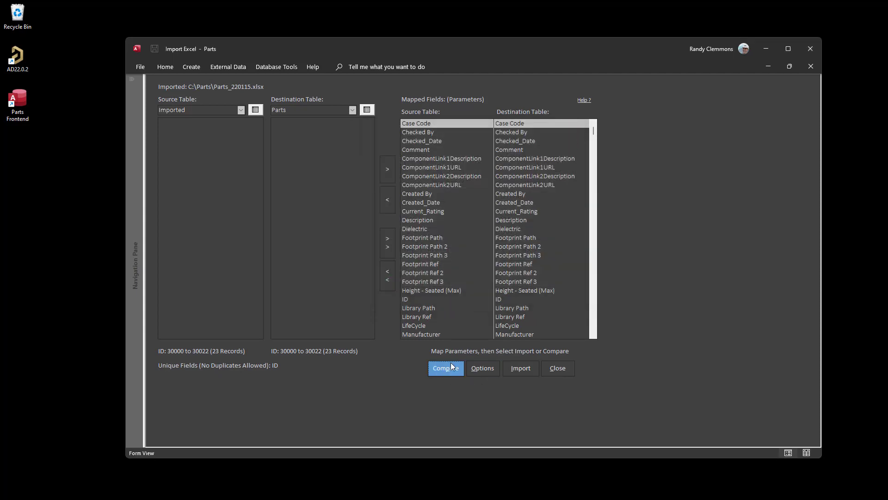
Step: Enable Use Preferred Names in the import options, update the Parts table with the imported records, and close the import form
click(482, 369)
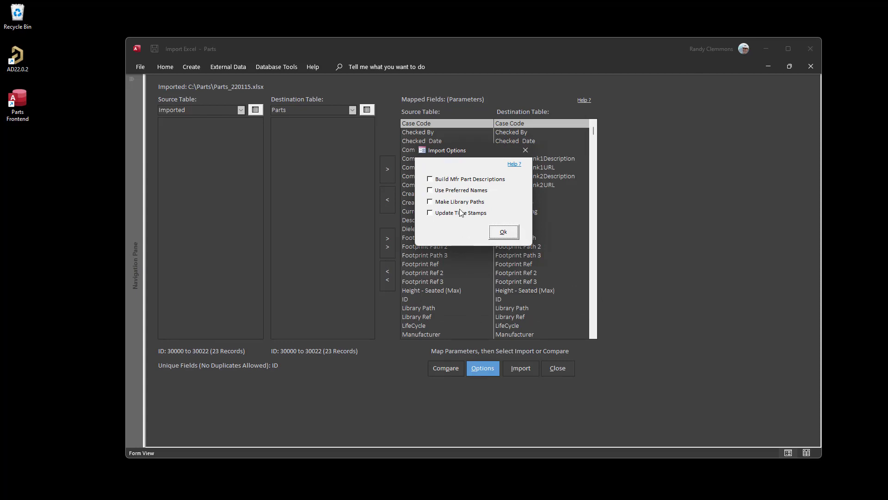
click(429, 191)
click(504, 232)
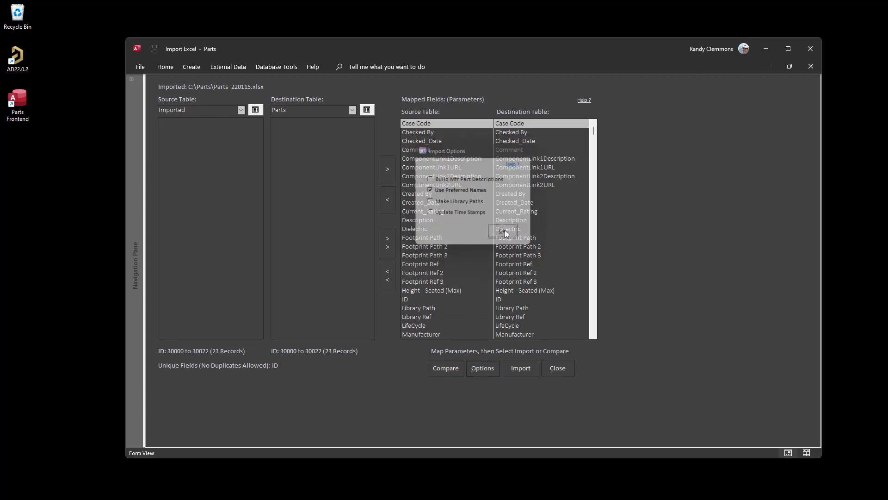
click(525, 368)
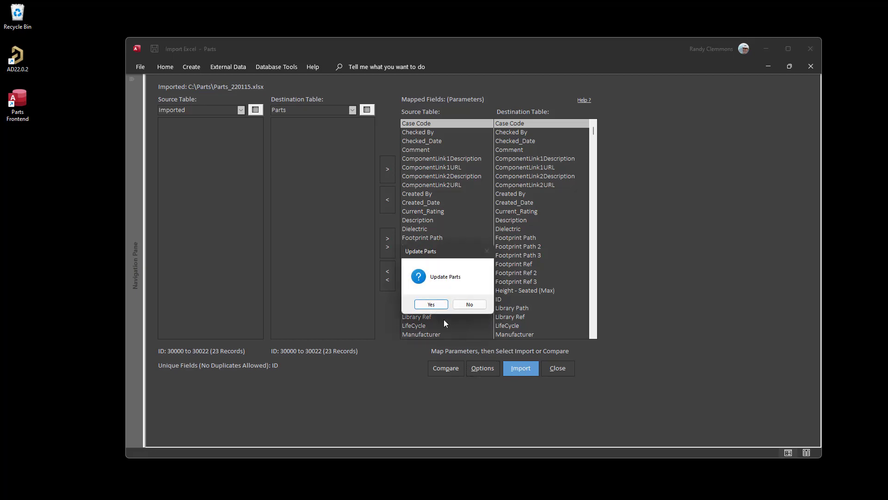
click(432, 304)
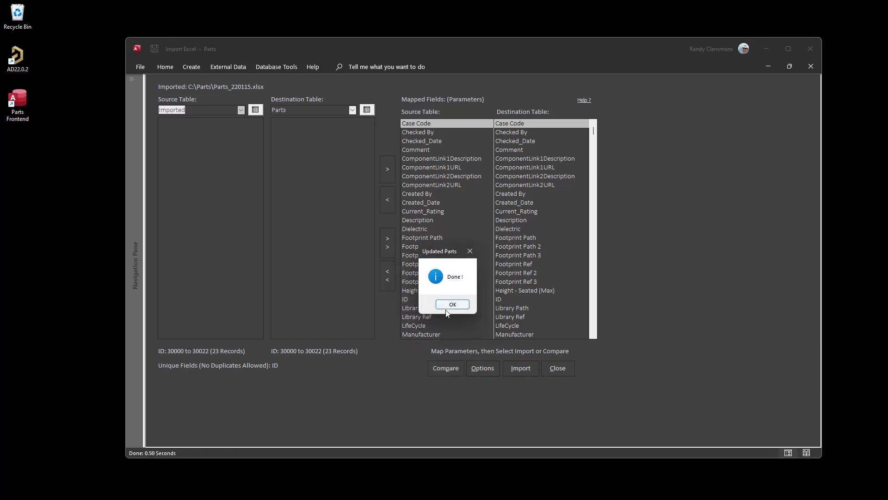
click(448, 303)
click(555, 369)
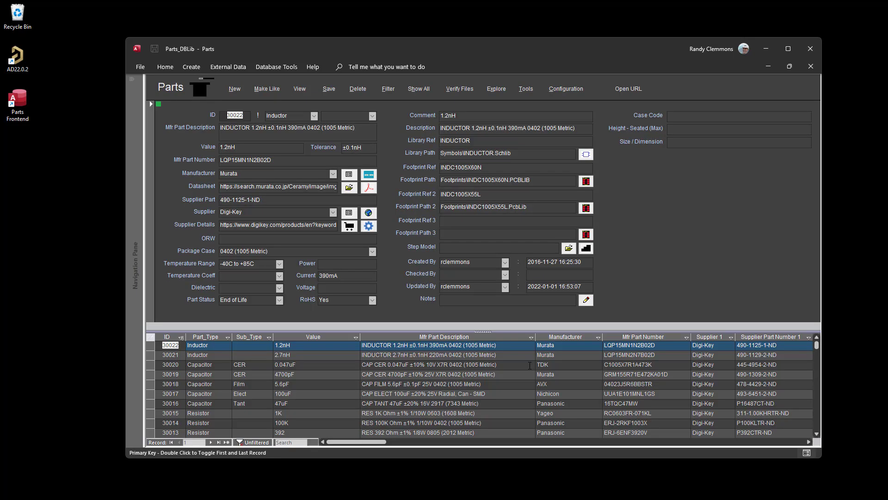
Step: Review the manufacturer names across all records in the Parts list
click(258, 175)
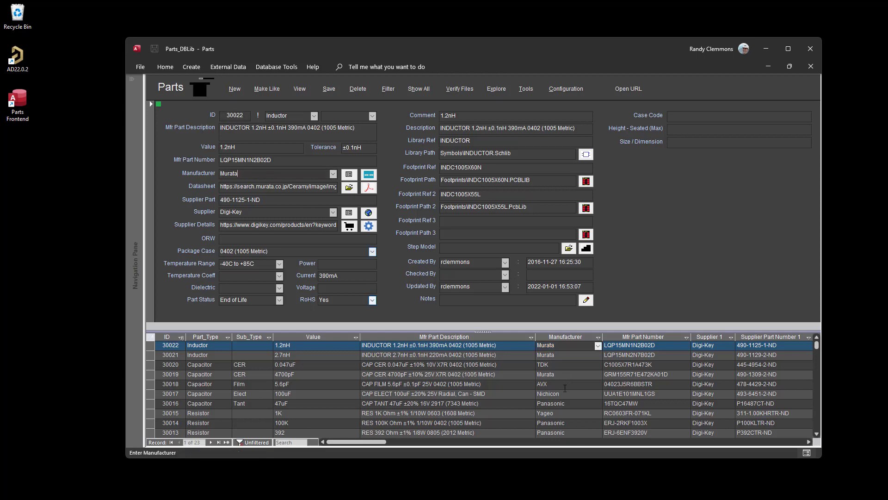
scroll(564, 388, down, 5)
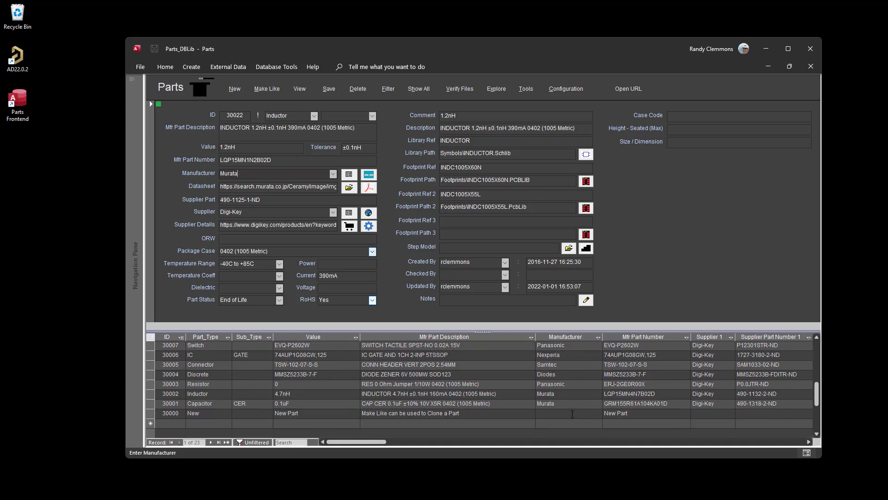
scroll(572, 414, up, 4)
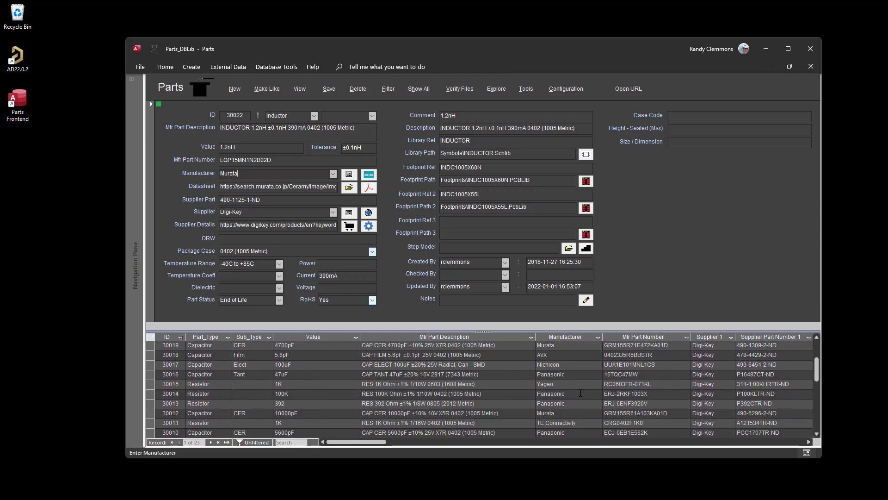
scroll(580, 393, up, 1)
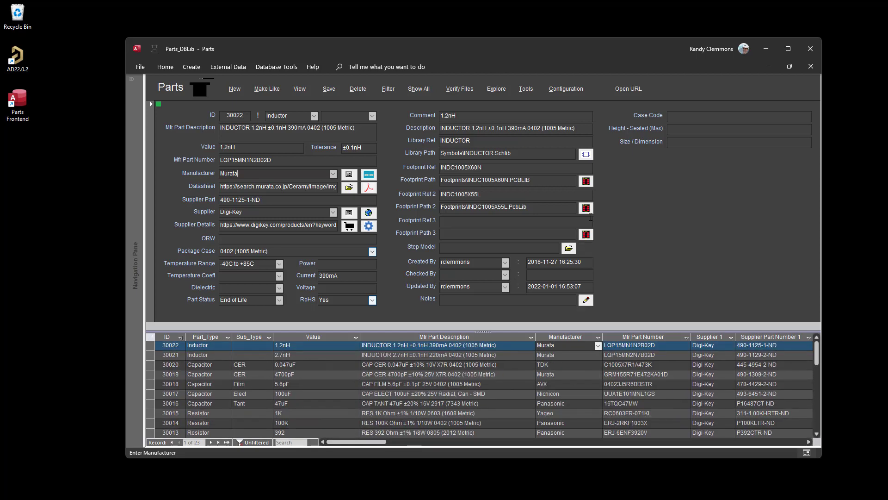
Step: Load the backup file Parts_220101.xlsx from the C:\Parts\Backups folder for an Excel import
click(534, 90)
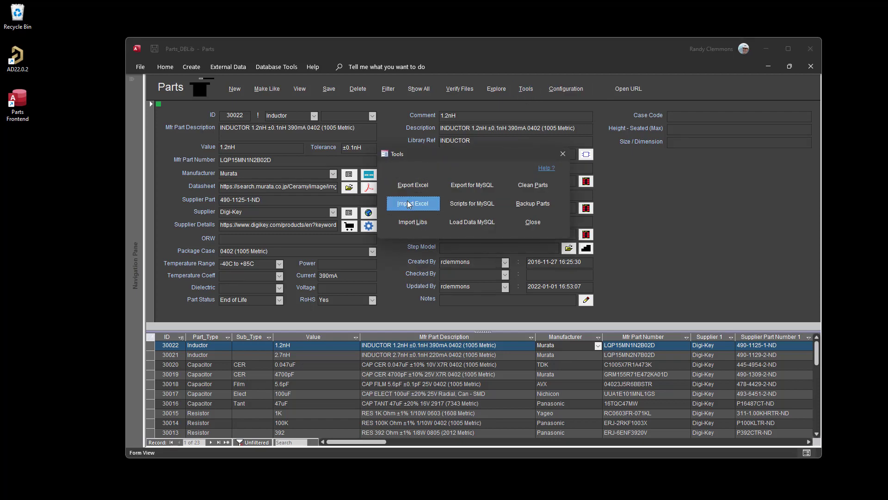
click(412, 204)
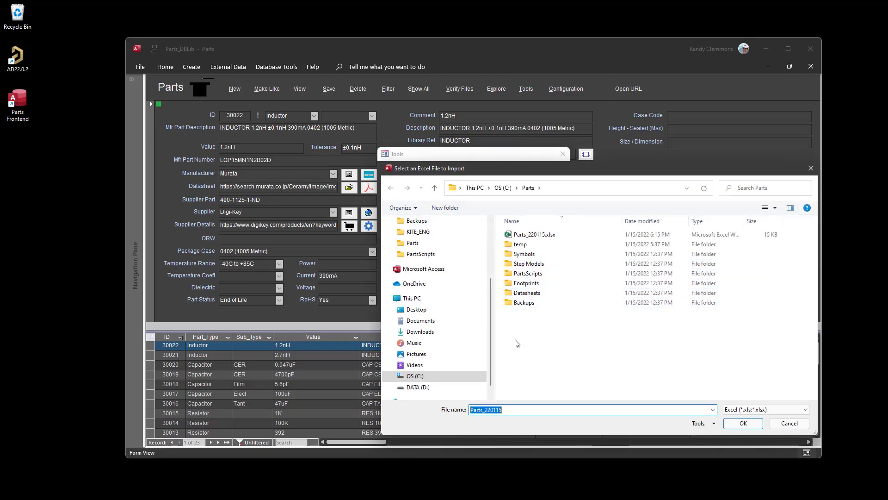
click(521, 303)
double_click(521, 304)
double_click(514, 245)
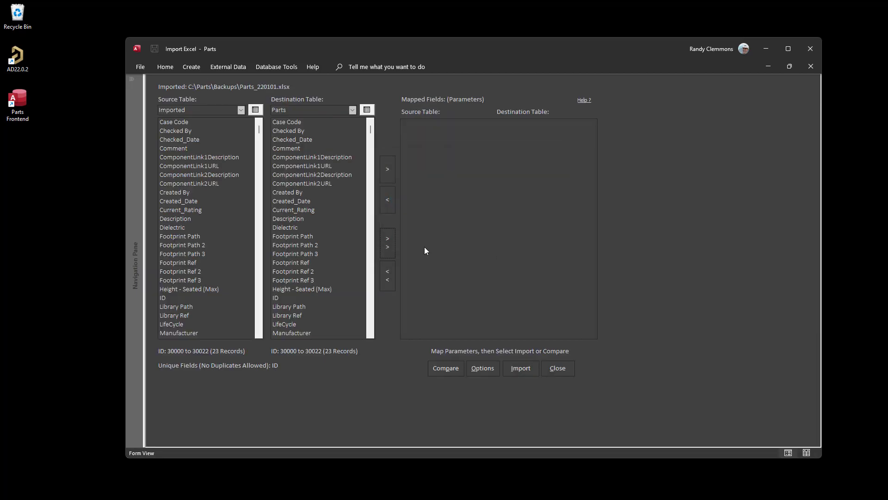
Step: Map all matching fields, plus Manufacturer Part Number to Mfr Part Number and MCN to ORW
click(387, 242)
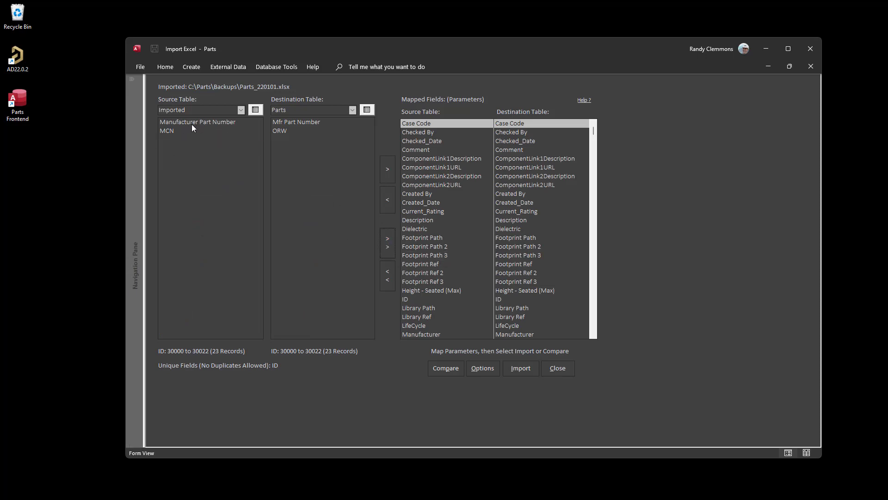
click(282, 123)
click(220, 124)
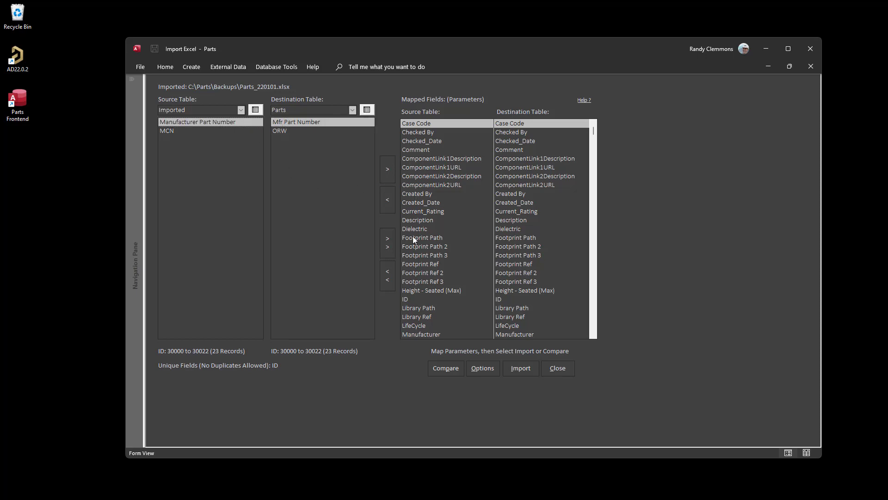
click(388, 173)
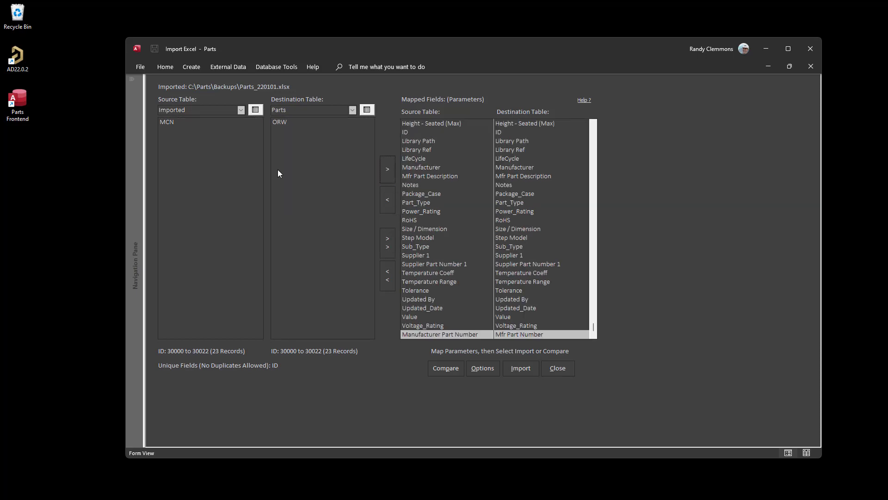
click(169, 123)
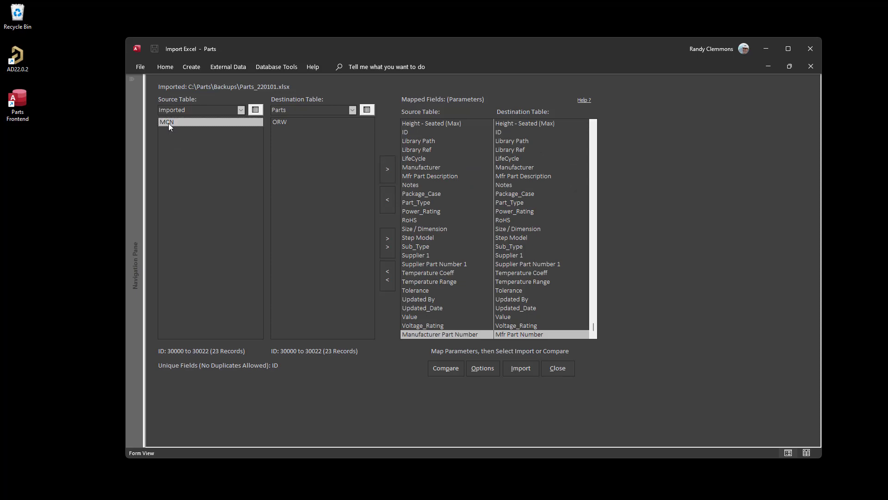
click(287, 123)
click(388, 174)
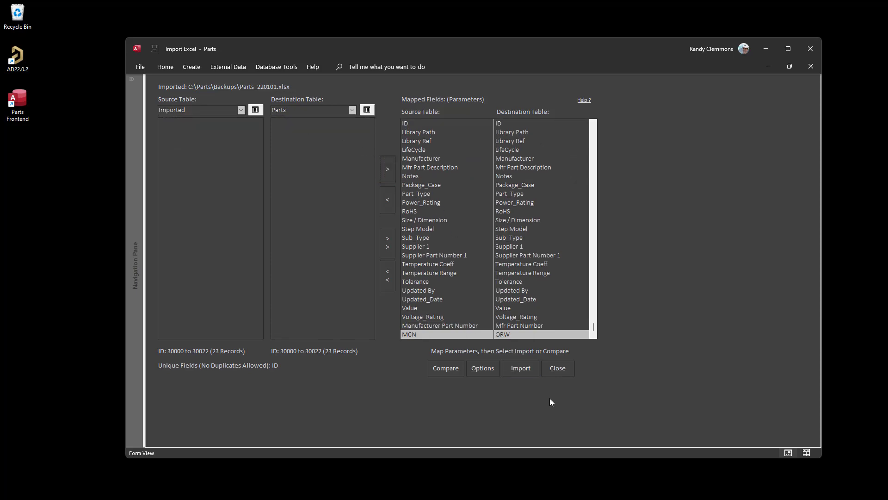
Step: Update the Parts table with the mapped backup records and close the import form
click(523, 368)
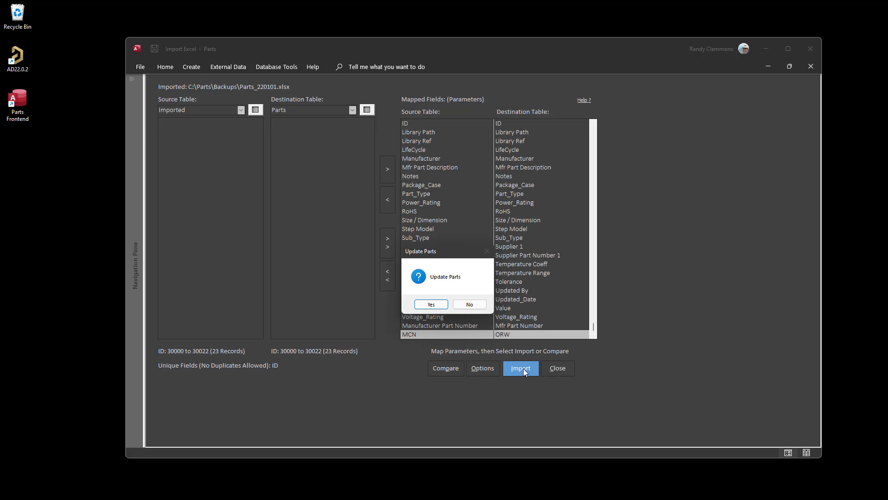
click(424, 302)
click(454, 304)
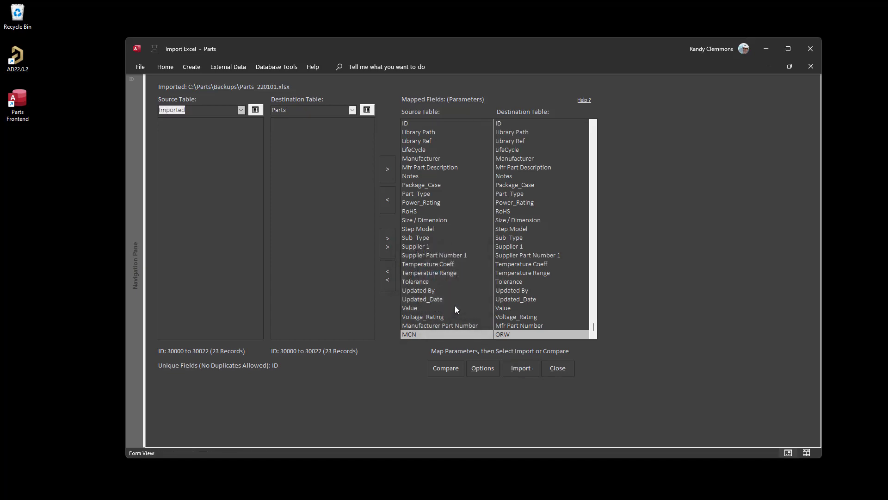
click(553, 368)
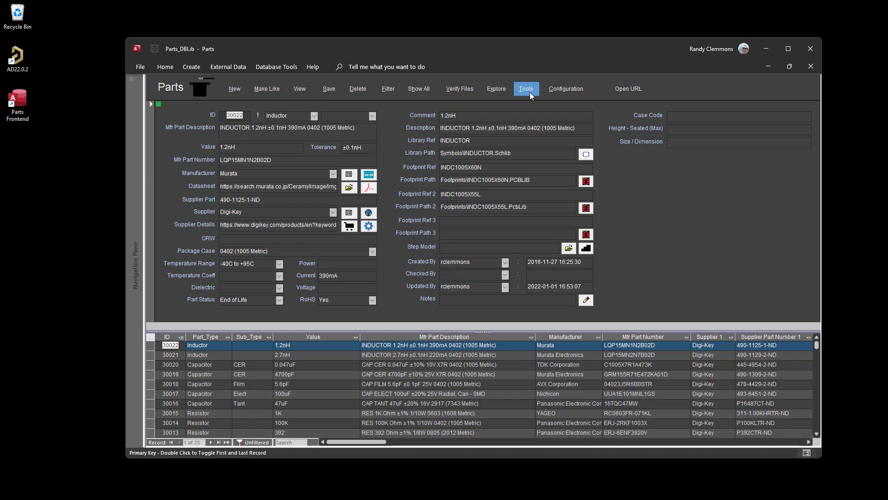
Step: Rename the user defined field ORW to MCN, apply the configuration, and check the field on the 1.2nH inductor record
click(566, 89)
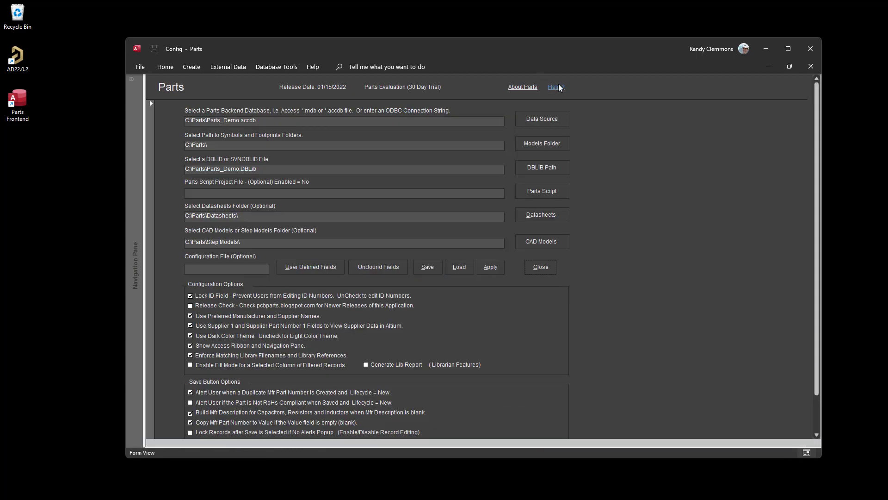
click(321, 268)
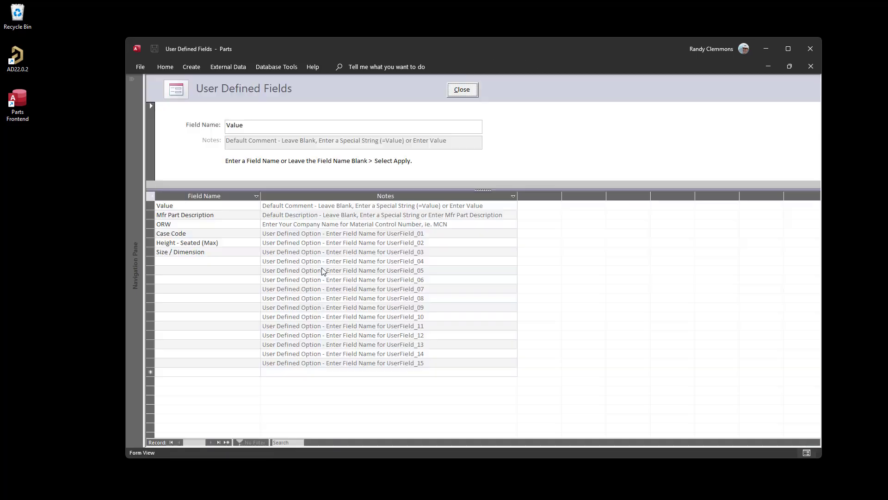
click(178, 225)
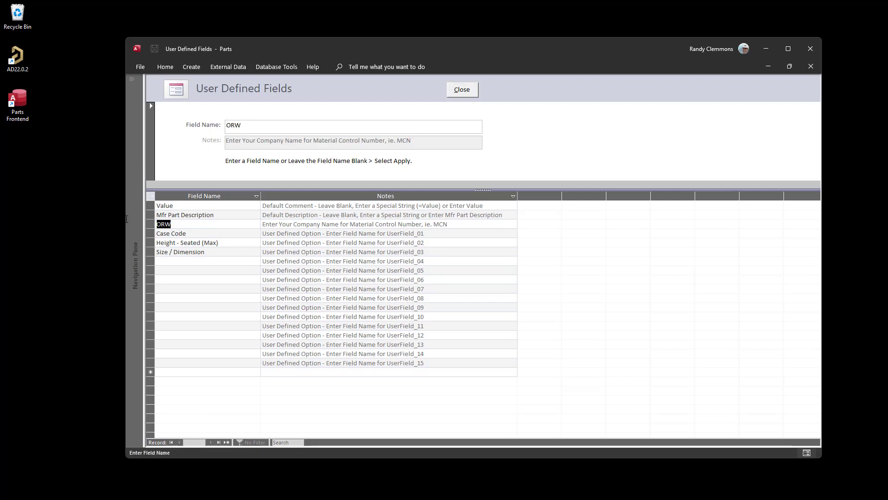
text(MV)
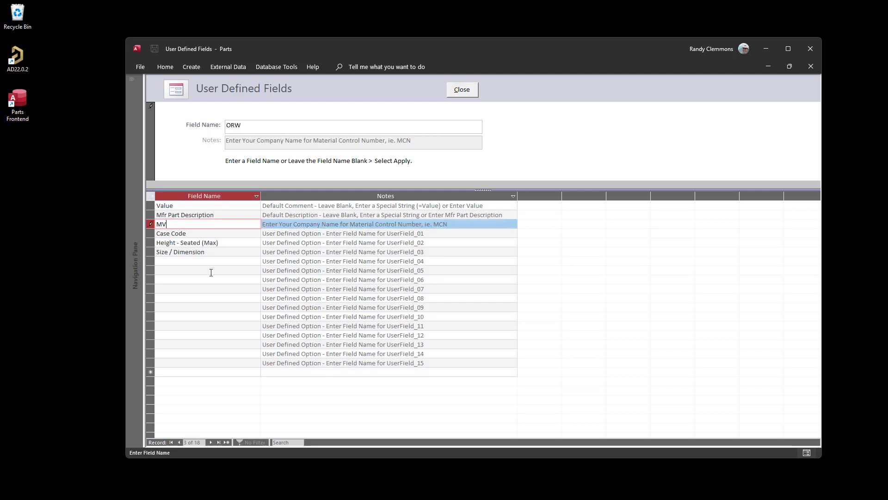
key(BackSpace)
text(CN)
click(453, 91)
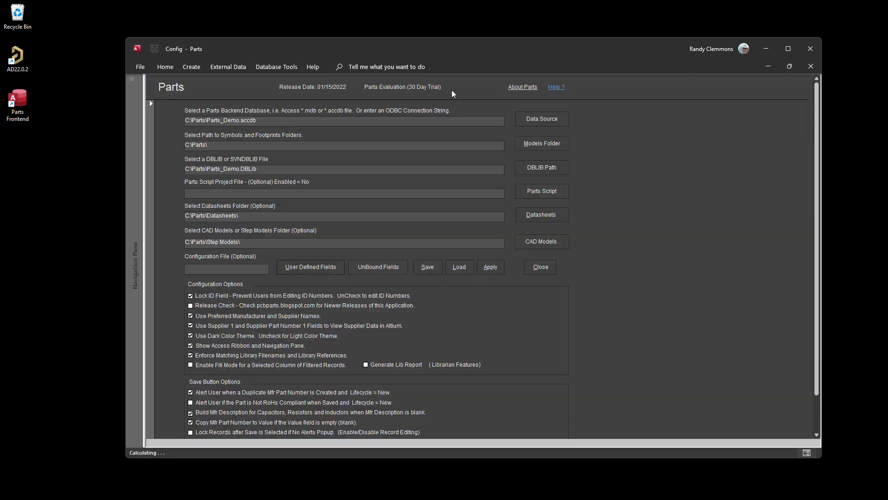
click(491, 267)
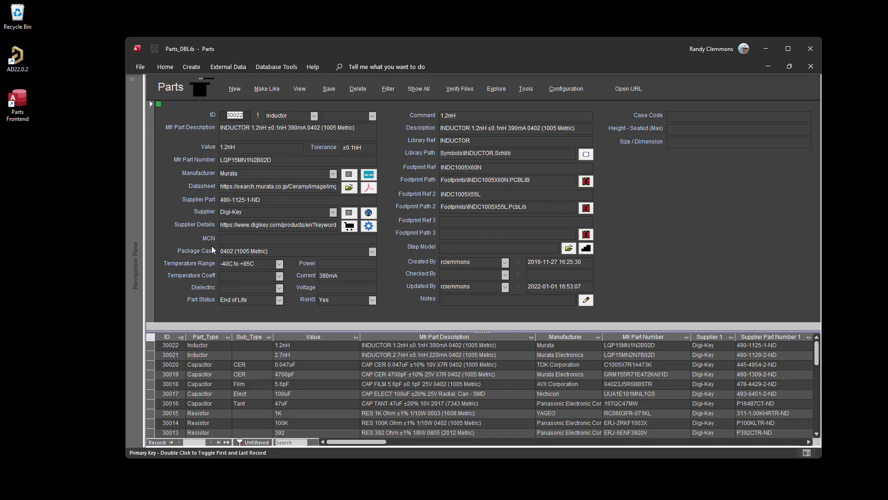
click(244, 241)
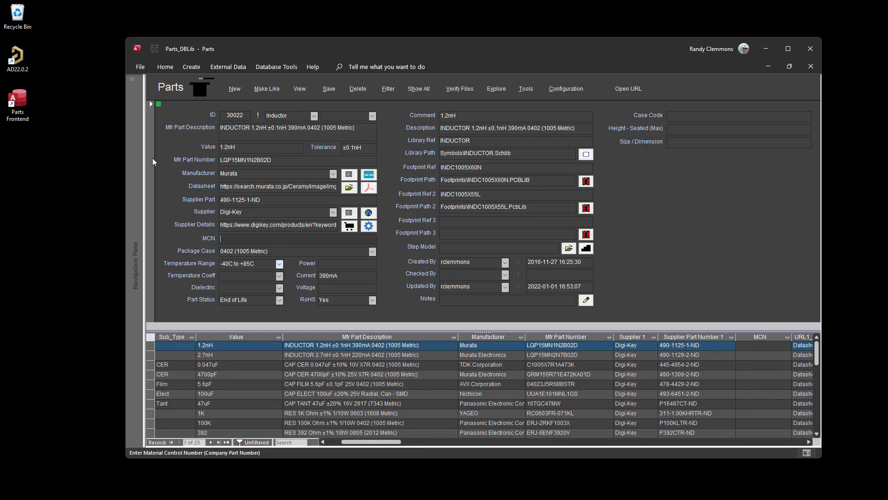
Step: Examine the preferred names in Supplier Links, including the Digi-Key entries, and close the form
click(349, 213)
click(427, 306)
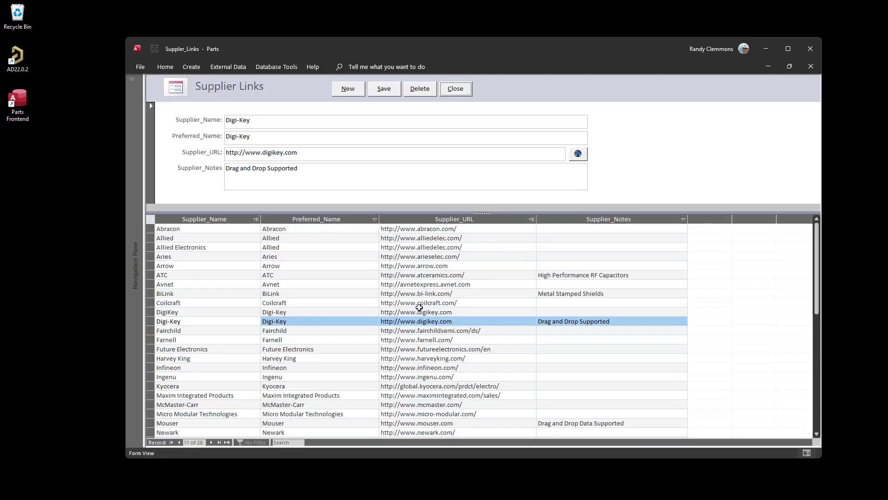
scroll(218, 369, down, 1)
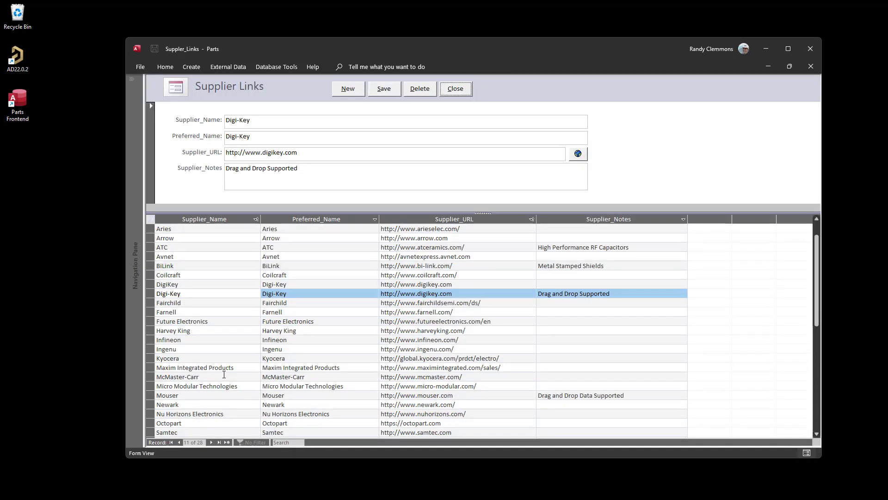
scroll(222, 372, down, 3)
scroll(232, 380, up, 1)
scroll(213, 361, up, 2)
click(300, 295)
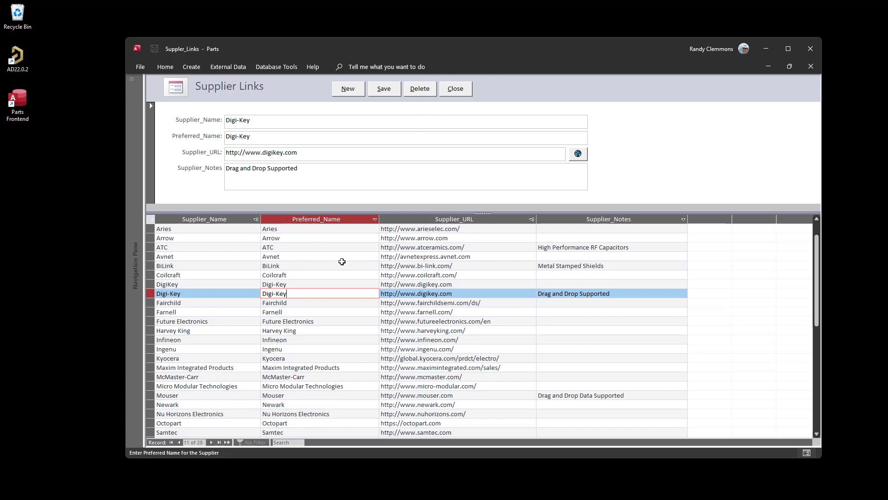
click(456, 88)
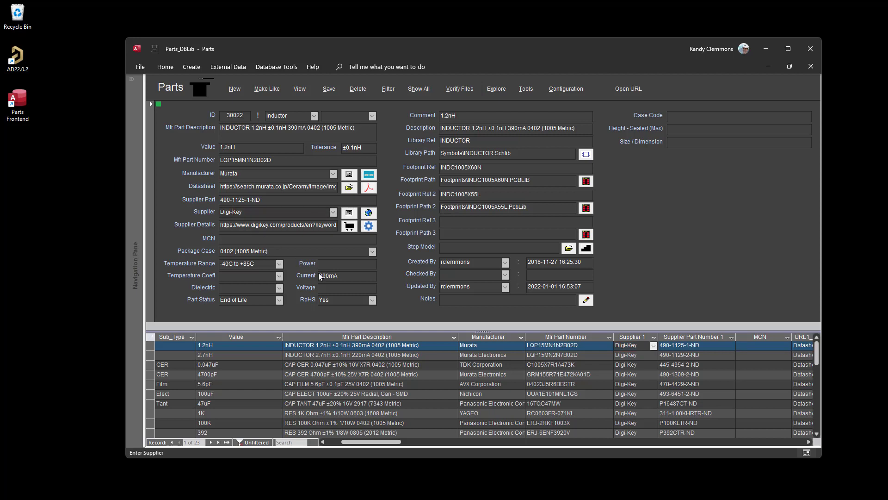
Step: Set the 1.2nH inductor's supplier to the preferred name Digi-Key and save the record
key(BackSpace)
text(k)
click(191, 212)
click(333, 212)
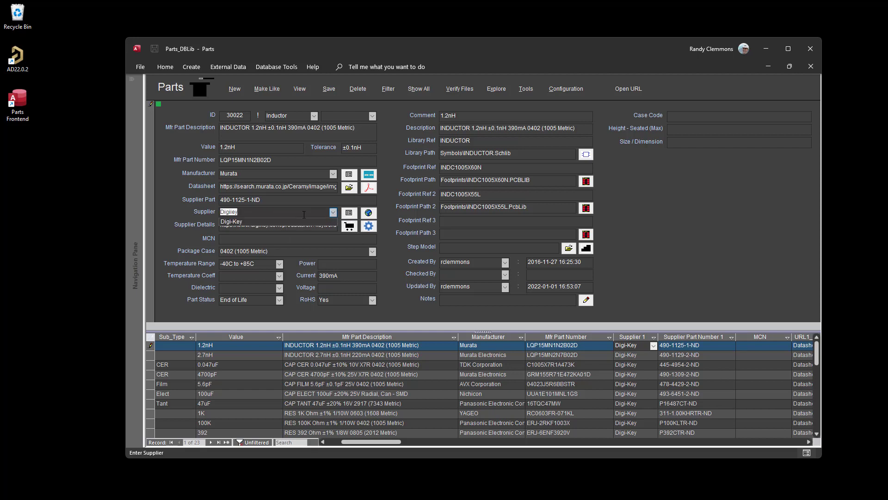
click(247, 222)
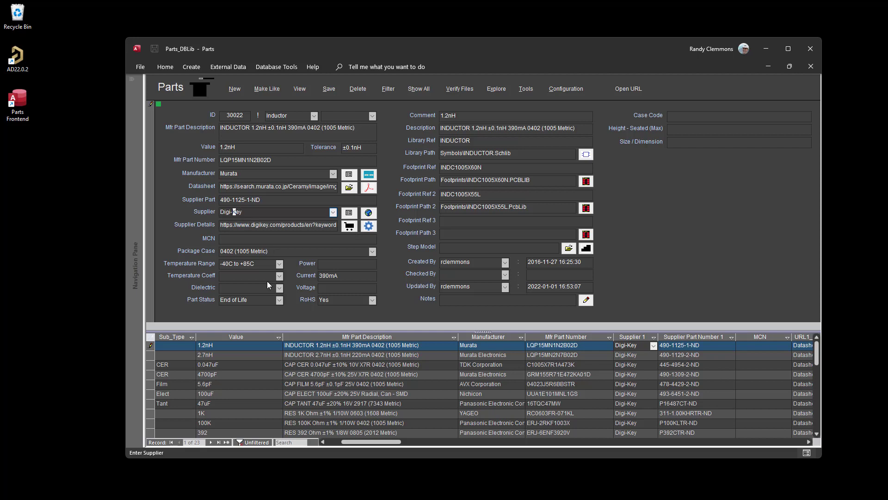
key(BackSpace)
click(329, 89)
Step: Examine the Parts and link tables among the Access objects and the manufacturer name on the 1.2nH inductor record
click(131, 79)
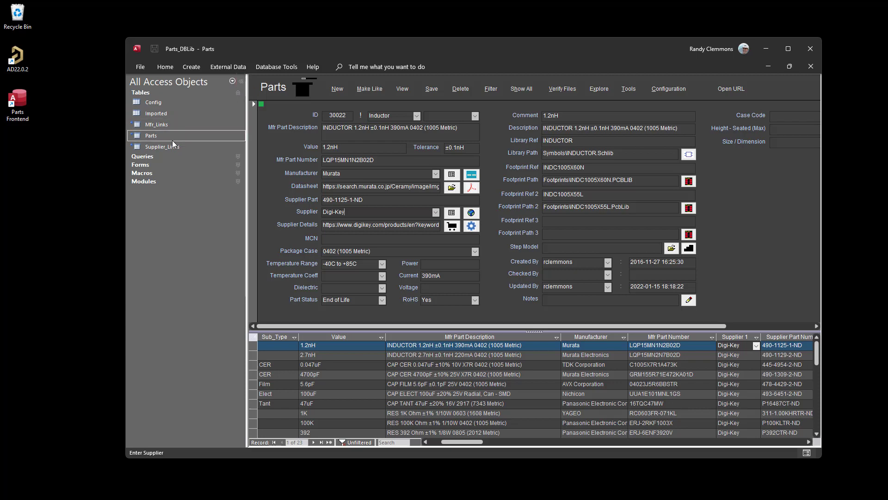
click(243, 84)
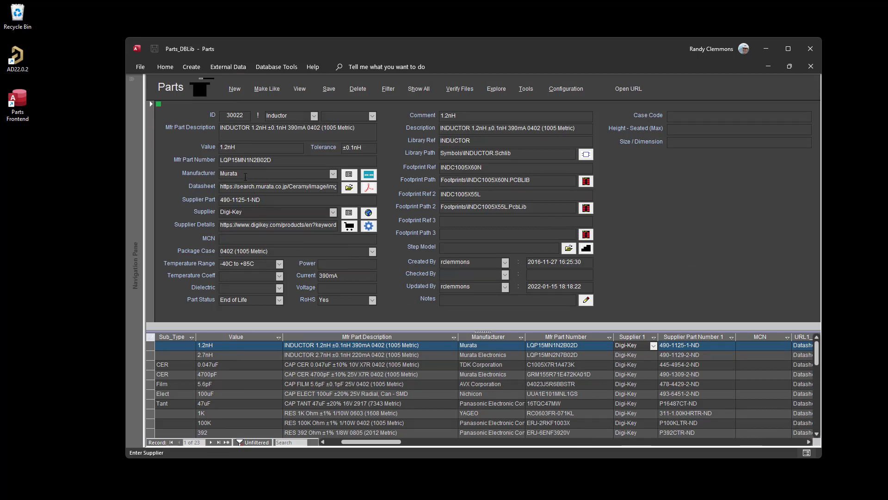
drag(271, 43, 241, 30)
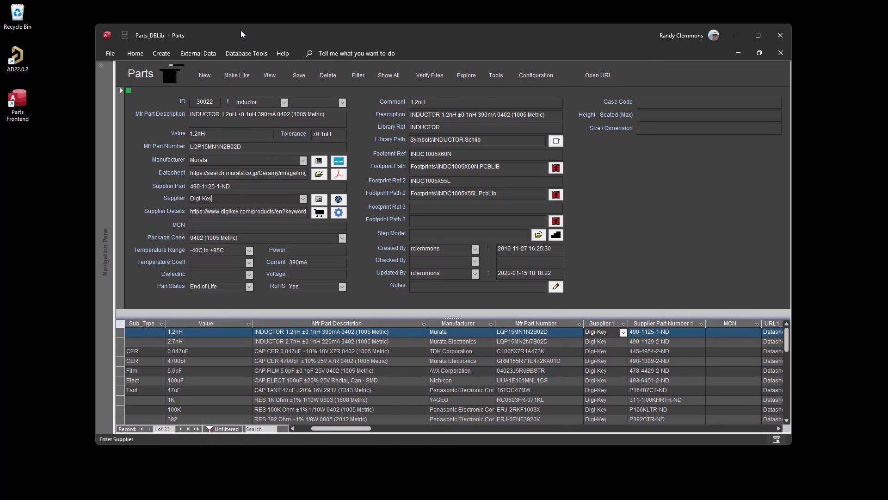
double_click(236, 158)
click(233, 161)
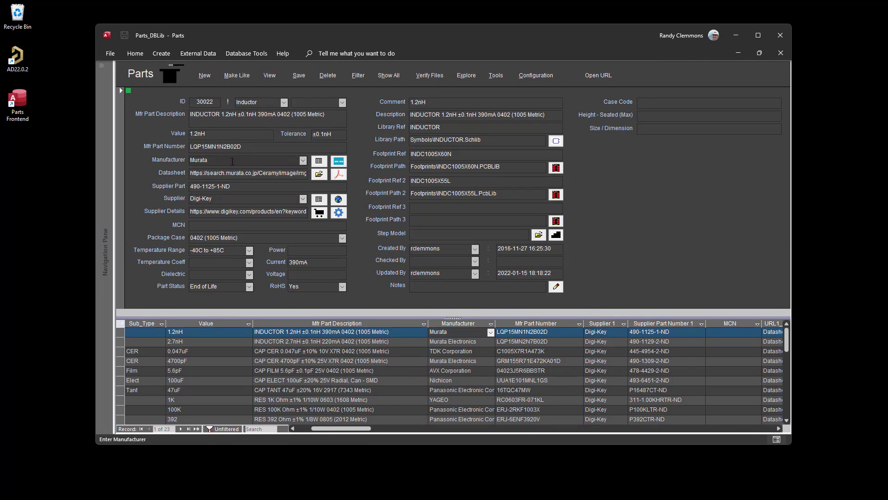
drag(213, 161, 185, 161)
click(227, 160)
Step: Open the configuration and select Parts_Demo.accdb in C:\Parts as the backend database
click(536, 78)
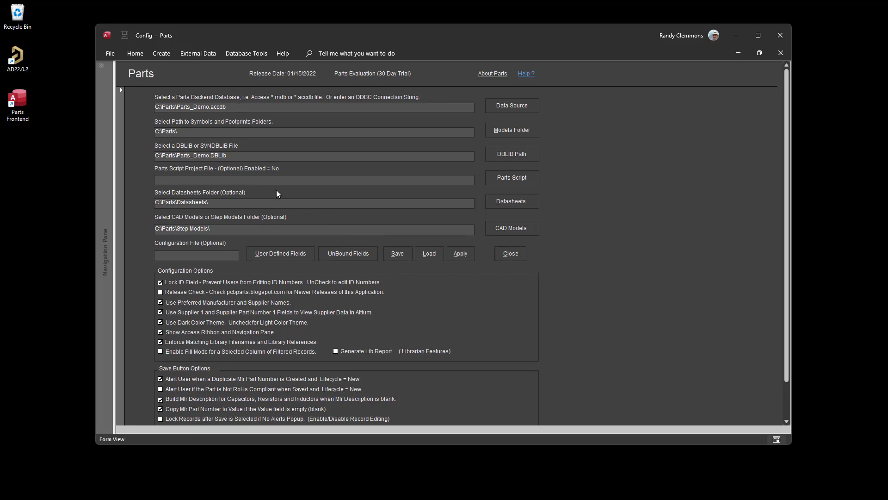
click(511, 130)
click(511, 105)
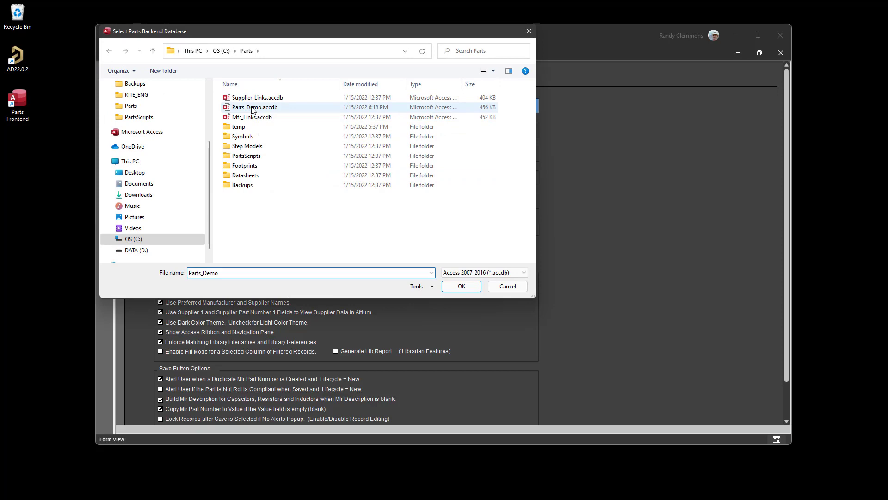
double_click(252, 107)
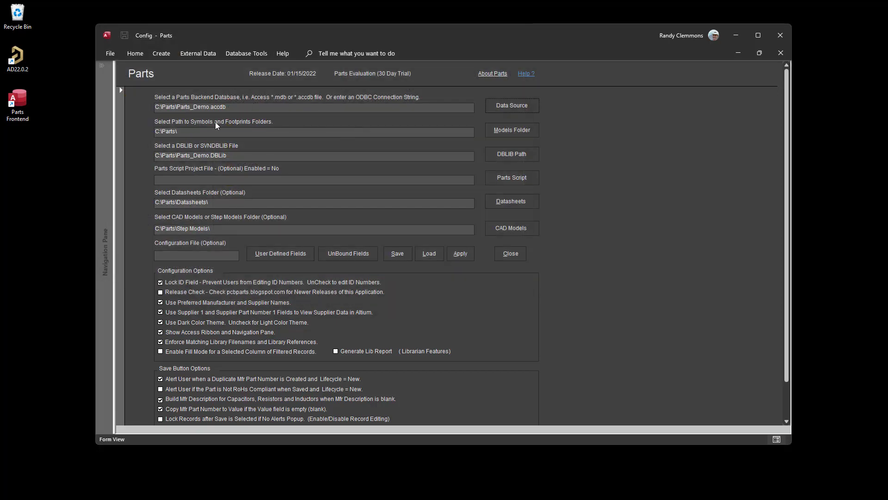
Step: Set the models path by choosing the Symbols folder in C:\Parts, and select Parts_Demo.DbLib as the DBLIB file
click(508, 132)
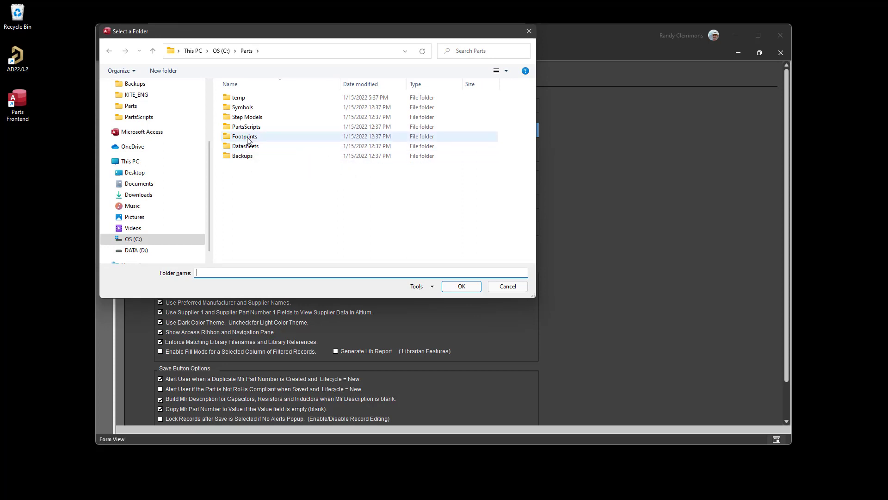
click(239, 109)
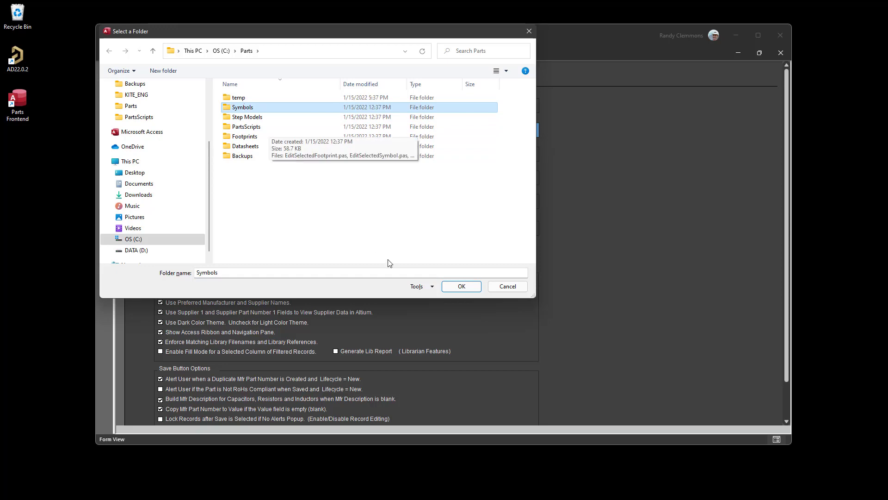
click(462, 287)
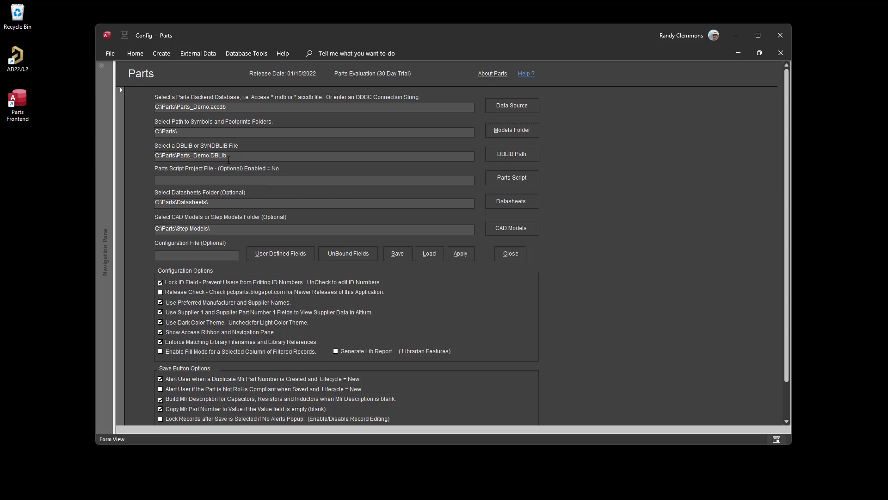
click(506, 158)
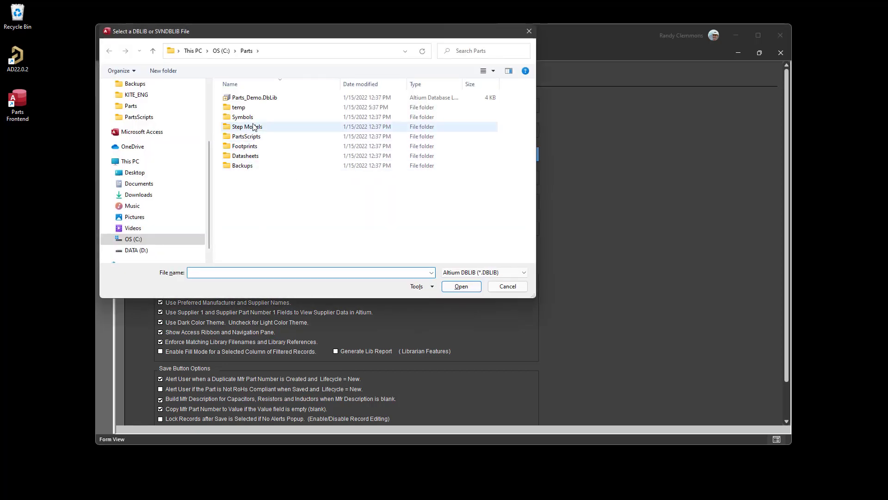
double_click(257, 98)
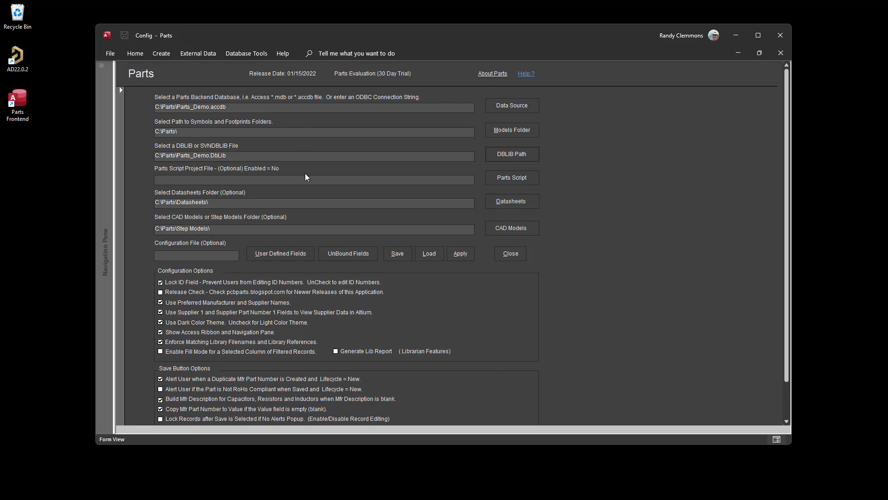
Step: Set the datasheets folder to C:\Parts\Datasheets and the CAD models folder to C:\Parts\Step Models
click(511, 204)
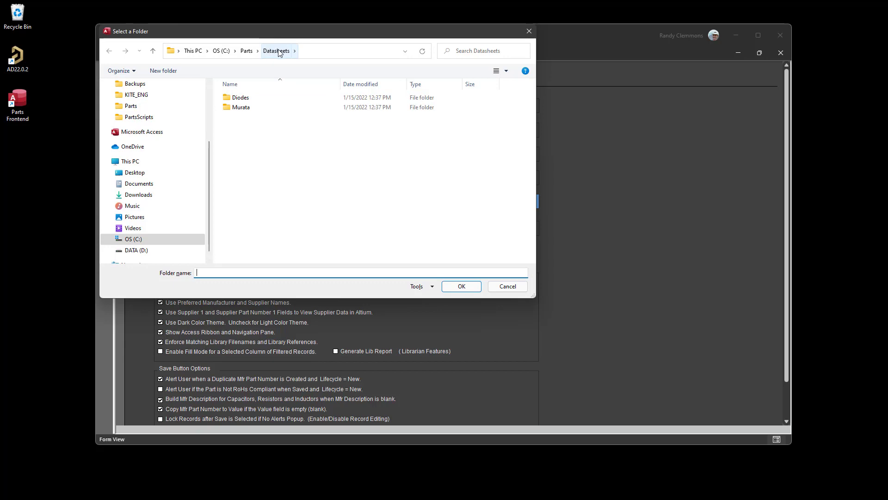
click(247, 51)
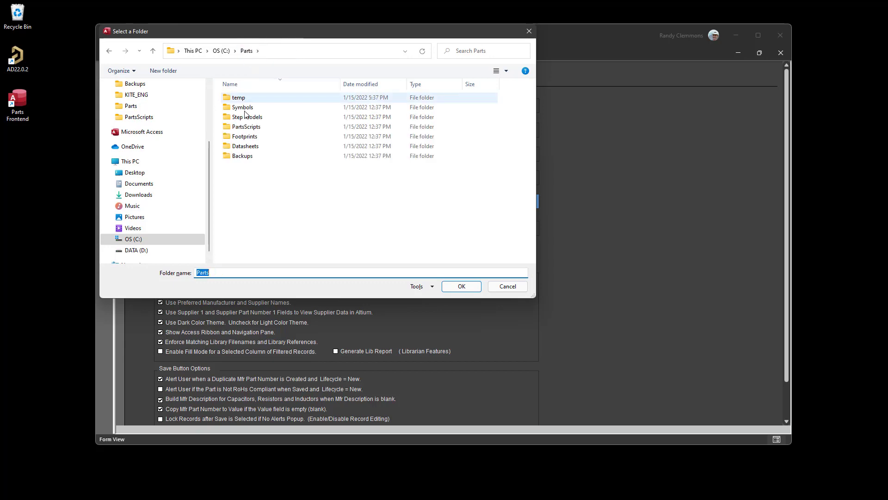
click(243, 148)
click(455, 288)
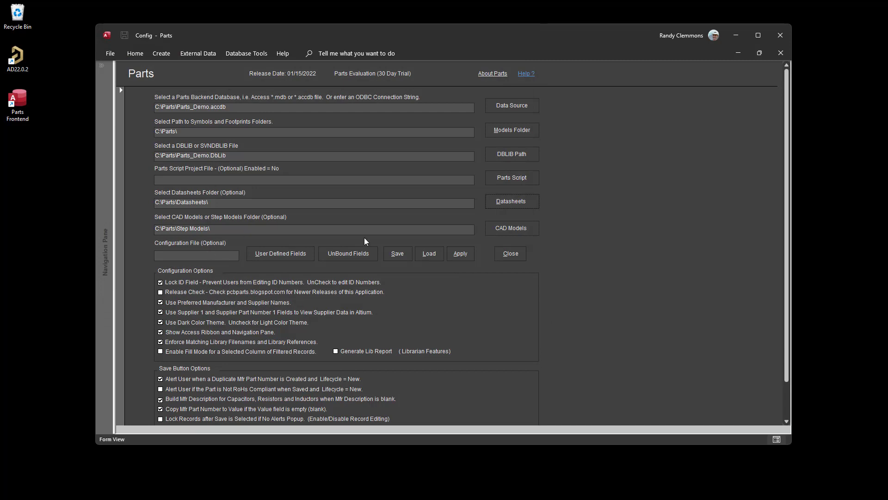
click(504, 230)
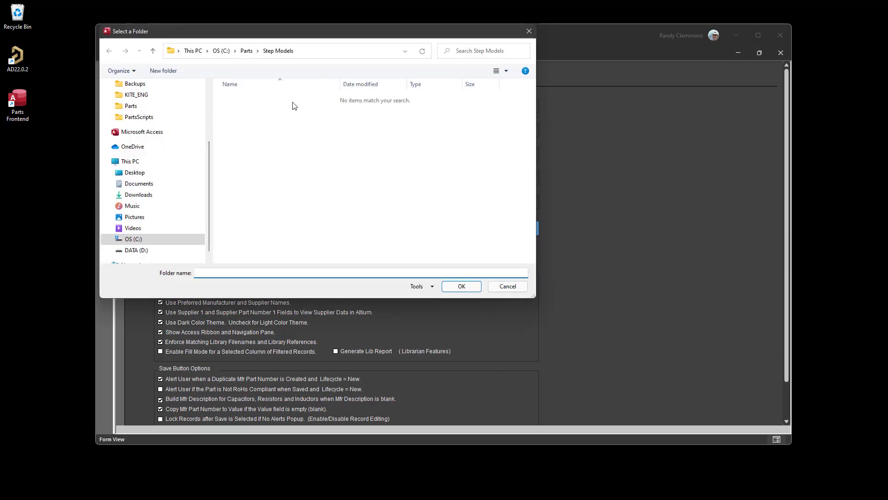
click(247, 51)
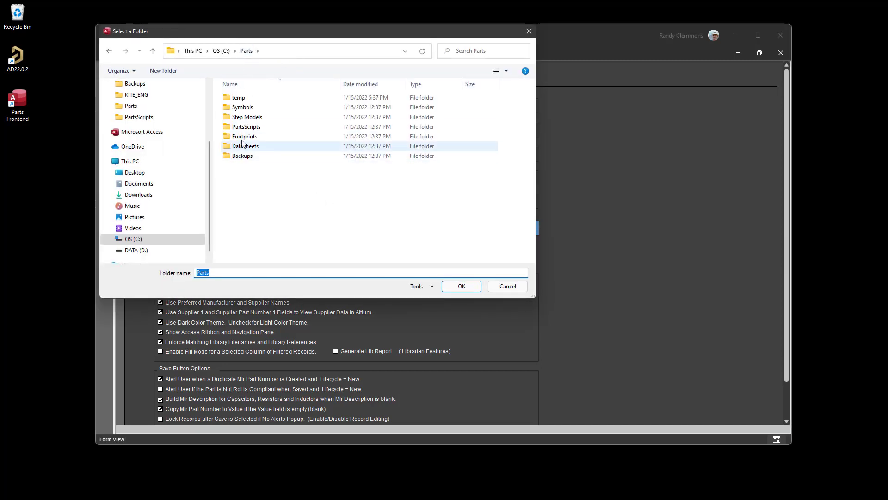
double_click(247, 117)
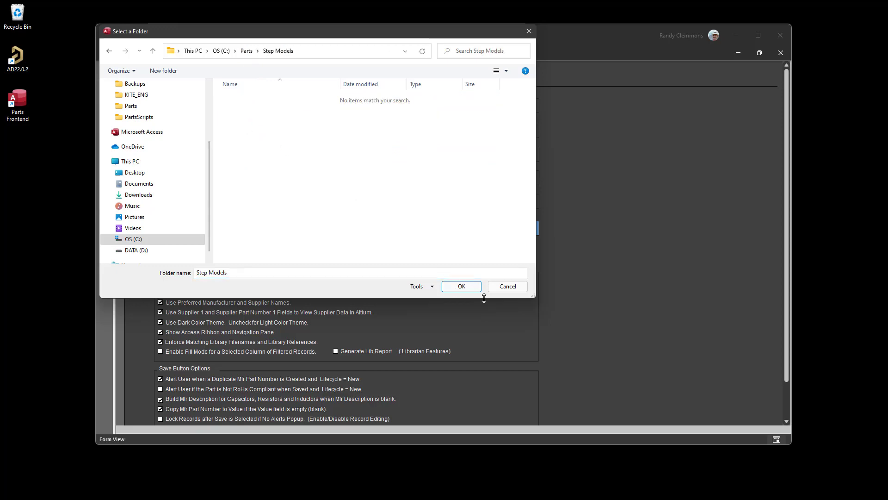
click(461, 286)
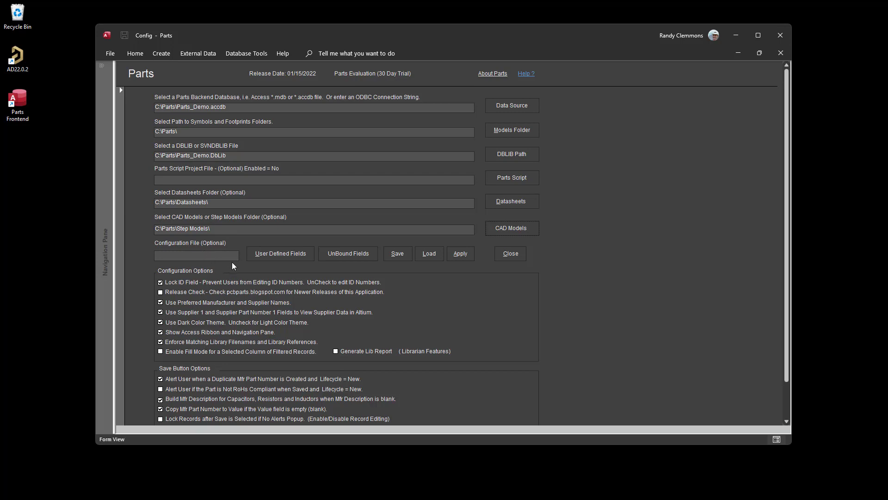
Step: Save the configuration as Parts Demo in the C:\Parts folder
click(396, 254)
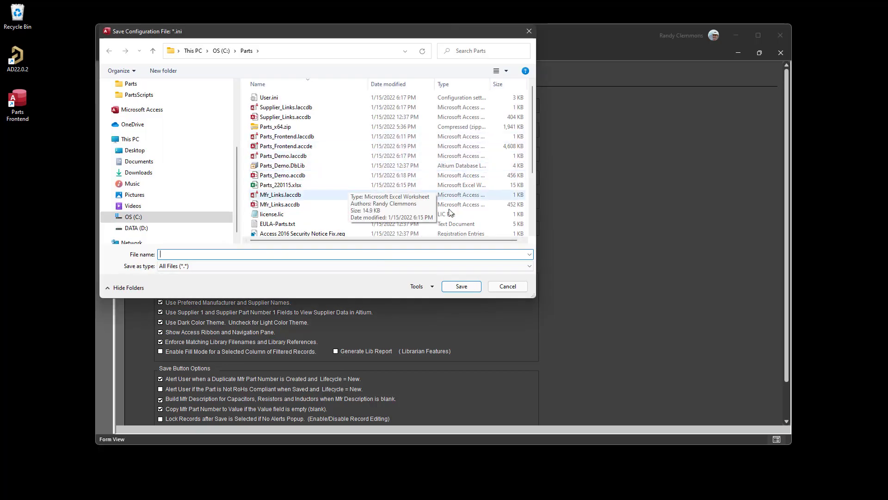
scroll(395, 202, down, 3)
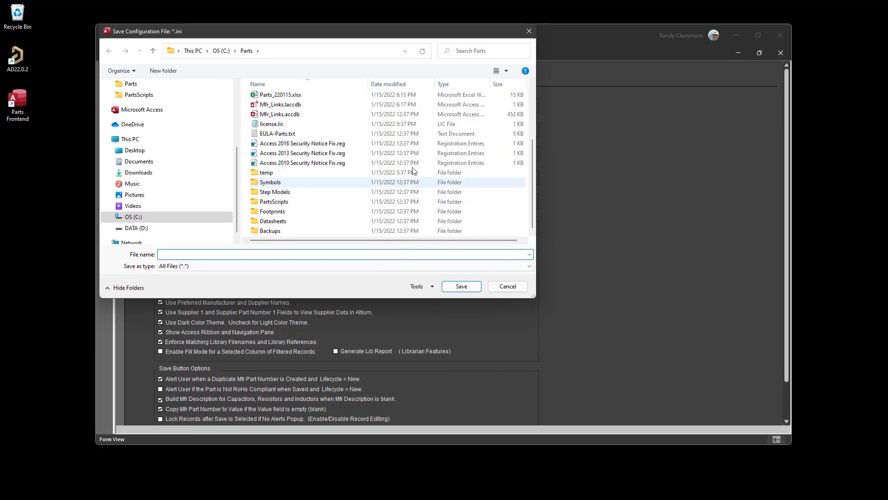
scroll(407, 172, up, 3)
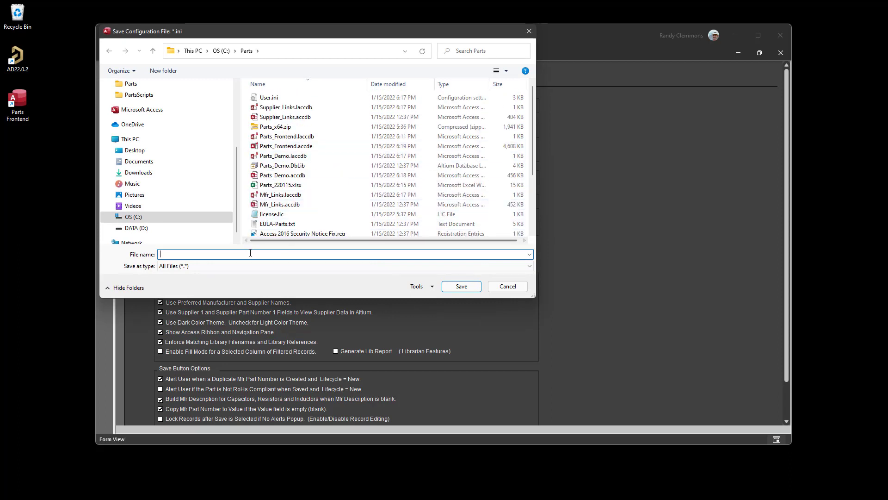
text(Dem)
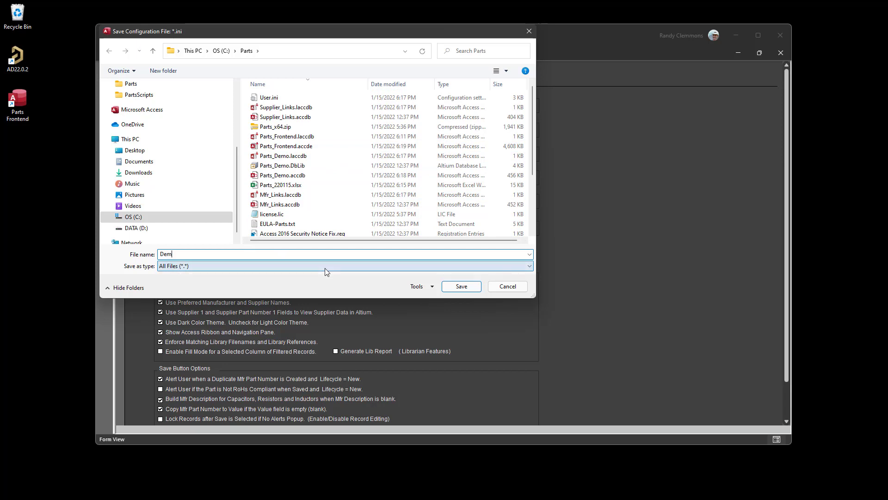
key(BackSpace)
key(BackSpace)
key(BackSpace)
text(Parts Demo)
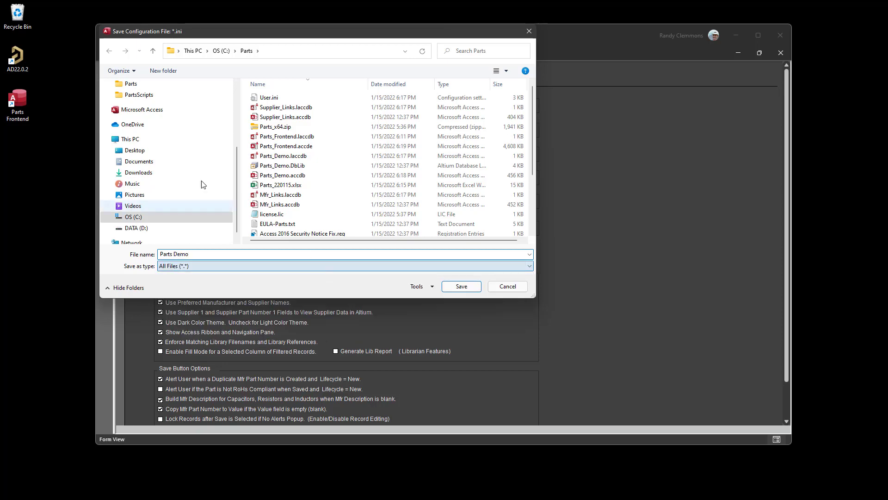
click(460, 287)
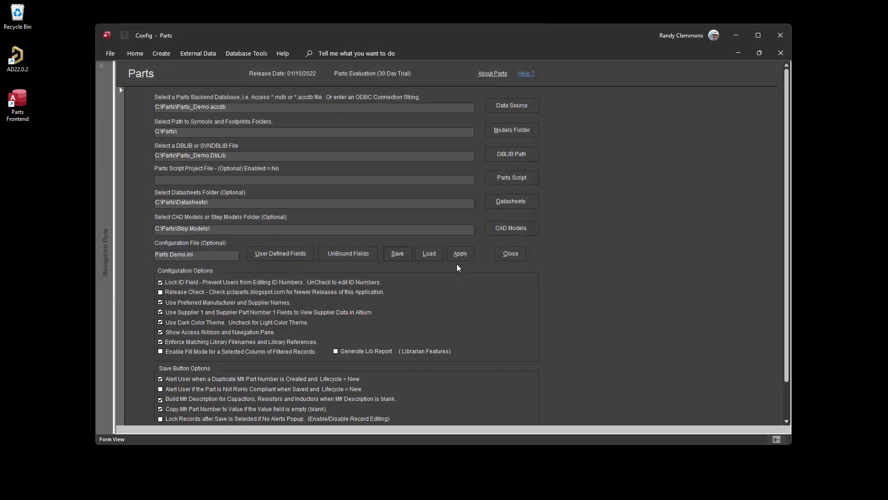
Step: Load the Parts Demo.ini configuration file and apply it
click(429, 254)
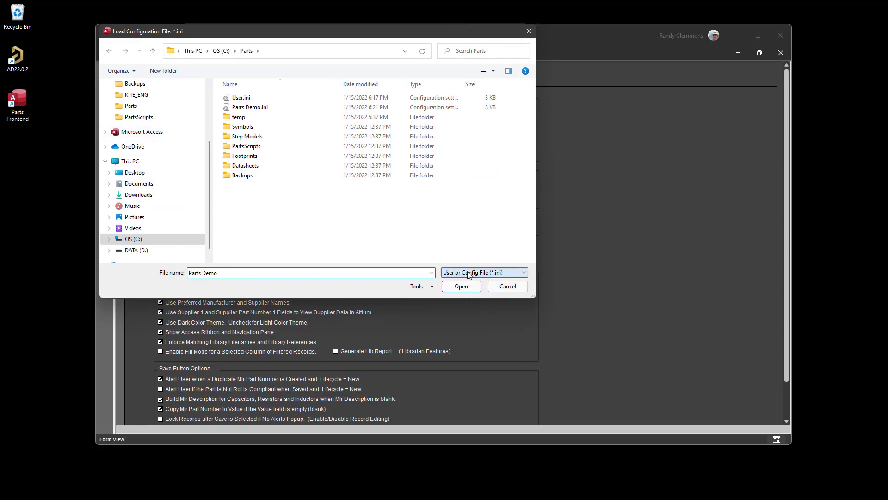
click(465, 290)
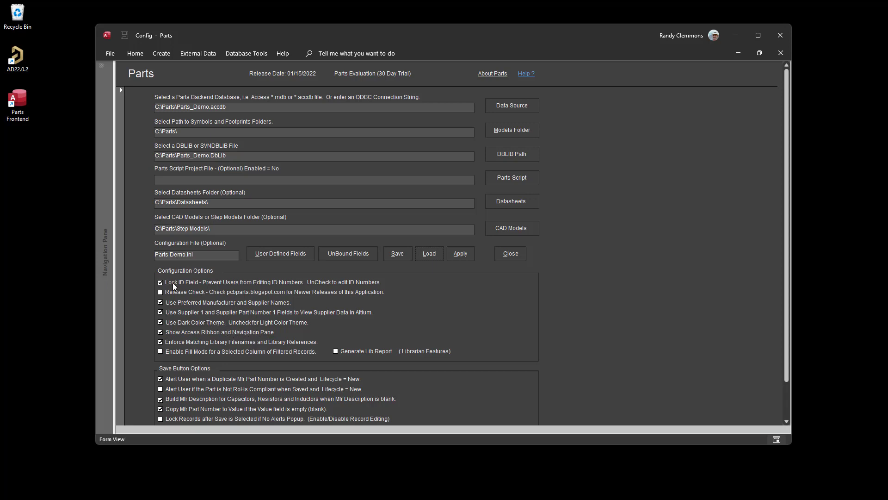
scroll(162, 259, down, 1)
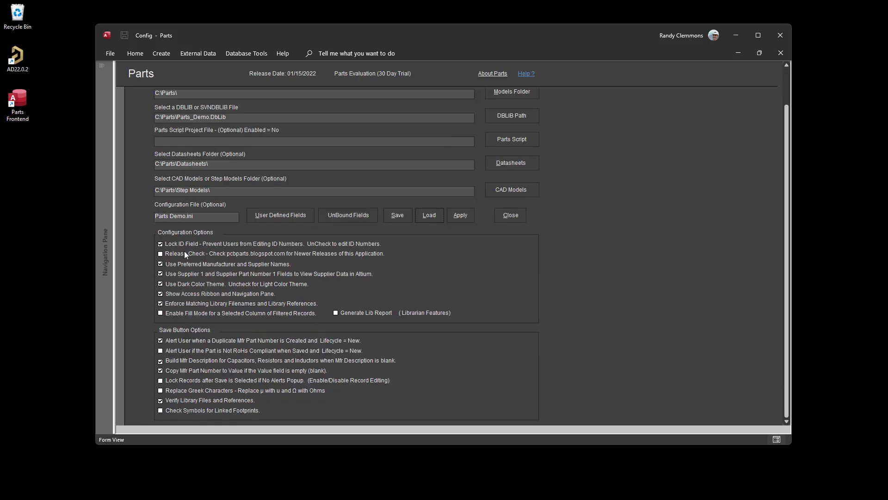
click(465, 217)
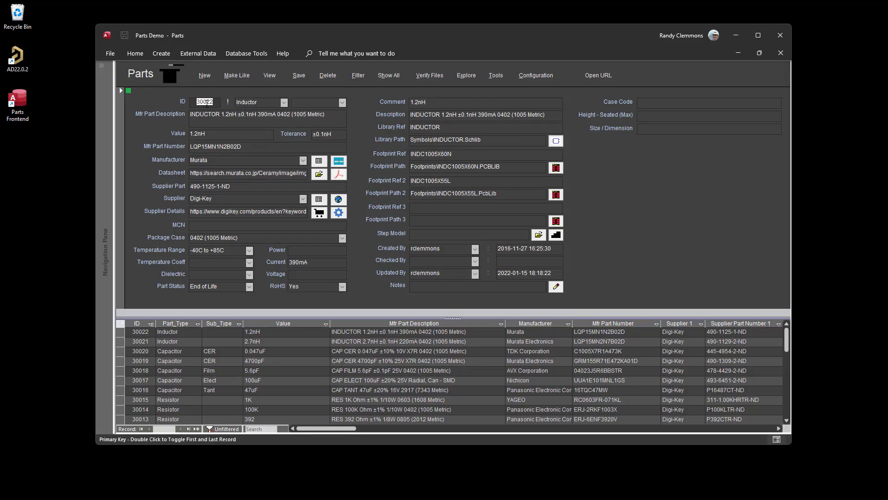
Step: Switch between the first and last part records from the ID field and check the ID of the 1.2nH inductor
double_click(206, 102)
double_click(206, 103)
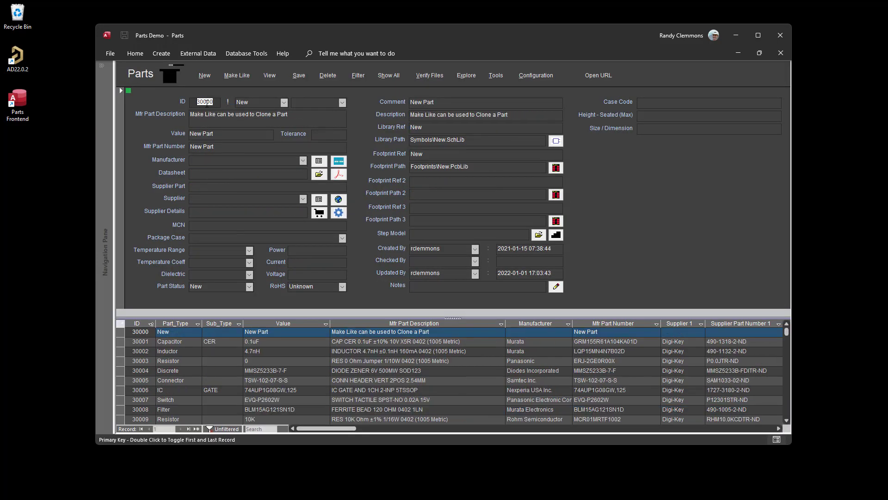
double_click(207, 102)
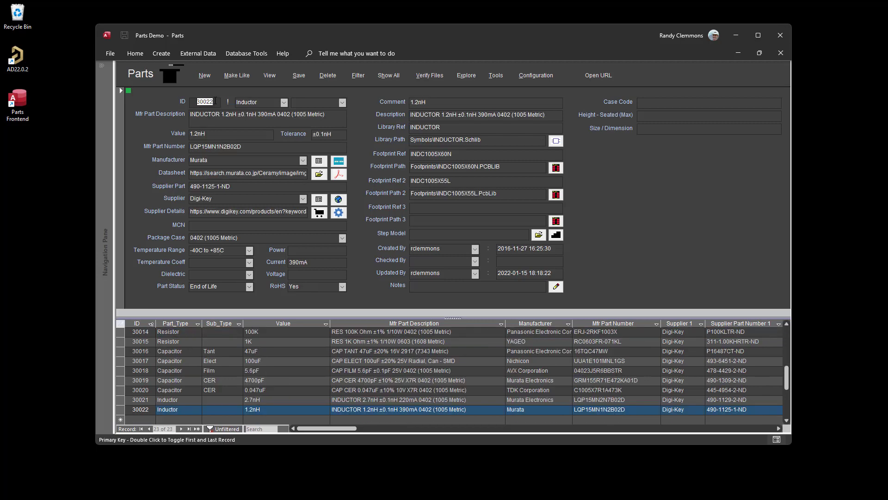
click(215, 101)
drag(211, 101, 157, 102)
Step: Turn off the display of the Access ribbon and navigation pane in the configuration options and apply the change
click(537, 76)
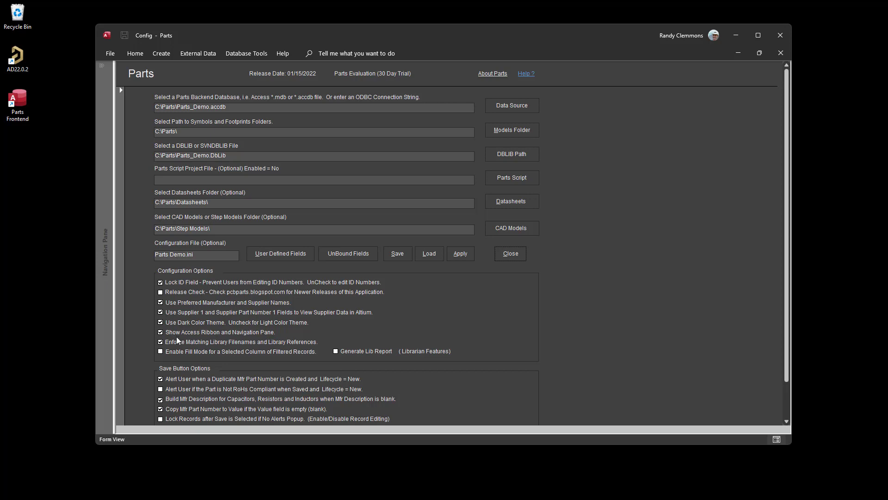
click(161, 331)
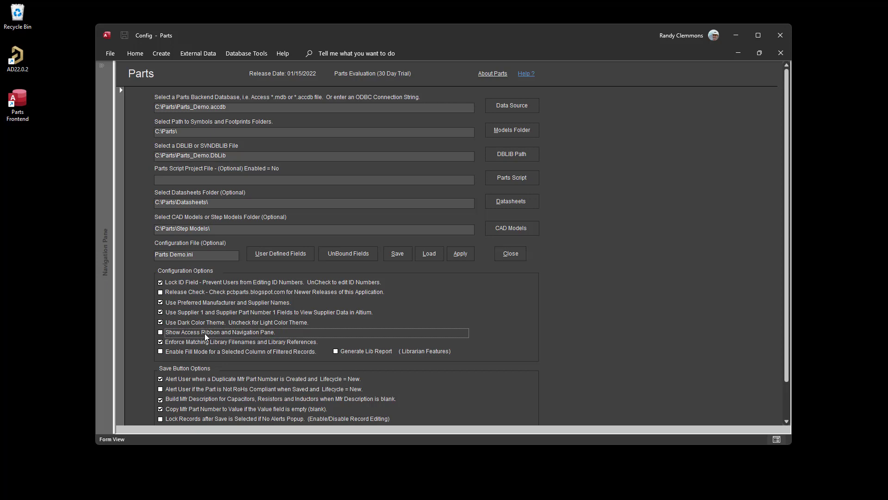
click(460, 254)
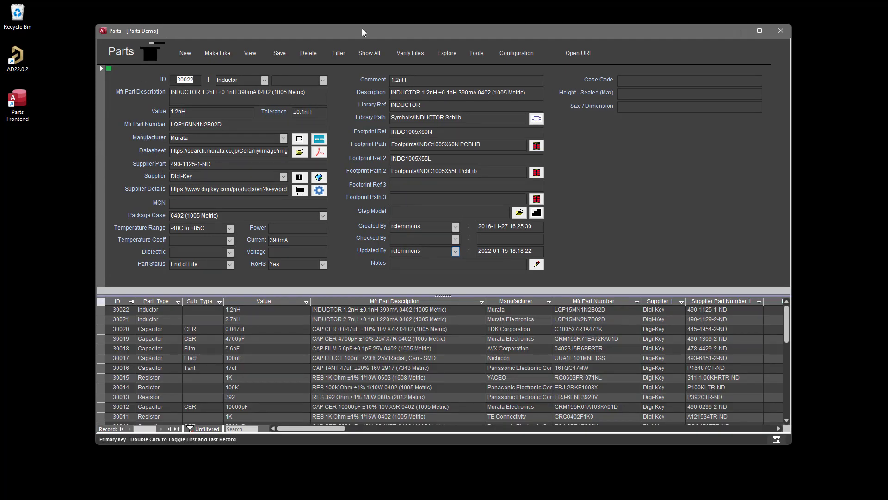
Step: Turn the Access ribbon and navigation pane display back on in the configuration options and apply the change
click(512, 55)
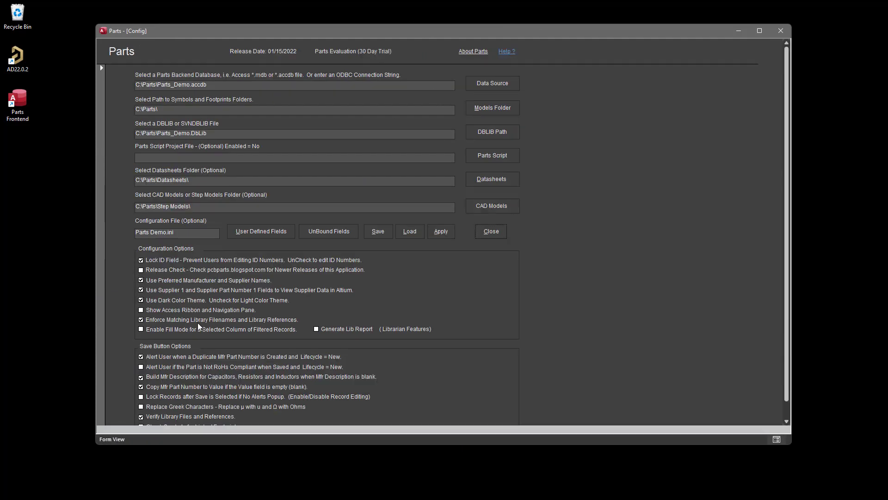
click(143, 309)
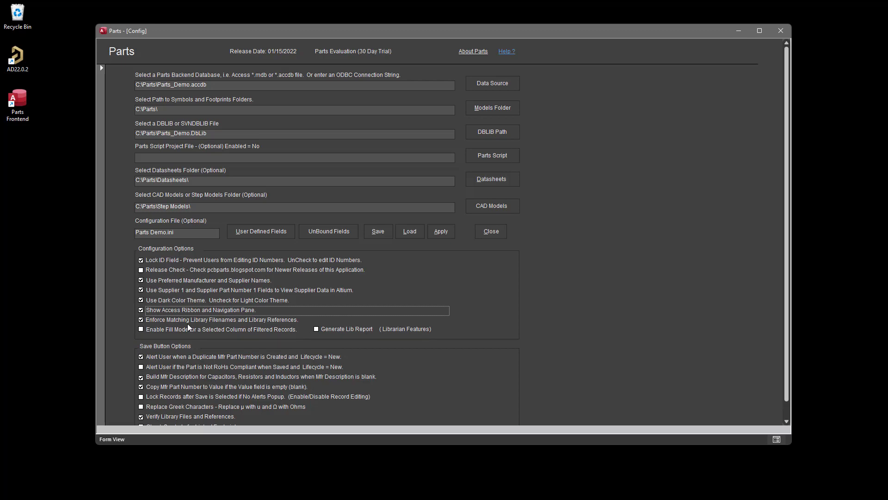
click(440, 232)
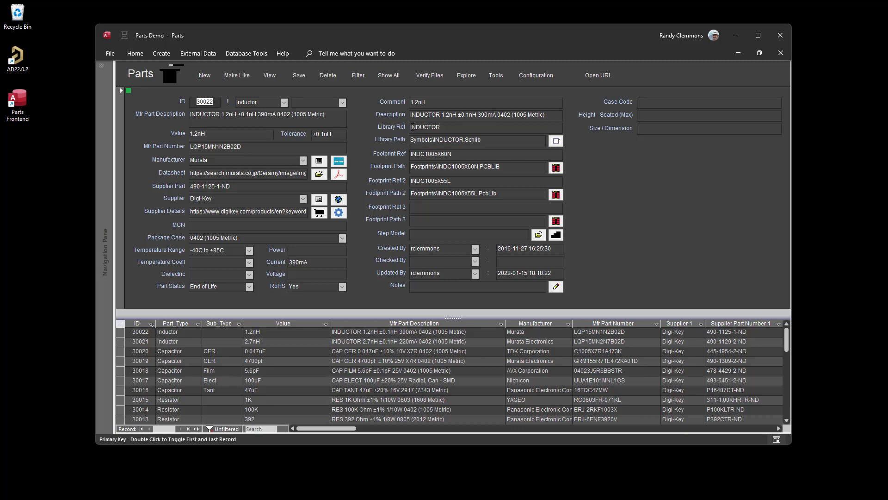
Step: Examine the library reference, library path, footprint reference and footprint path of the 1.2nH inductor, comparing references with file names
click(451, 127)
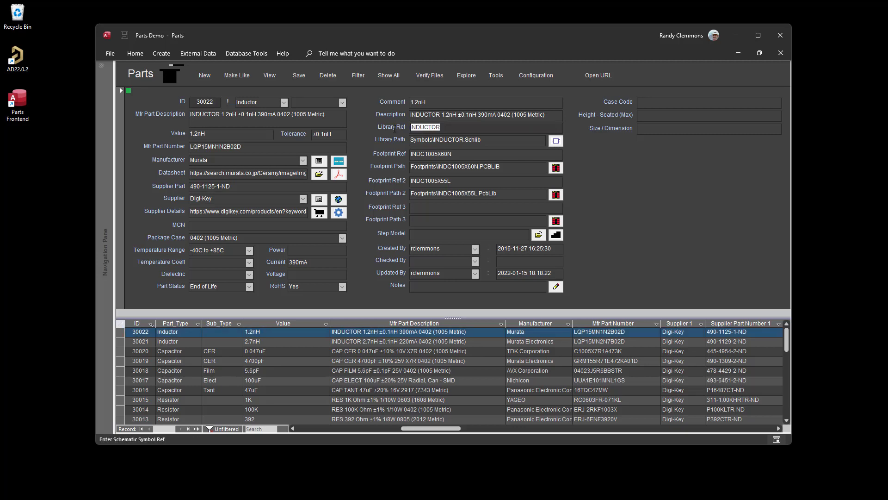
click(442, 140)
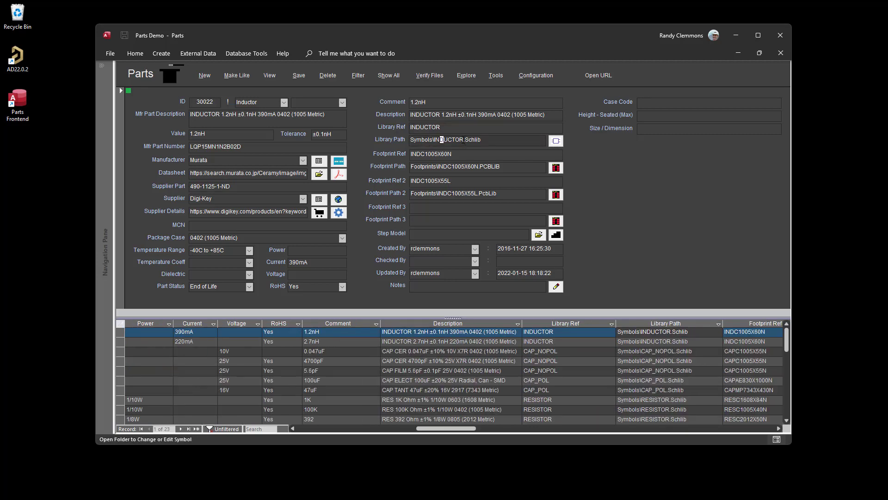
drag(461, 140, 441, 139)
click(462, 139)
click(412, 155)
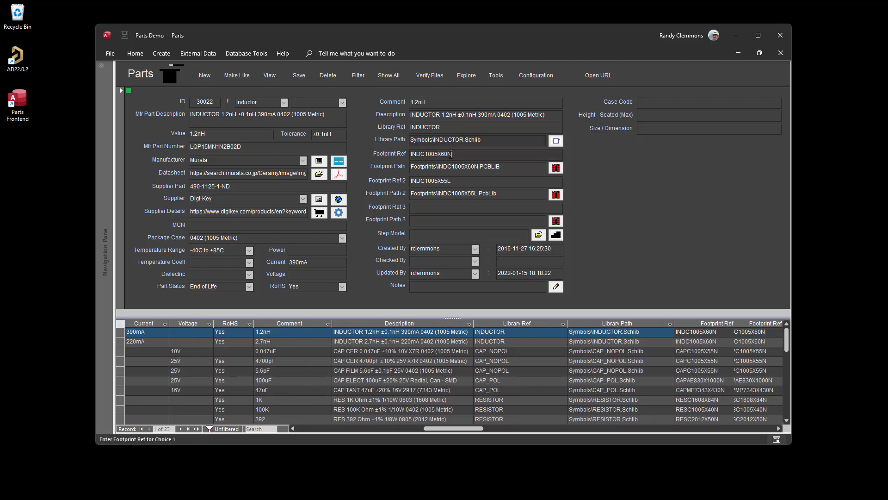
click(461, 166)
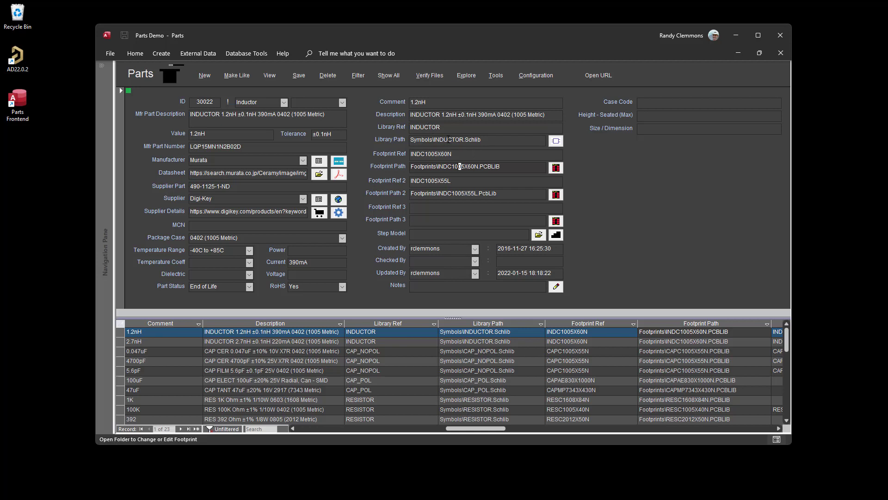
Step: Browse the symbol files available for the 1.2nH inductor's library path and cancel without selecting one
click(555, 141)
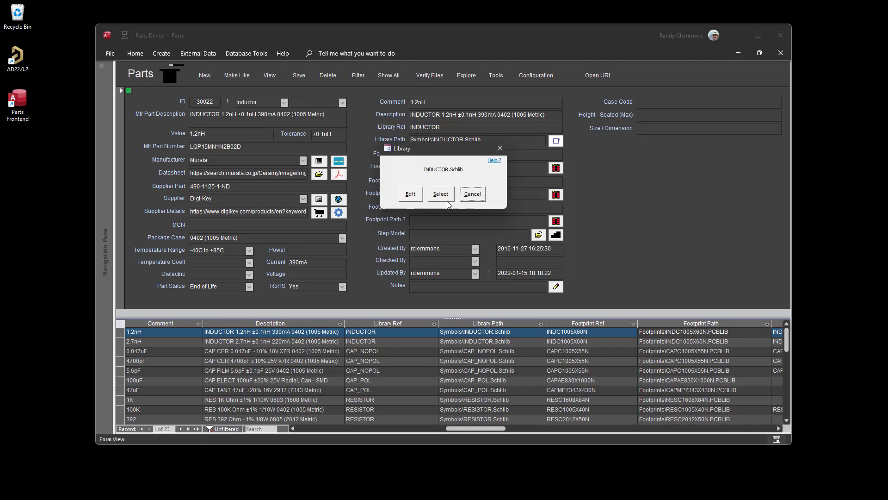
click(446, 197)
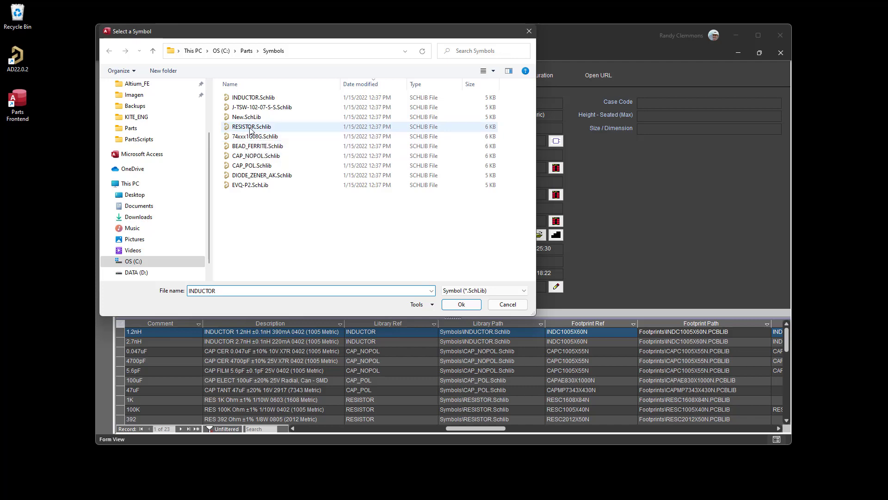
click(507, 304)
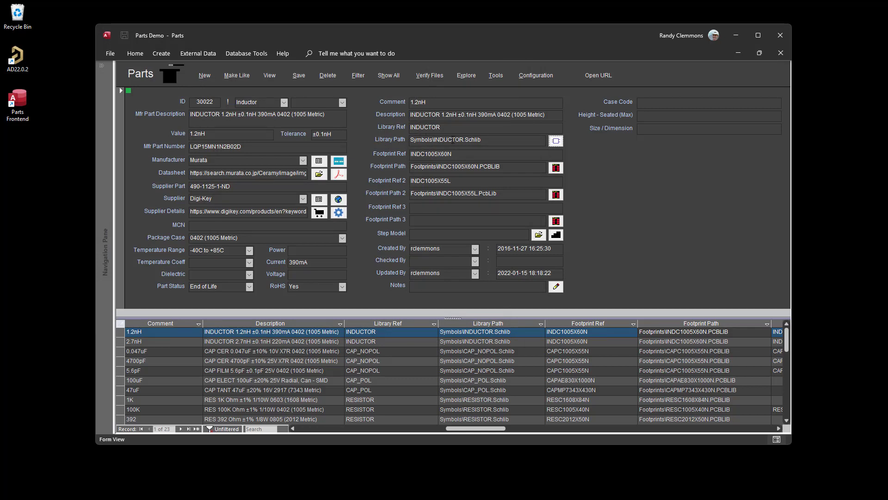
click(556, 142)
click(441, 194)
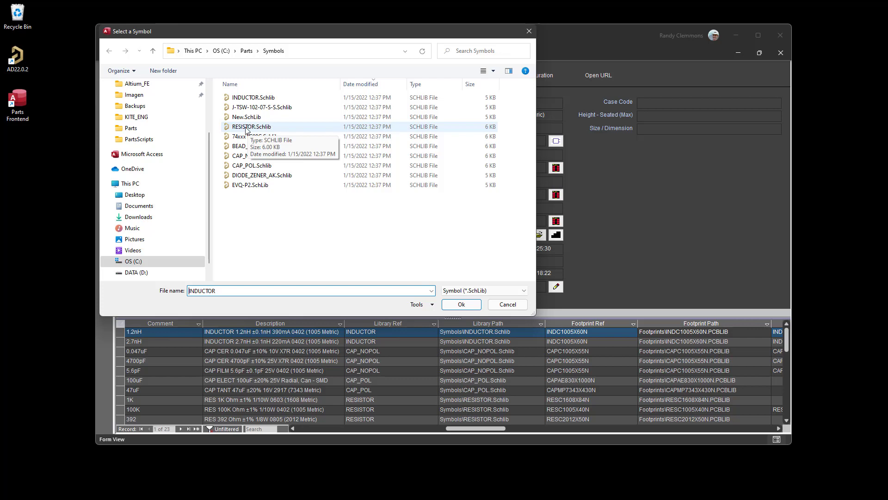
click(508, 307)
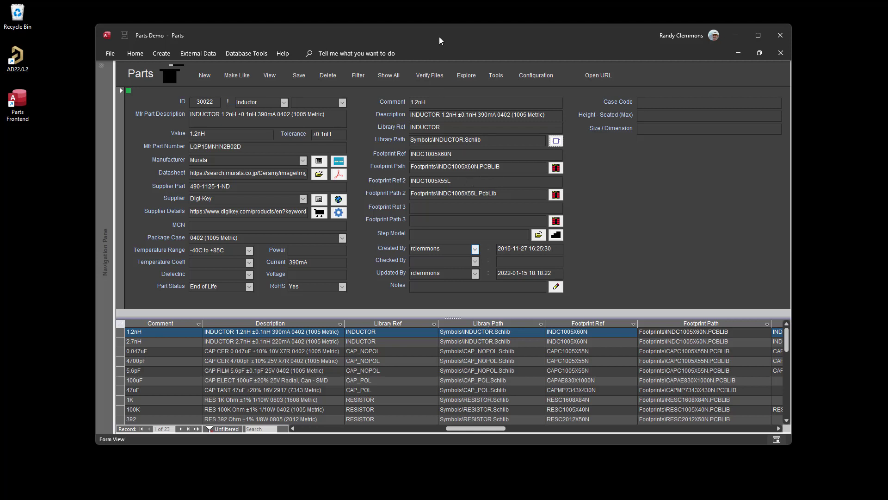
drag(434, 37, 441, 54)
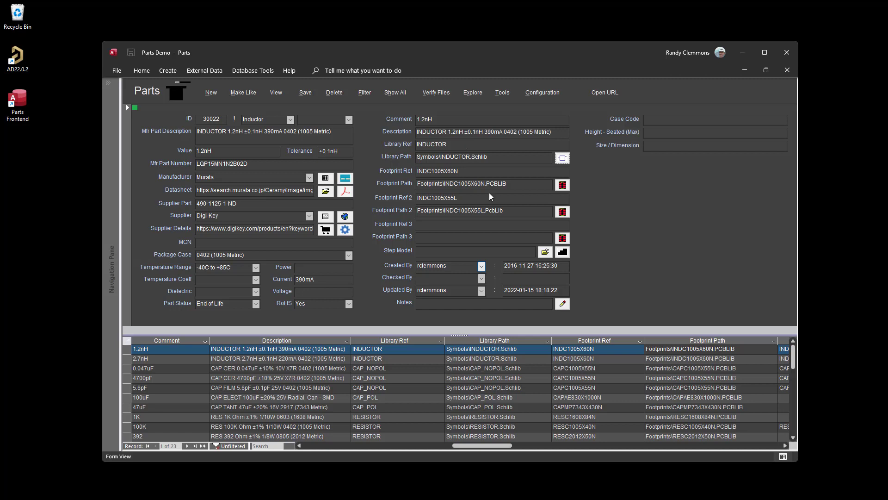
drag(439, 57, 427, 42)
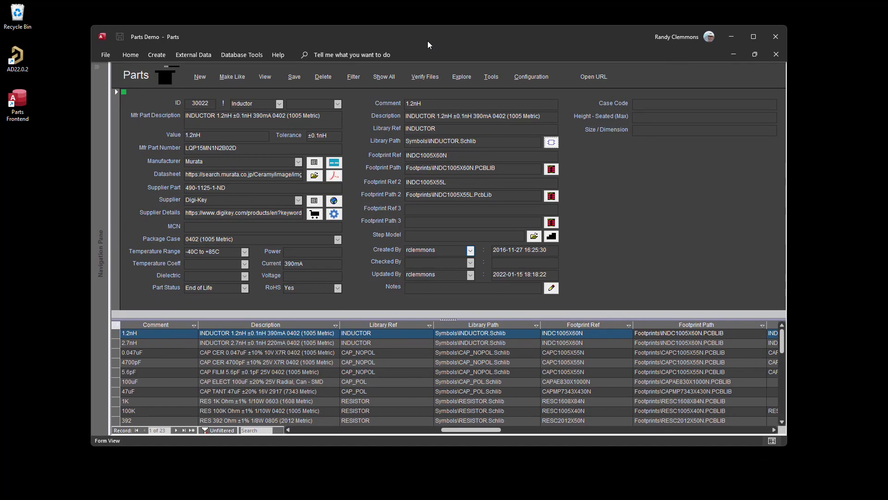
Step: Enable fill mode for a selected column of filtered records and the Generate Lib Report option, and close the configuration
click(530, 78)
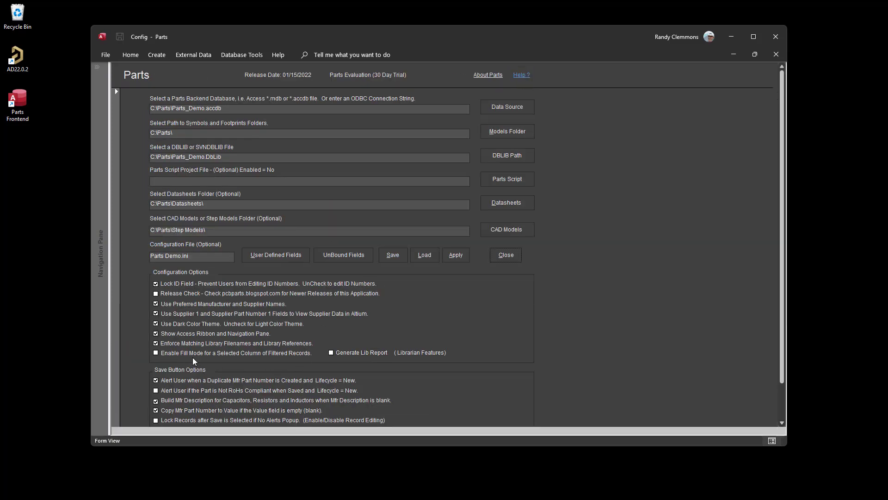
click(155, 353)
click(331, 352)
click(504, 257)
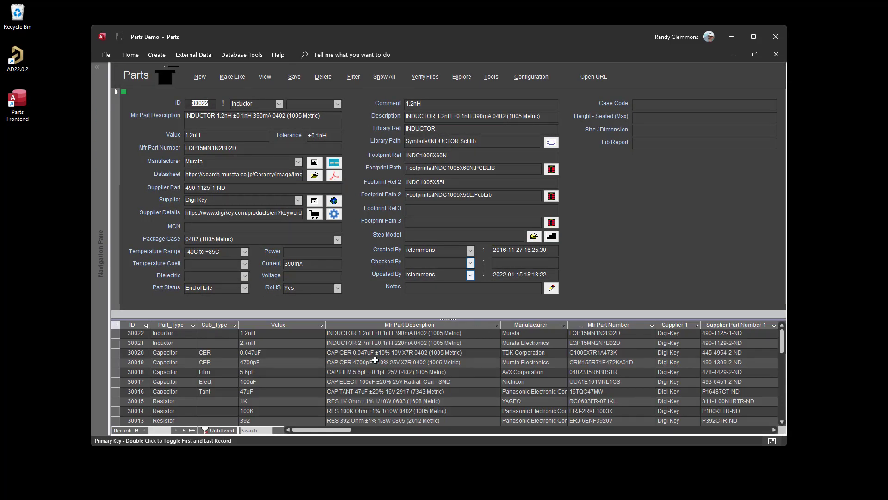
Step: Filter the part records to those whose part type equals Capacitor
click(181, 352)
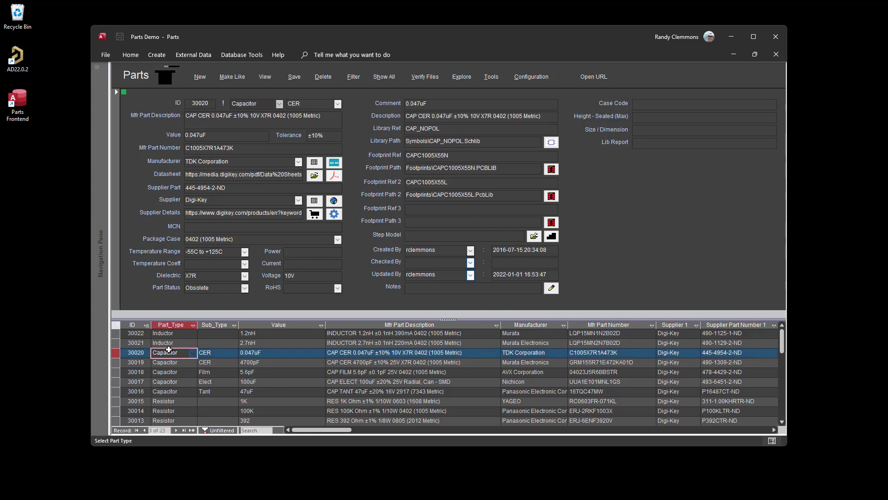
right_click(254, 106)
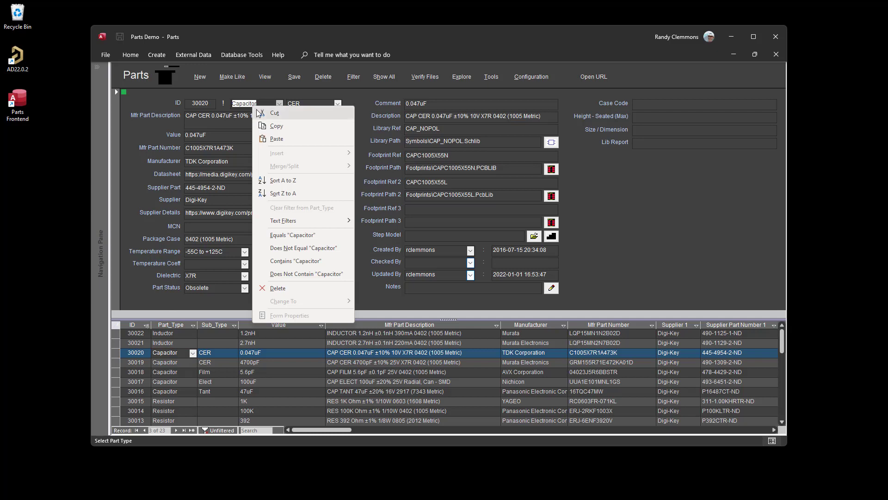
click(273, 234)
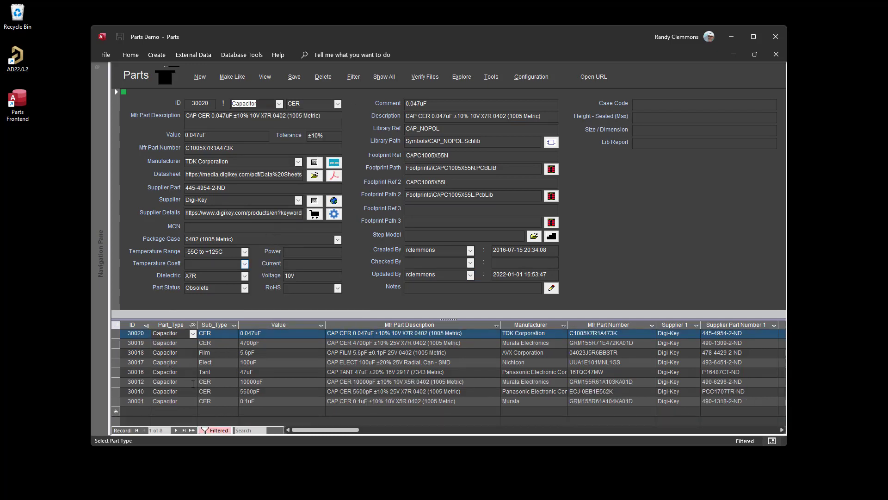
click(243, 138)
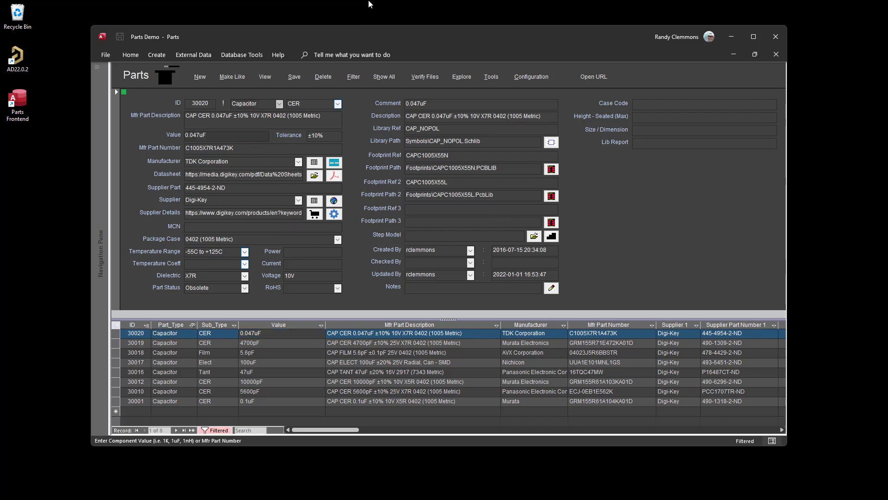
drag(342, 38, 387, 38)
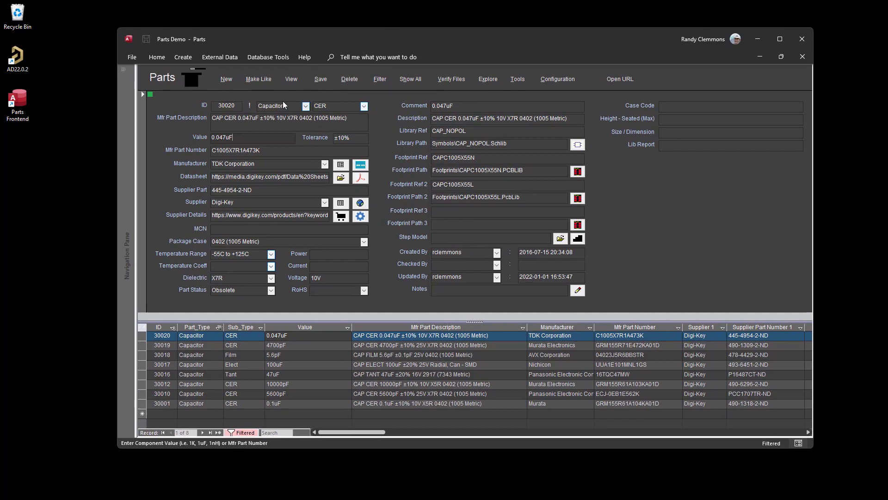
click(284, 105)
right_click(274, 108)
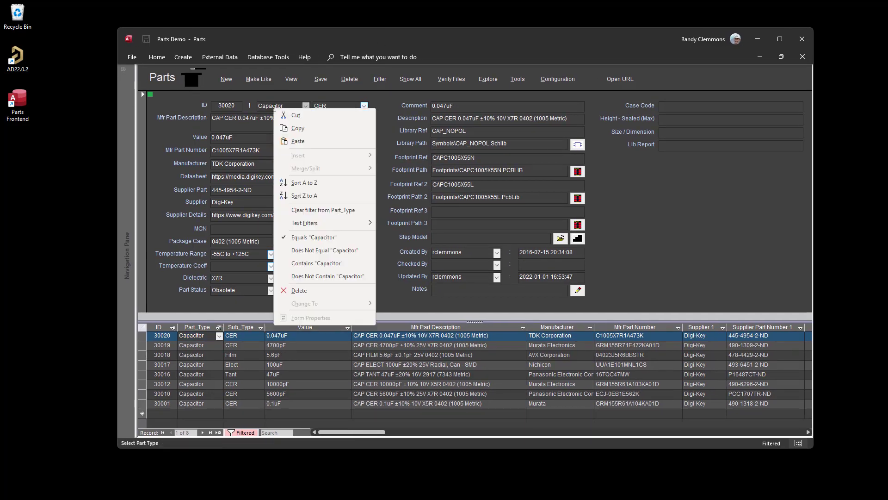
click(311, 240)
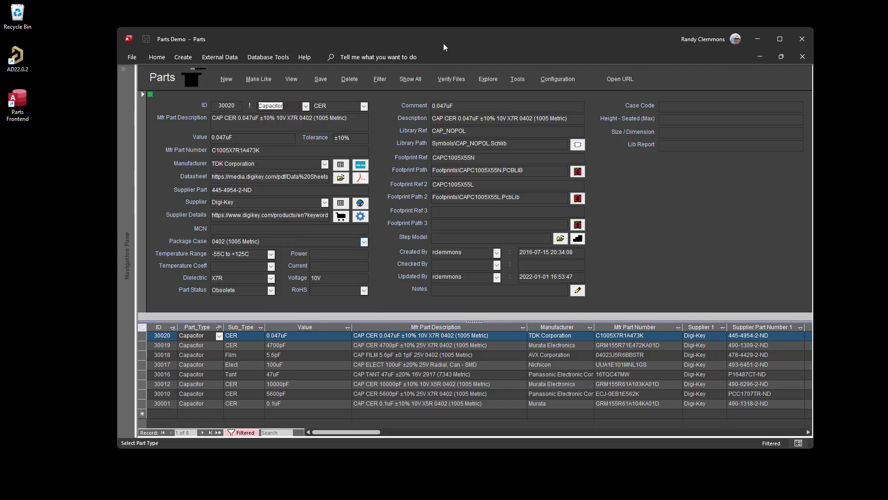
mouse_move(443, 43)
mouse_down()
mouse_move(445, 57)
mouse_move(427, 46)
mouse_up()
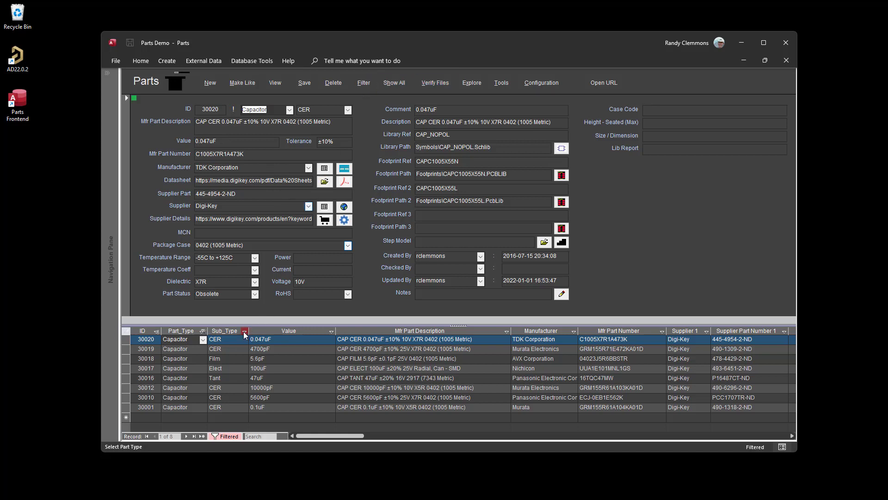
Step: Clear the part type in the filtered capacitor records from the 4700pF row down through the 5600pF row
click(160, 350)
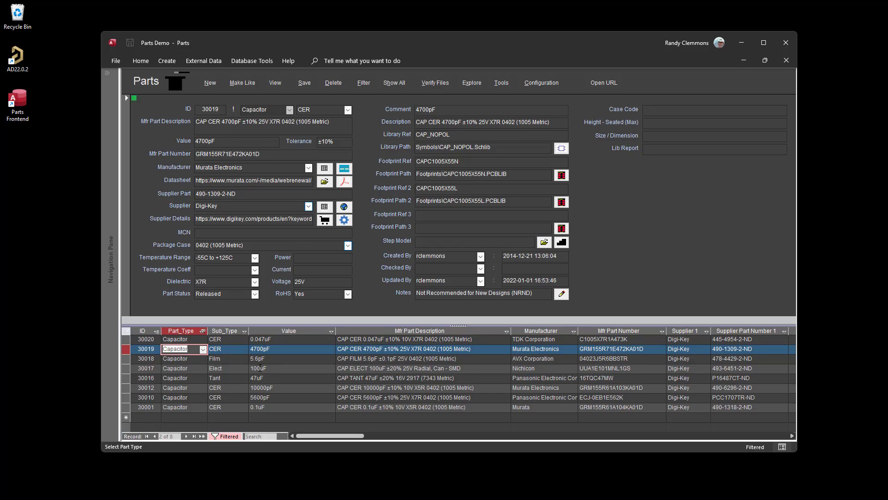
key(Down)
key(Down)
key(Down)
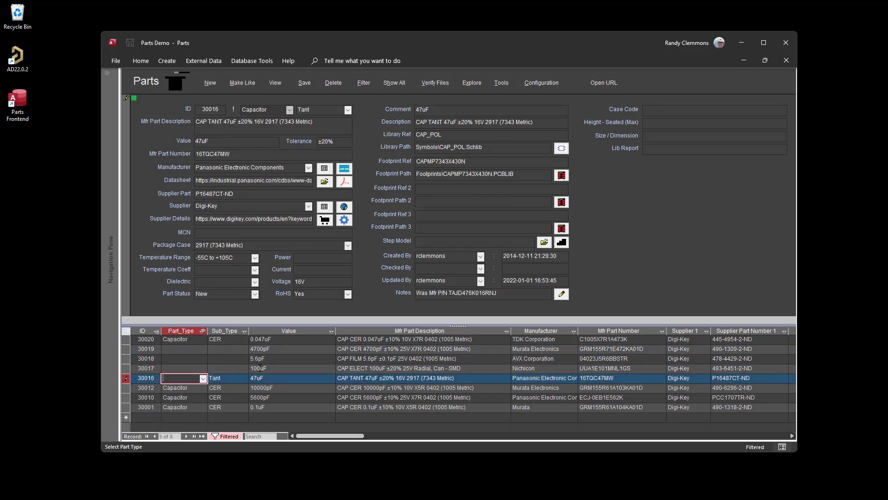
key(Down)
key(Delete)
key(Down)
key(Delete)
key(Up)
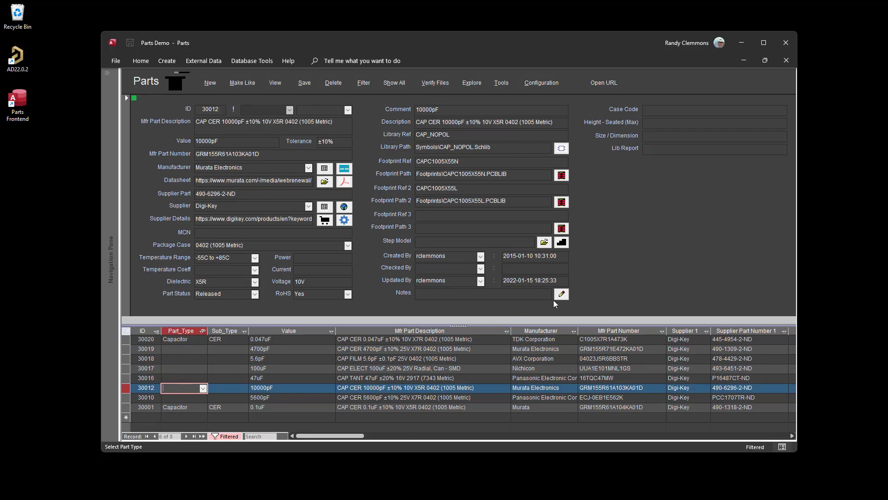
Step: Show all records again and filter them to manufacturer part descriptions that begin with "CAP CER"
click(401, 84)
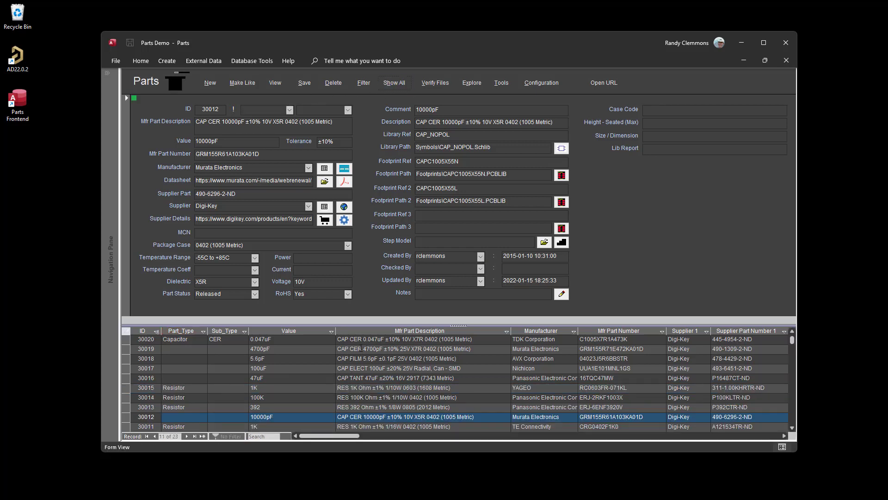
drag(363, 348, 330, 354)
click(356, 348)
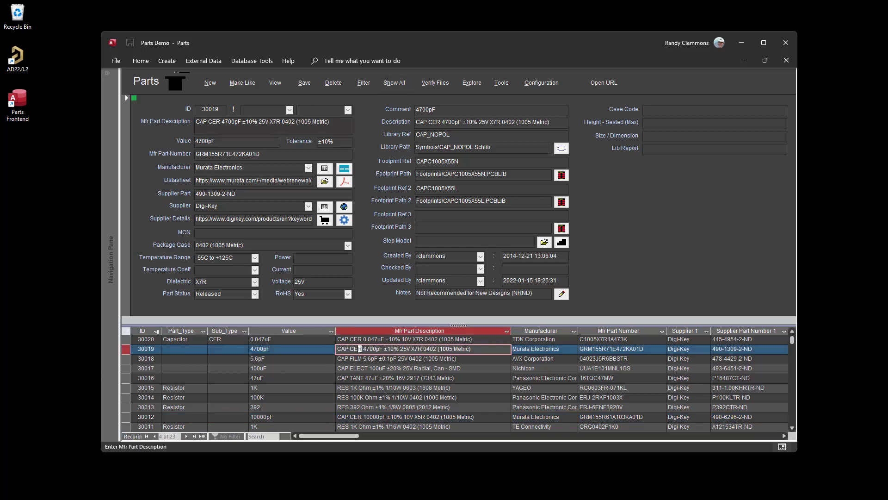
drag(363, 348, 338, 349)
right_click(353, 350)
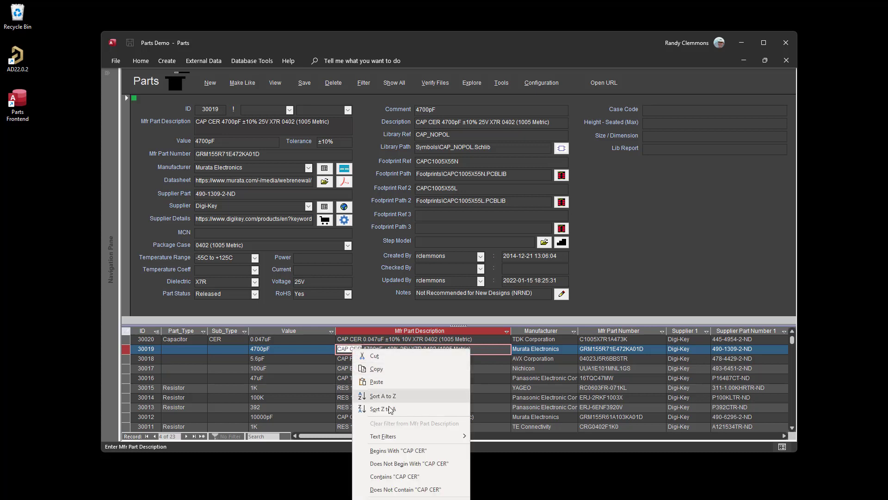
click(388, 451)
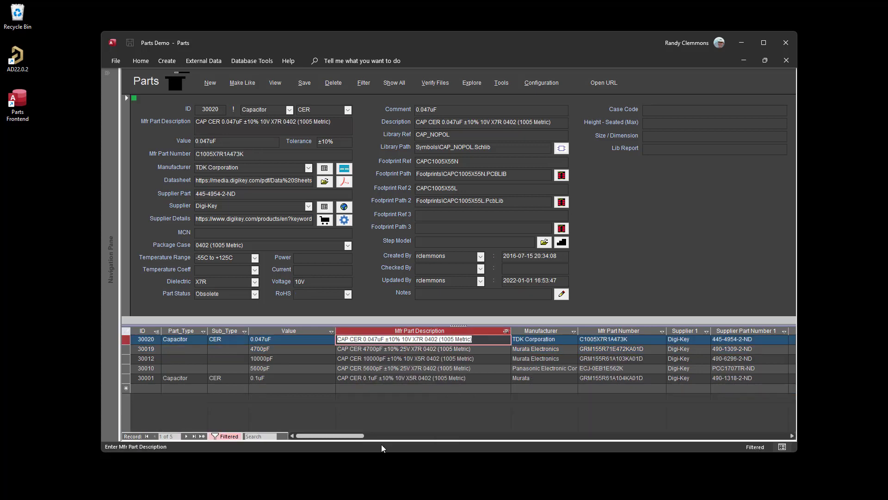
Step: Fill the part type Capacitor from the 0.047uF row into all the filtered CAP CER records
click(190, 350)
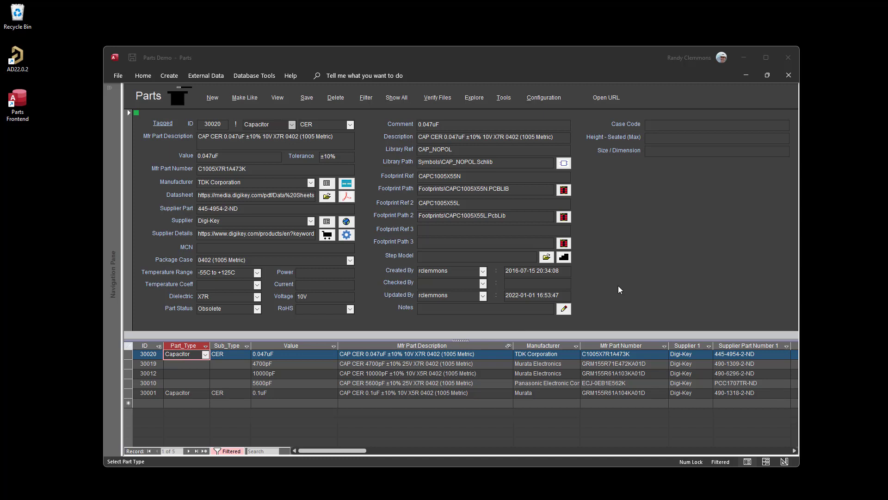
key(ctrl+d)
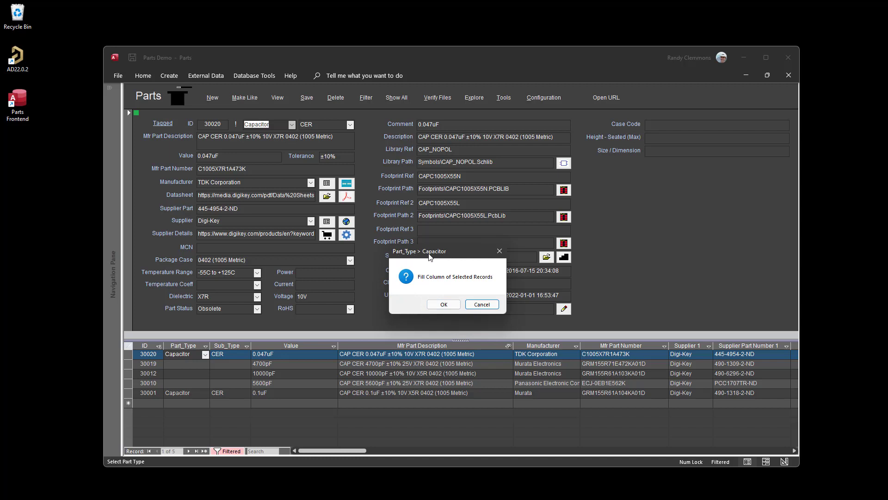
click(444, 304)
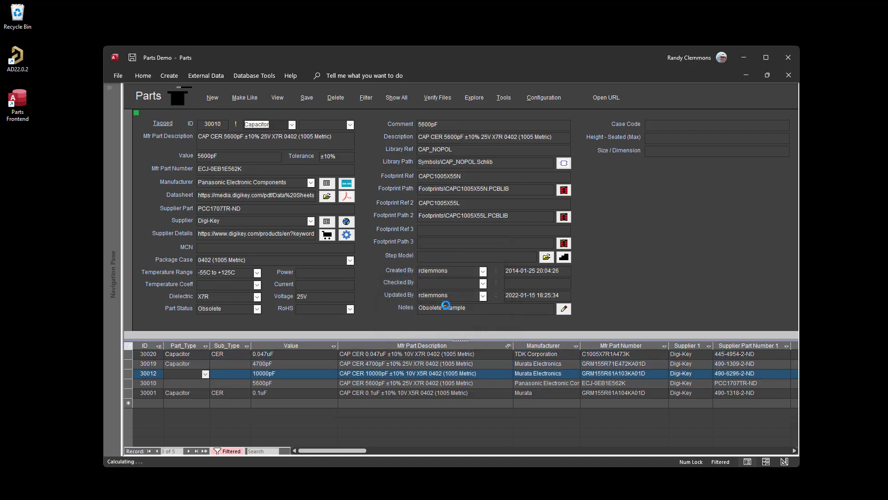
Step: Fill the sub type CER from the 0.047uF row into all the filtered records and show all records again
click(223, 354)
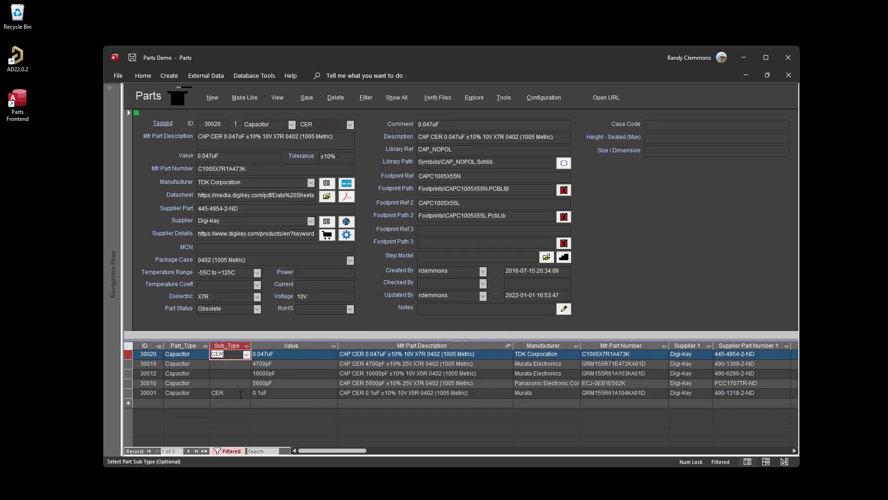
key(ctrl+d)
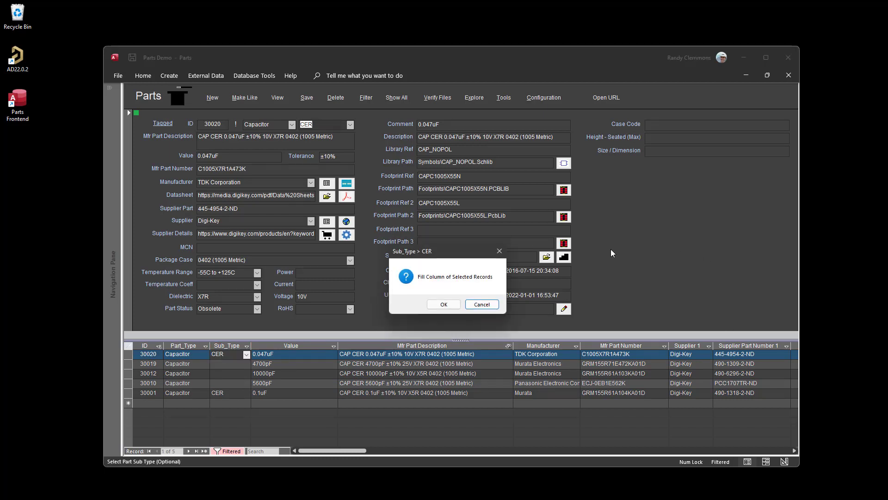
click(443, 304)
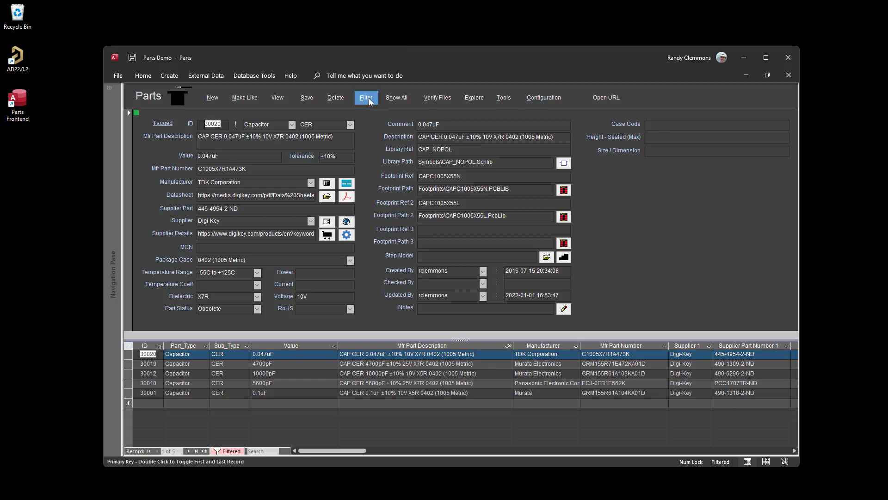
click(409, 98)
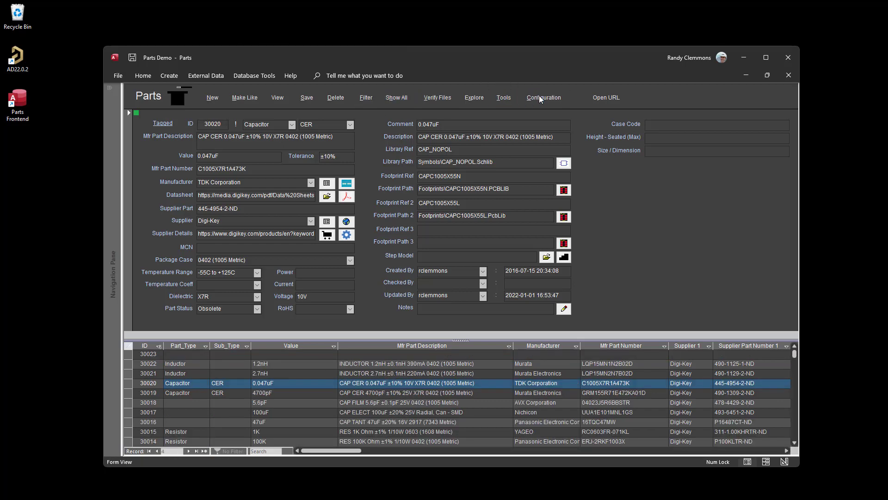
Step: Enable the Generate Lib Report option in the configuration and apply it
click(540, 97)
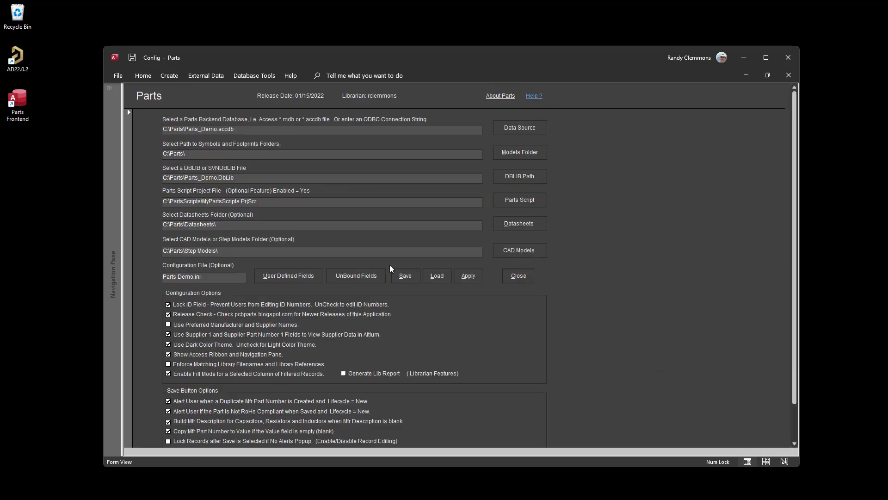
click(343, 373)
click(471, 275)
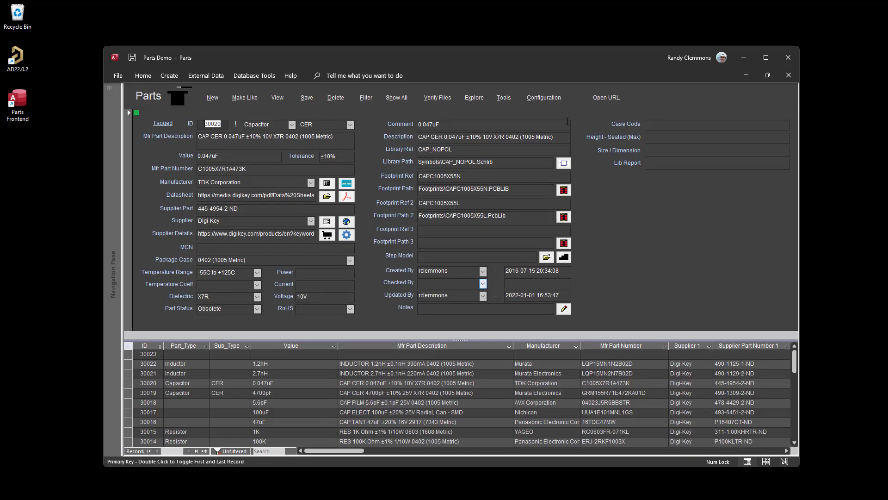
Step: Reposition the Parts window and open the options for verifying library files
drag(462, 64, 446, 46)
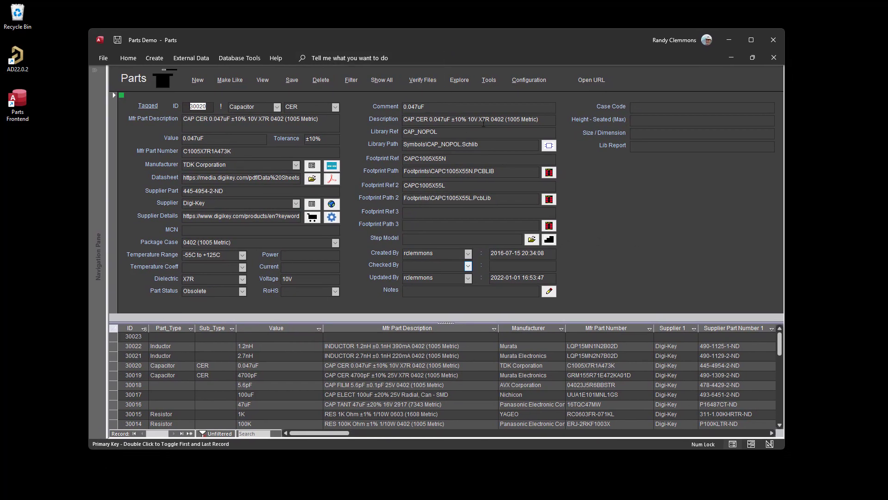
drag(435, 46, 431, 53)
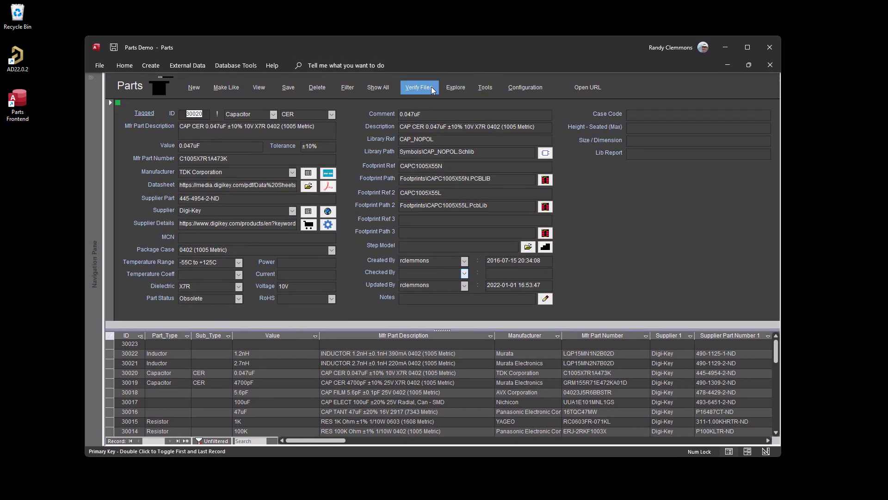
click(416, 87)
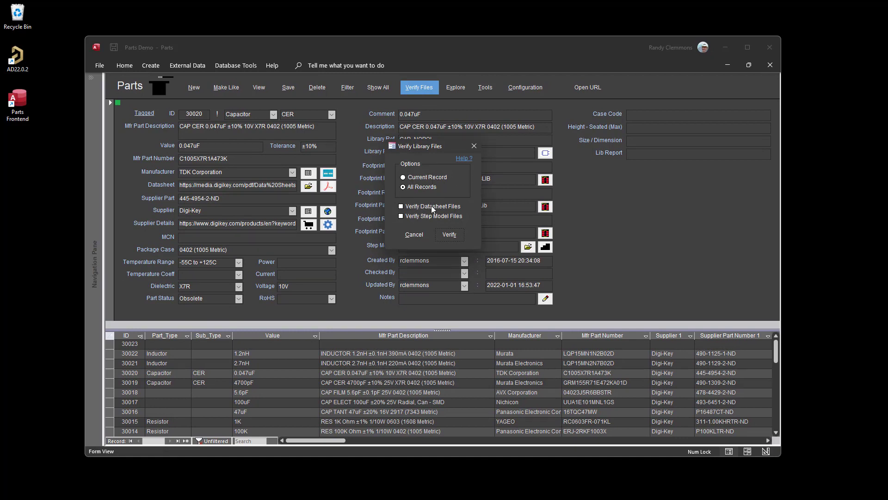
Step: Run the library file verification on all records, leaving datasheet and step model files out, and dismiss its message
drag(447, 146, 467, 158)
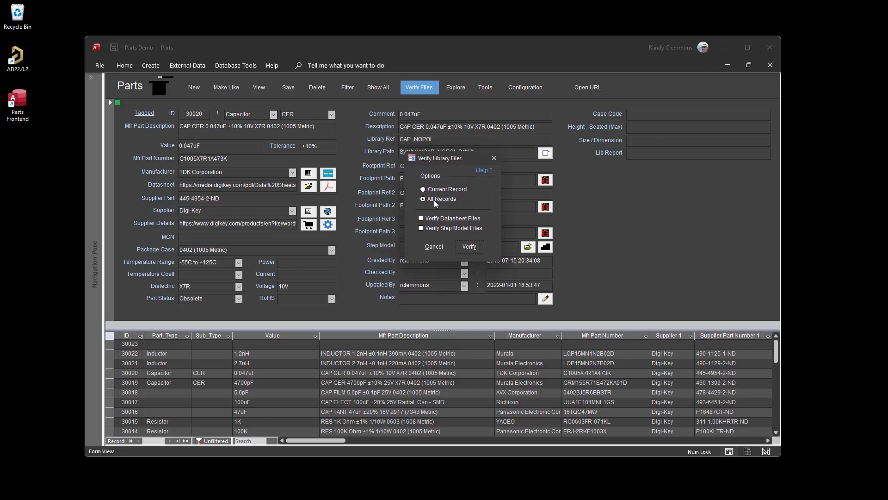
click(468, 247)
click(479, 305)
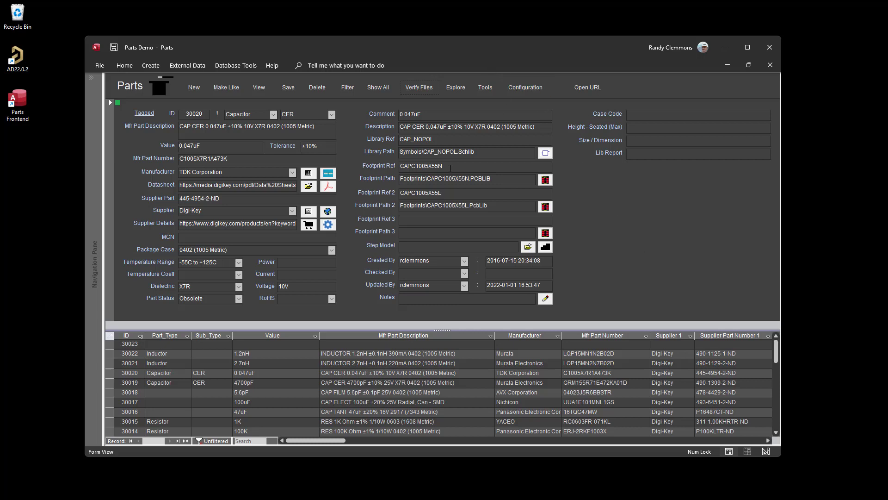
Step: Change the 0.047uF capacitor's Footprint Ref to CAPC1005X55 and its Footprint Path 2 to Footprints\CAPC100555L.PcbLib
click(478, 169)
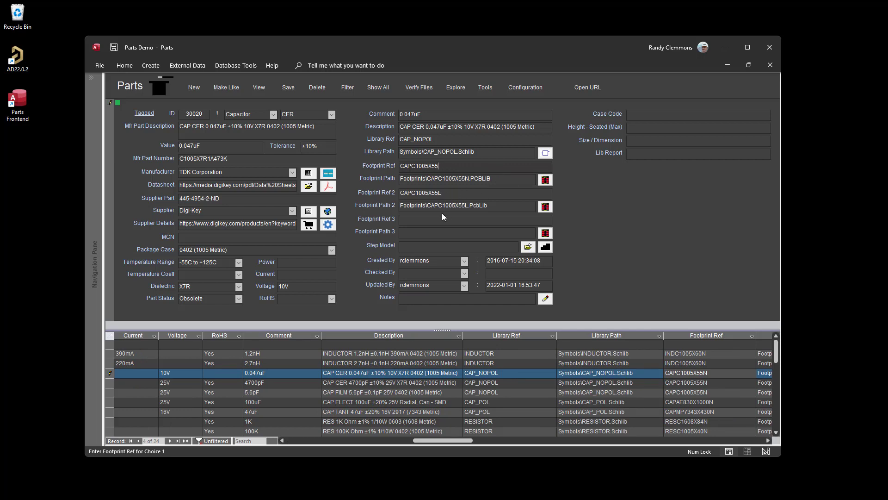
click(457, 205)
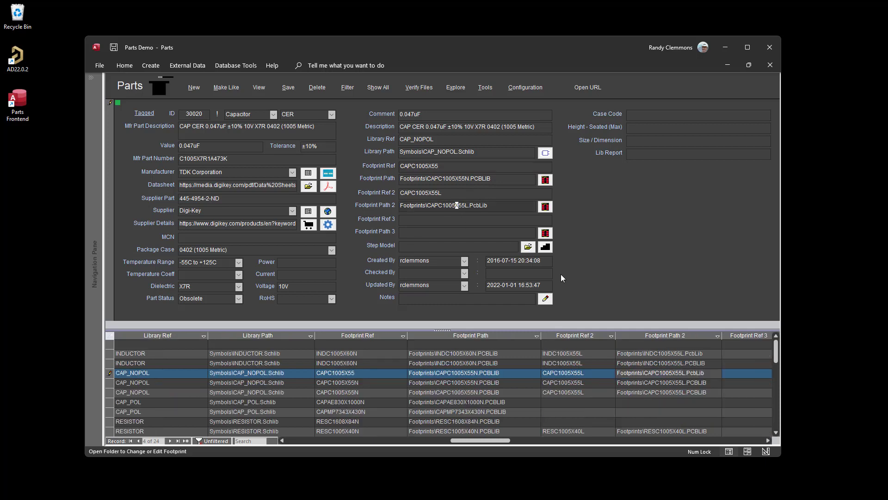
key(Delete)
click(428, 229)
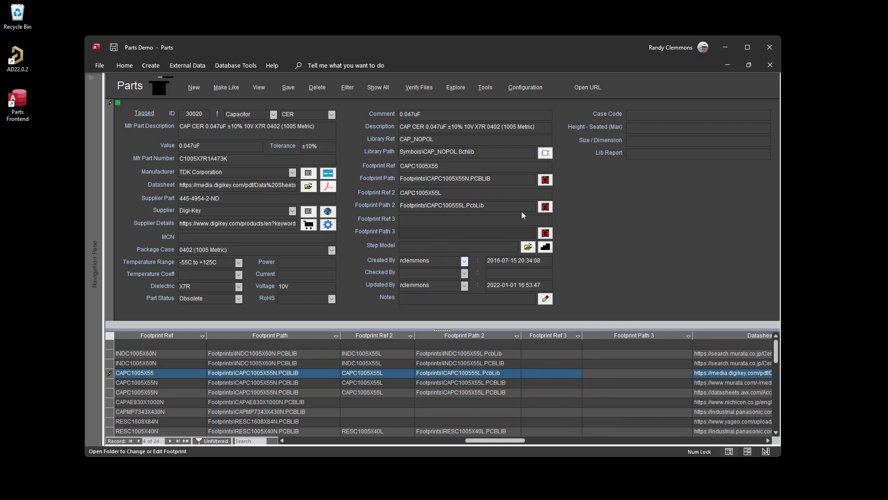
Step: Verify the library files of all records again after the footprint edits and acknowledge the warning
click(420, 90)
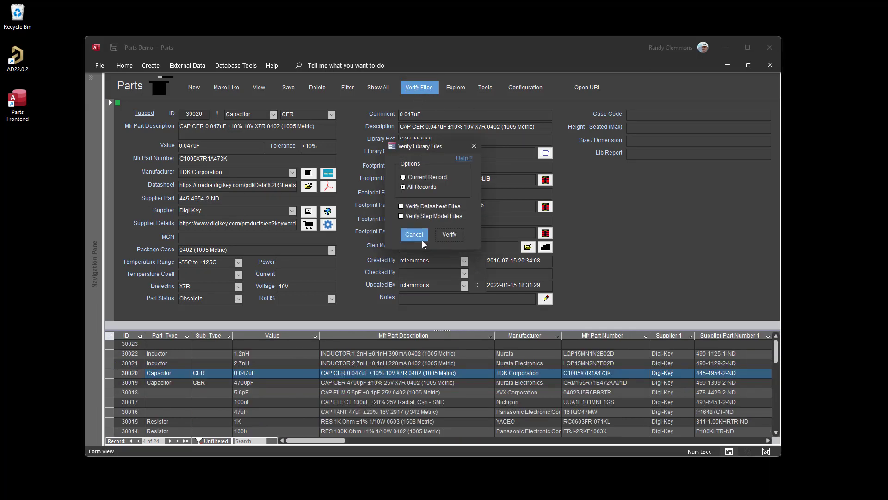
click(449, 235)
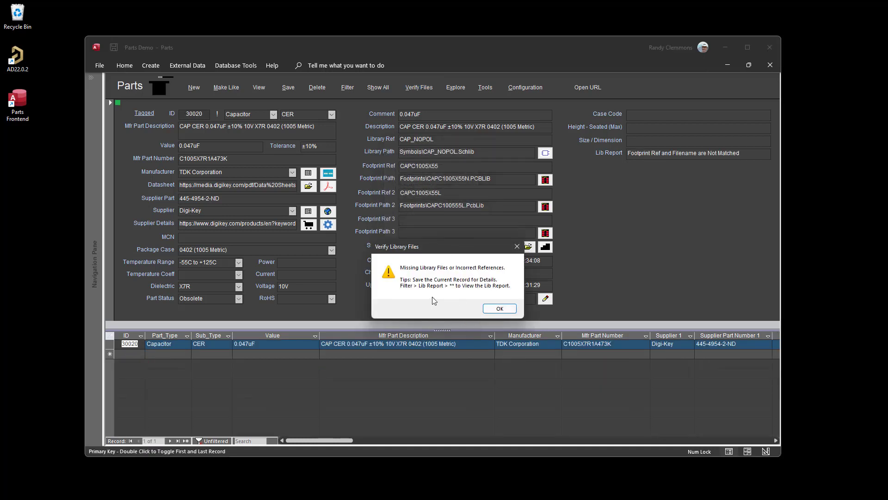
drag(437, 249, 386, 226)
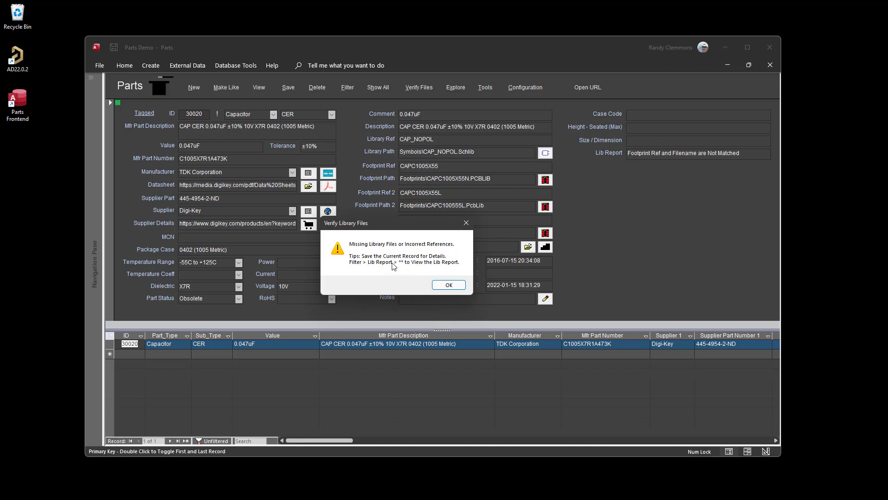
click(448, 285)
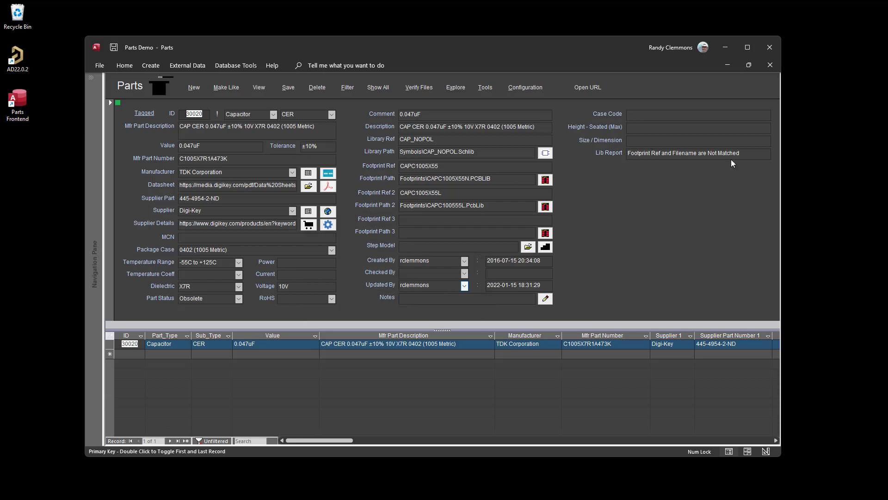
Step: Save the capacitor record, accept changing Footprint Ref to CAPC1005X55N, and acknowledge the Footprint Path 2 alert
click(289, 87)
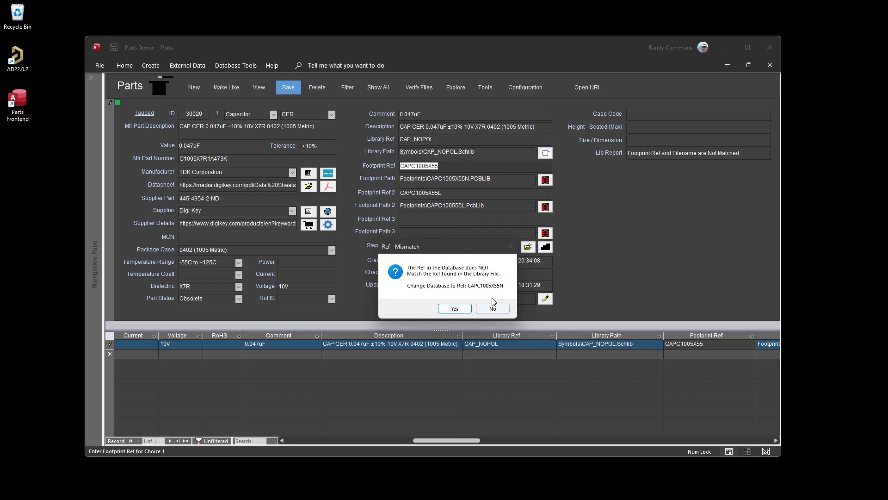
click(454, 308)
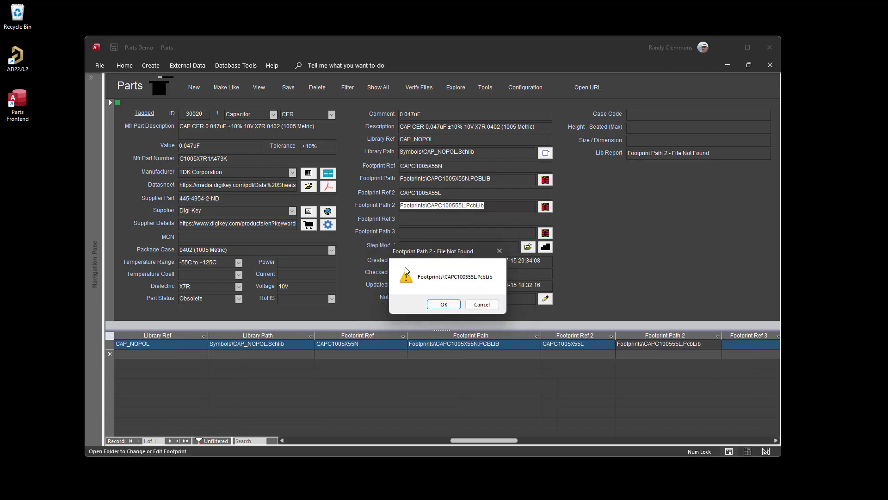
click(443, 306)
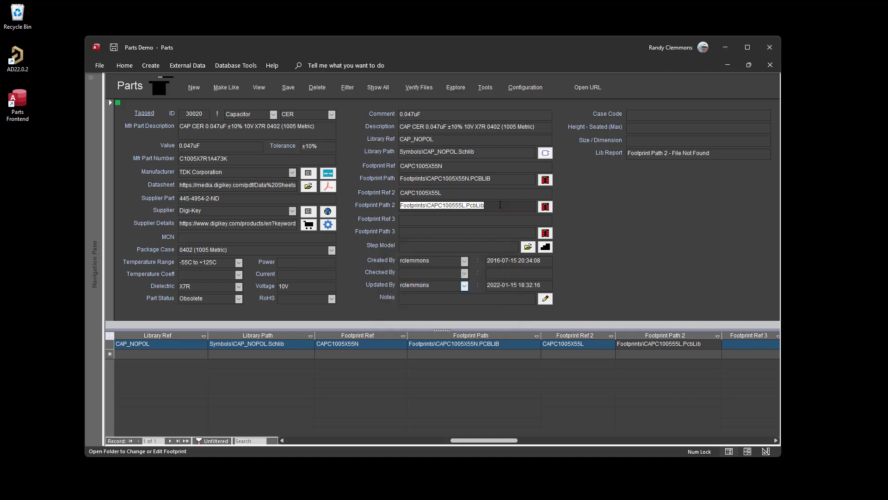
Step: Select CAPC1005X55L.PcbLib from the Footprints folder as the capacitor's Footprint Path 2
click(500, 205)
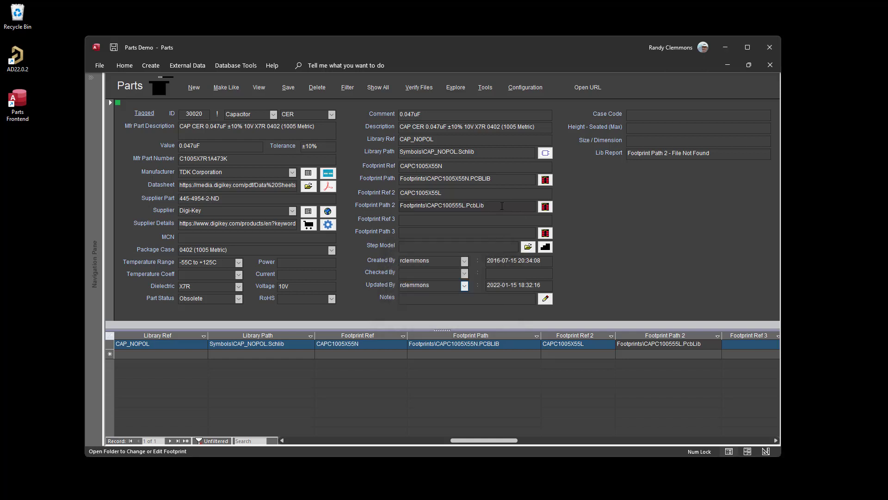
click(545, 206)
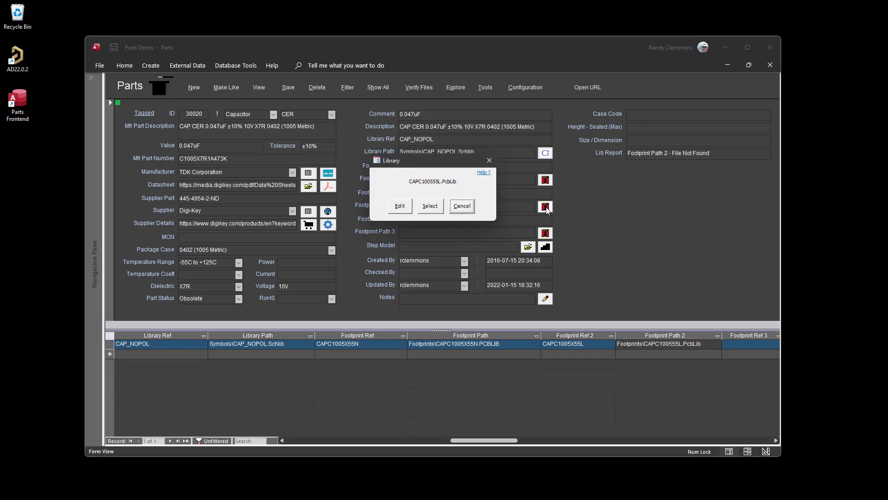
click(435, 207)
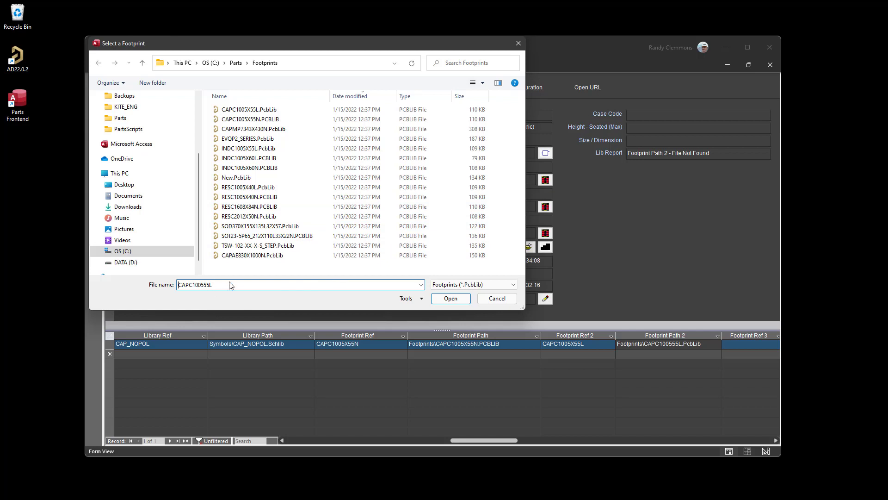
key(BackSpace)
key(BackSpace)
key(BackSpace)
key(BackSpace)
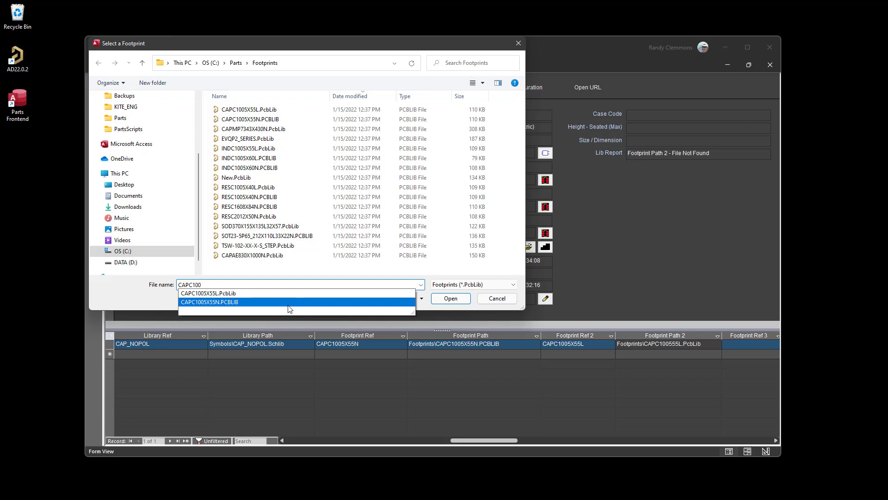
click(209, 294)
click(446, 299)
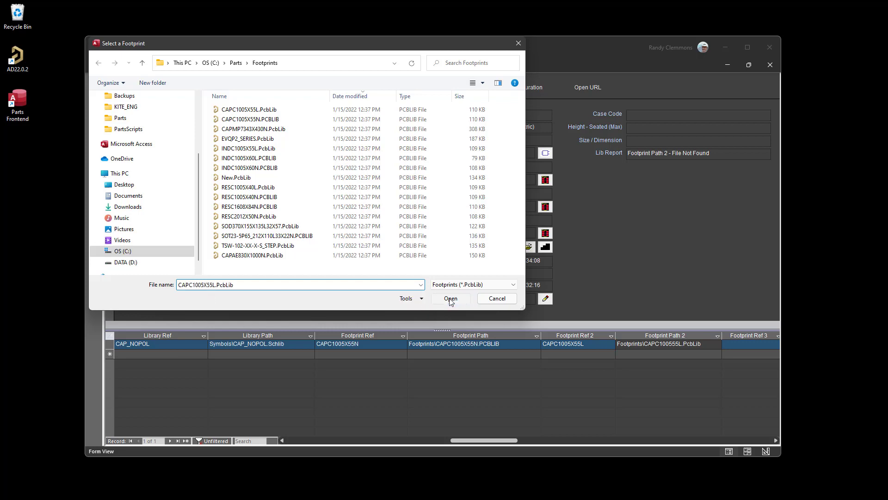
click(449, 307)
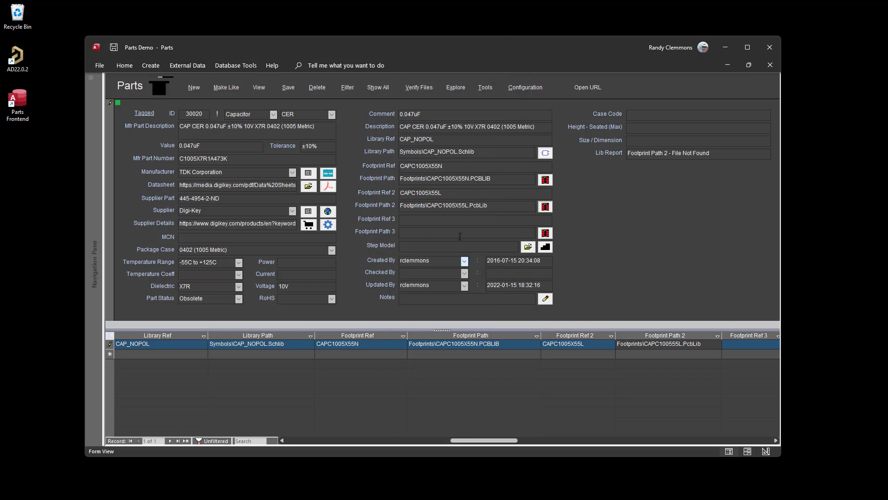
click(460, 237)
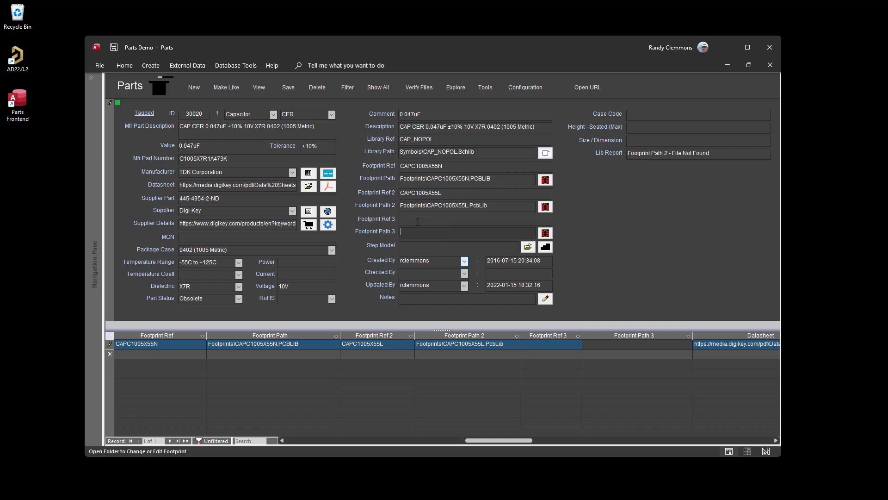
click(417, 221)
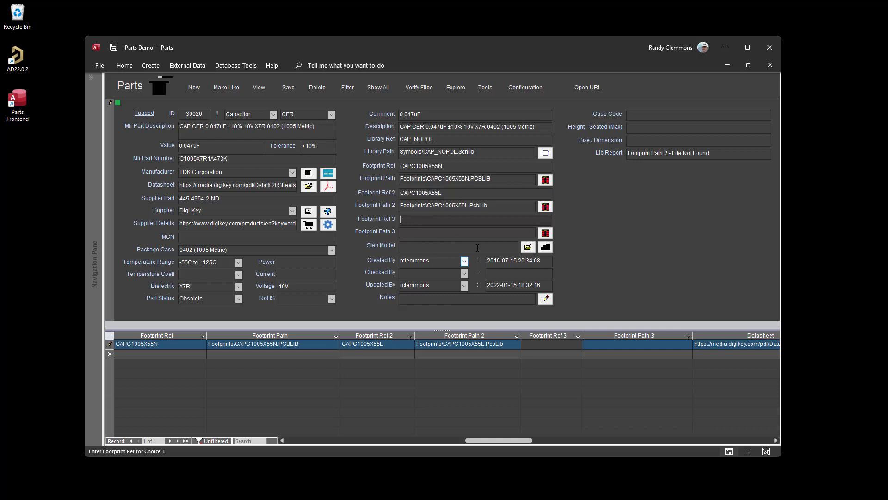
Step: Recheck the library files of all records with the corrected footprint path and dismiss the message
click(419, 88)
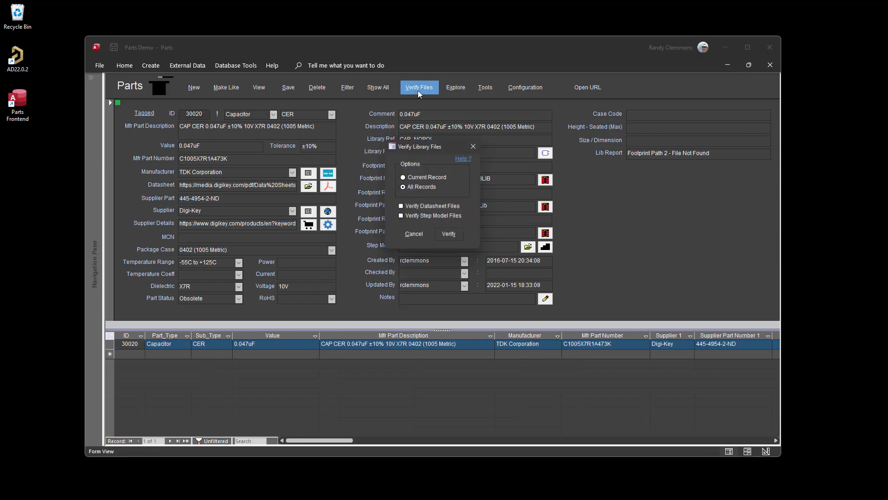
click(449, 236)
click(484, 304)
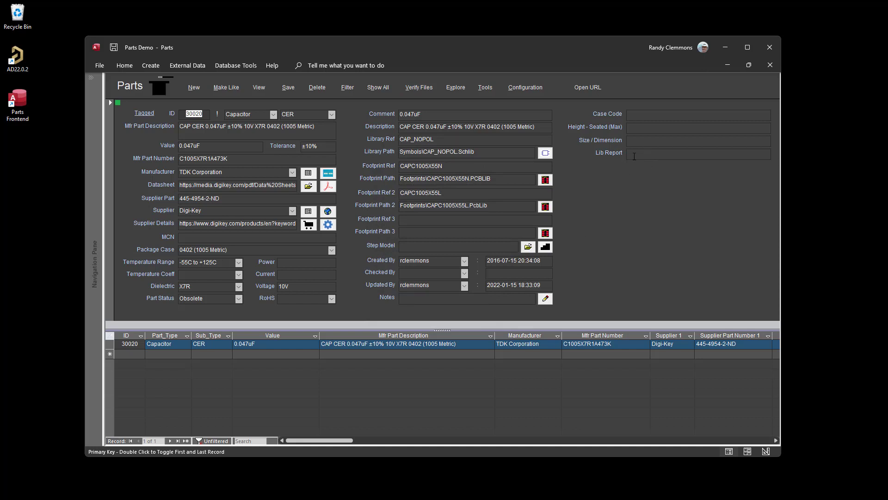
Step: Turn off the Generate Lib Report option in the configuration and apply it
click(520, 88)
click(325, 364)
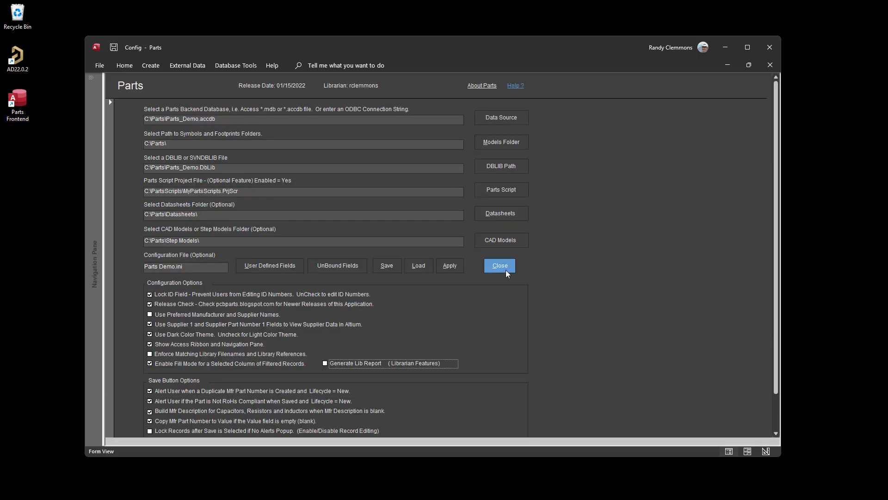
click(449, 266)
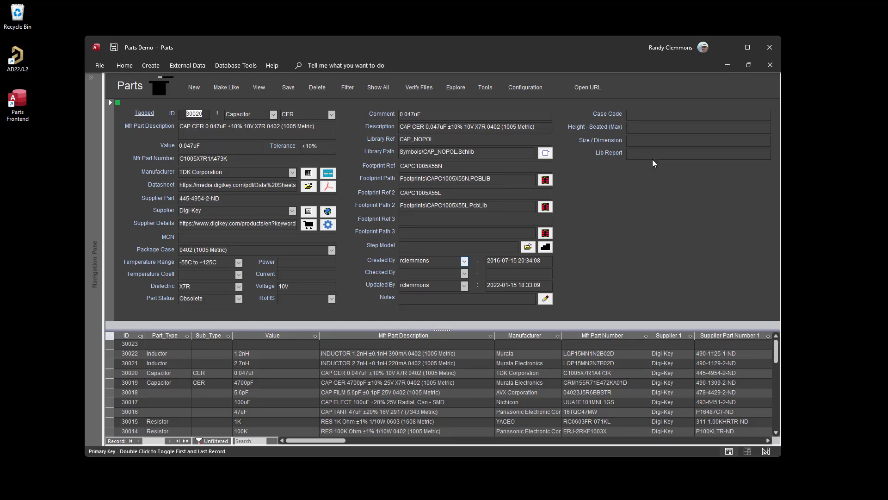
Step: Check the Parts table's list of unbound fields in the configuration, then close without deleting anything
click(525, 88)
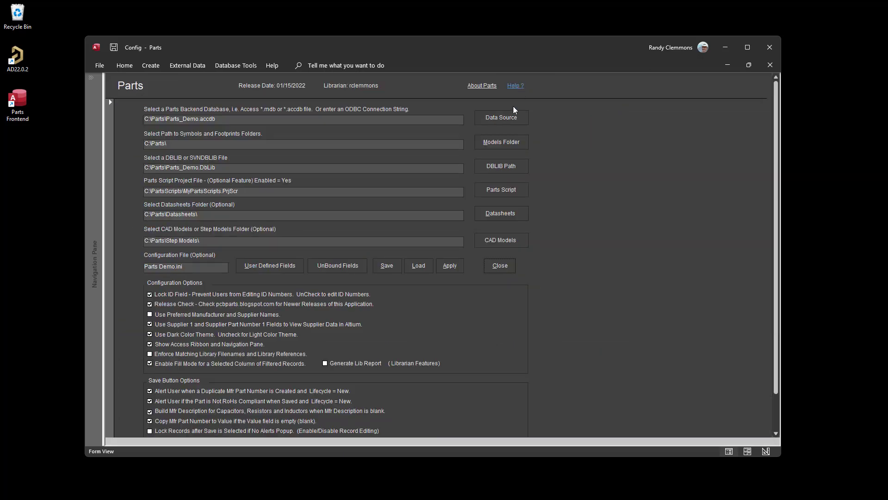
click(334, 265)
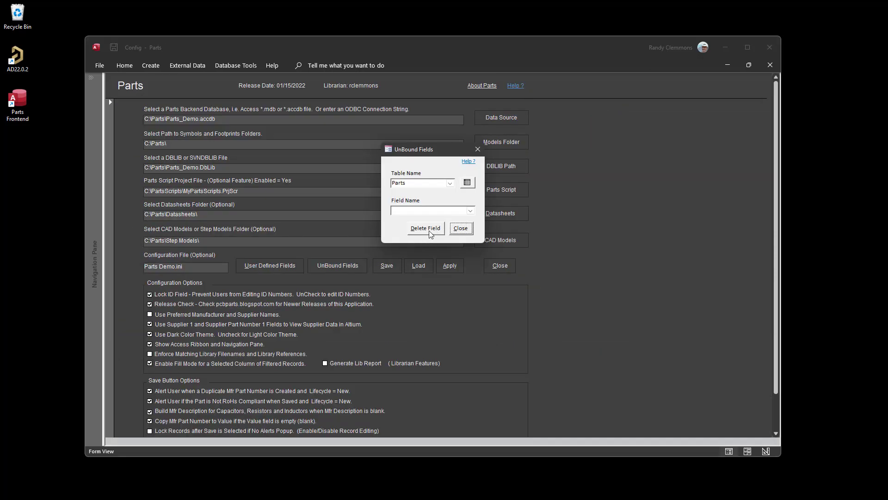
click(470, 211)
click(459, 231)
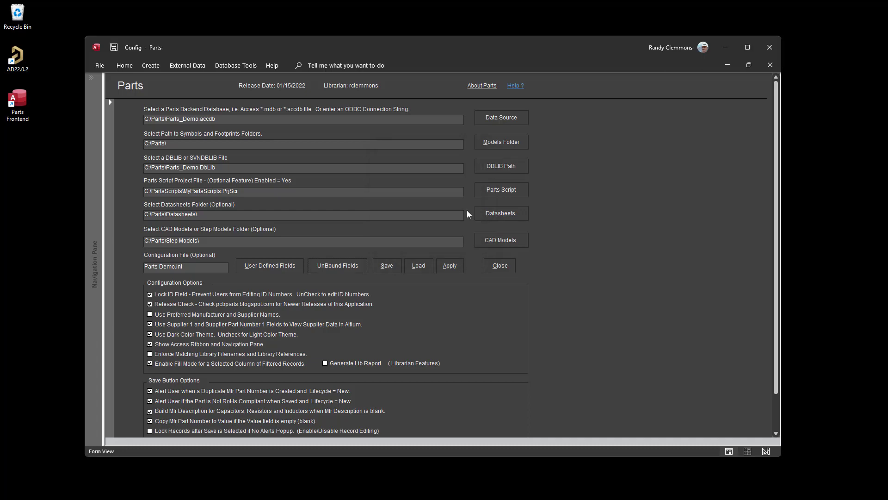
click(499, 266)
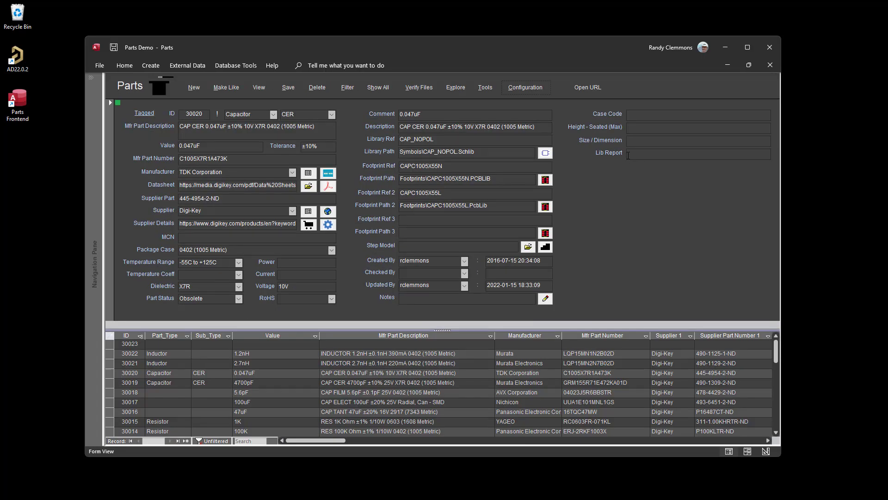
Step: Clear the Lib Report name from UserField_04 in the user defined fields and apply the configuration
click(526, 90)
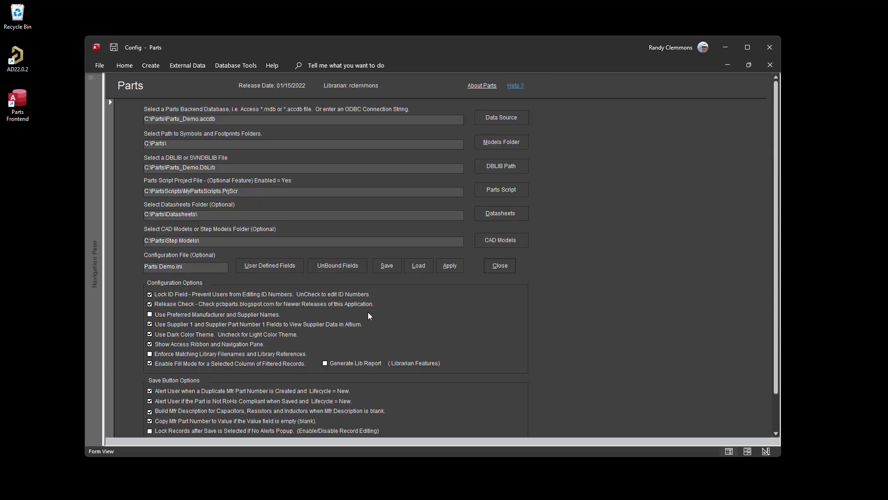
click(279, 268)
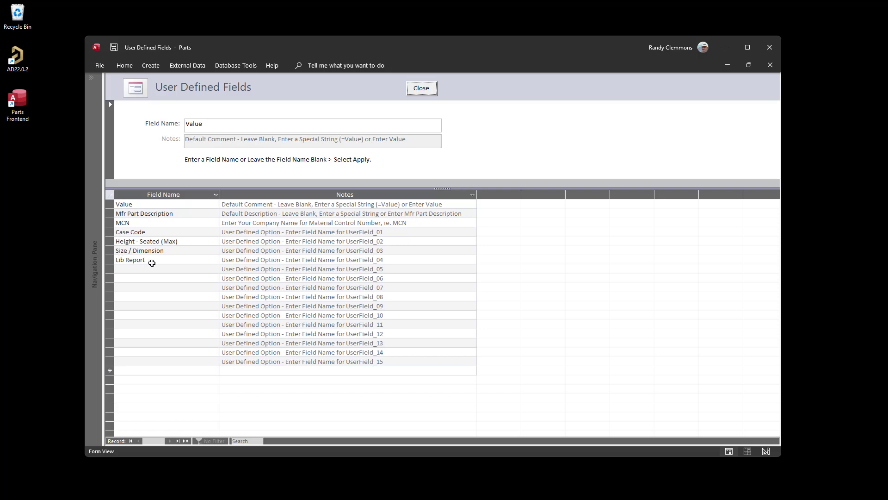
drag(152, 260, 105, 264)
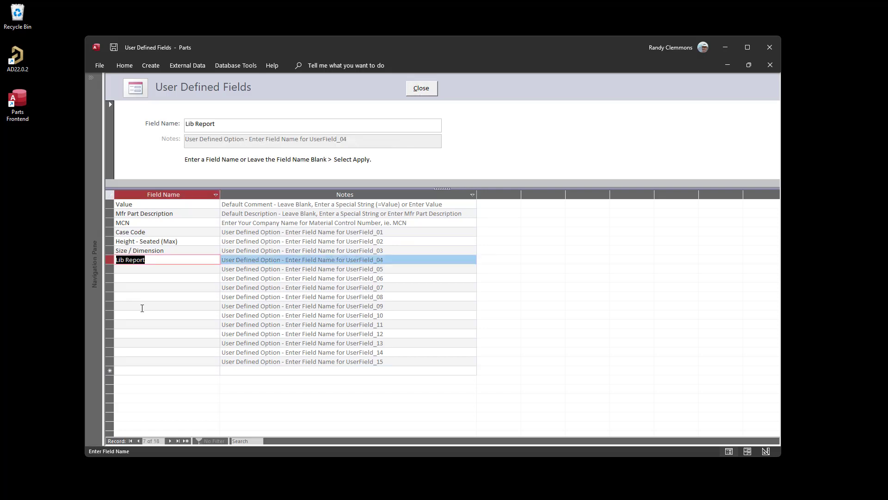
key(Delete)
click(208, 295)
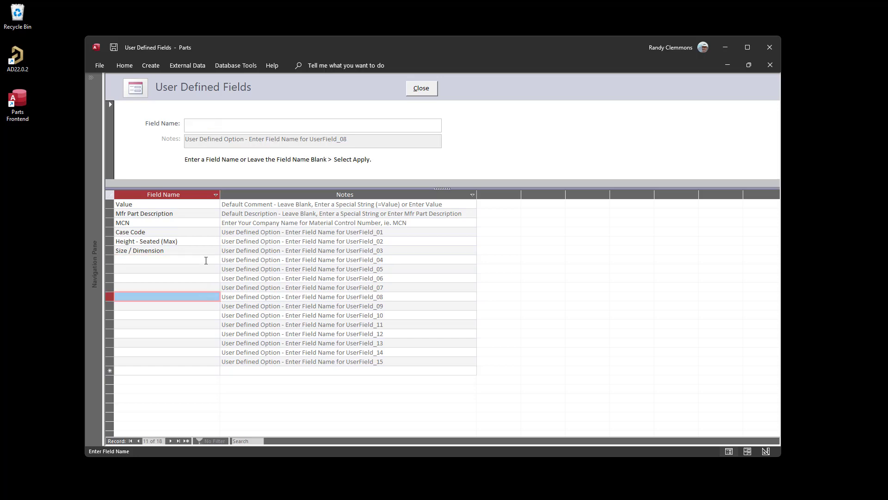
click(421, 88)
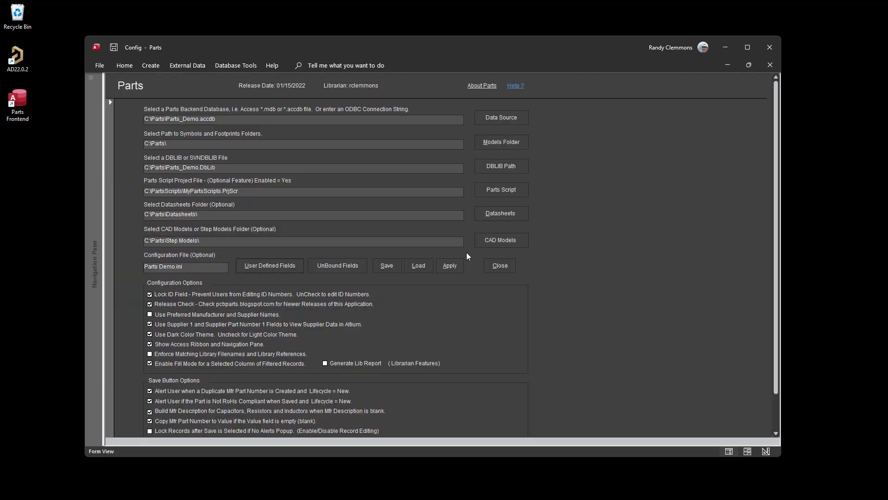
click(450, 265)
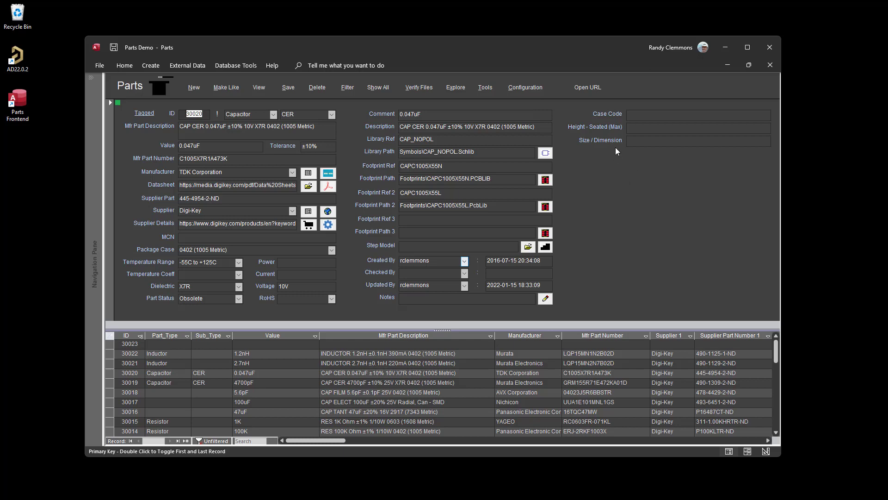
Step: Delete the unbound Lib Report field from the Parts table through the configuration, confirm the deletion, and close the dialog
click(529, 87)
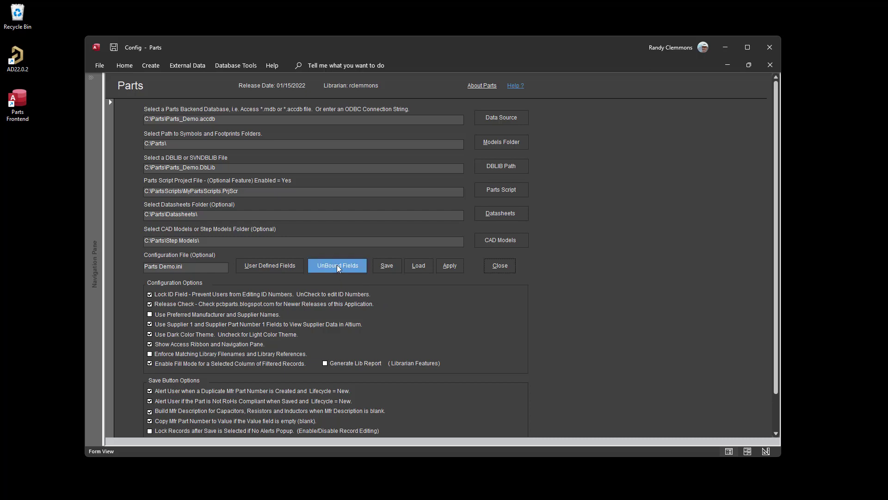
click(500, 266)
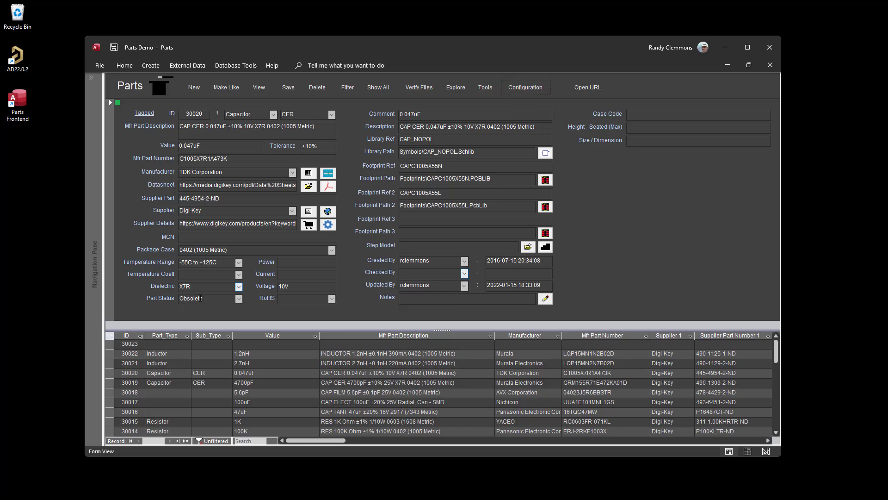
click(539, 90)
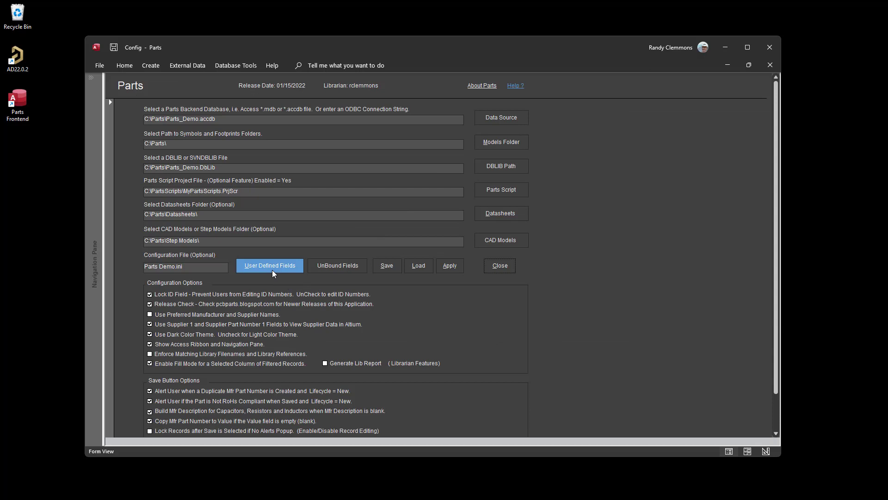
click(339, 266)
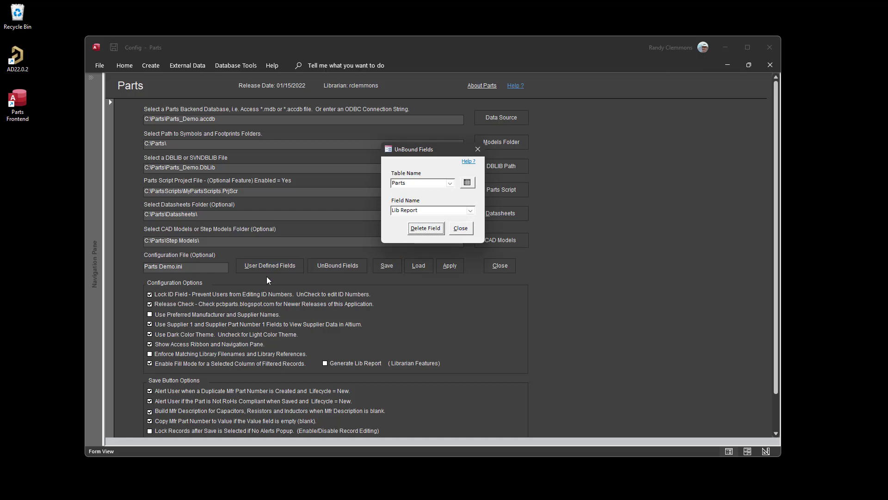
click(425, 230)
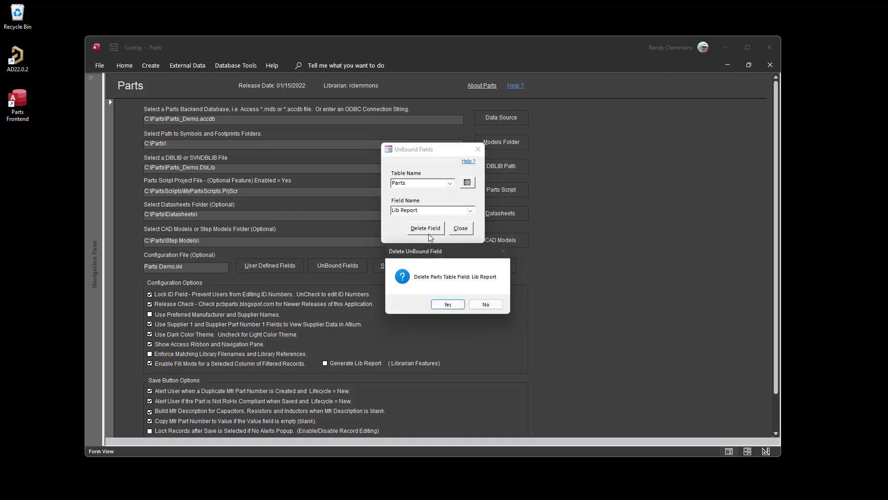
click(443, 306)
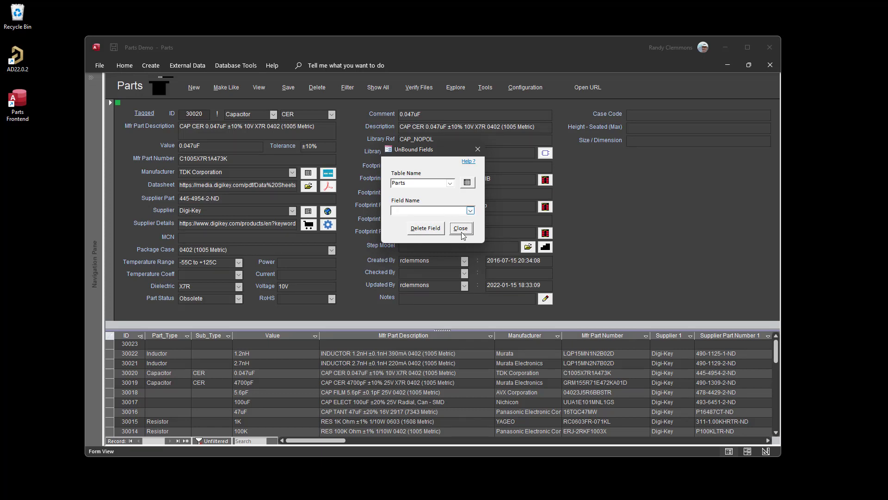
click(461, 231)
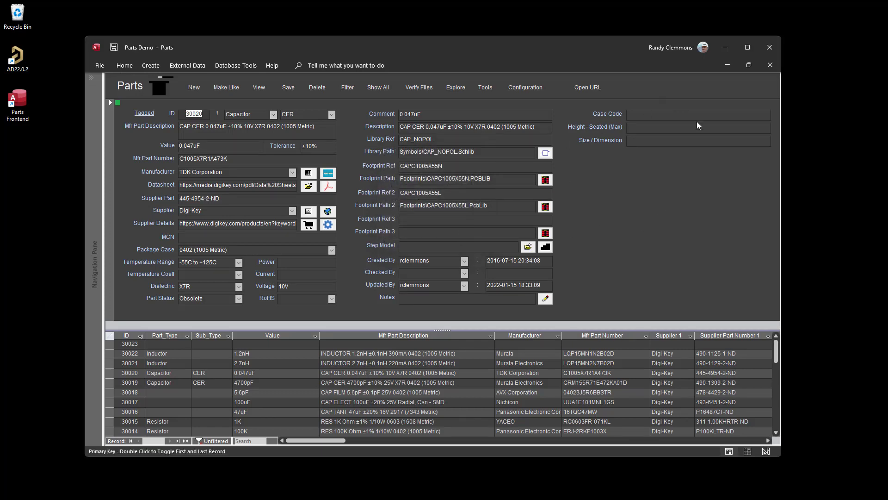
Step: Review the Save Button Options in the configuration, then return to the parts form
click(538, 90)
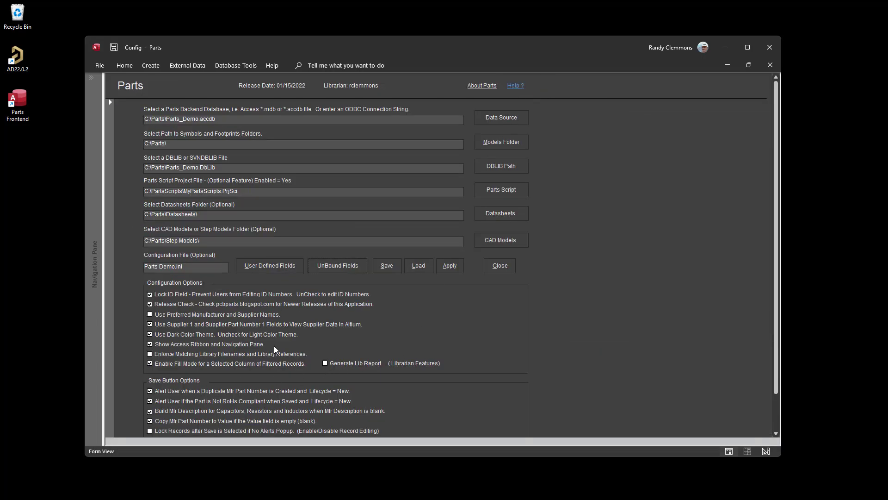
scroll(274, 347, down, 1)
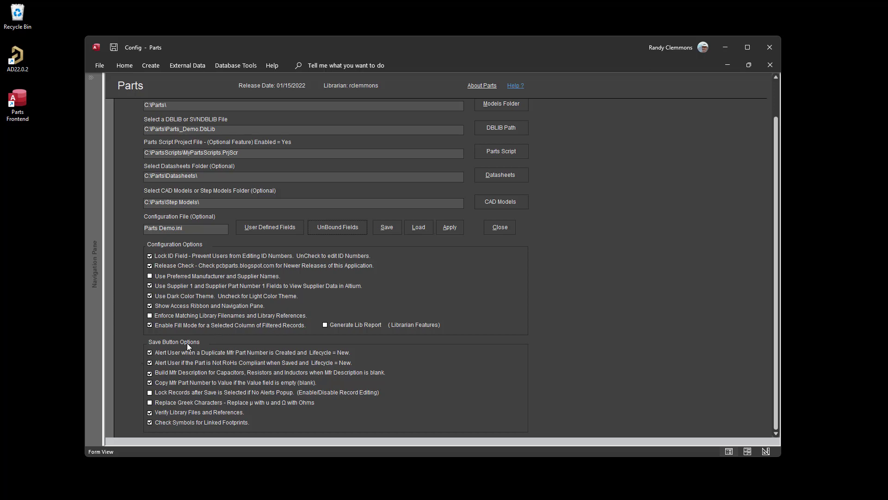
click(499, 228)
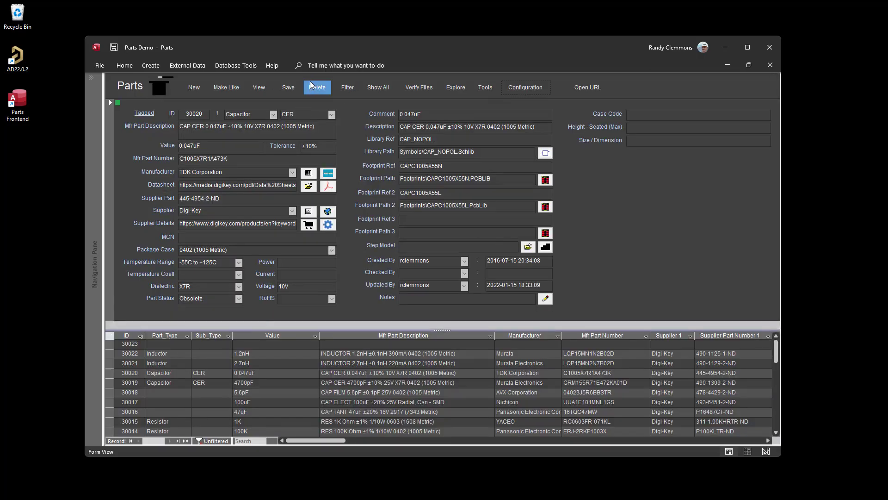
Step: Save part record 30020 and browse the neighbouring records to the 4700pF capacitor, record 30019
click(292, 89)
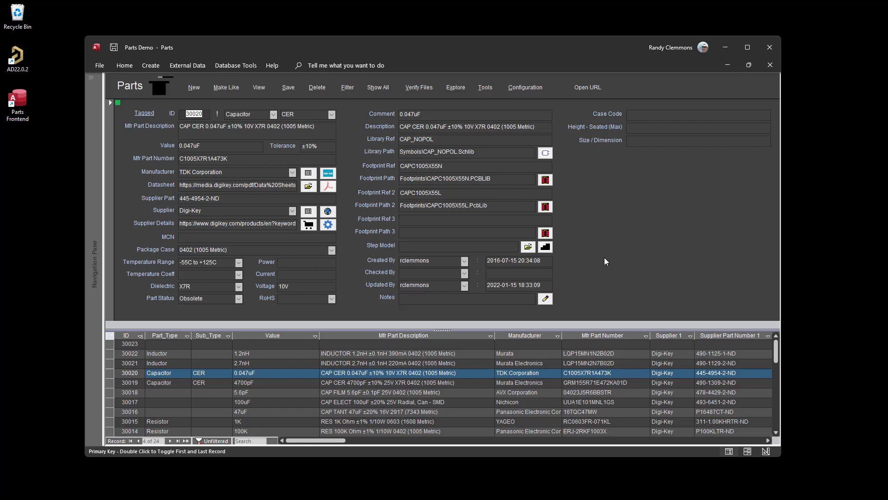
key(Page_Down)
key(Page_Up)
key(Page_Down)
key(Page_Down)
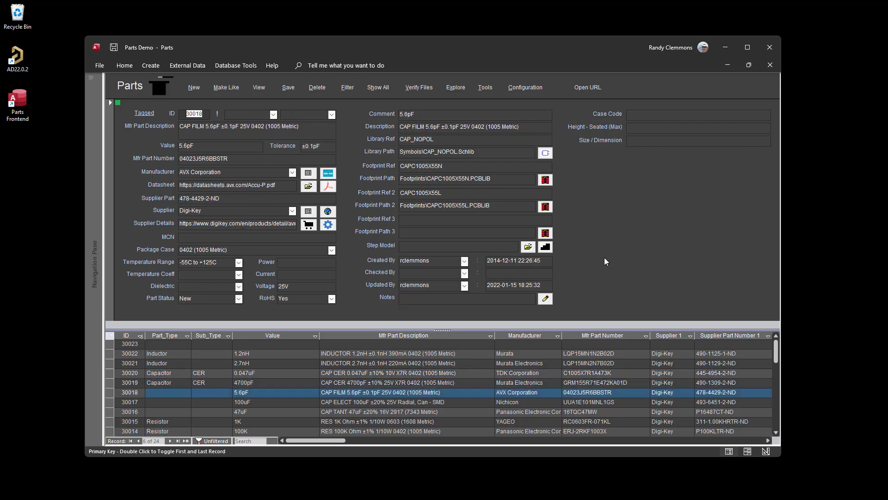
key(Page_Up)
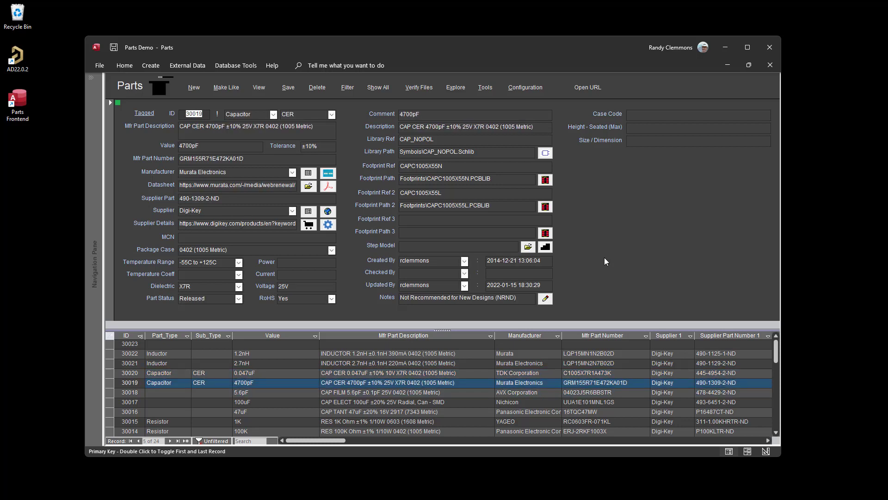
Step: Add extra spaces and a leading line break to the 4700pF capacitor's Mfr Part Description, saving the record after each edit
click(193, 126)
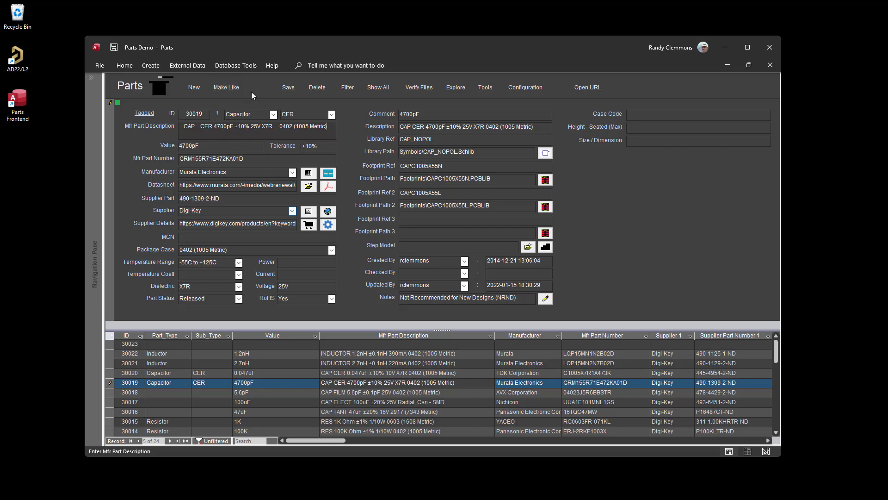
click(289, 88)
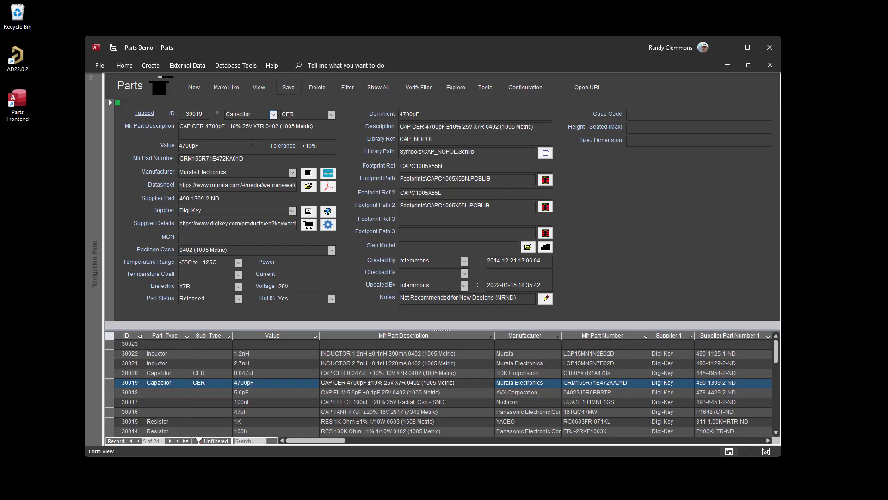
click(181, 127)
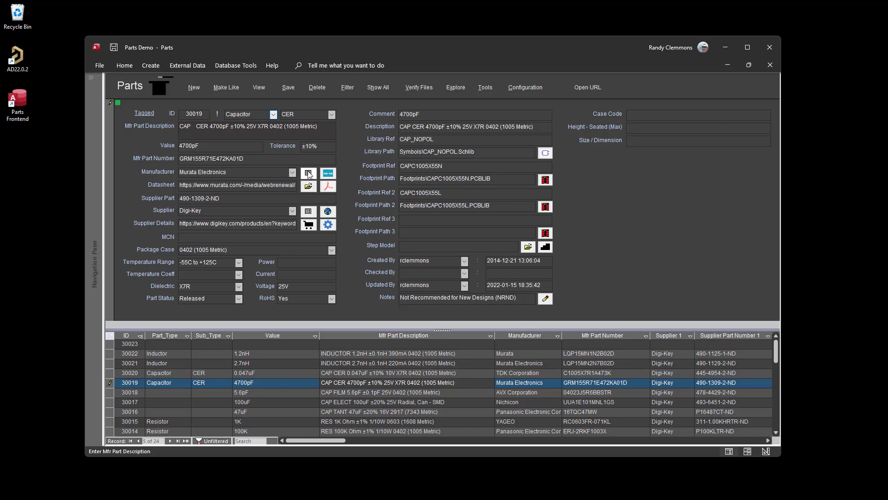
key(ctrl+Return)
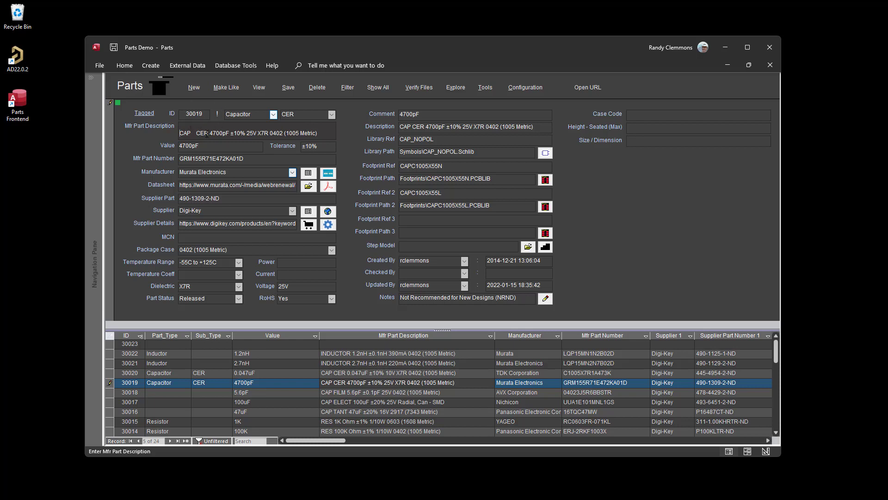
click(294, 89)
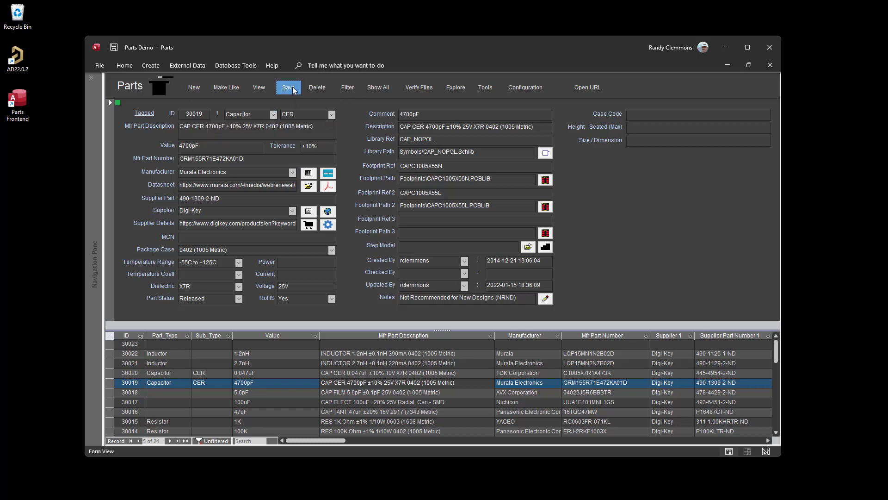
Step: Reopen the configuration to examine the Save Button Options again, and close it without changes
click(180, 129)
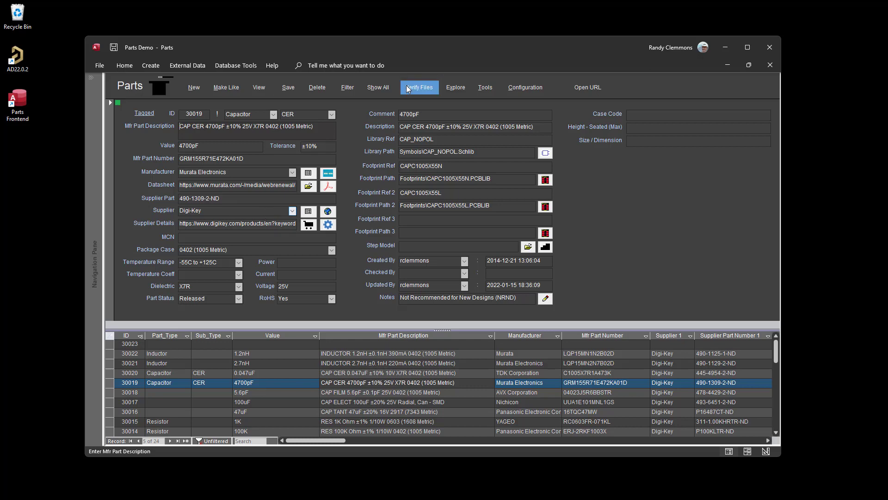
click(515, 85)
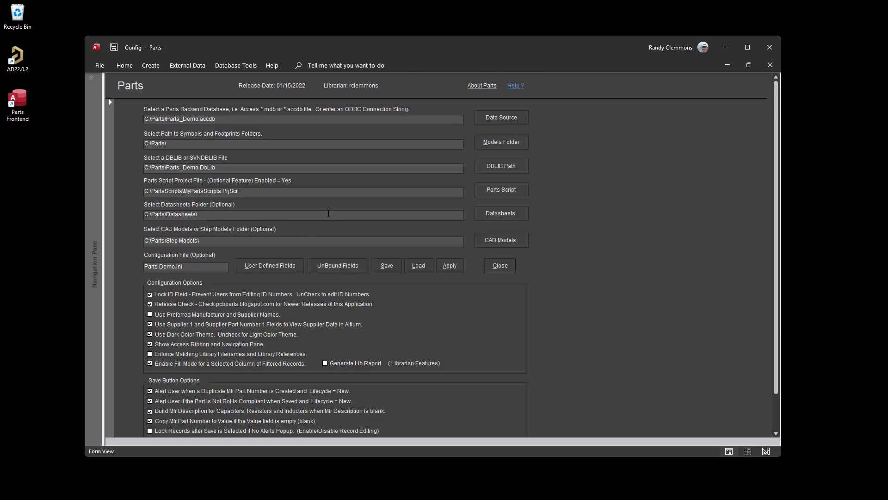
scroll(206, 361, down, 1)
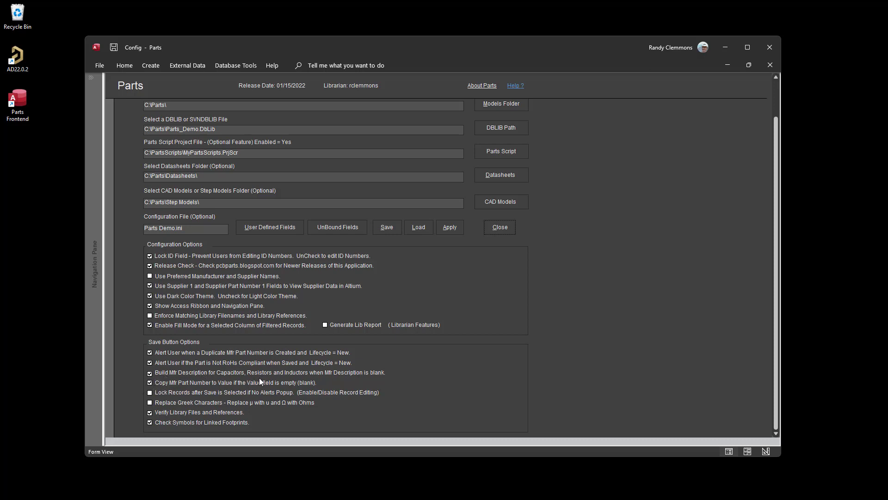
click(501, 228)
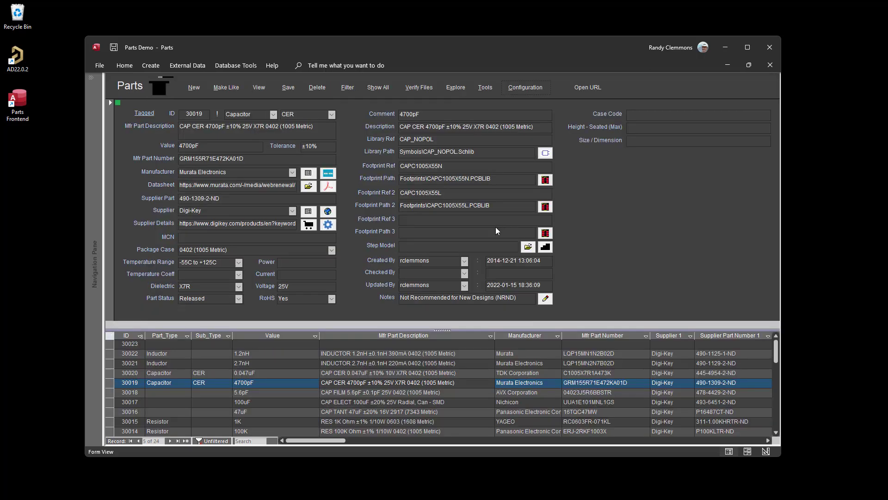
Step: Clone the 4700pF capacitor with Make Like, save the new record, and dismiss the duplicate part number alert
click(225, 91)
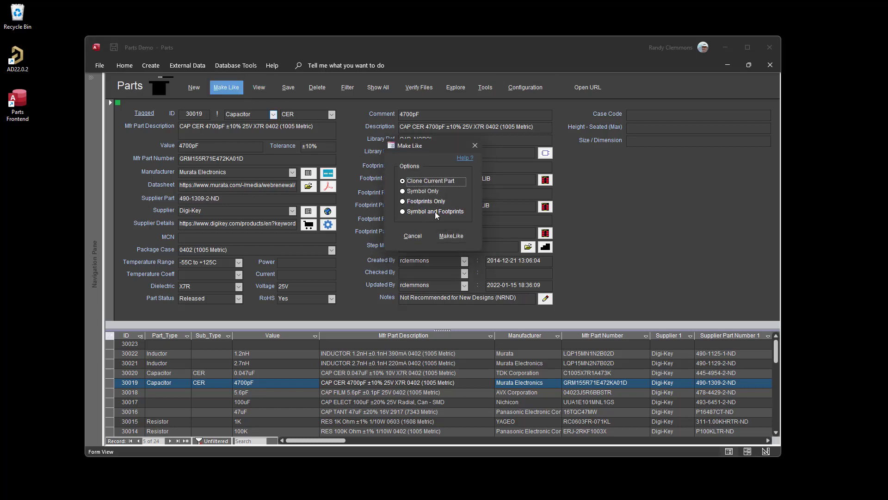
click(451, 236)
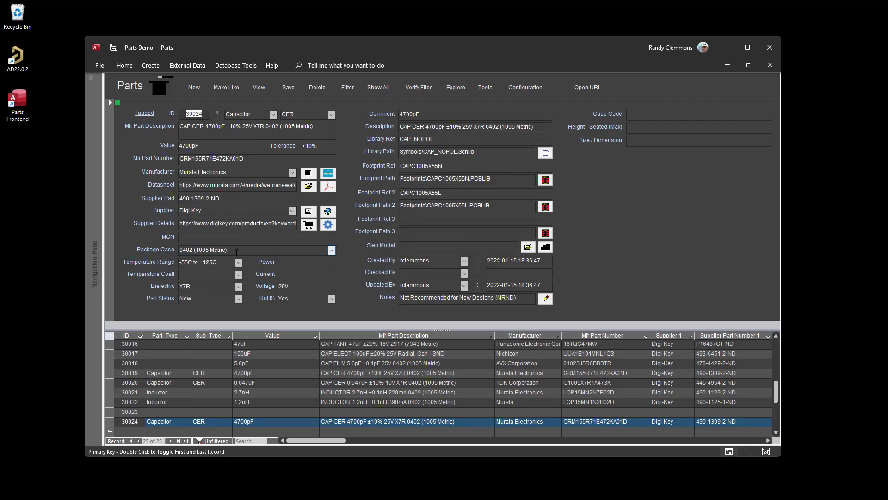
click(288, 87)
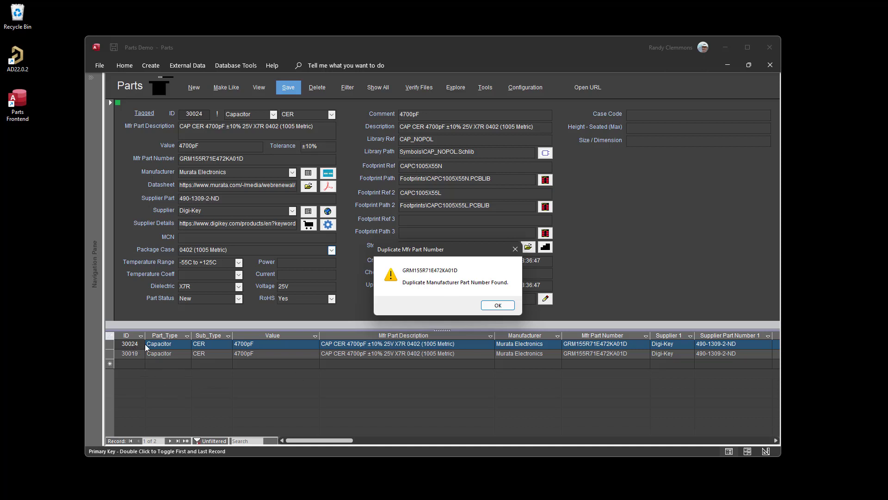
click(503, 311)
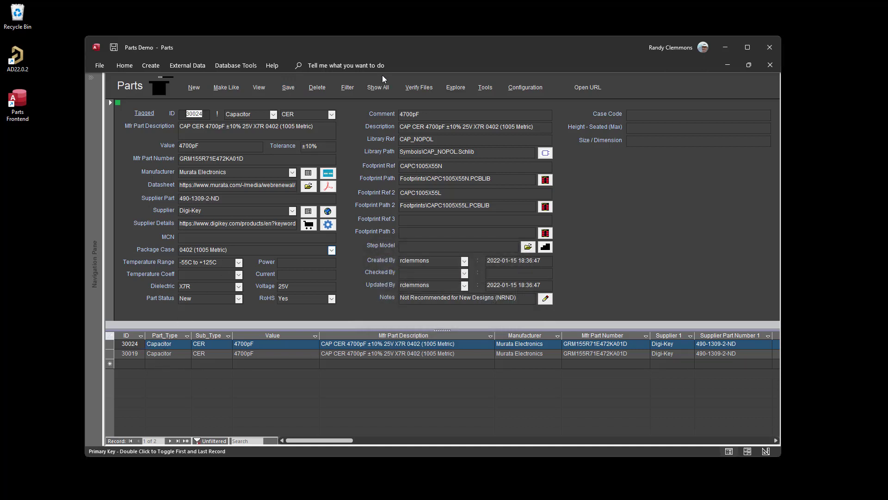
Step: Delete the cloned capacitor record 30024 and show all records unfiltered
click(317, 88)
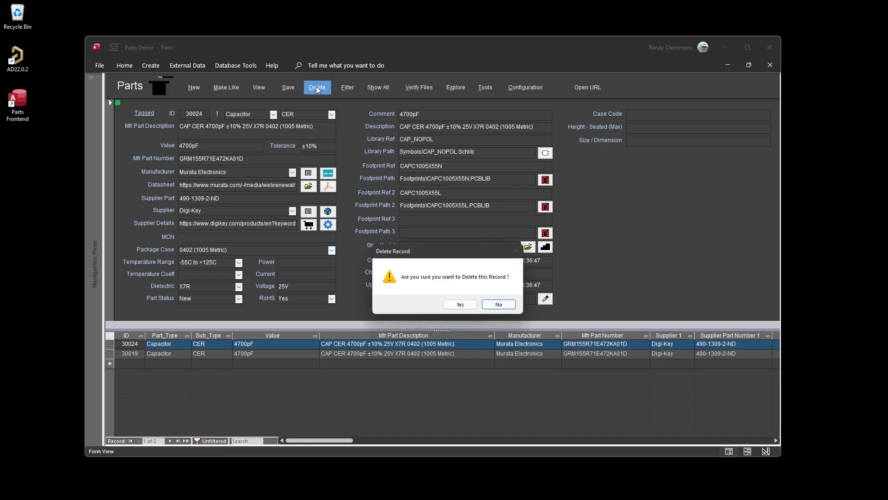
click(460, 304)
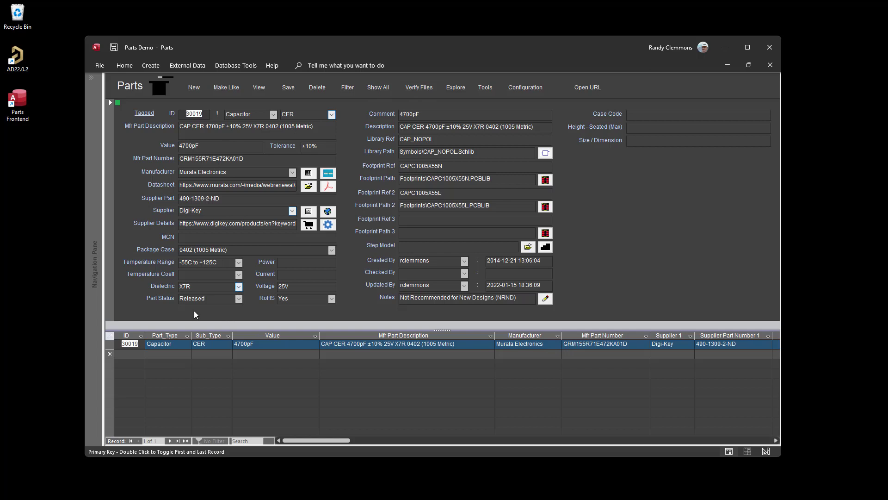
click(375, 89)
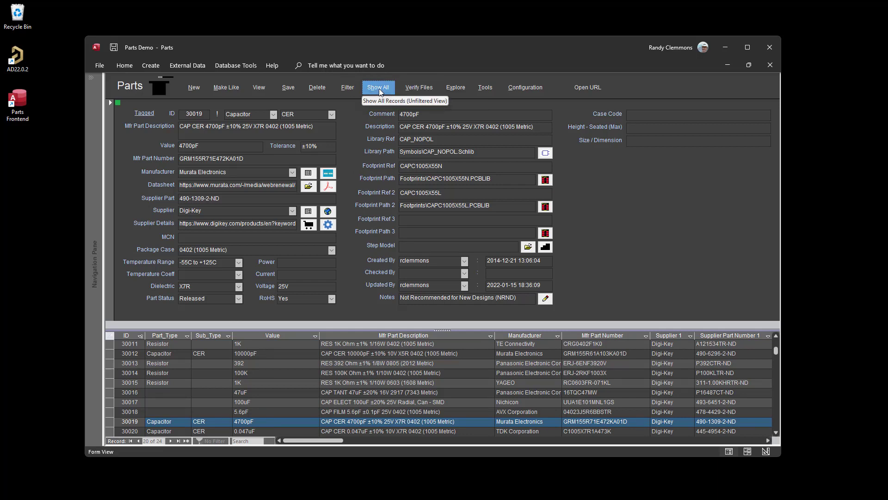
Step: Look over the save alert options in the configuration and apply it unchanged
click(522, 88)
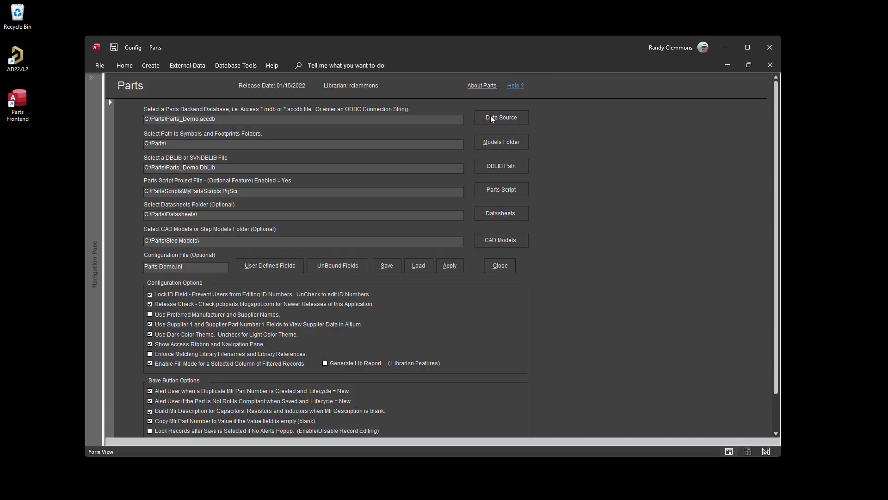
scroll(273, 370, down, 3)
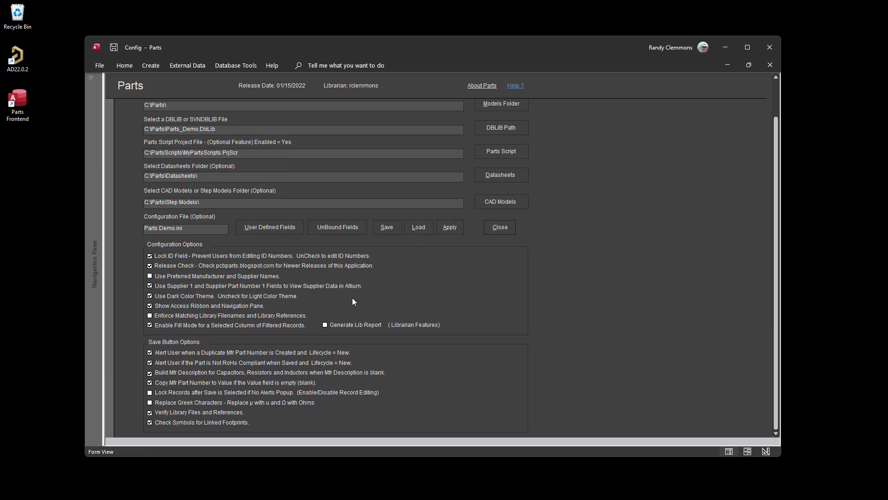
click(453, 229)
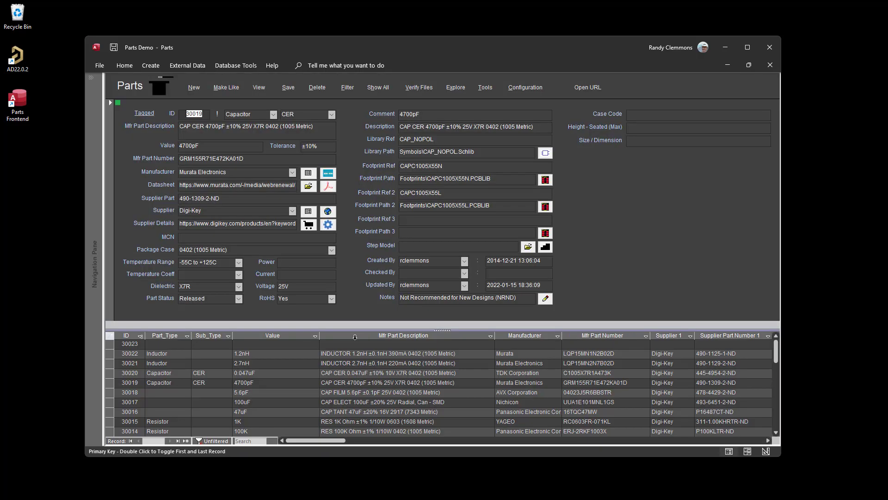
Step: Set the 4700pF capacitor's RoHS to UnKnown and Part Status to New, save the record, and dismiss the RoHS alert
click(330, 298)
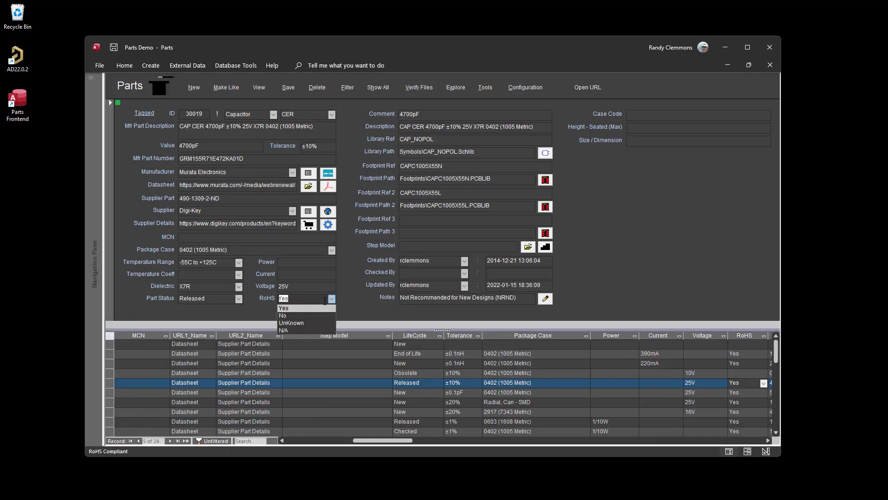
click(298, 324)
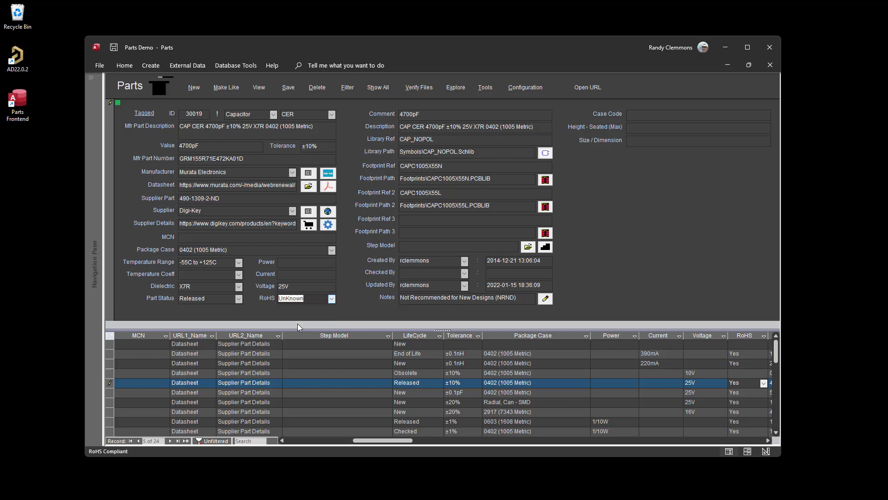
click(239, 299)
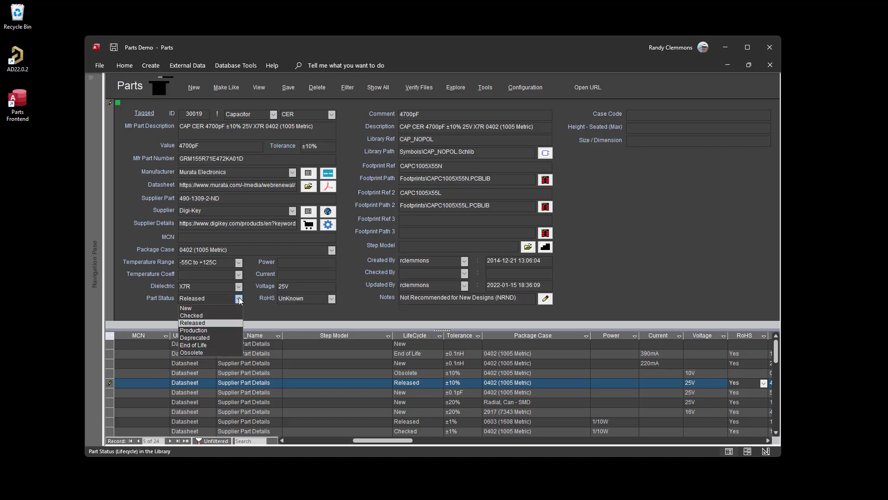
click(204, 309)
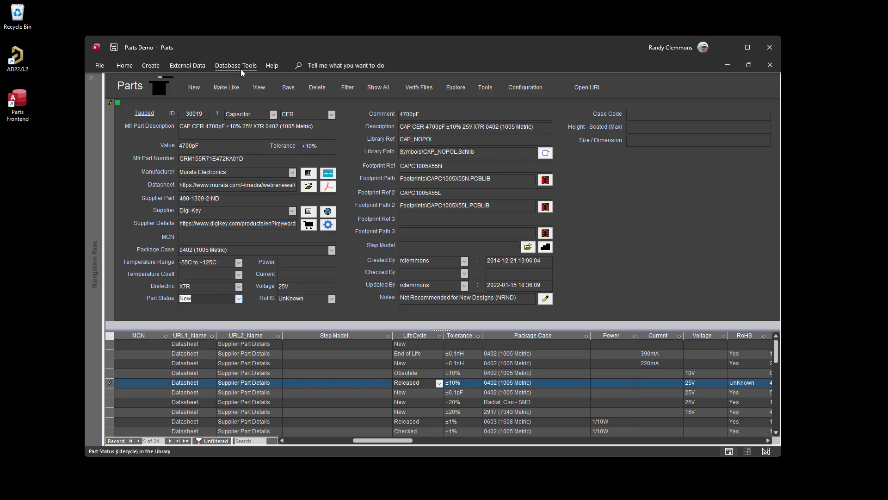
click(288, 90)
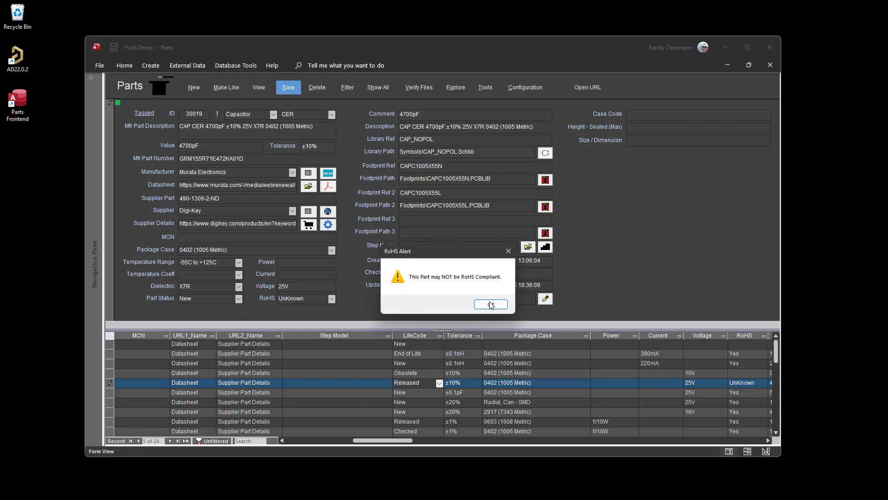
click(488, 305)
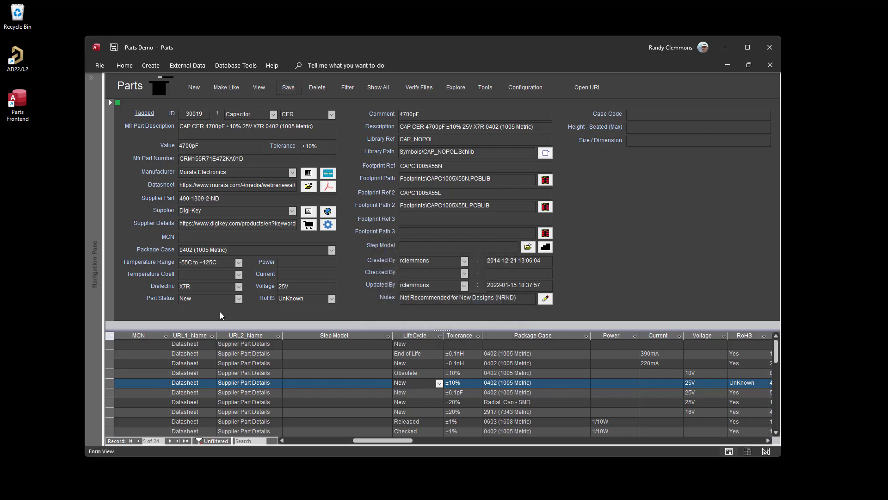
Step: Review the Save Button Options for the RoHS and duplicate part alerts in the configuration and apply it unchanged
click(518, 90)
scroll(194, 396, down, 2)
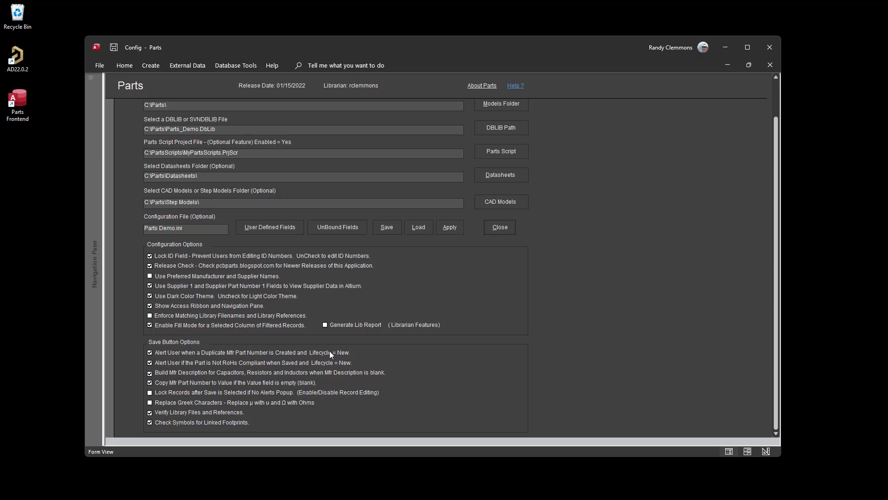
click(452, 231)
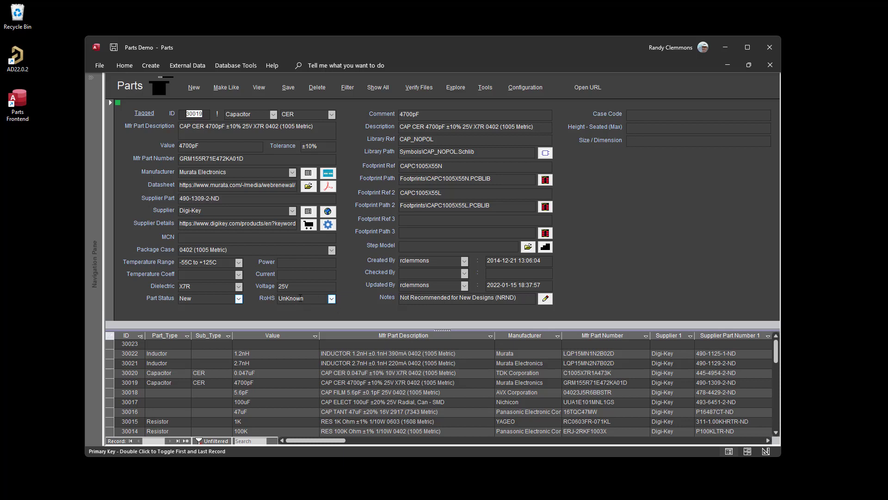
Step: Set the Part Status of capacitor 30019 to Checked and save the record
click(332, 299)
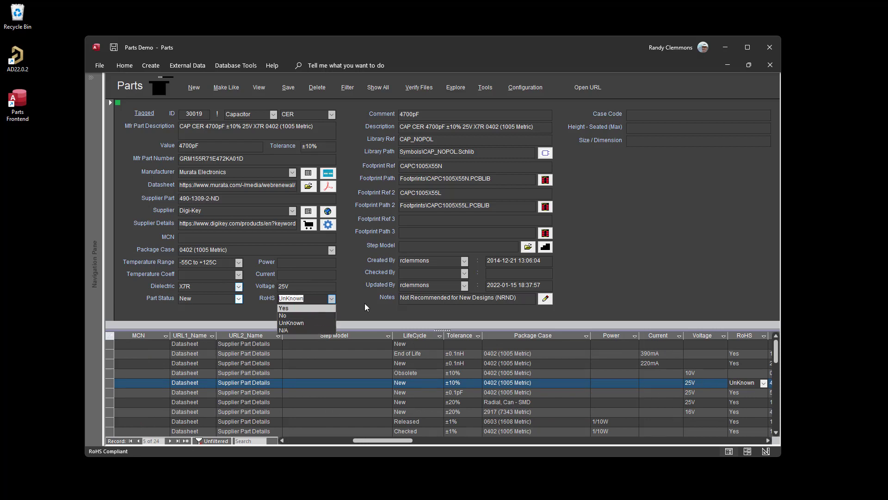
click(239, 299)
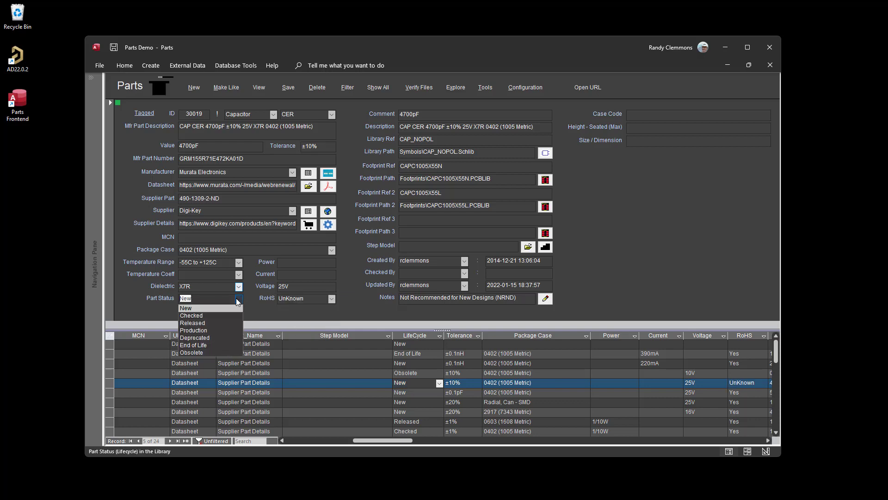
click(206, 319)
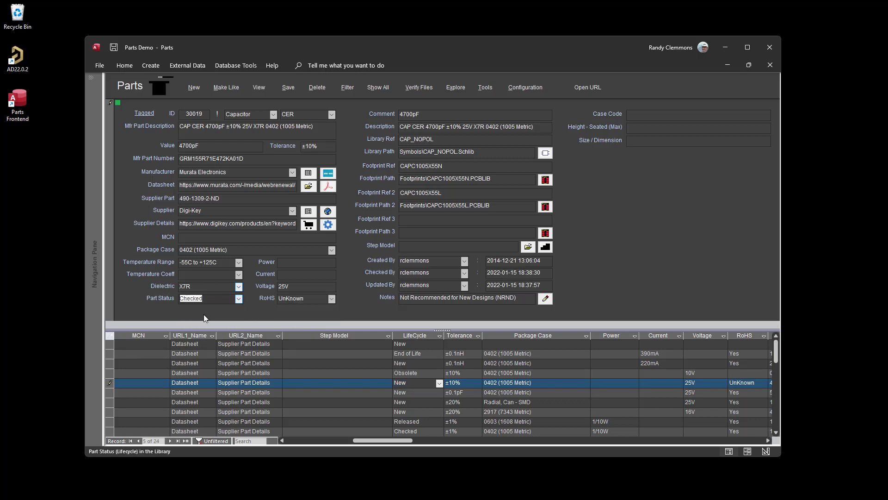
click(238, 299)
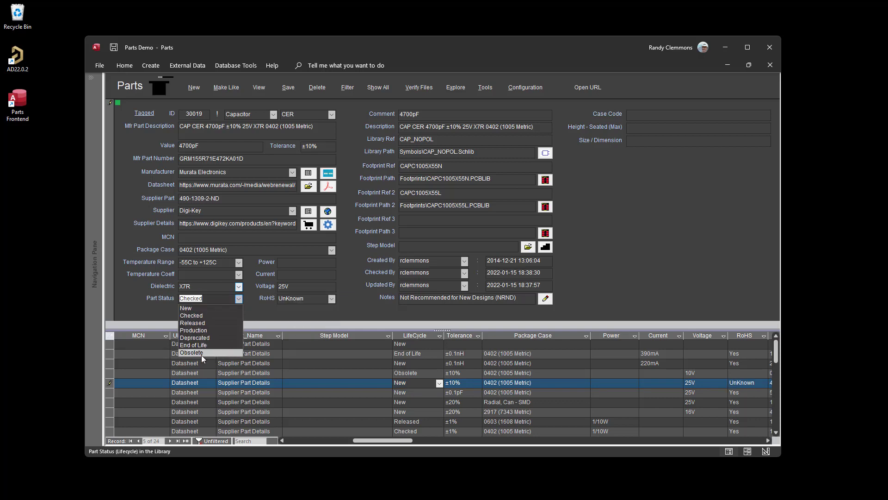
click(197, 309)
click(204, 300)
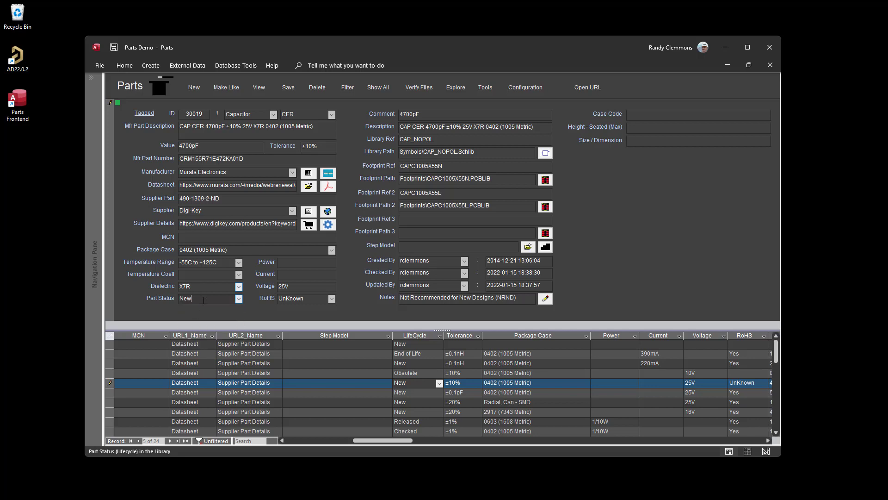
click(238, 299)
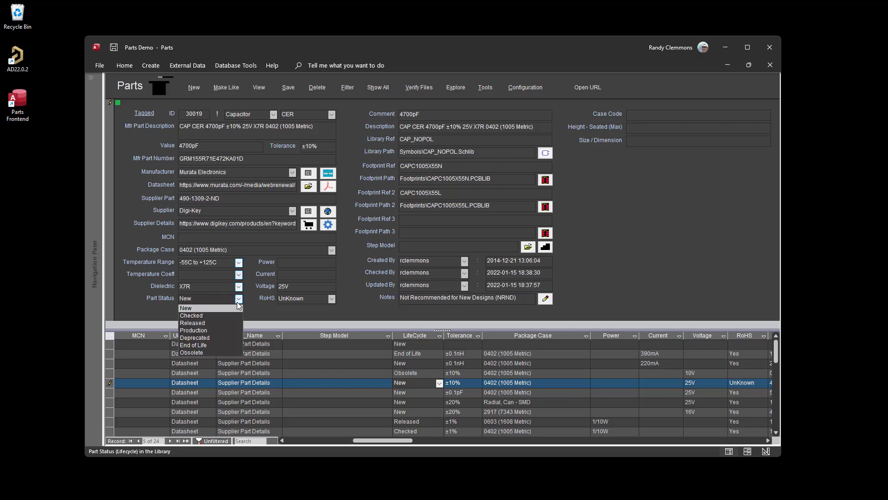
click(210, 316)
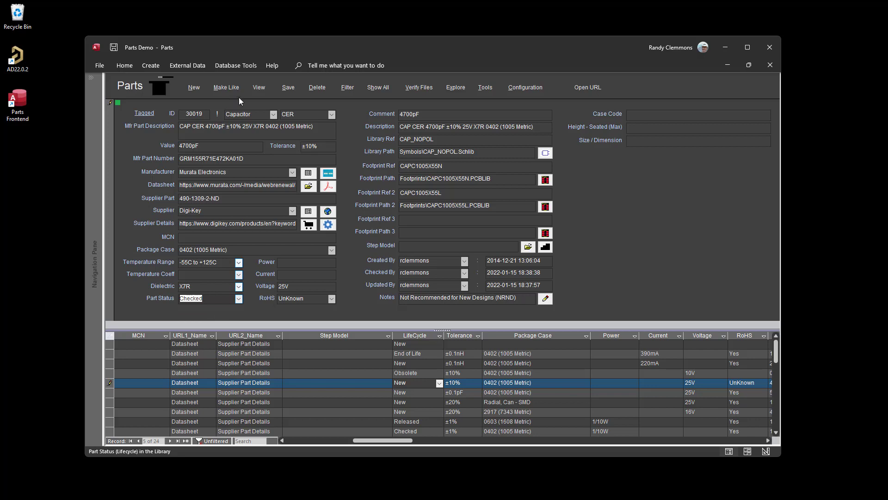
click(288, 93)
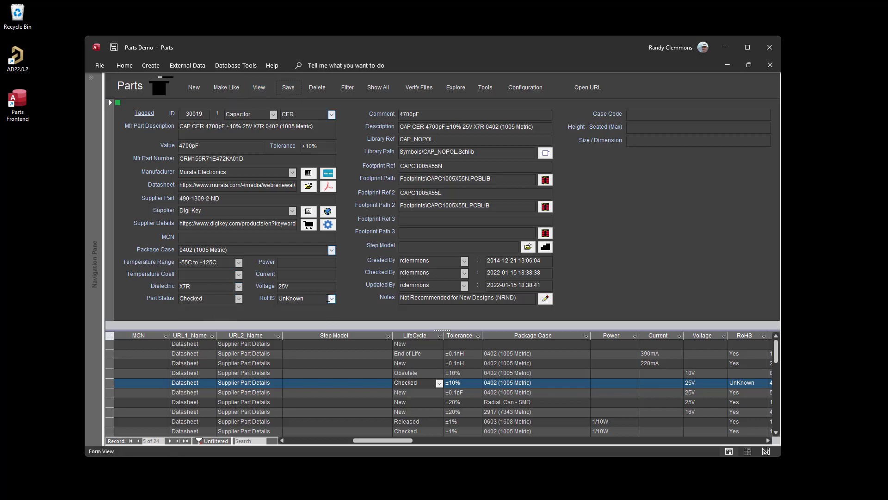
Step: Try the RoHS value Yes on capacitor 30019 and return it to UnKnown
click(332, 299)
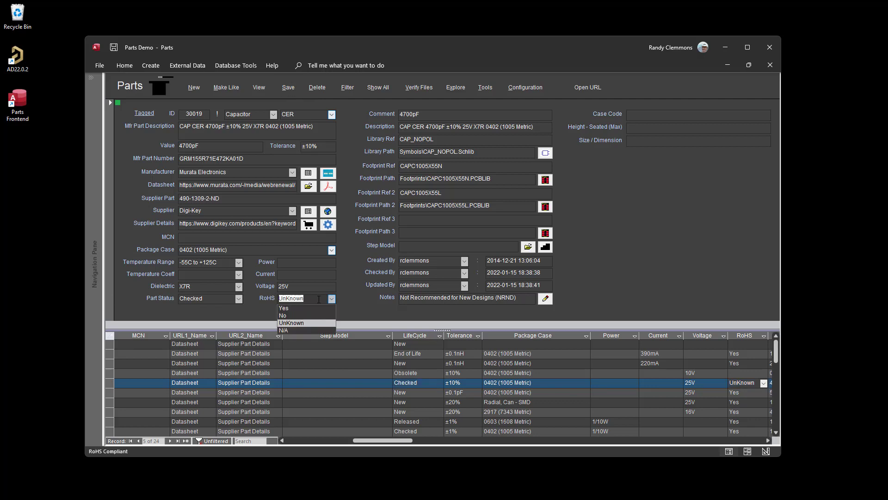
click(295, 307)
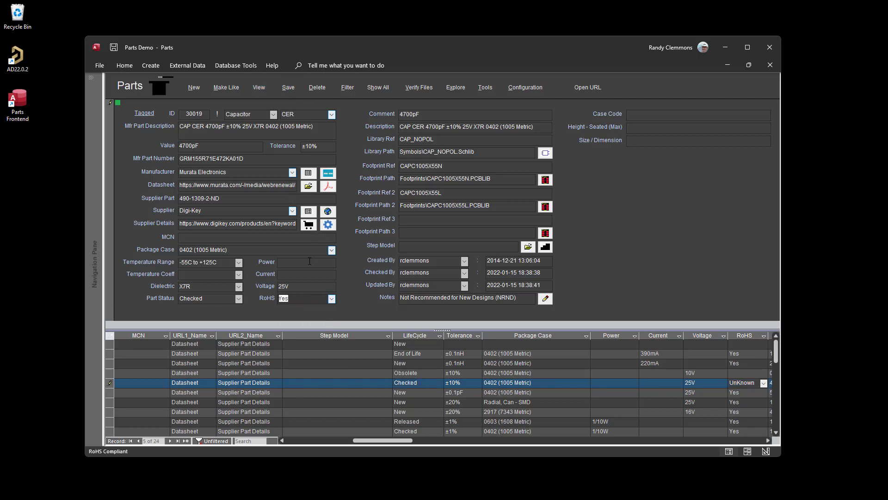
click(331, 299)
click(298, 318)
Step: Open the capacitor's Digi-Key supplier details page in the browser, view the product listing, and minimize the browser window
click(258, 199)
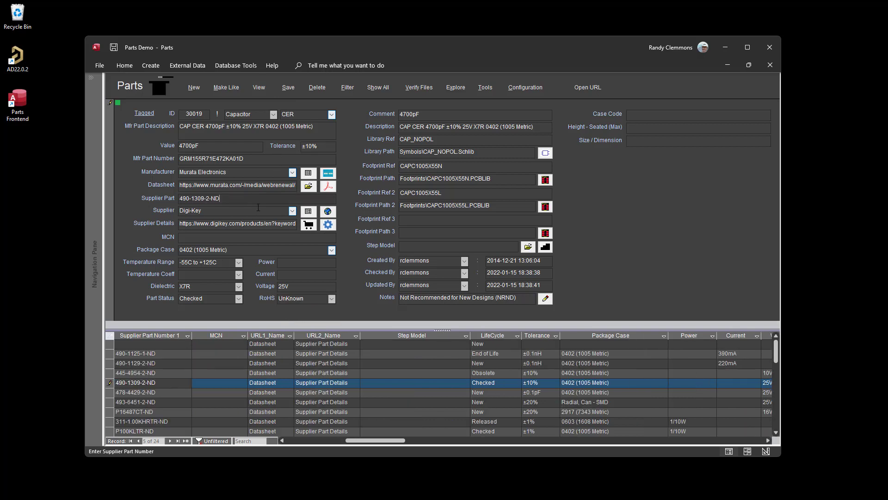
click(307, 226)
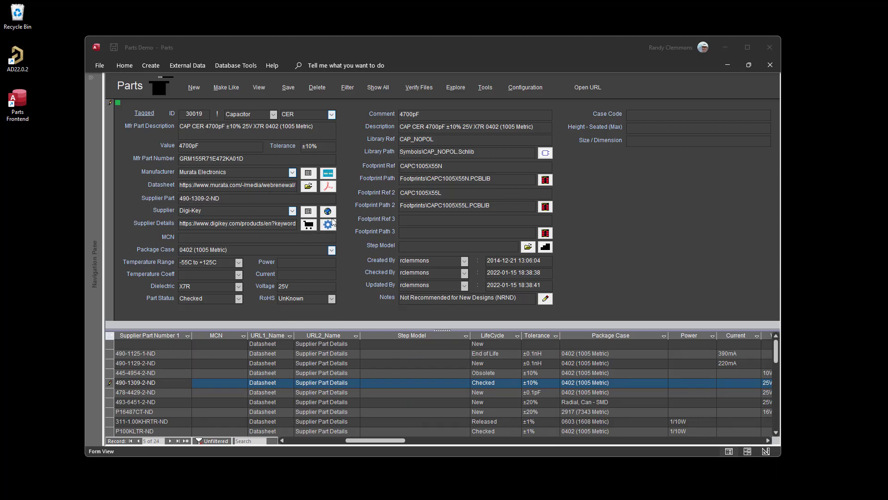
drag(887, 78, 609, 286)
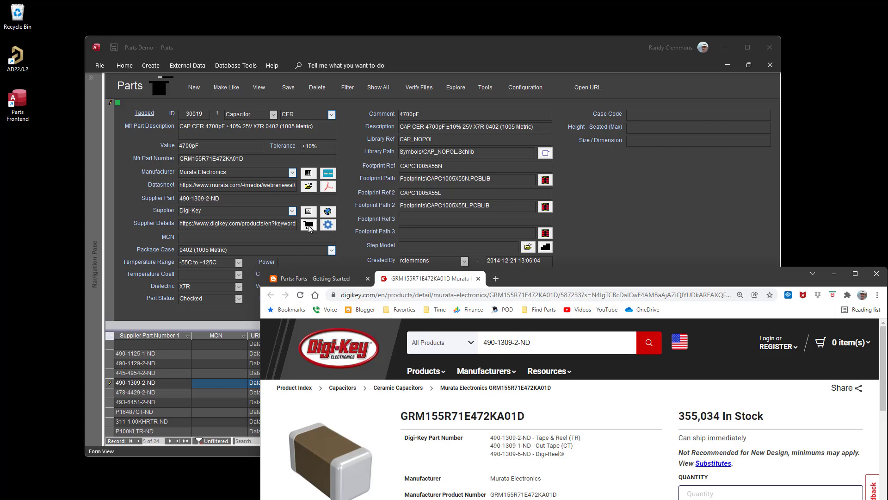
drag(555, 274, 428, 57)
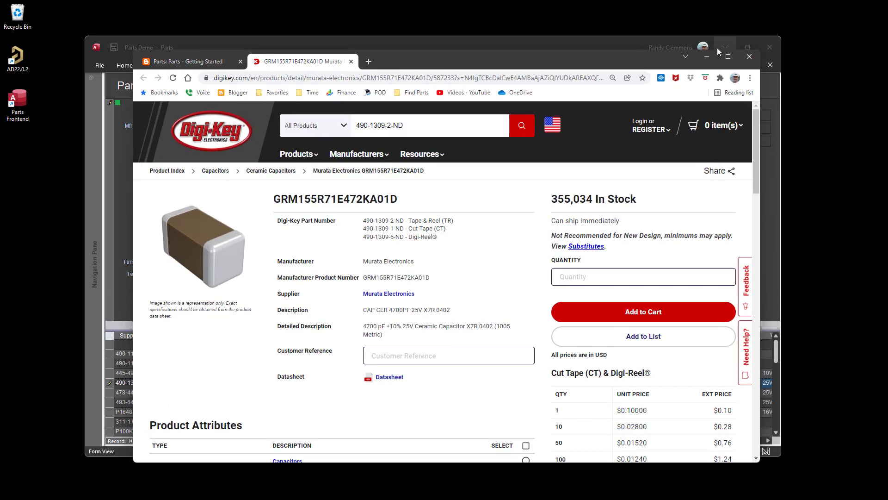
click(705, 56)
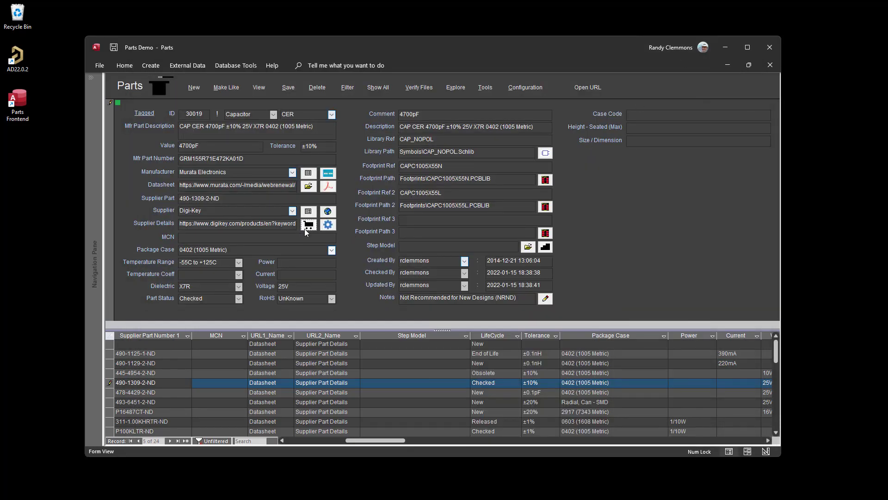
Step: Reopen the Digi-Key page for 490-1309-2-ND, reposition the browser window, and return to the Parts form
click(308, 226)
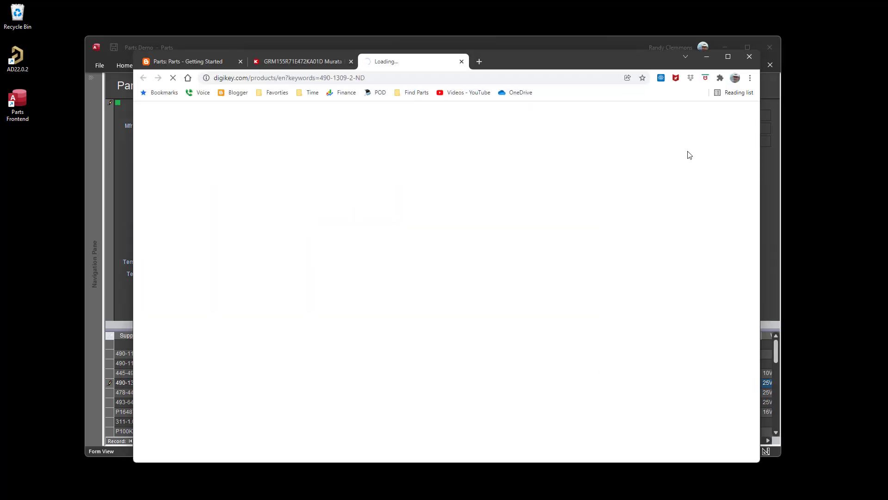
mouse_move(694, 132)
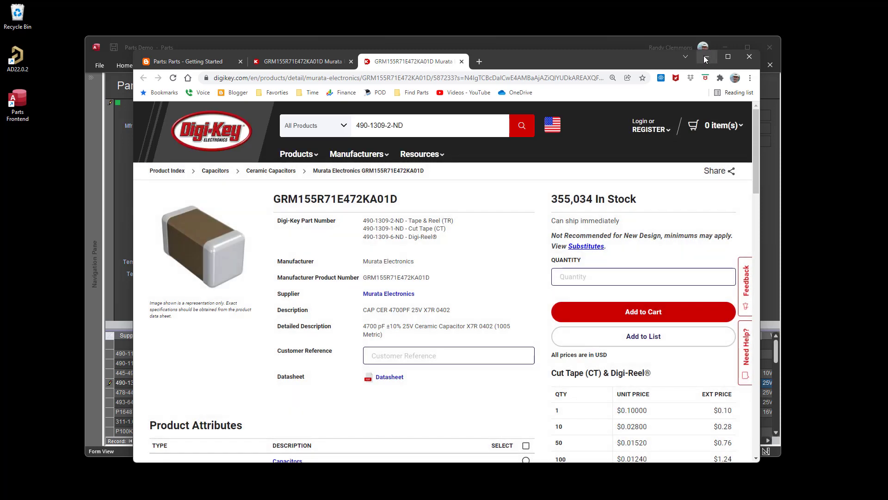
drag(575, 59, 596, 117)
click(501, 56)
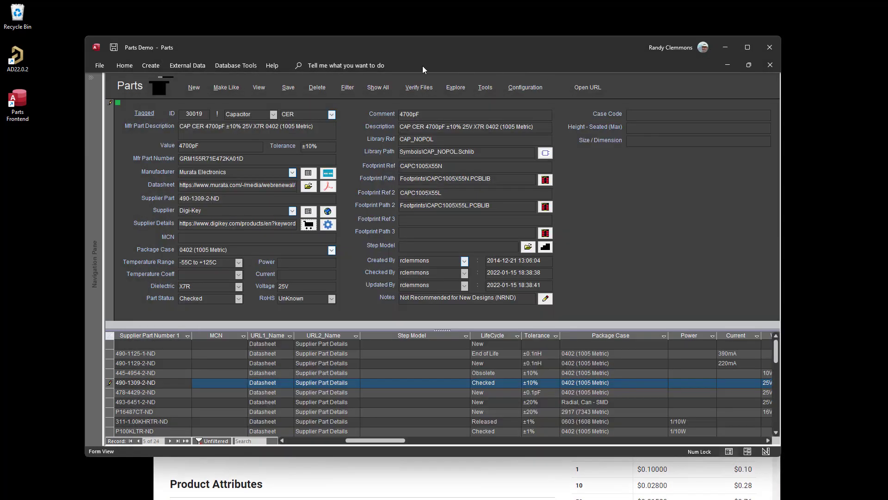
Step: Download the supplier parameters from the Digi-Key page into capacitor record 30019 and accept the parameter update
click(159, 88)
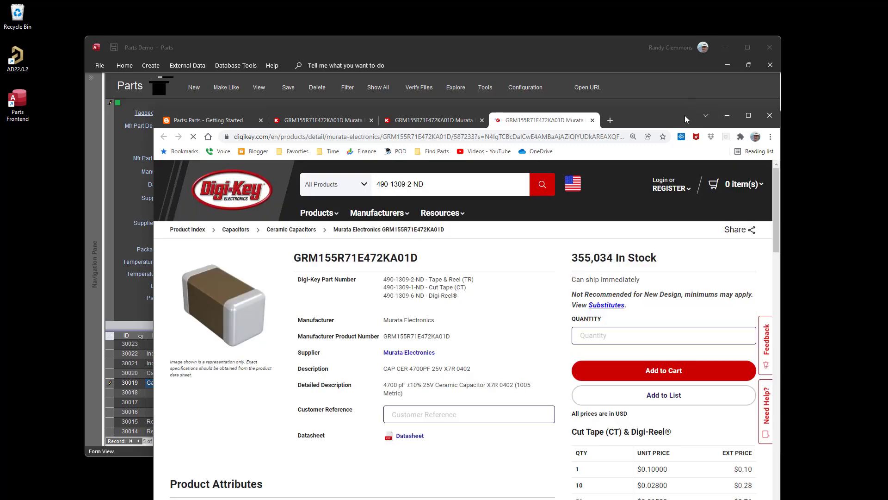
drag(658, 120, 703, 93)
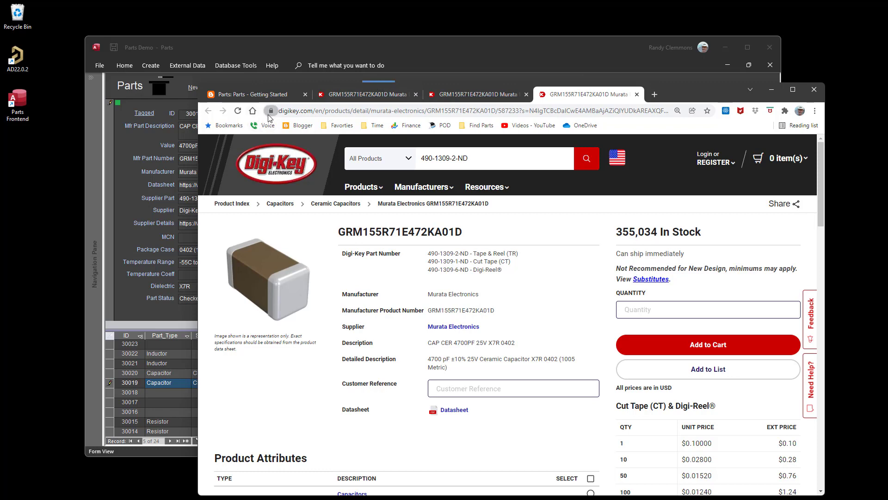
click(159, 93)
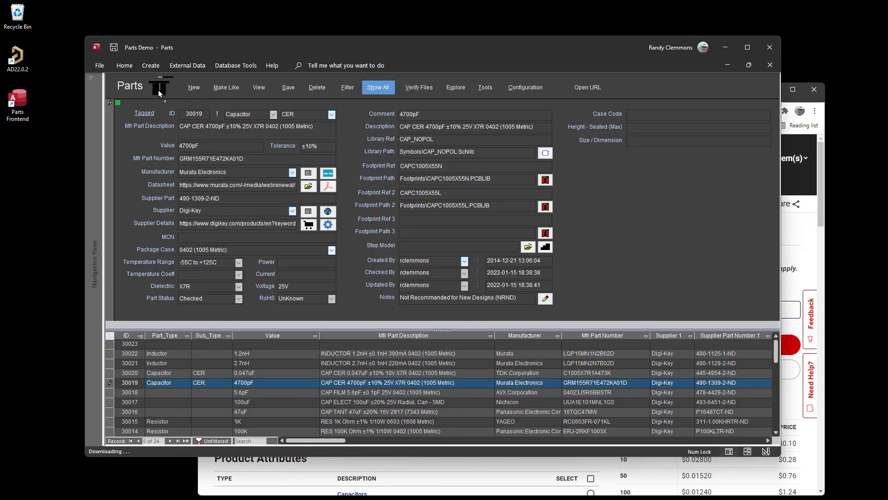
click(158, 91)
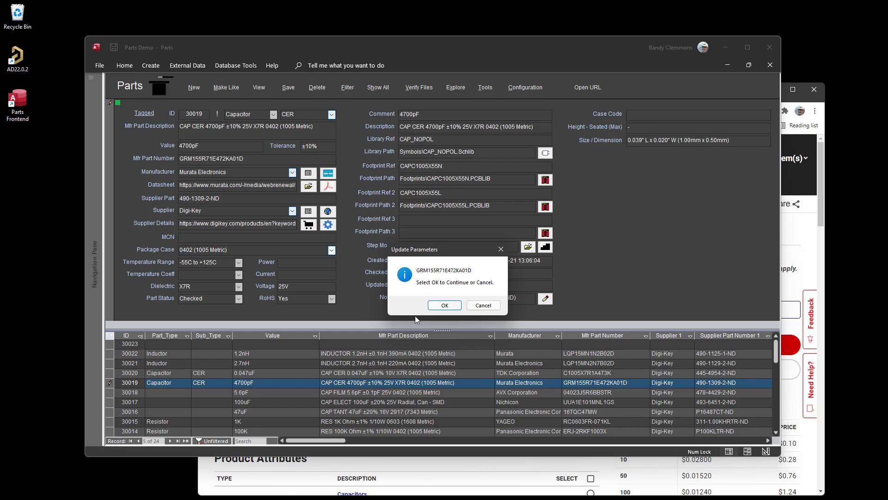
drag(464, 243, 437, 173)
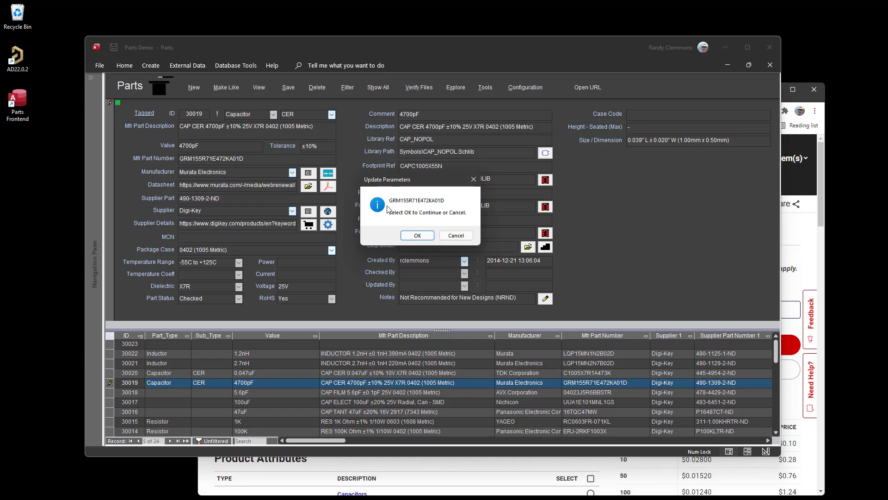
click(418, 236)
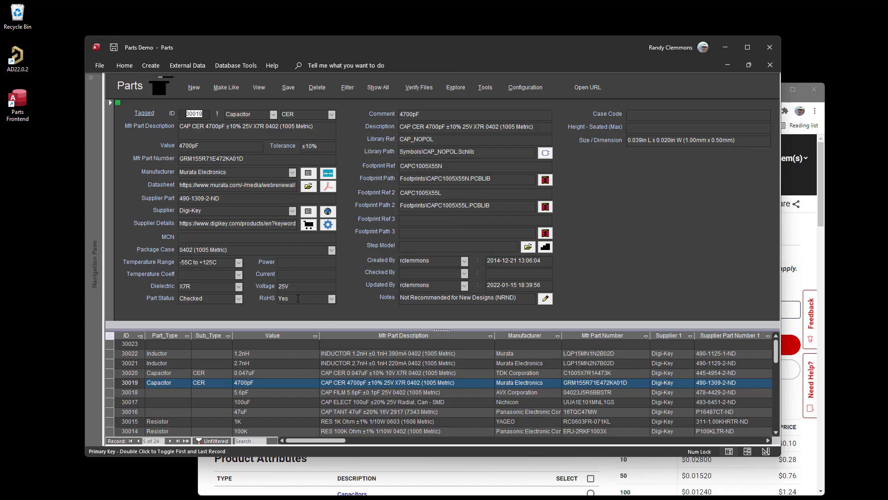
Step: Open the capacitor's Digi-Key page from the Parts form and examine its Product Attributes
click(308, 225)
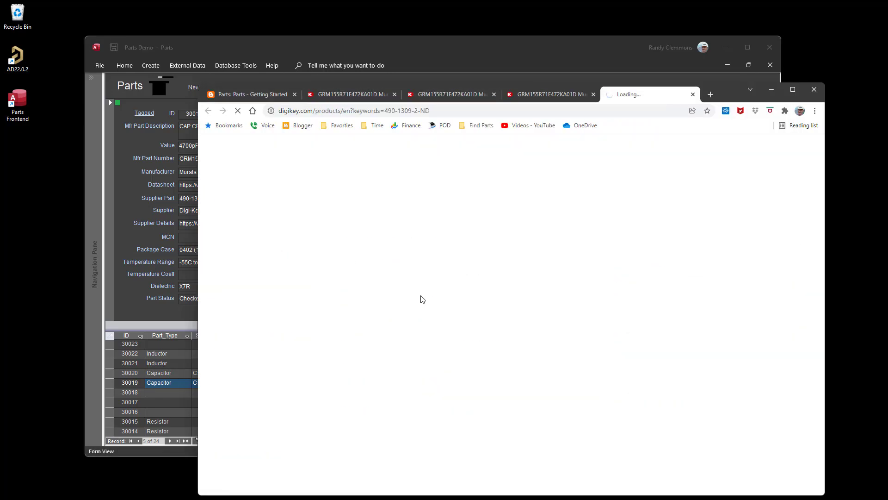
drag(731, 89, 636, 2)
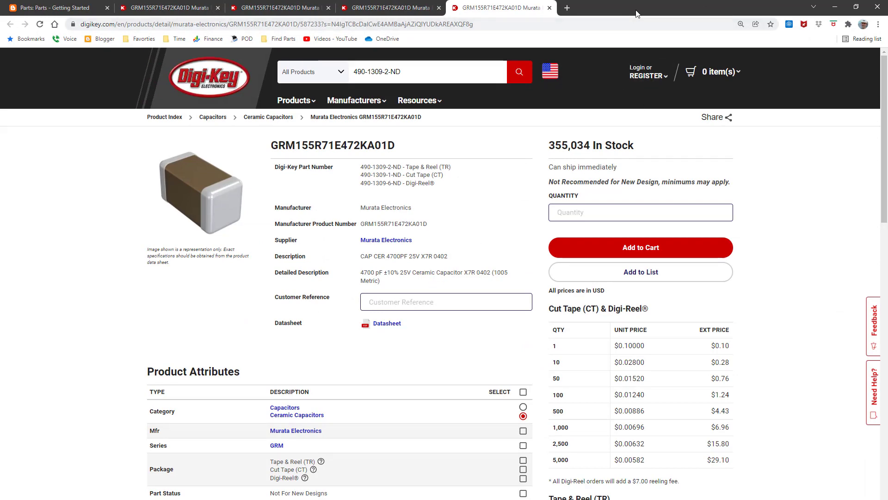
double_click(610, 10)
scroll(410, 347, down, 10)
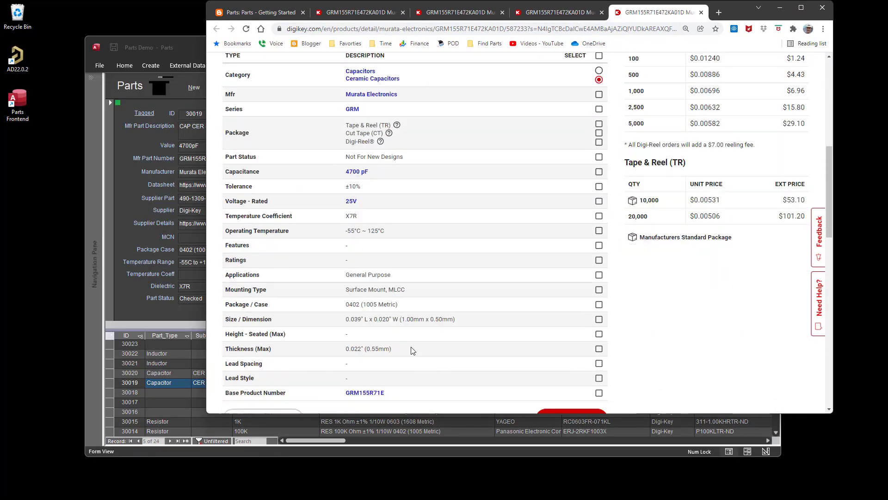
Step: Review the Digi-Key page's Environmental & Export Classifications and Additional Resources, and minimize the browser to return to the Parts form
scroll(410, 342, down, 5)
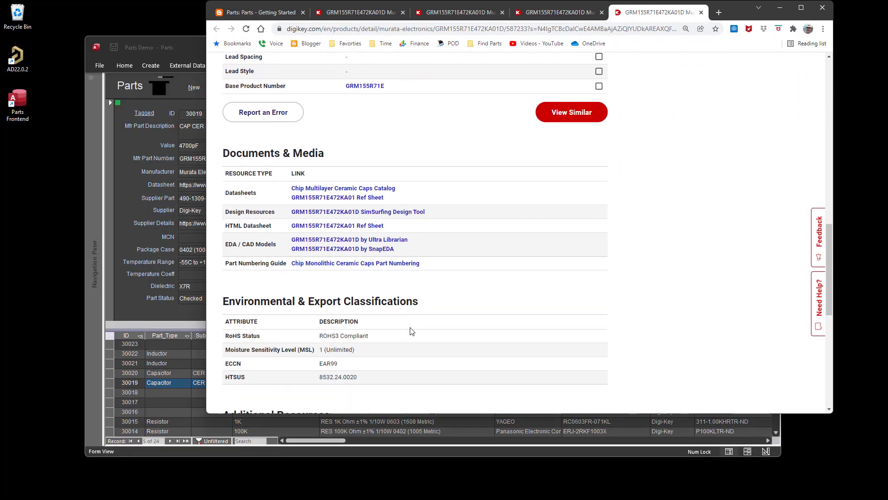
scroll(411, 329, down, 4)
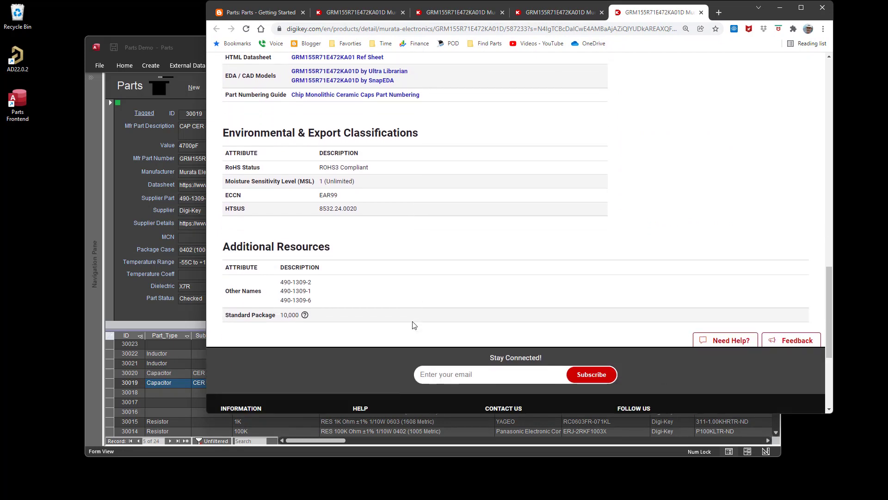
scroll(397, 232, up, 2)
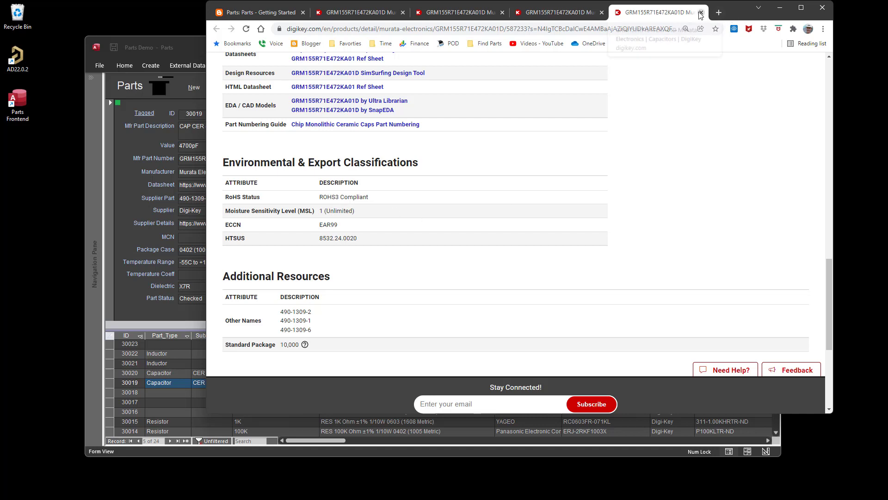
click(778, 7)
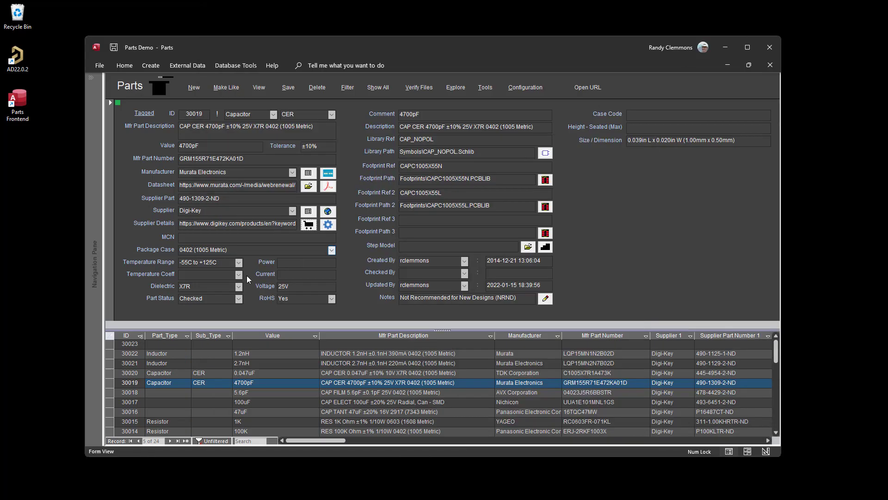
Step: Add ROHS3 as a semicolon-separated choice to the RoHS_Type value in the Config table and close the table
click(92, 77)
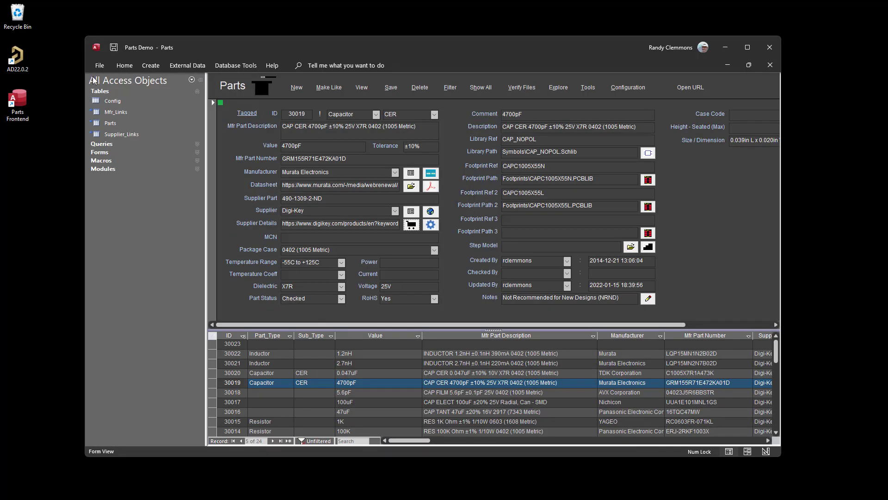
click(113, 101)
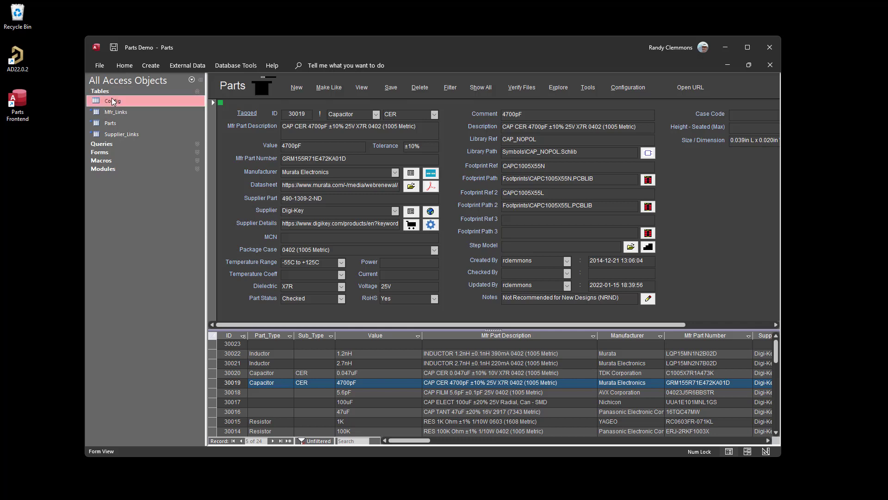
double_click(113, 102)
scroll(378, 274, down, 5)
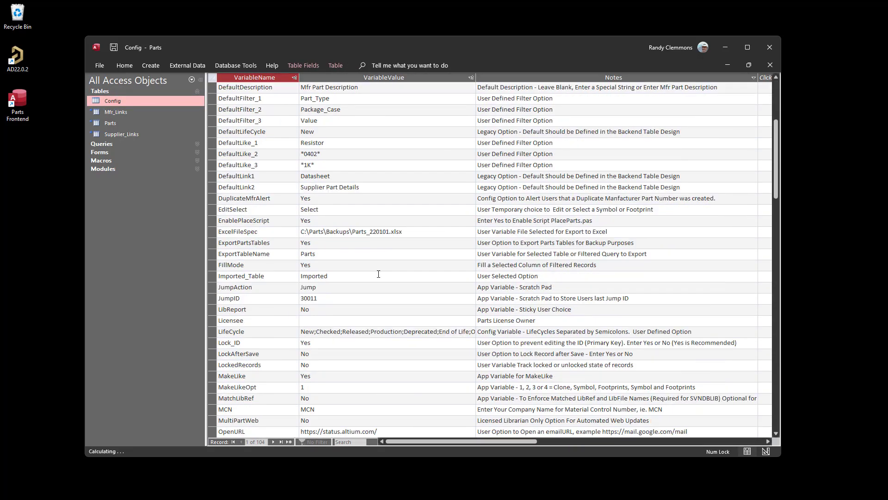
scroll(378, 273, down, 2)
scroll(378, 274, down, 3)
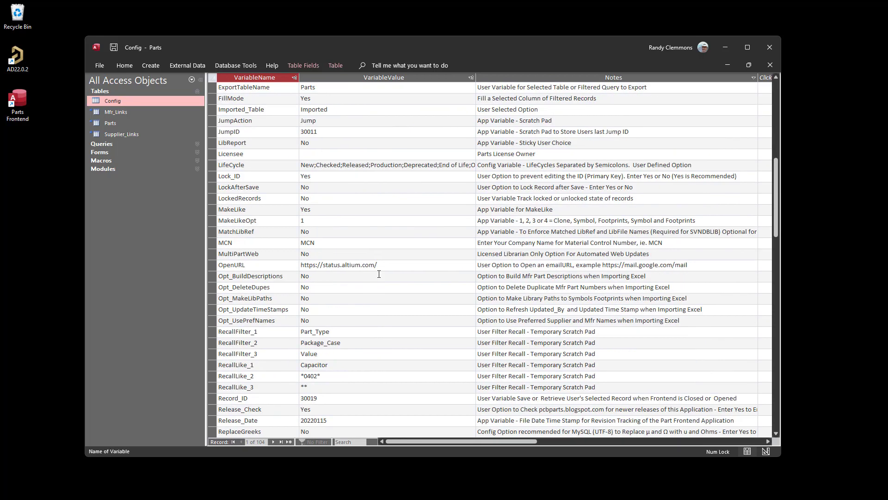
scroll(345, 287, down, 4)
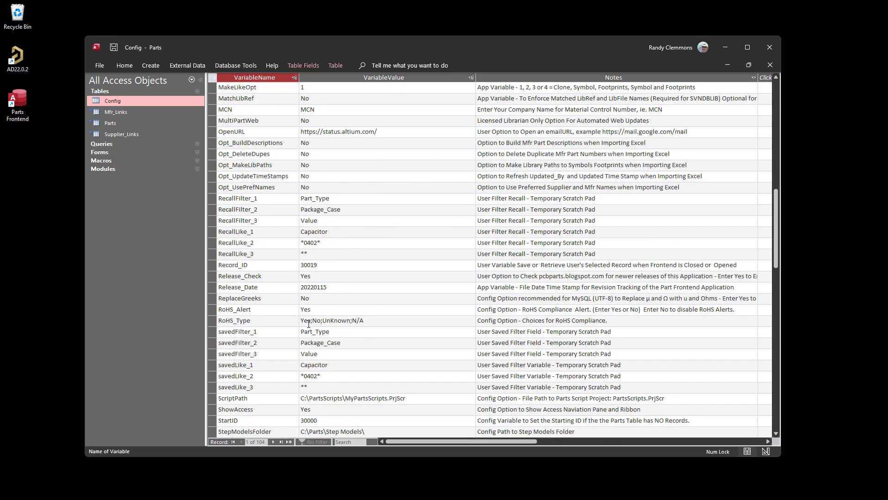
click(310, 320)
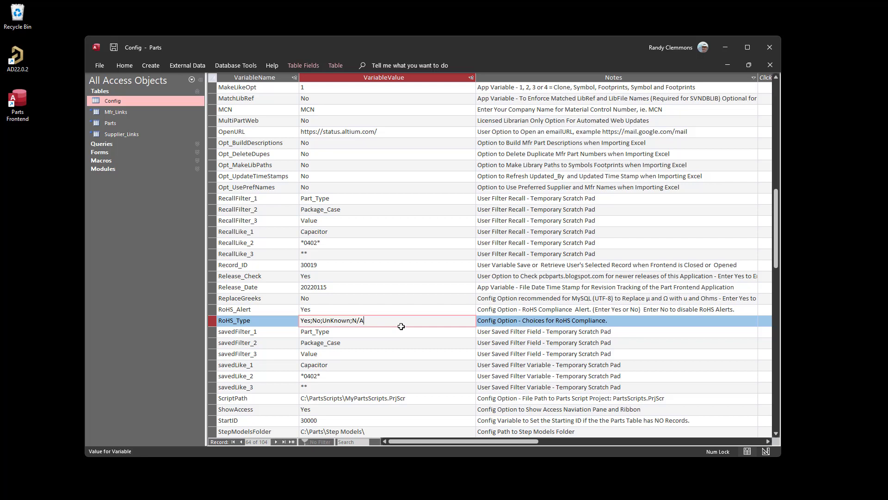
text(;ROHS3)
click(399, 273)
scroll(451, 250, up, 4)
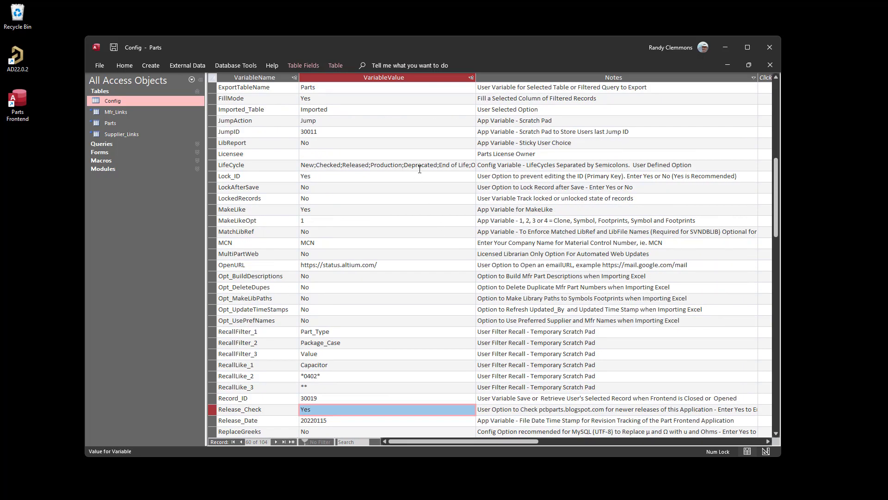
click(770, 67)
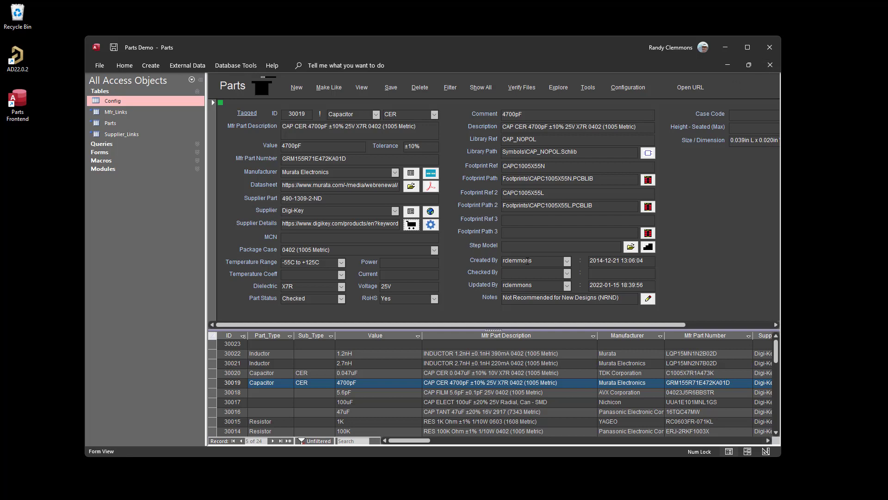
Step: Hide the object list beside the Parts form and inspect the RoHS choices offered for capacitor record 30019
click(342, 299)
click(341, 301)
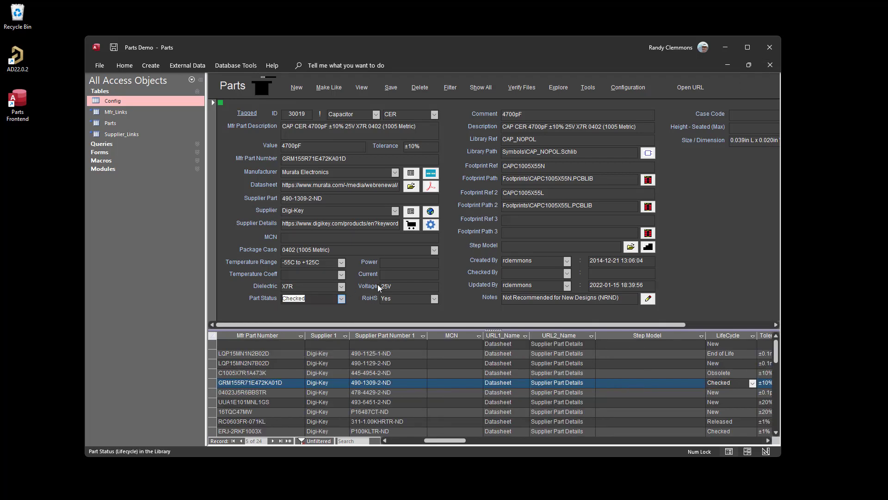
click(200, 80)
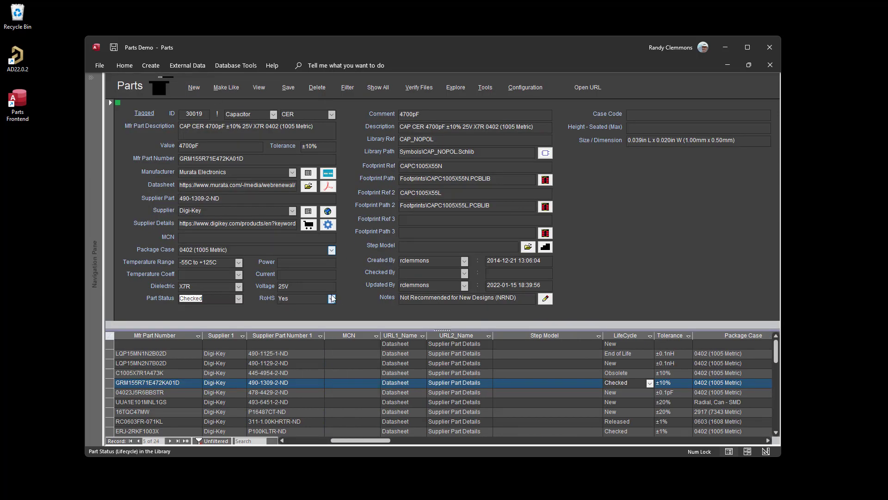
click(332, 298)
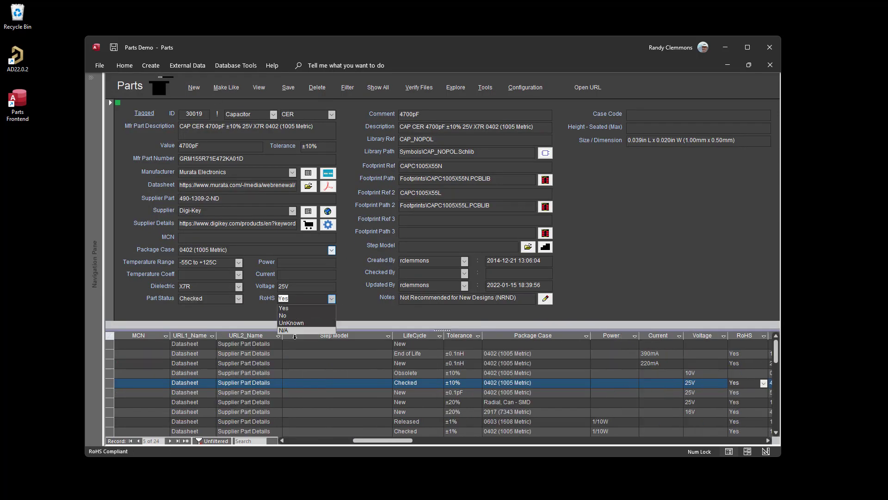
key(Tab)
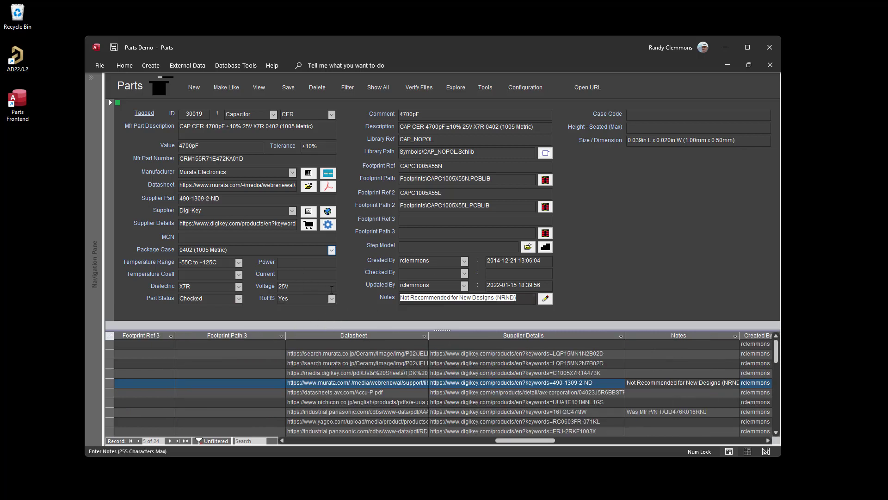
Step: Close the Parts database and reopen Parts_Frontend.accdb from the recent files
click(768, 48)
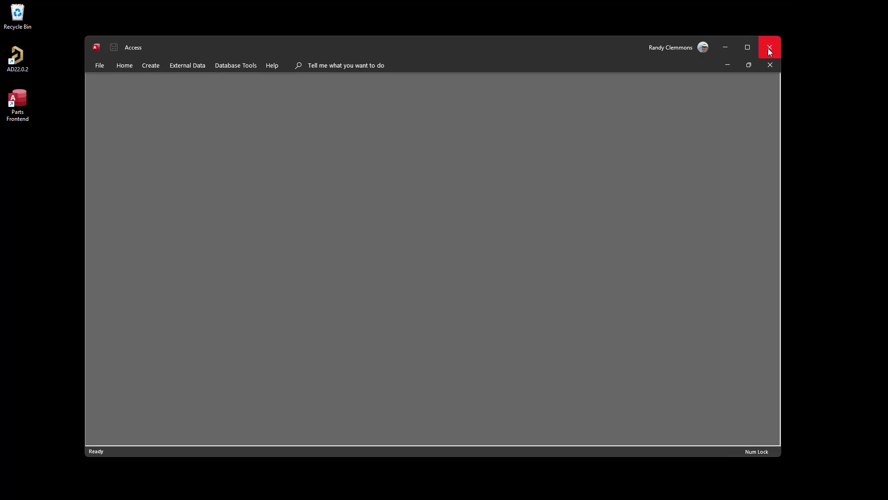
click(767, 48)
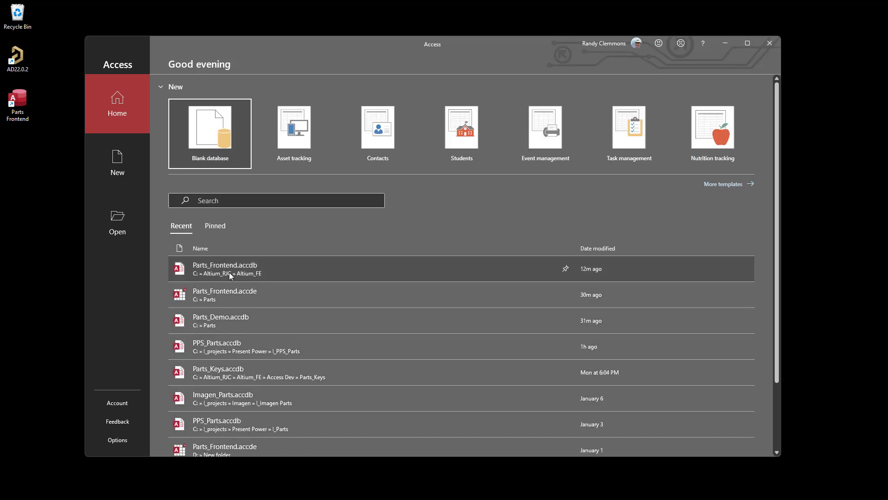
click(229, 272)
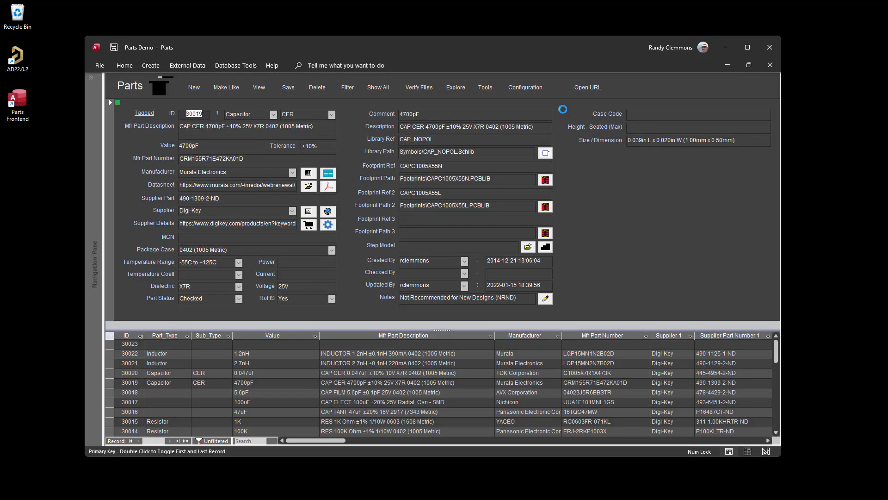
Step: Apply the configuration settings to reload the Parts form, and inspect the capacitor's RoHS choices without changing the selection
click(537, 90)
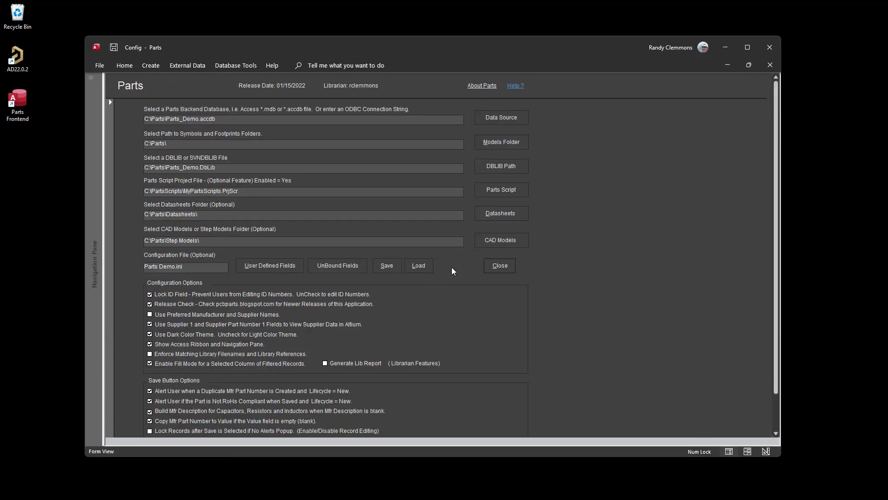
click(452, 265)
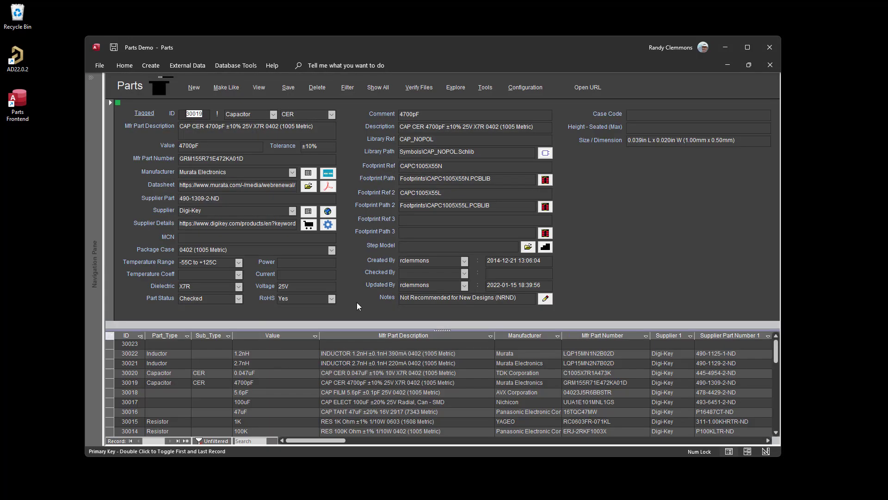
click(331, 298)
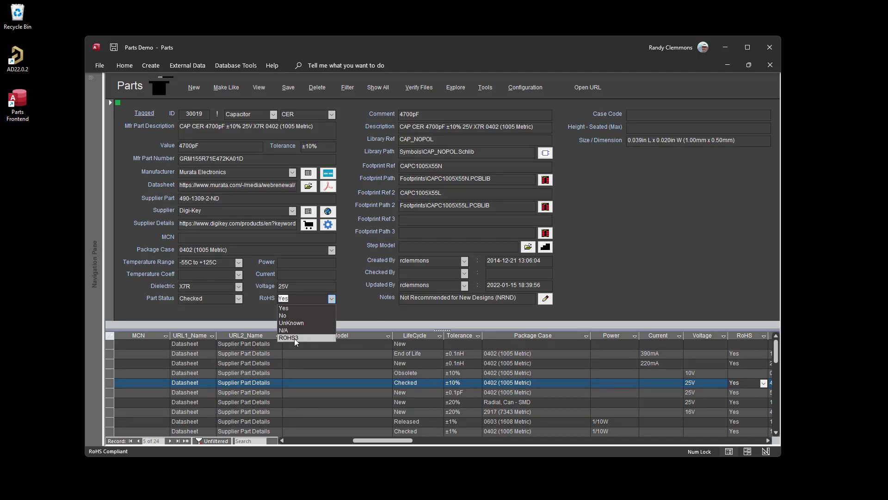
click(357, 309)
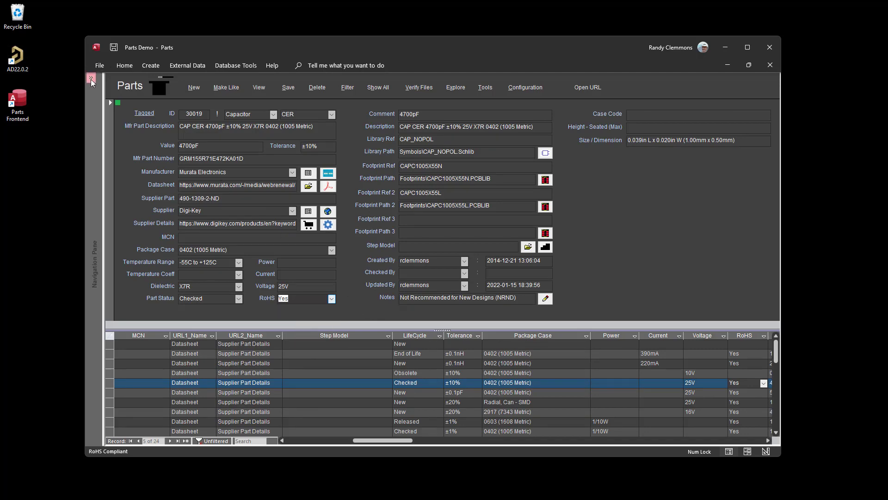
Step: Reopen the Config table and delete ROHS3 from the RoHS_Type choices
click(92, 79)
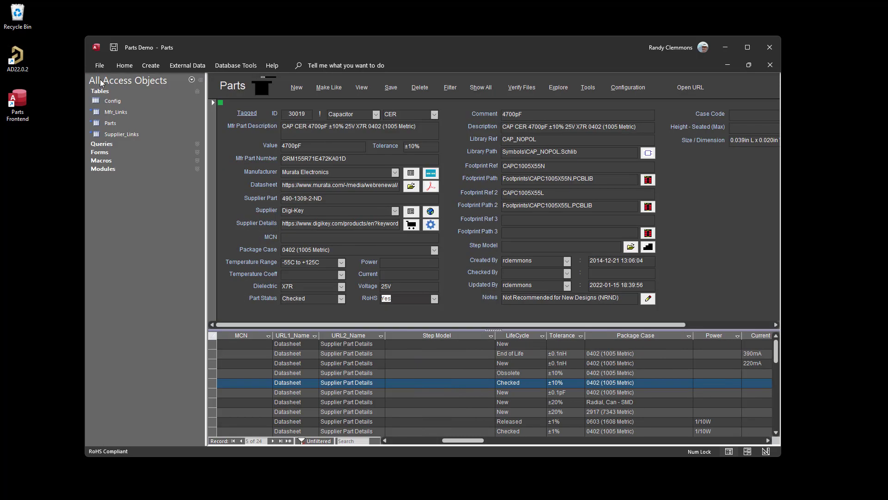
double_click(113, 104)
scroll(395, 372, down, 5)
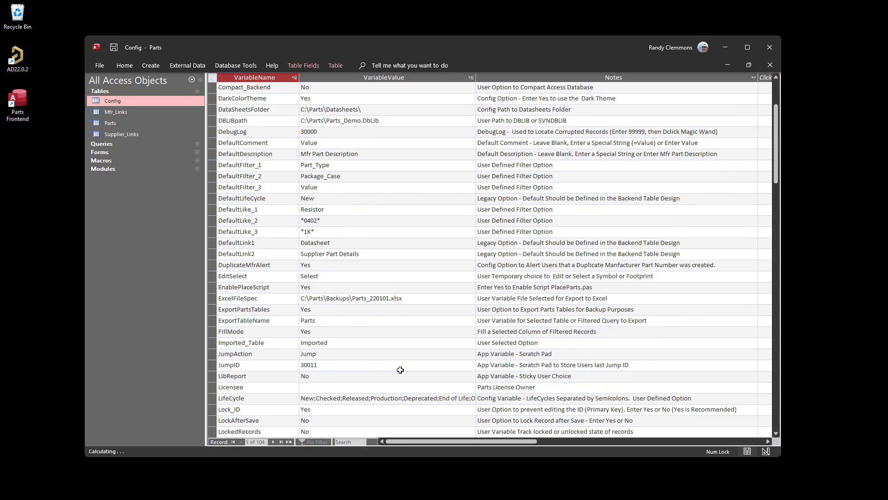
scroll(395, 372, down, 10)
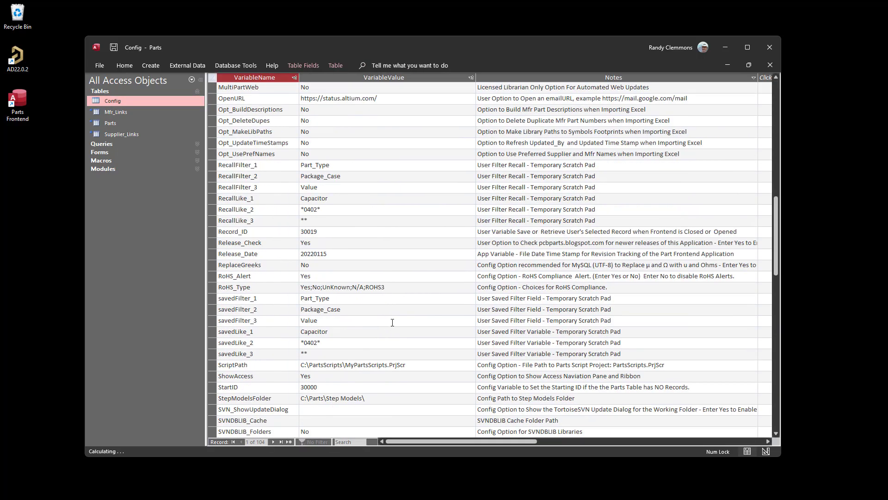
click(421, 287)
key(BackSpace)
key(BackSpace)
key(BackSpace)
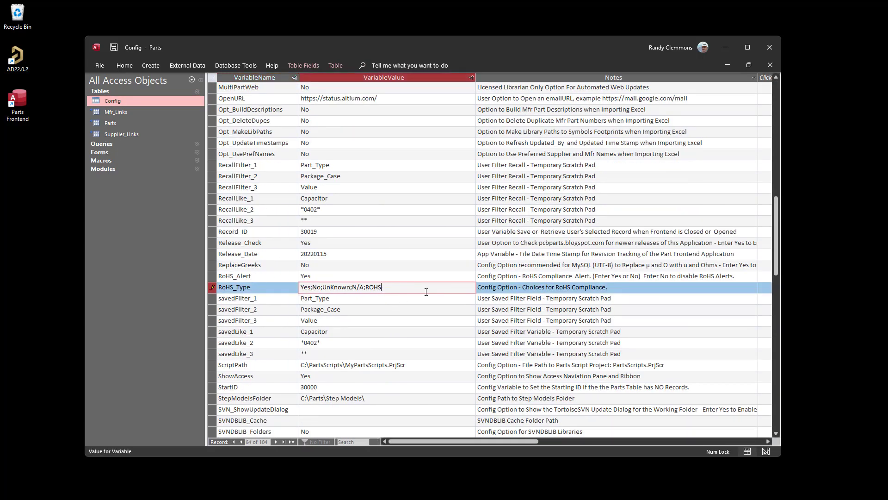
key(BackSpace)
key(BackSpace)
click(654, 287)
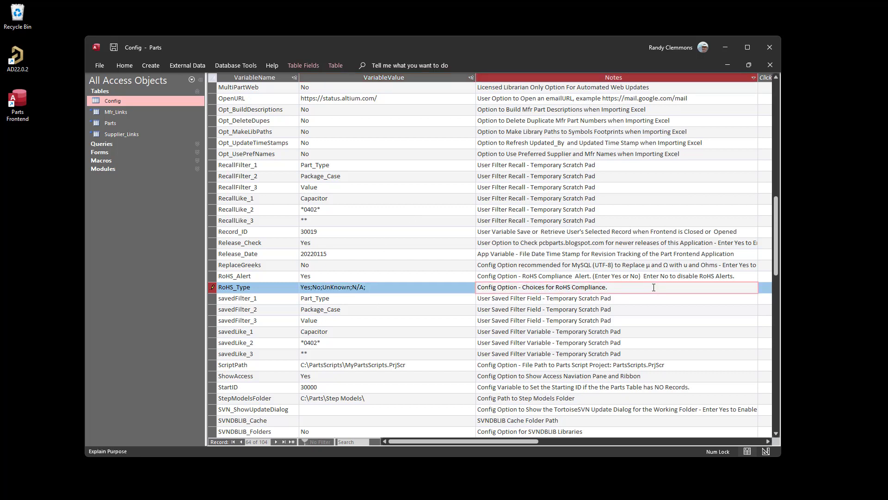
Step: Remove the trailing semicolon so RoHS_Type reads Yes;No;UnKnown;N/A, and close the Config table
click(382, 289)
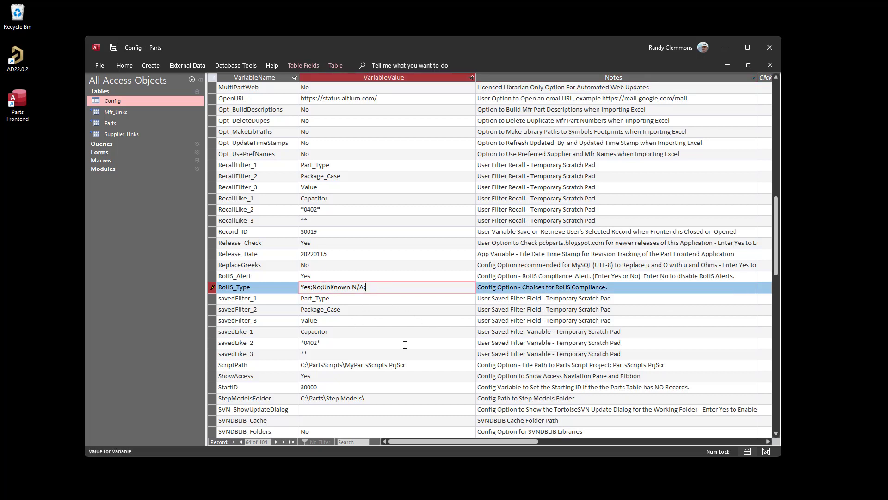
key(Up)
key(Up)
key(Up)
key(Up)
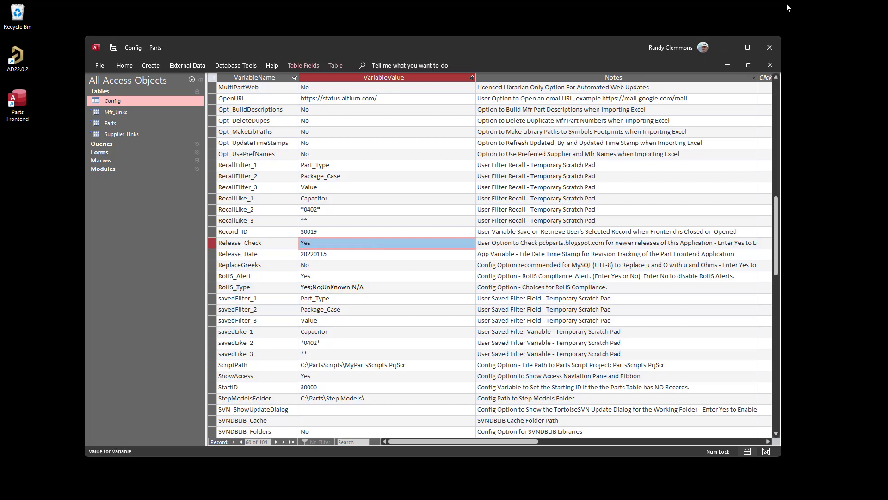
click(770, 65)
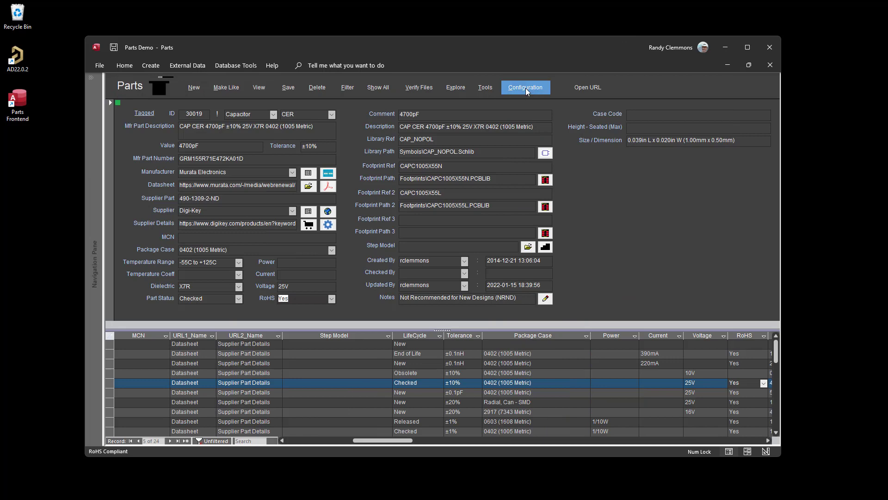
Step: Reapply the configuration to refresh the Parts form and check the capacitor's RoHS list, keeping its current selection
click(526, 88)
click(449, 265)
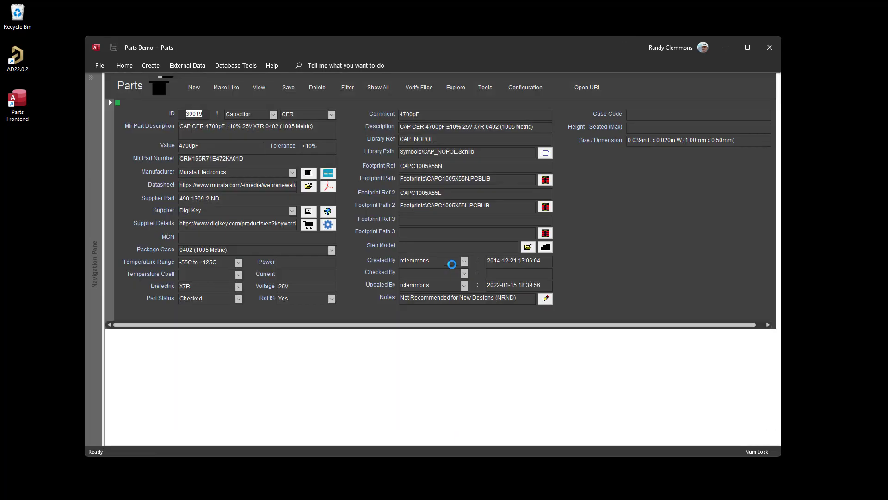
click(332, 299)
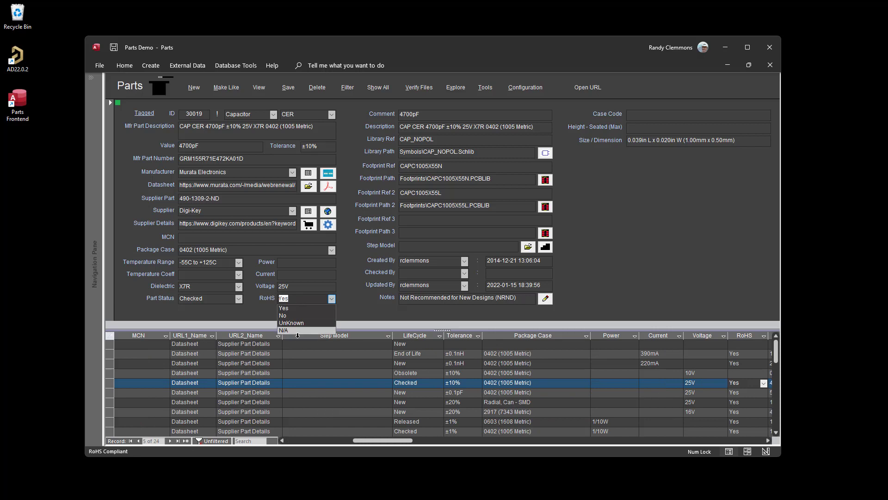
click(364, 308)
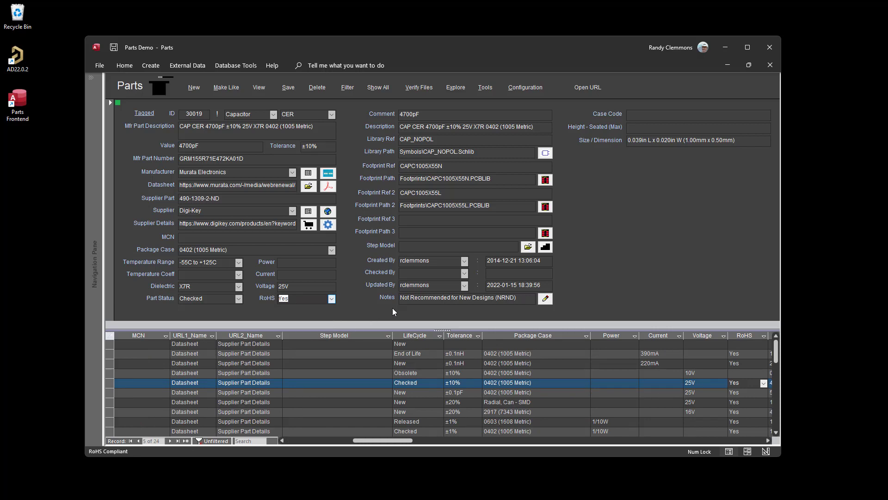
Step: Open the Parts configuration form and review the Save Button Options
click(520, 87)
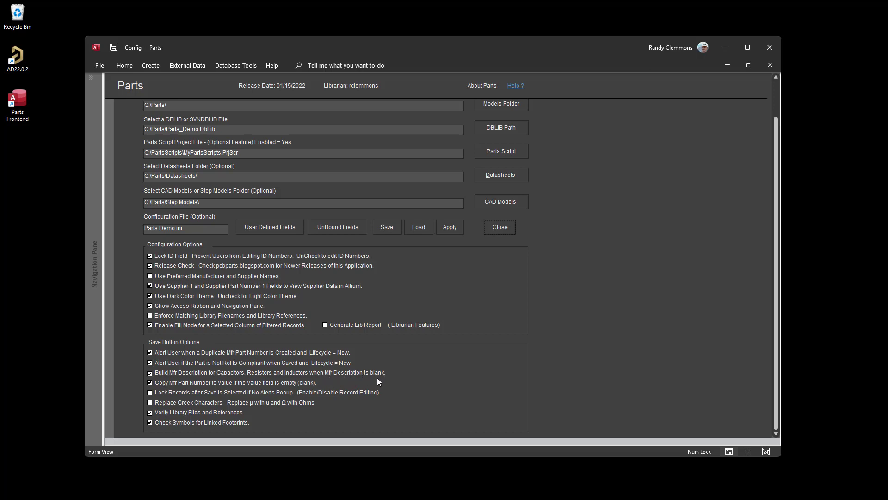
Step: Close the configuration form, clear the 4700pF capacitor's Mfr Part Description, and save the record to rebuild the description
click(492, 233)
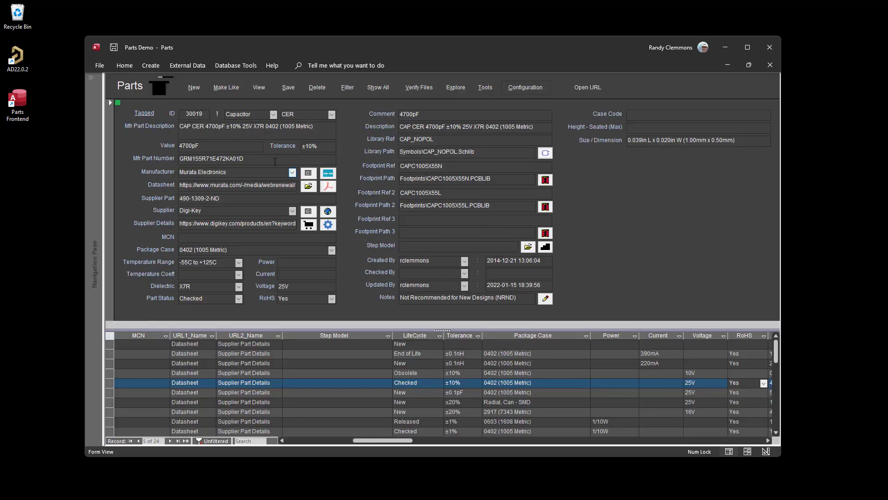
drag(320, 125, 155, 126)
key(Delete)
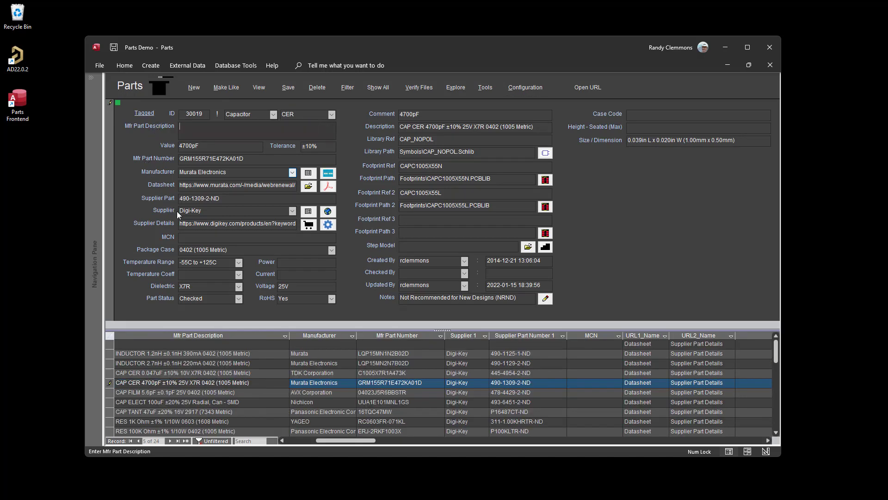
click(288, 89)
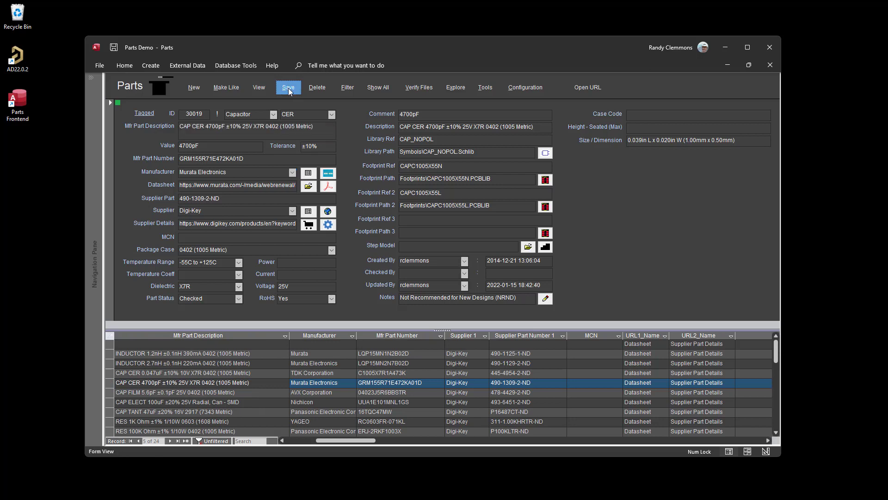
click(229, 138)
click(294, 113)
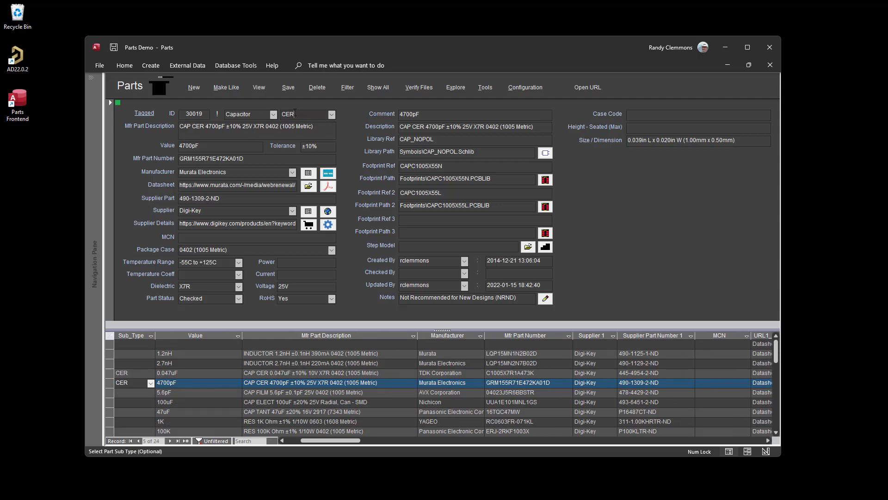
Step: Delete the blank part record with ID 30023 from the Parts table
drag(319, 440, 275, 441)
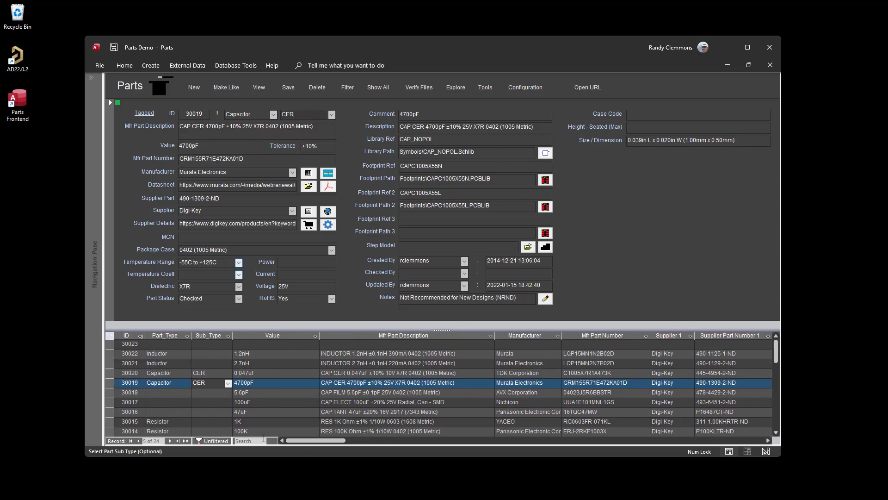
click(174, 344)
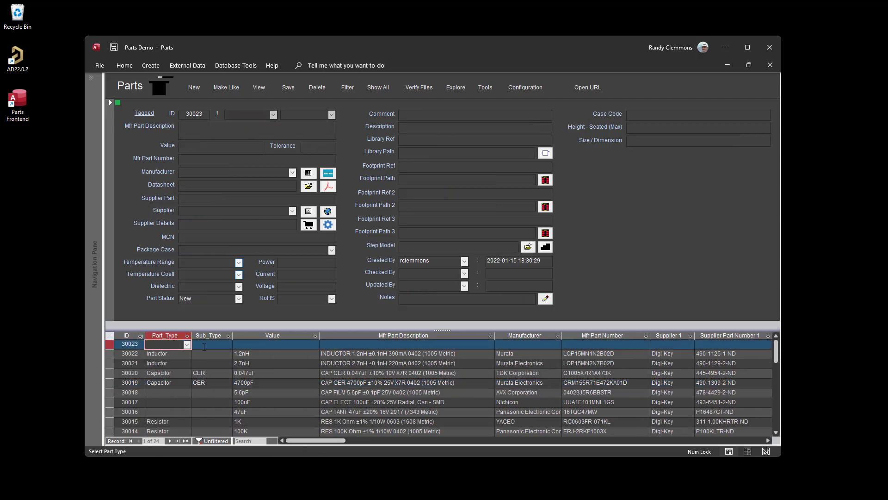
click(250, 114)
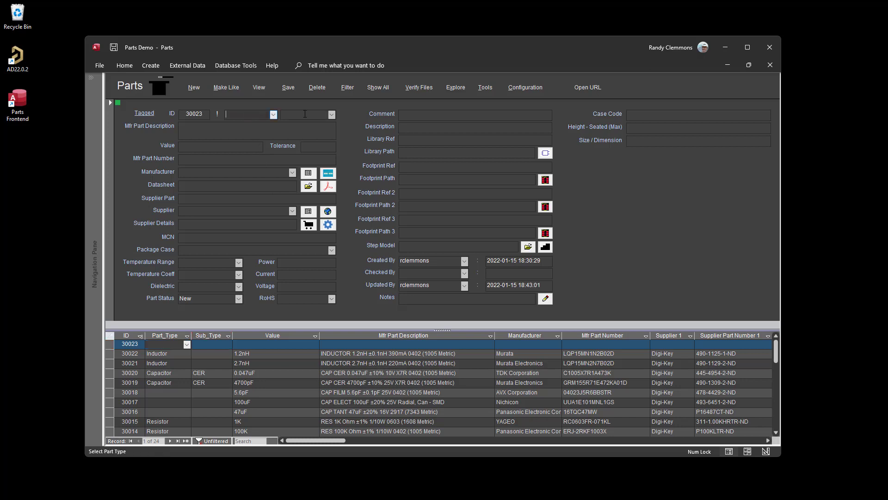
click(298, 114)
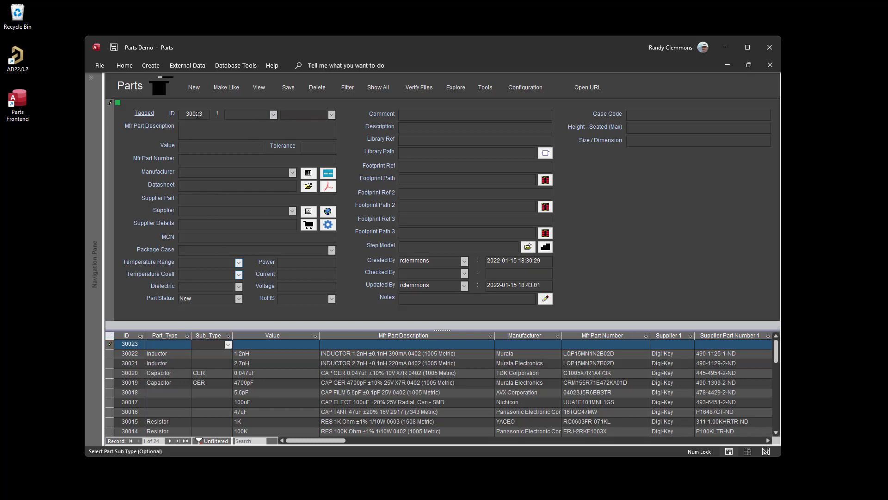
click(323, 92)
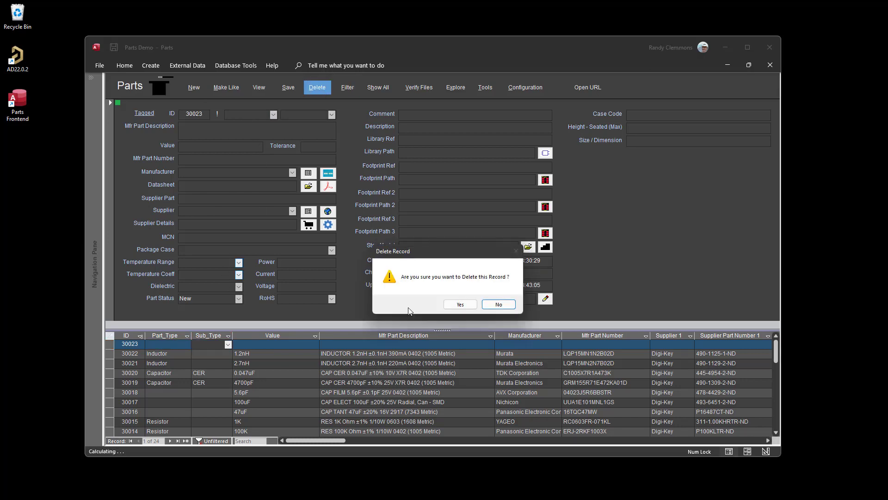
click(458, 304)
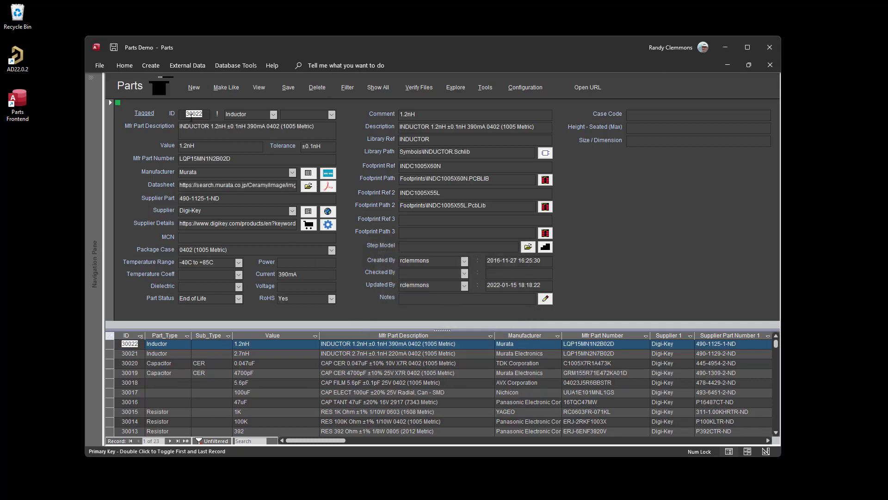
Step: Go to the 0.047uF capacitor record, clear its Mfr Part Description, and save it to rebuild the description
double_click(191, 114)
double_click(191, 115)
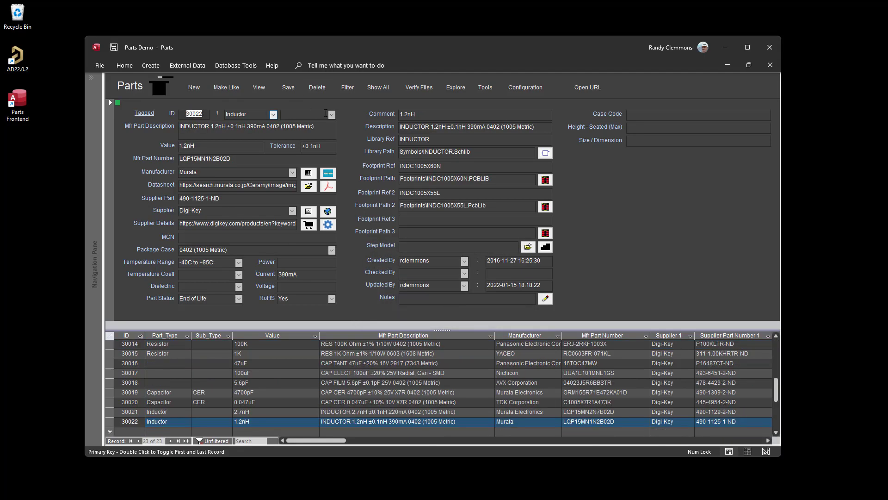
scroll(351, 168, down, 1)
scroll(351, 168, up, 2)
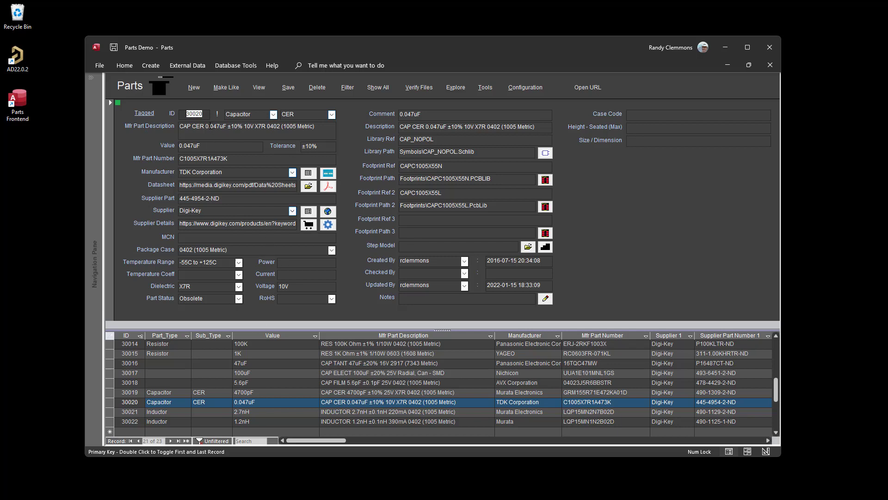
key(Tab)
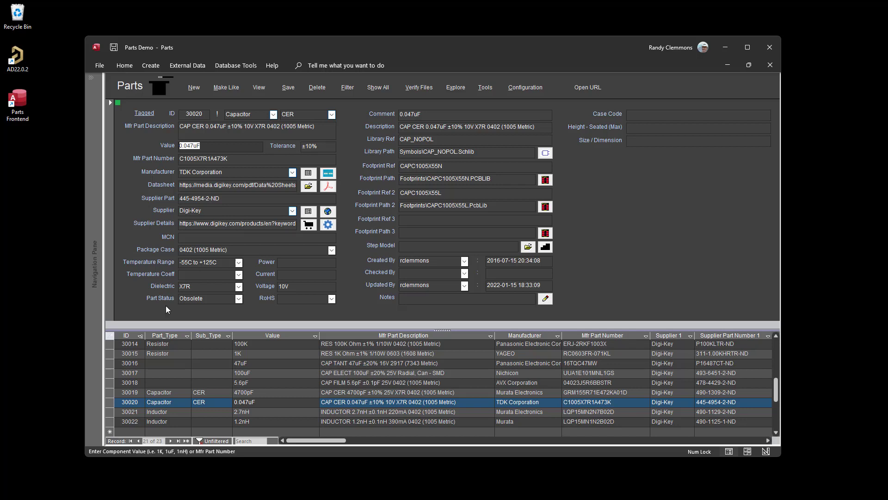
click(203, 237)
drag(315, 127, 162, 133)
key(Delete)
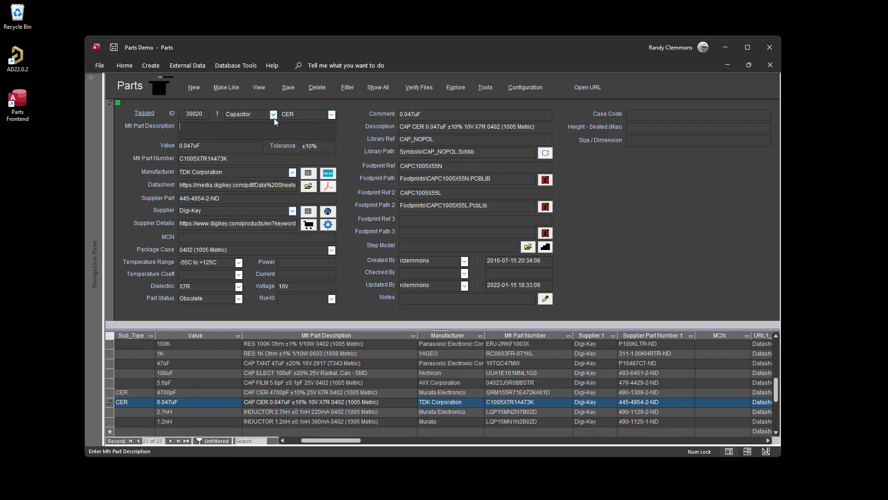
click(287, 90)
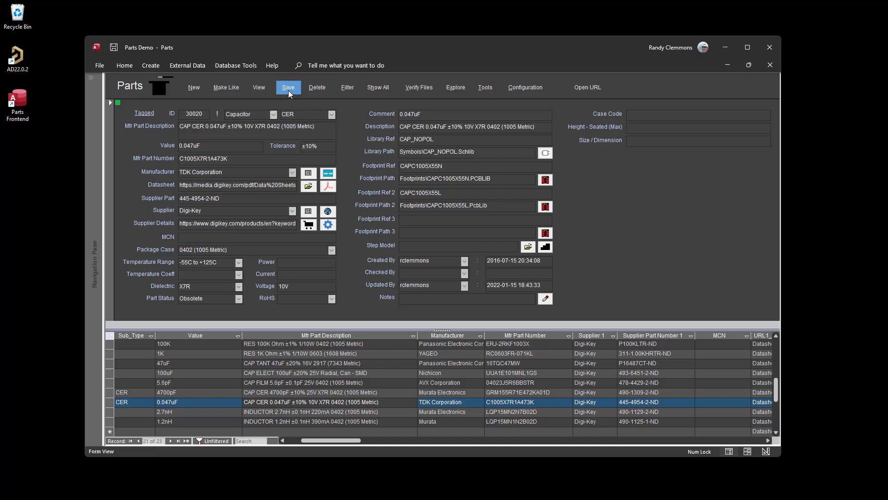
click(268, 135)
drag(318, 126, 171, 123)
drag(320, 125, 170, 136)
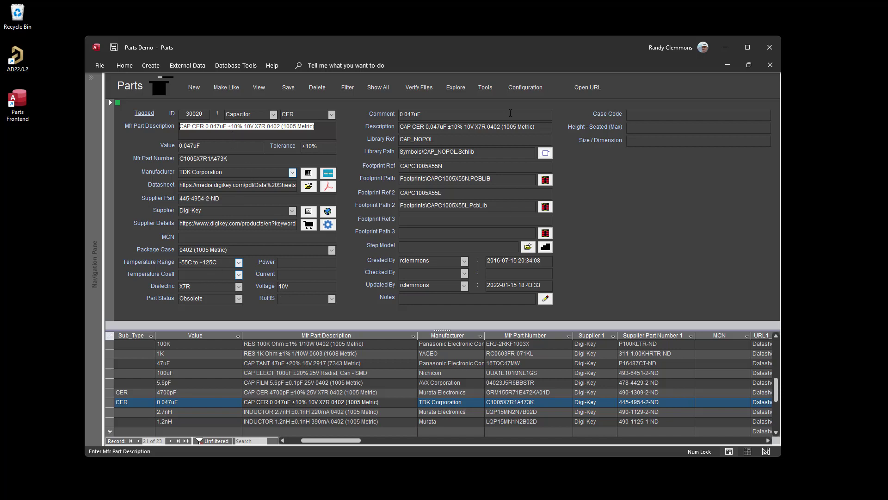
Step: Load the Parts_220101.xlsx backup with the Import Excel tool and map all matching source and destination fields
click(484, 87)
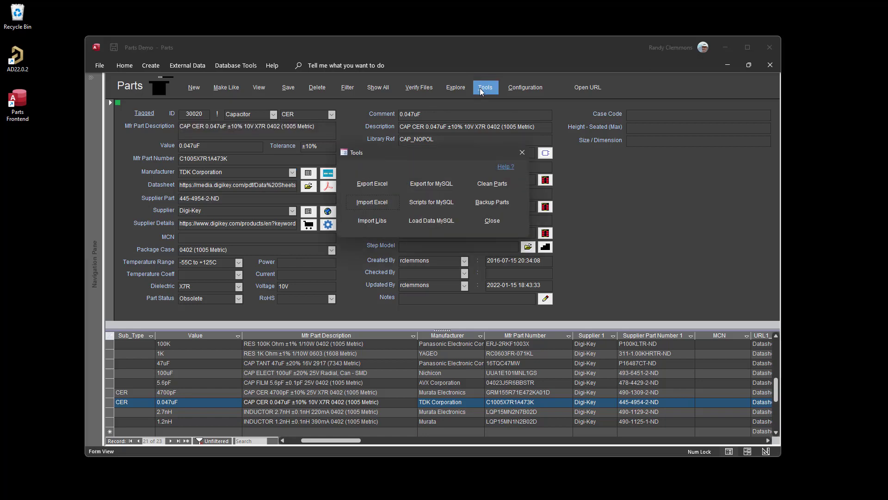
click(372, 202)
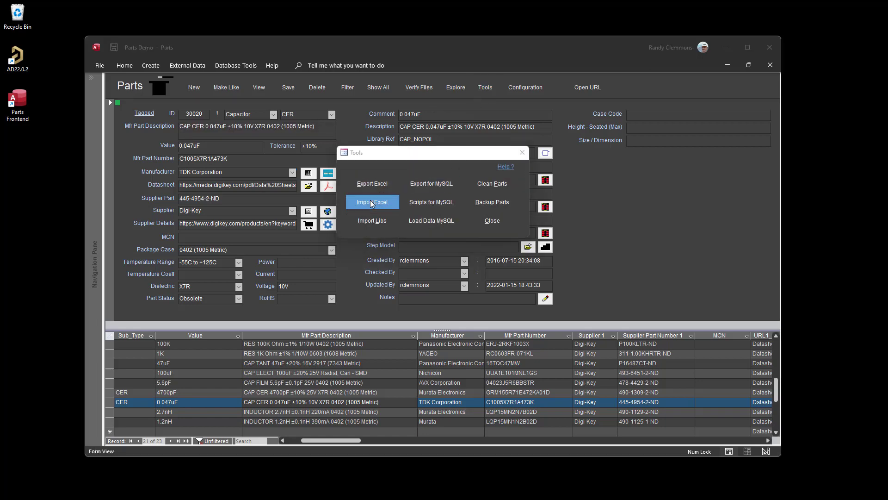
double_click(467, 243)
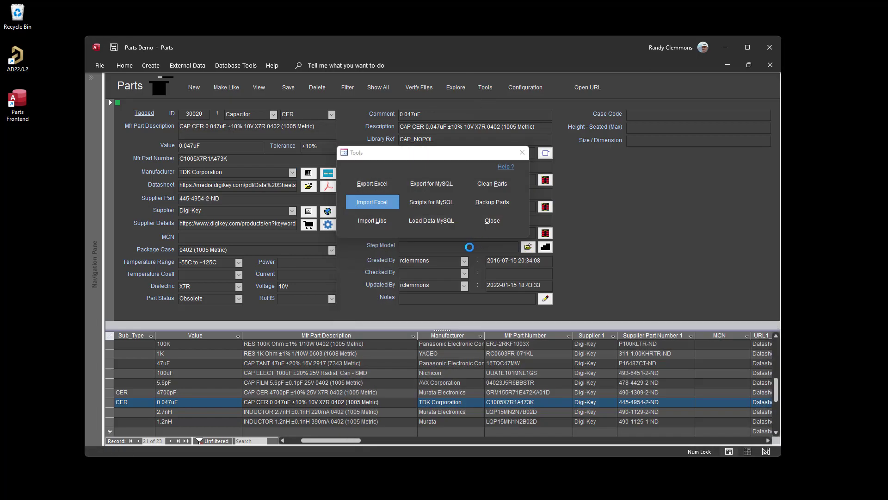
click(331, 238)
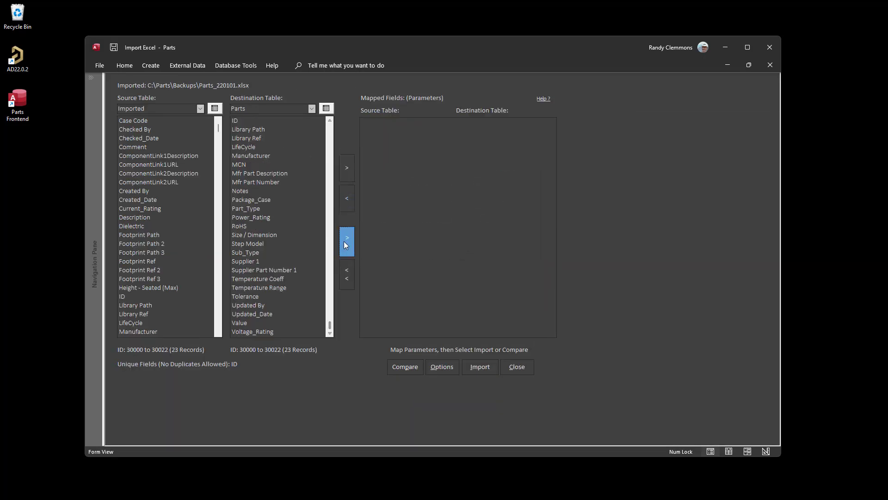
click(345, 241)
Step: Review the Import Options, including Build Mfr Part Descriptions, and close the import form without importing
click(437, 368)
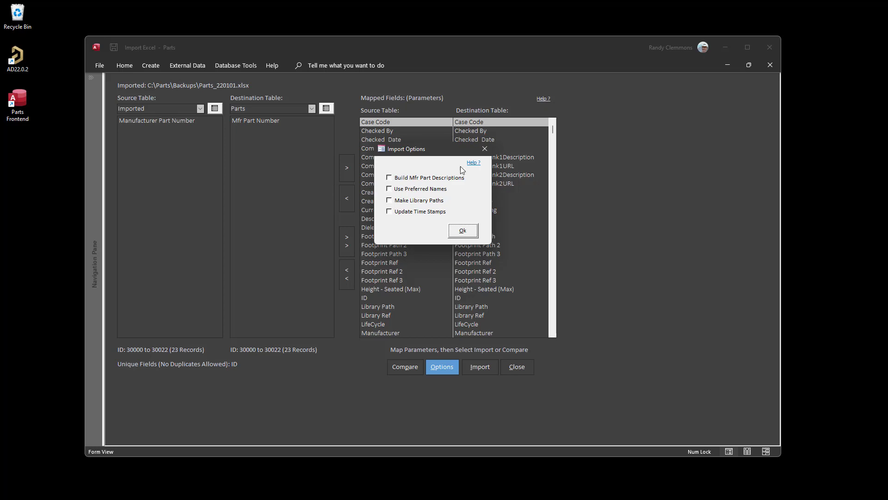
click(454, 234)
click(517, 367)
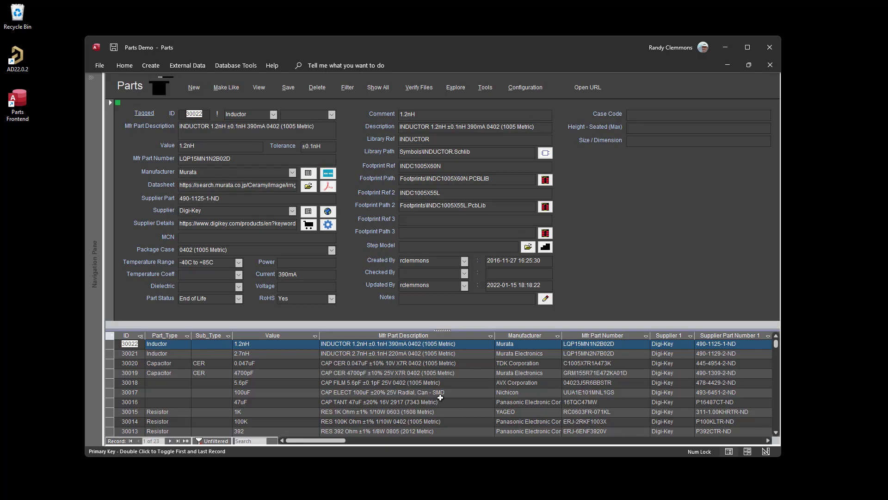
Step: Review the Build Mfr Description save option, apply the configuration, and examine the 1.2nH inductor's Mfr Part Description
click(532, 87)
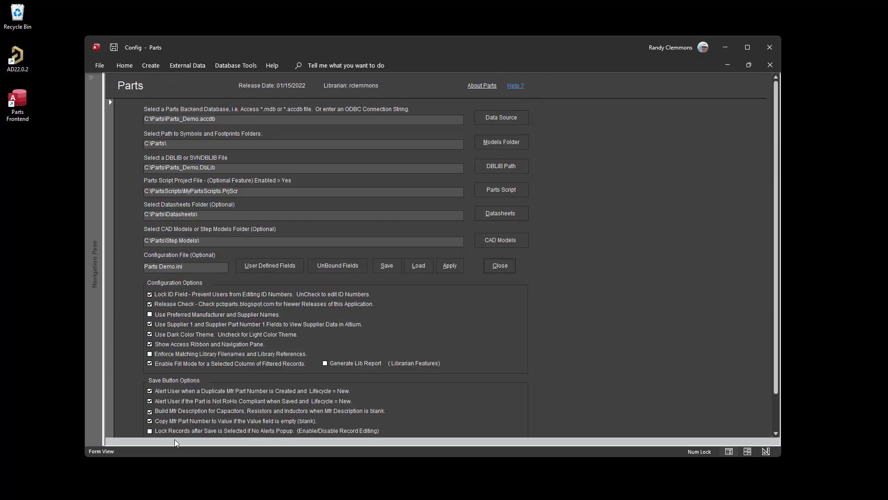
scroll(203, 369, down, 1)
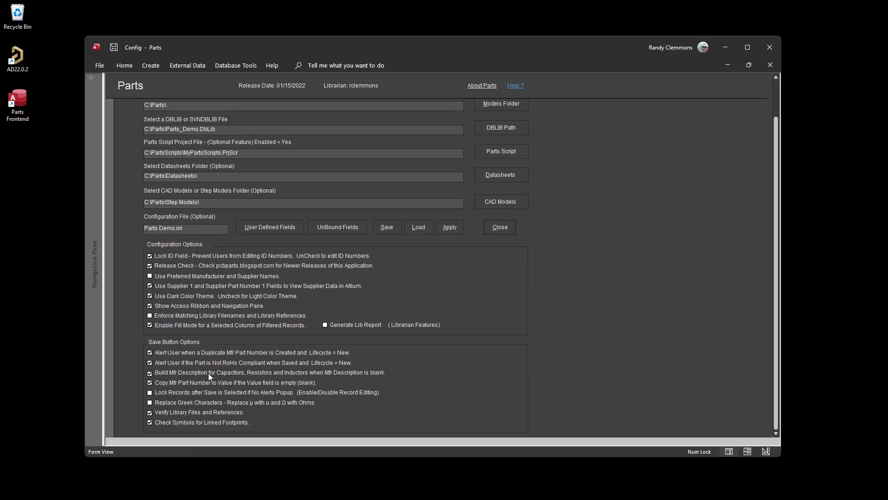
click(451, 227)
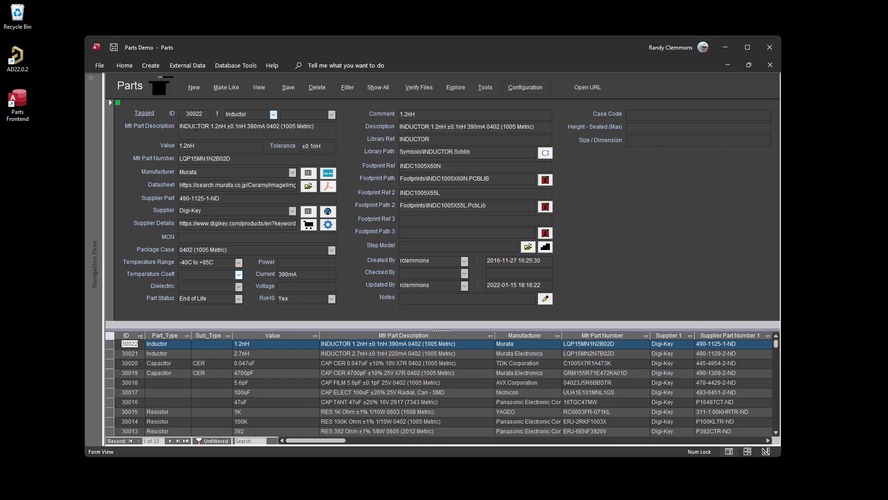
click(195, 127)
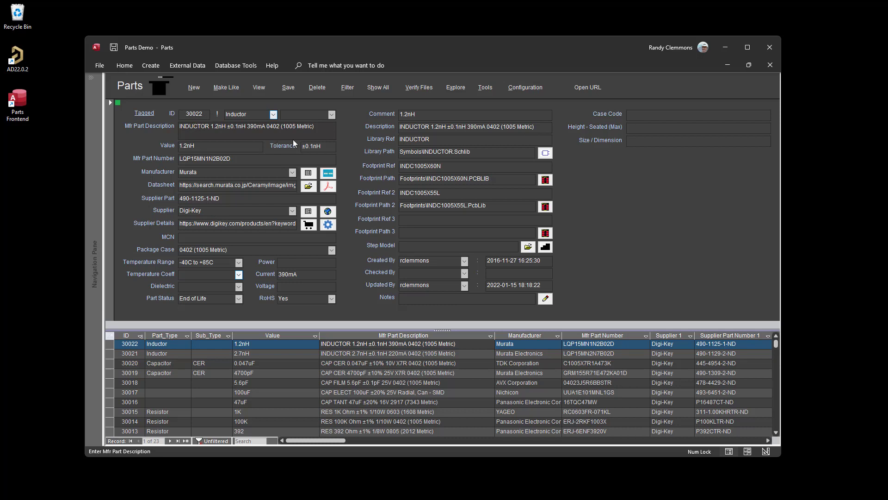
drag(321, 129, 156, 129)
click(215, 137)
Step: Reopen the configuration form to review the Copy Mfr Part Number to Value option, and close it
click(525, 87)
scroll(301, 324, down, 2)
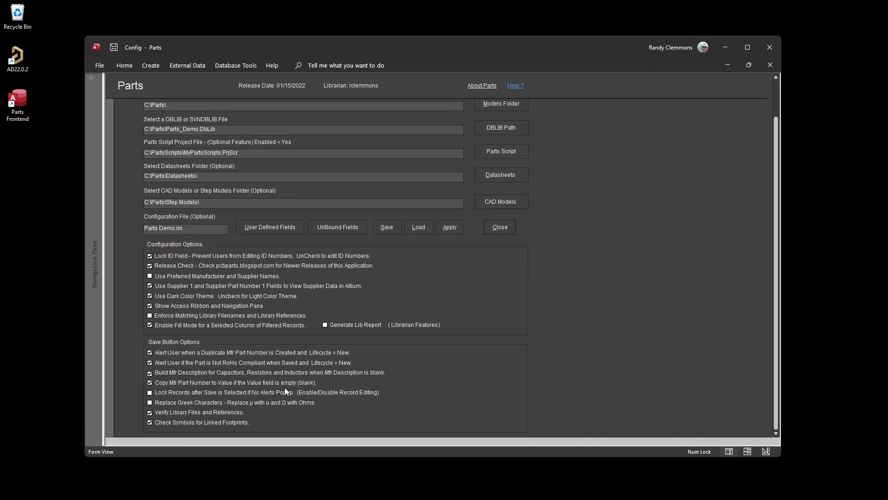
click(503, 230)
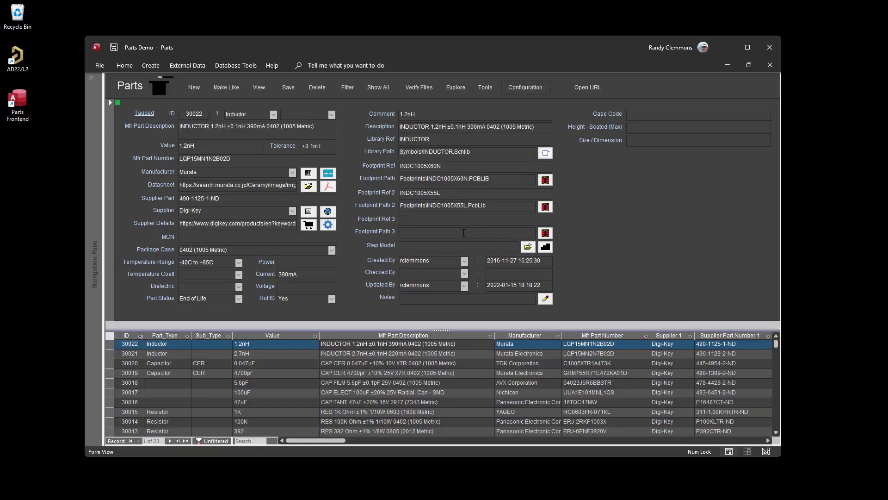
Step: Examine the Value field of the 1.2nH inductor, 4700pF capacitor and 100K resistor records
click(203, 146)
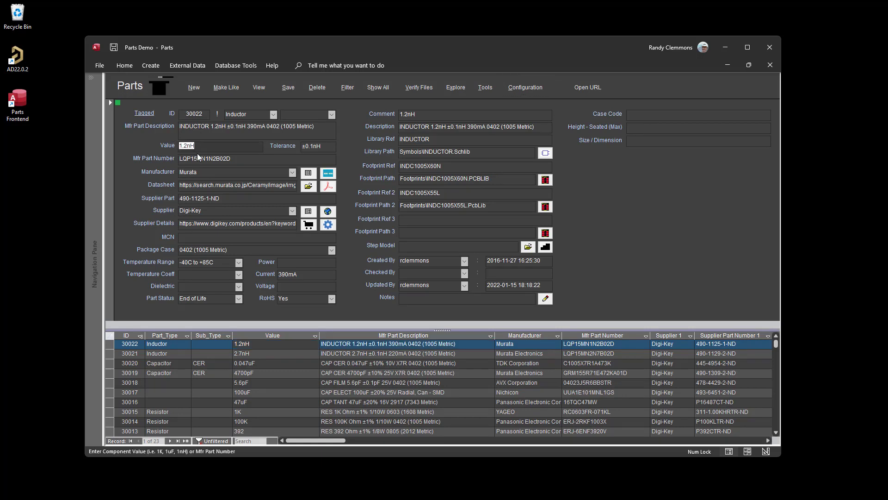
click(208, 148)
click(255, 373)
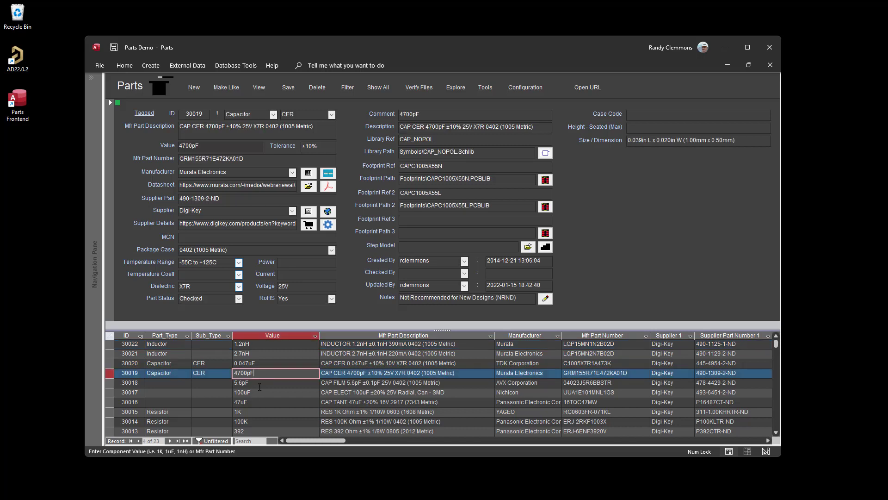
click(253, 421)
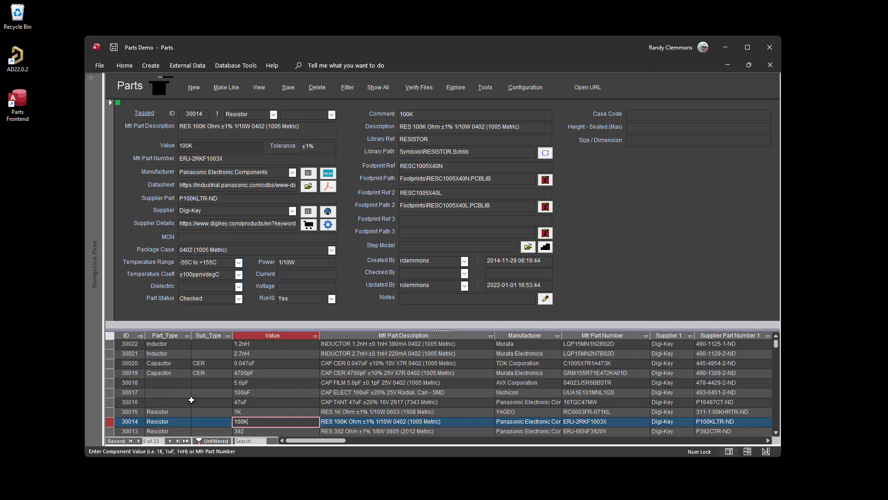
Step: Clear the Value of the ferrite bead record and save it so the Mfr Part Number is copied into Value
scroll(259, 409, down, 3)
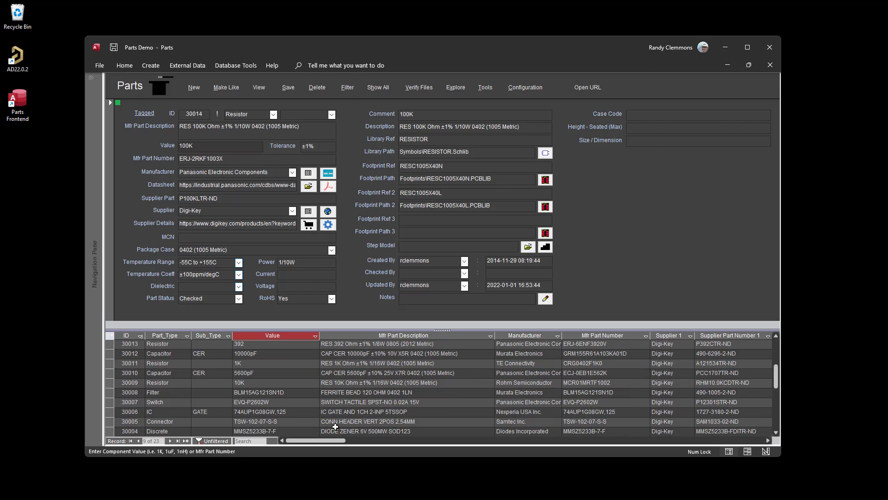
click(335, 392)
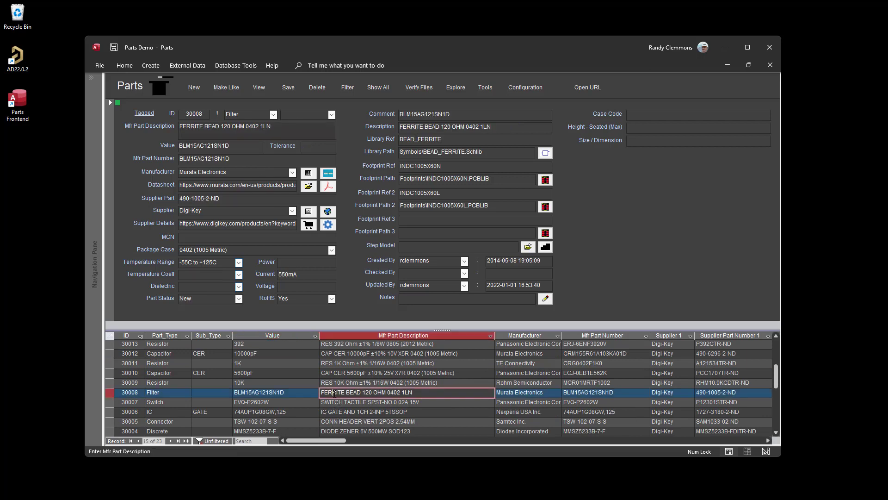
double_click(239, 146)
key(Delete)
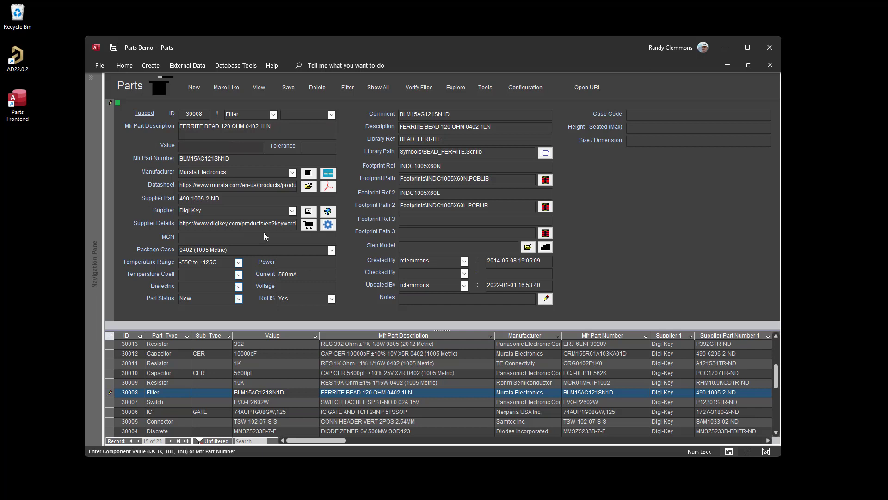
click(289, 88)
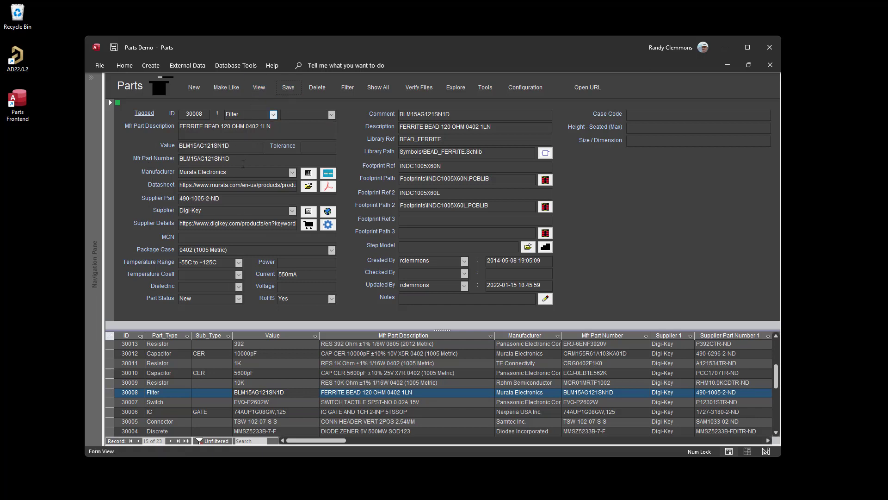
Step: Clear the Value of the IC gate record 30006 and save it so the Mfr Part Number is copied into Value
click(332, 416)
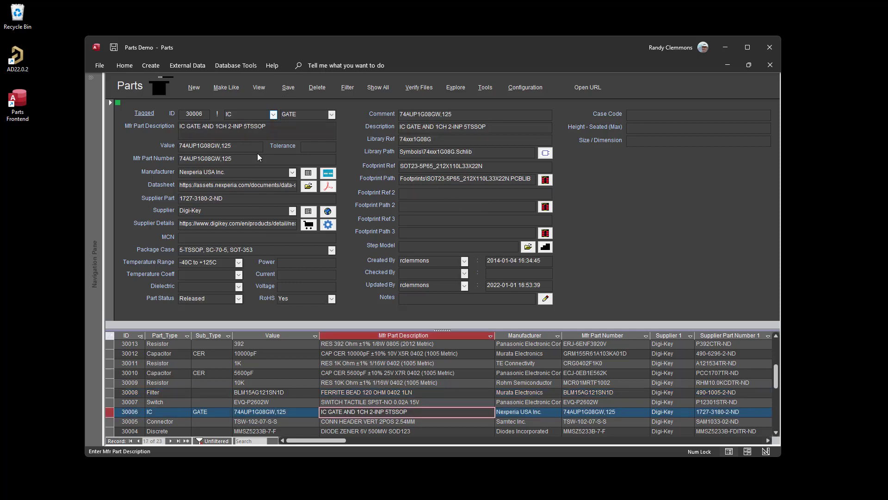
drag(248, 146, 150, 137)
key(Delete)
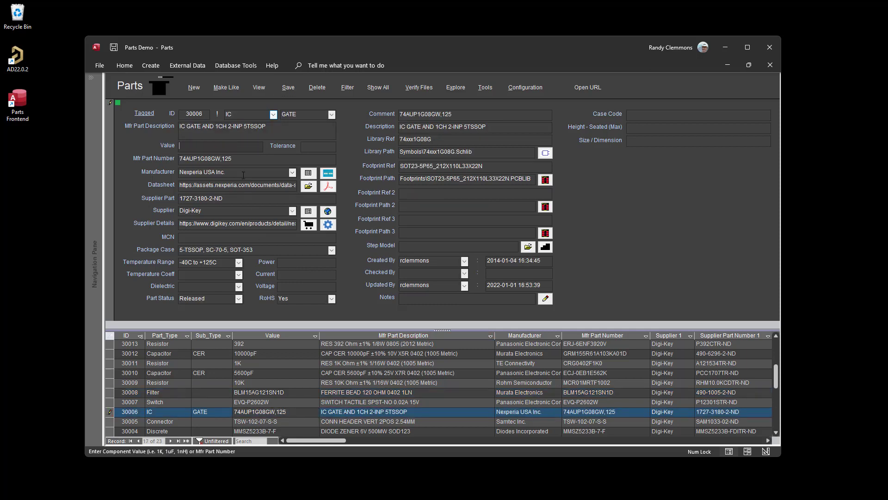
click(290, 88)
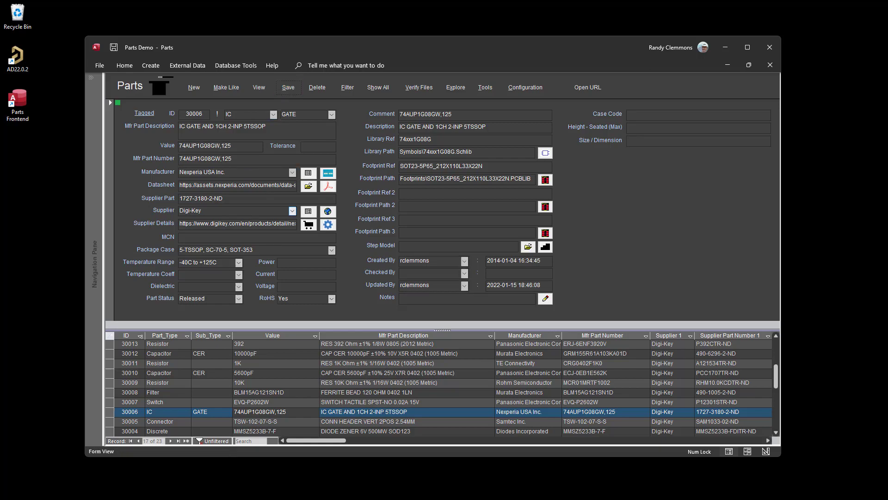
Step: Switch to Altium Designer and examine the Value parameter of ferrite bead FB1 on the Git Parts schematic
click(223, 496)
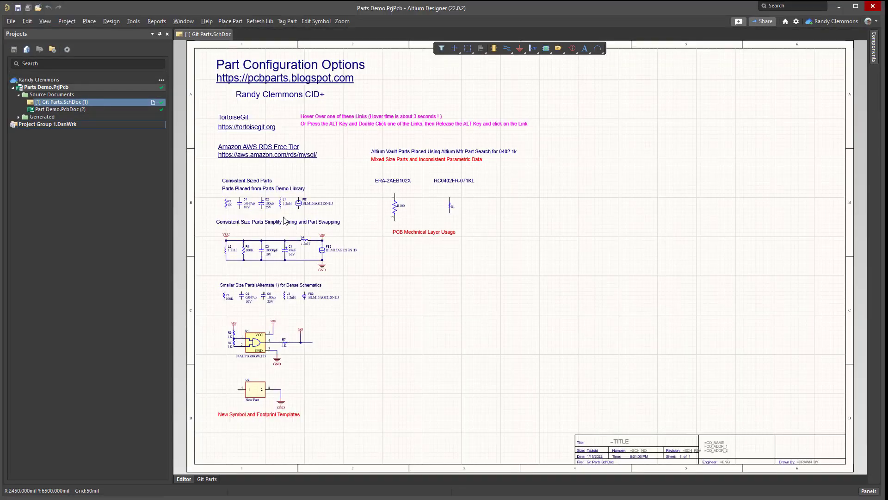
scroll(284, 220, up, 4)
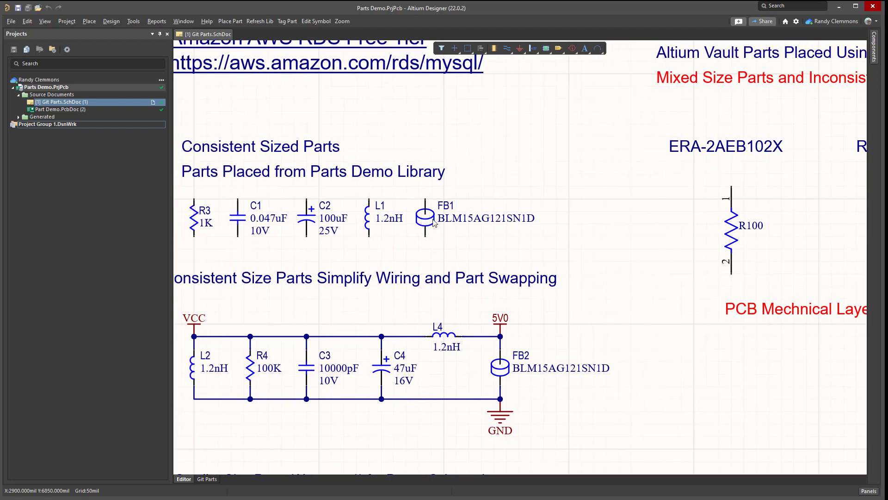
double_click(426, 218)
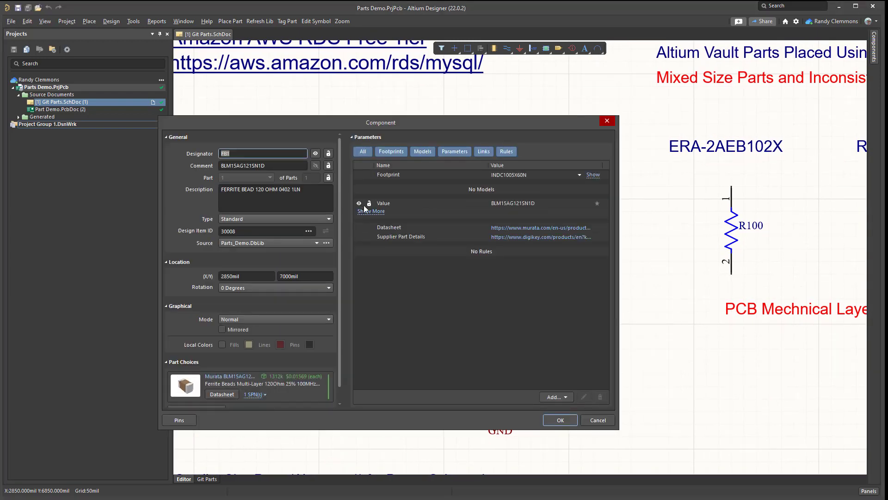
click(606, 121)
click(558, 227)
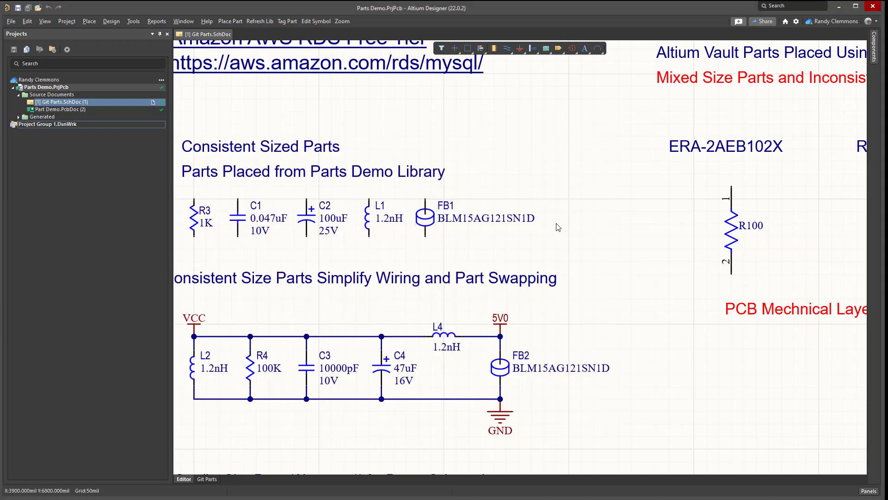
scroll(389, 225, left, 3)
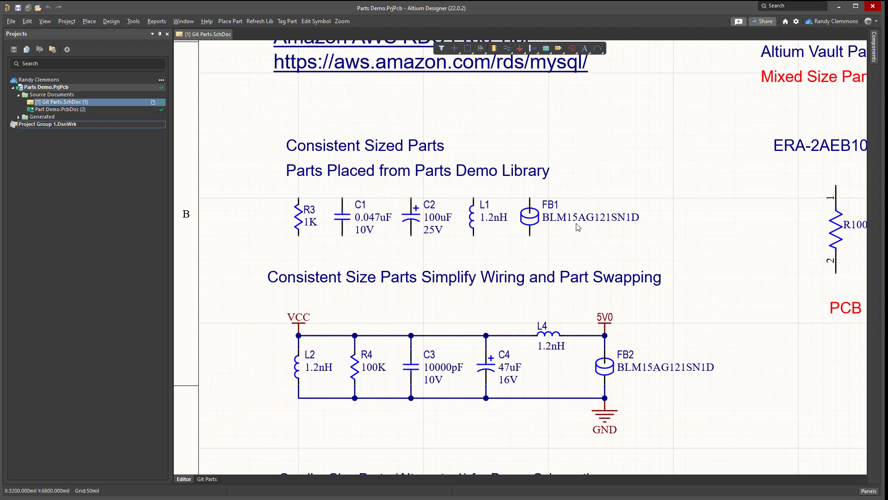
scroll(492, 258, down, 1)
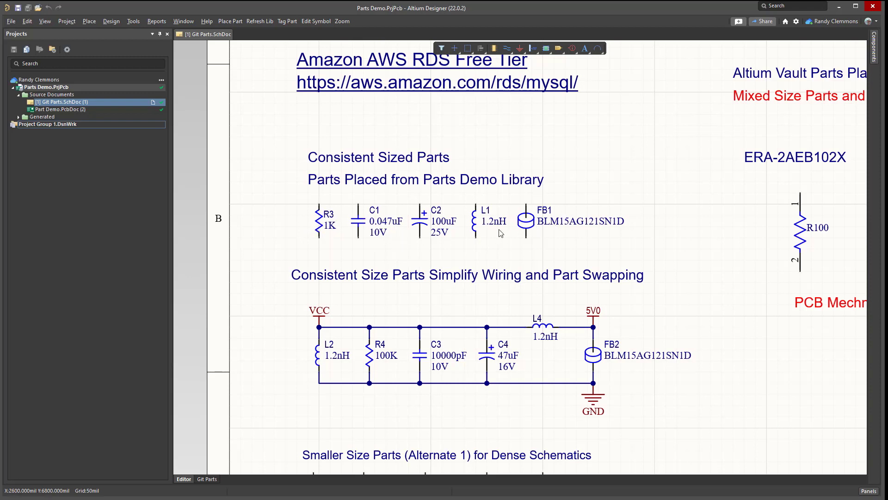
Step: Examine the parameters of capacitor C1, cancel its properties, and return to the Parts database
double_click(360, 221)
click(361, 213)
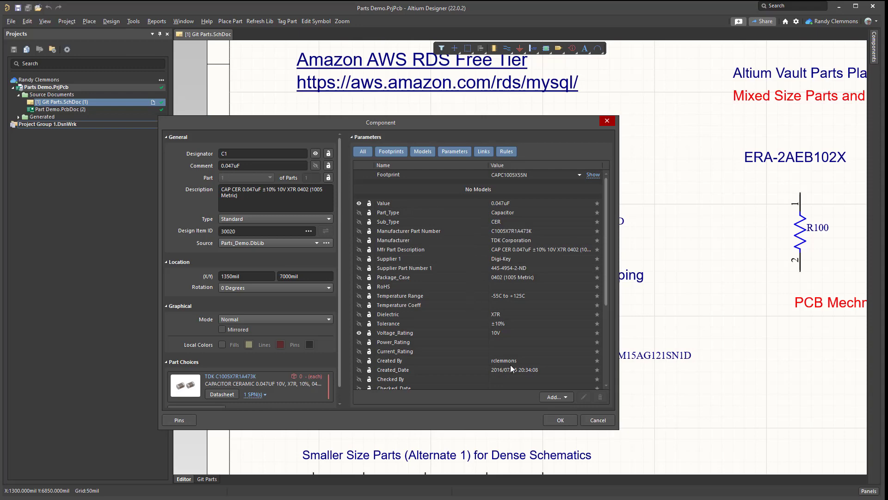
click(598, 419)
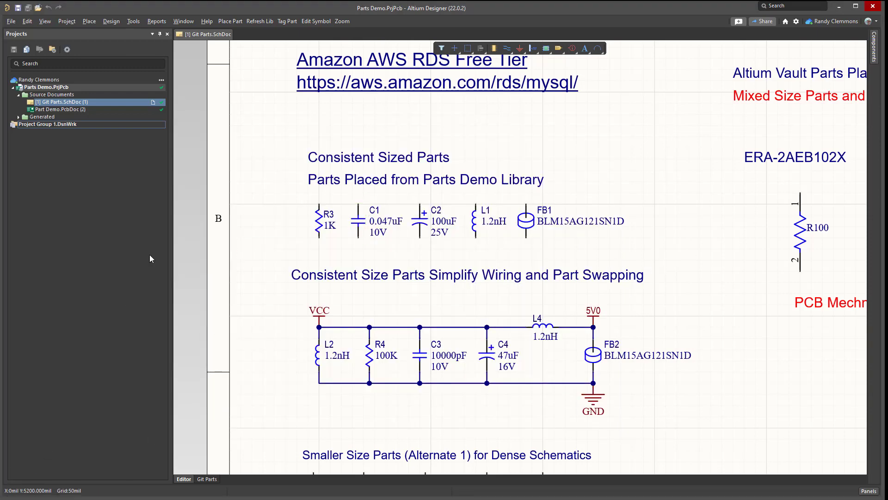
click(838, 6)
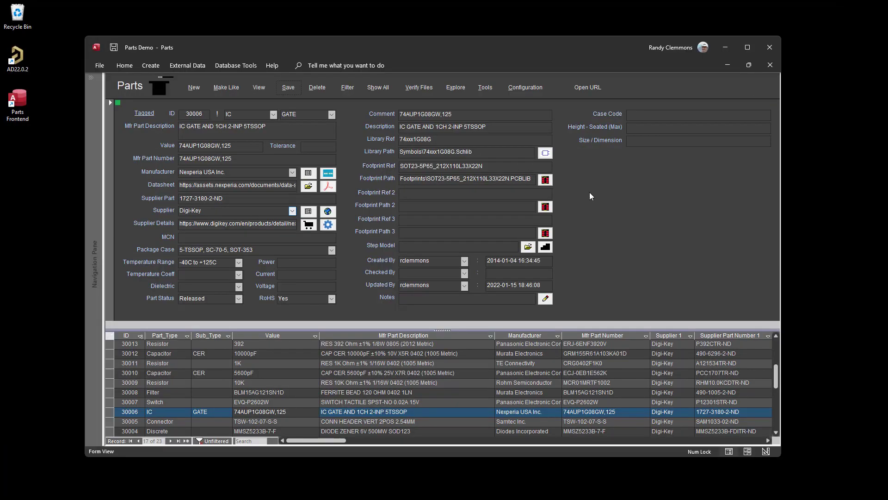
Step: Try to enable the Lock Records after Save option and save the IC gate record
click(527, 88)
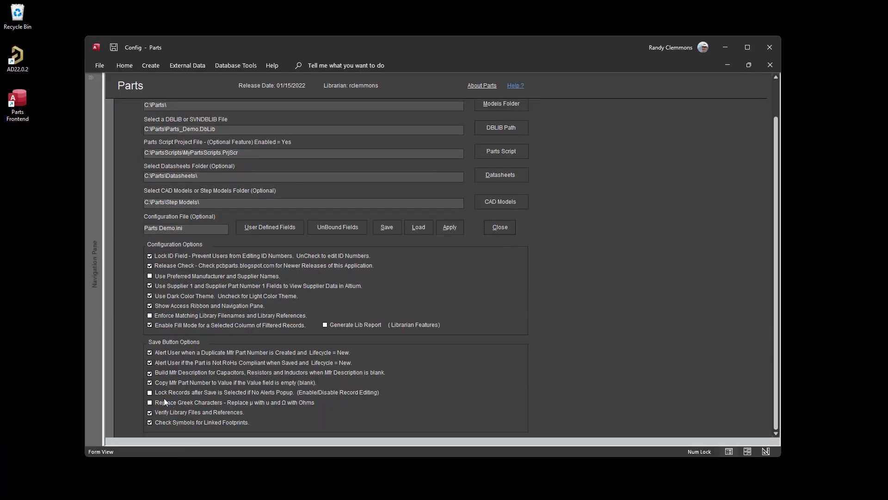
click(149, 393)
click(150, 392)
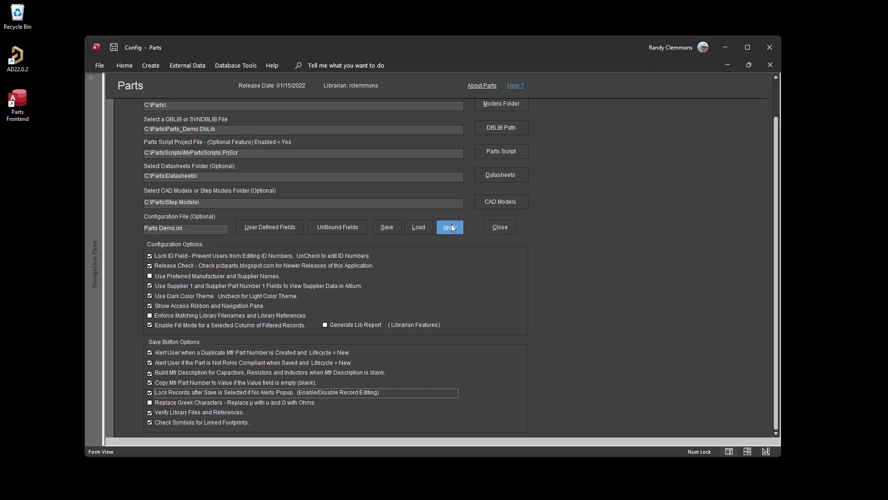
click(490, 230)
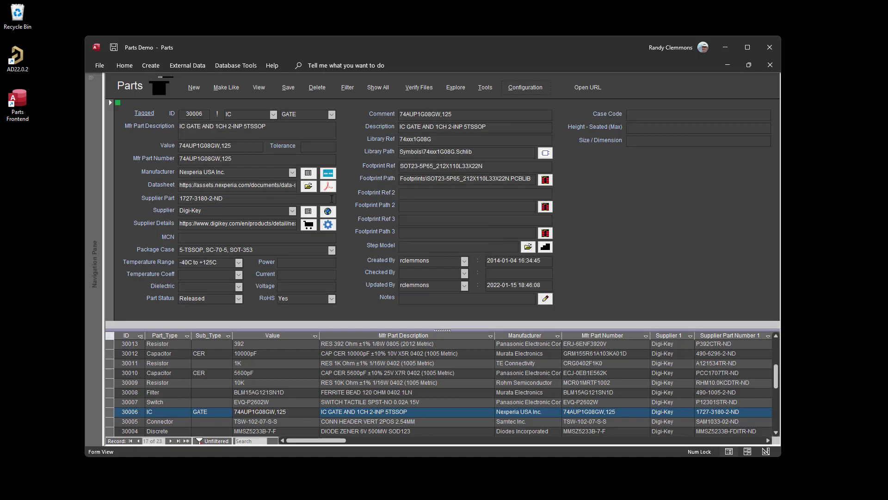
click(289, 88)
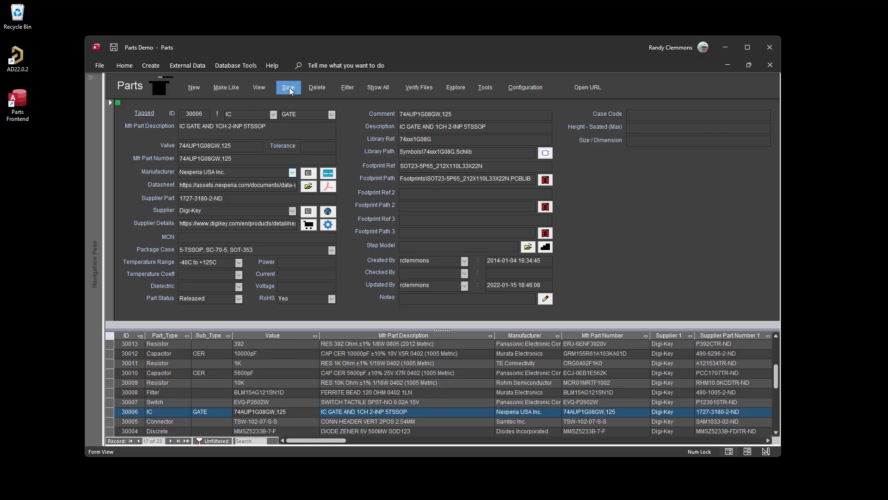
Step: Enable the Lock Records after Save option in the configuration and apply it
click(539, 88)
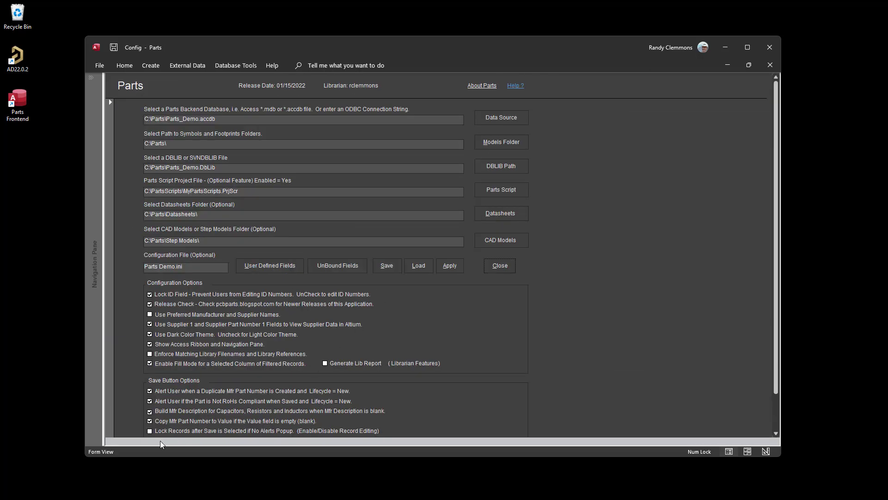
scroll(187, 404, down, 2)
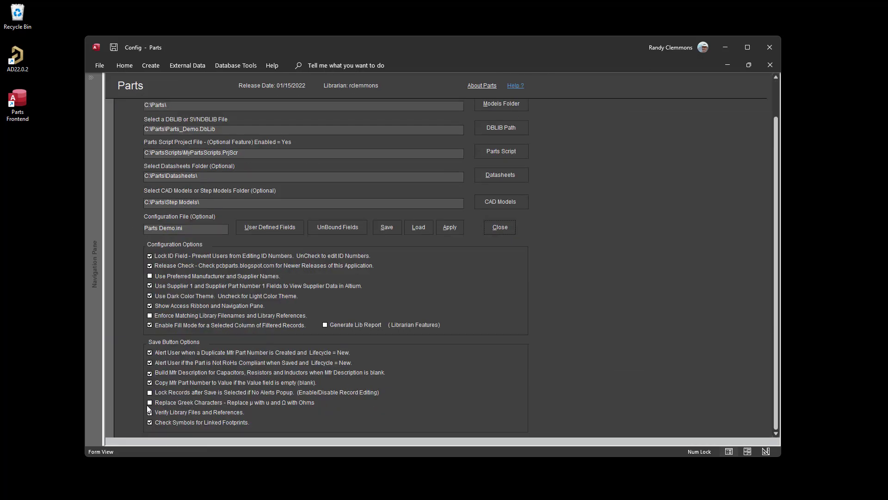
click(151, 392)
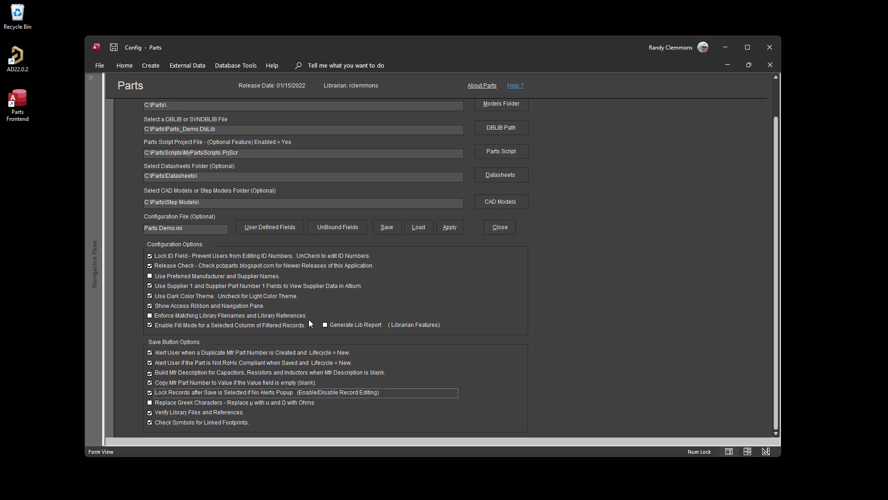
click(448, 228)
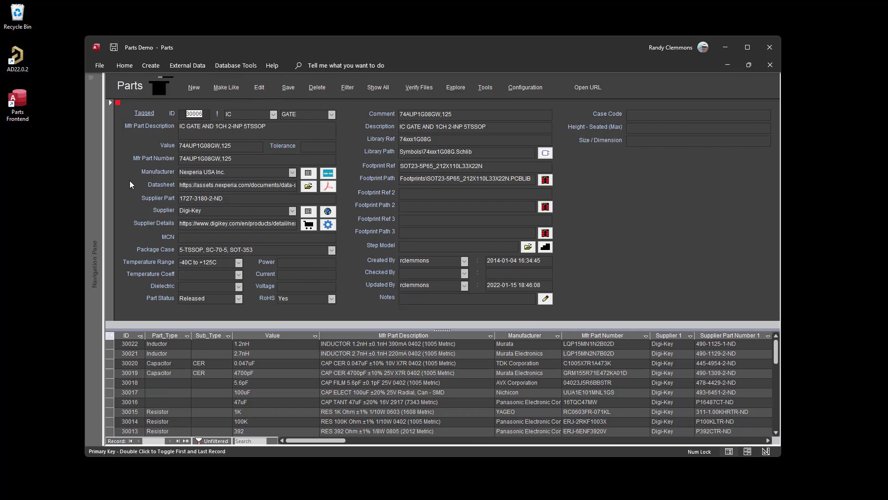
Step: Test the record lock on the IC gate's Mfr Part Description, switching the record between edit and view modes
click(218, 129)
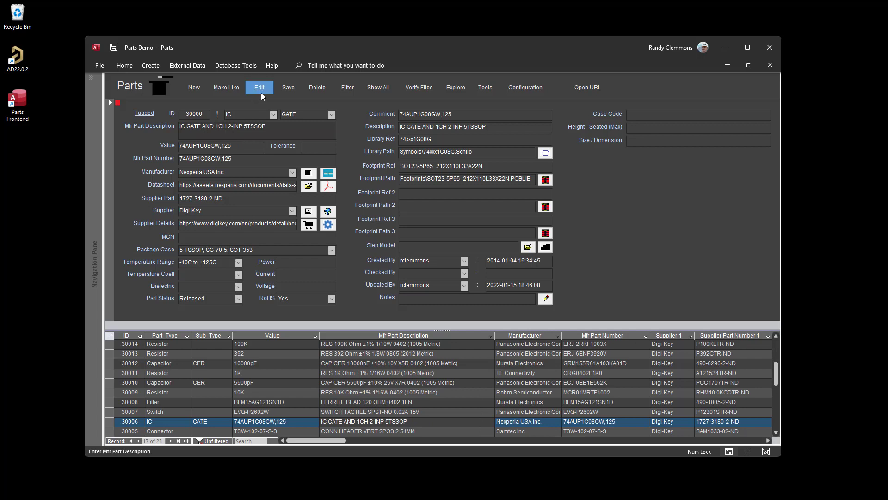
click(262, 91)
click(261, 91)
click(258, 90)
click(259, 87)
click(198, 128)
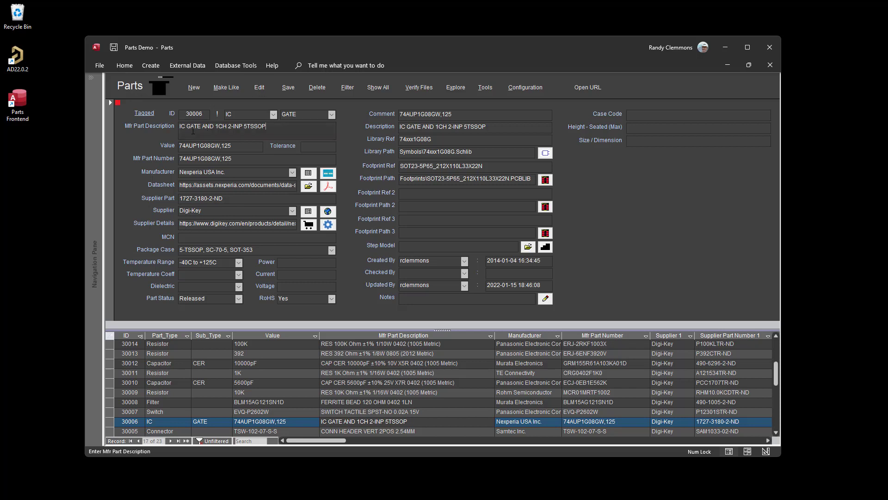
Step: Unlock the IC gate record, insert extra spaces in its Mfr Part Description, and save the record
click(262, 91)
click(214, 128)
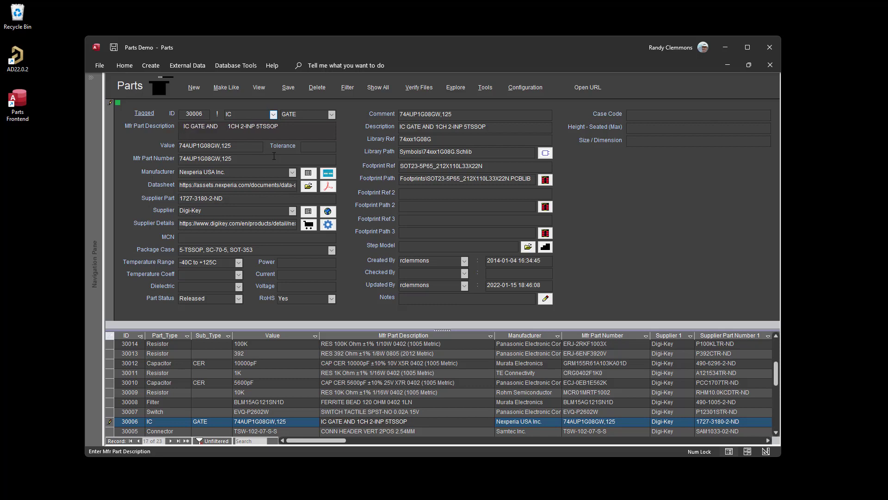
click(288, 87)
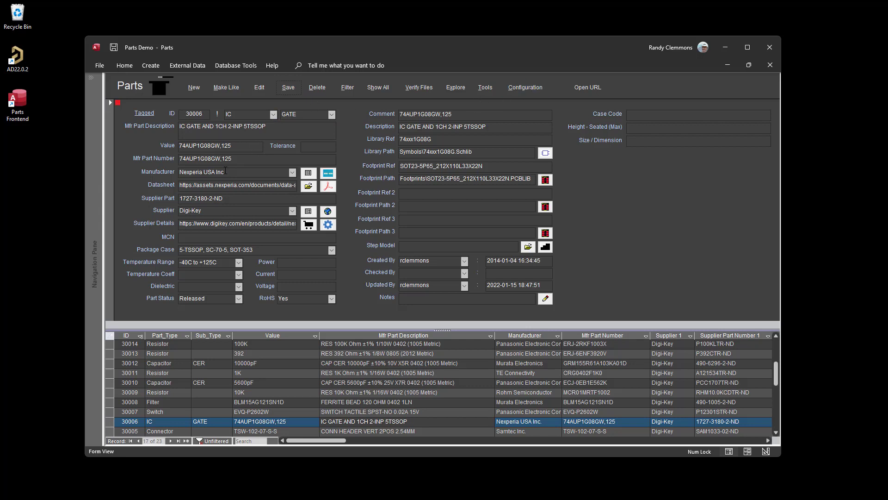
Step: Check the locked Value field of the IC gate record, re-enable editing, and save the record again
click(241, 146)
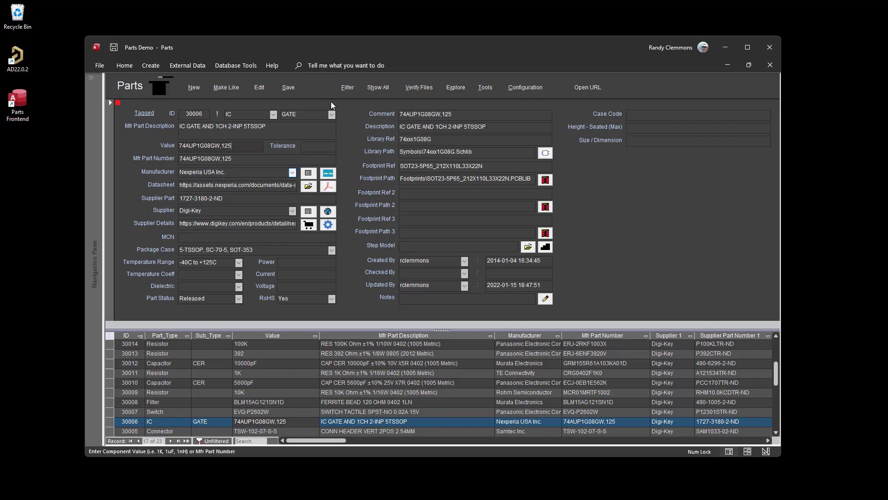
click(262, 88)
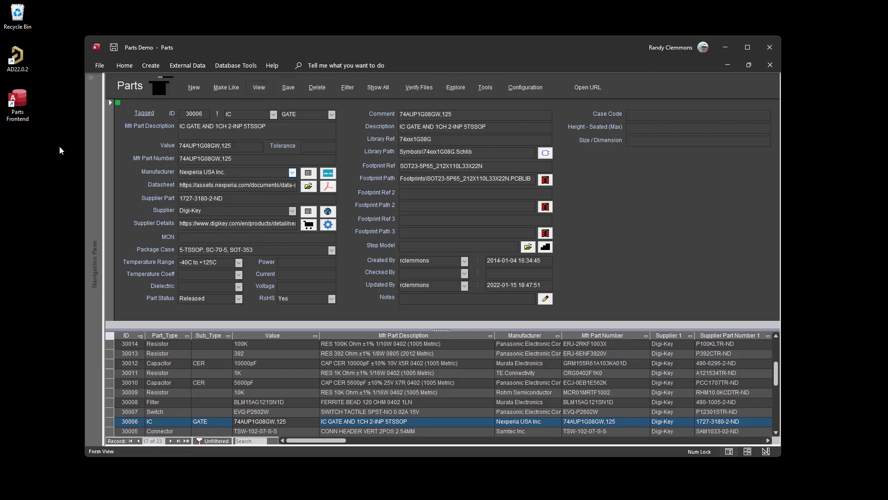
click(288, 89)
Step: Disable the Lock Records after Save option in the configuration and apply it
click(524, 93)
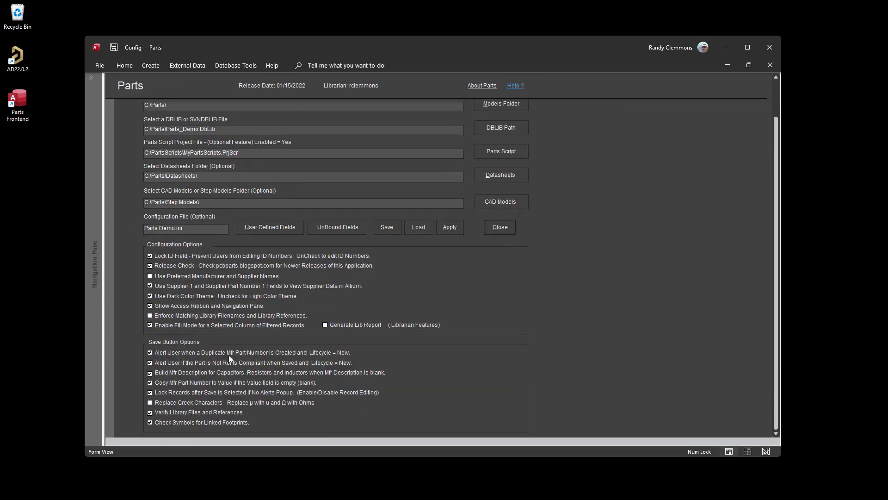
click(149, 394)
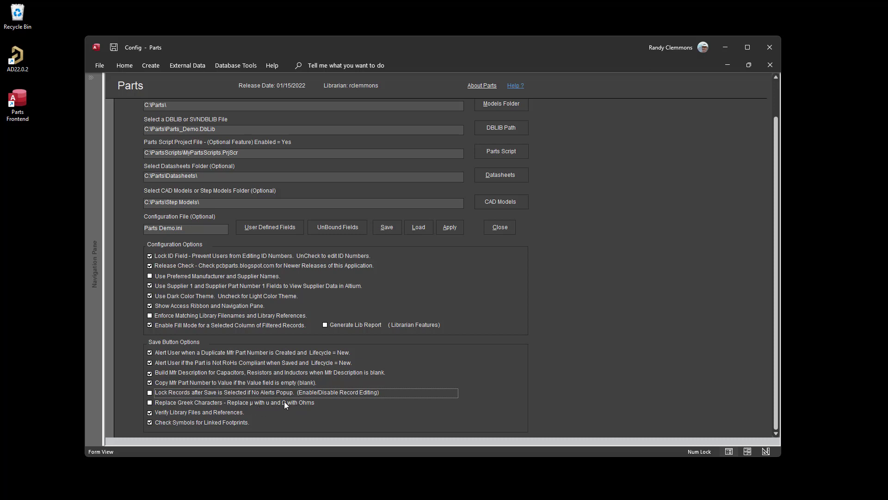
click(453, 227)
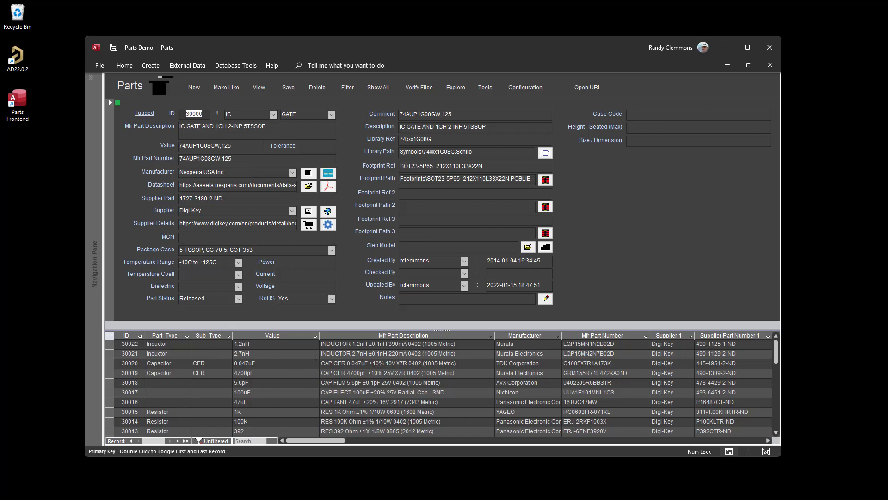
Step: Look over the capacitor records, and filter the parts by Part_Type Capacitor and Package_Case *0402*
click(335, 366)
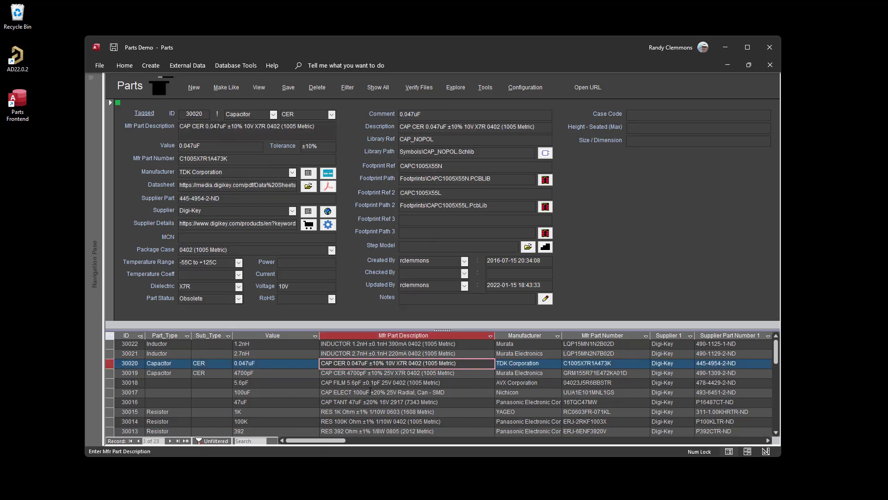
click(362, 382)
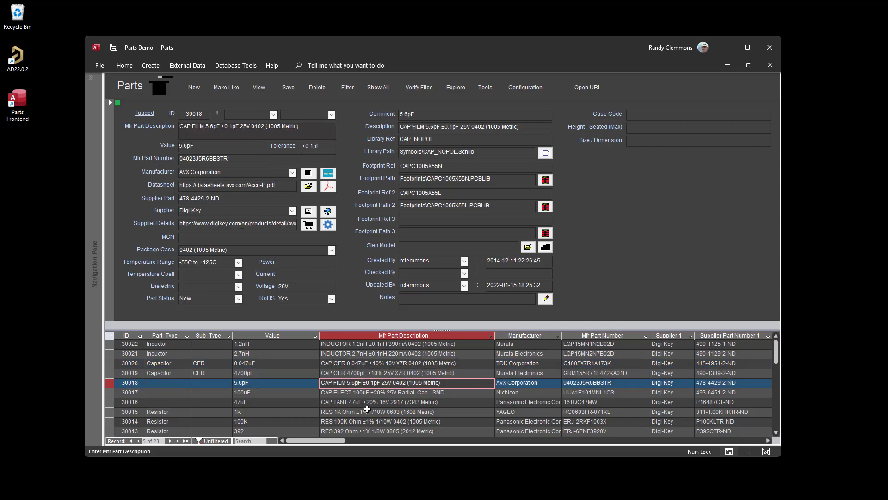
scroll(388, 436, down, 1)
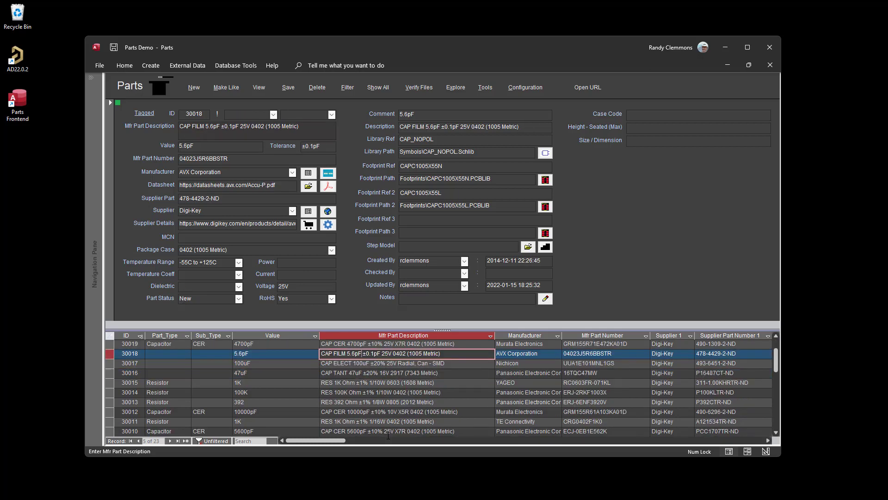
scroll(388, 436, up, 1)
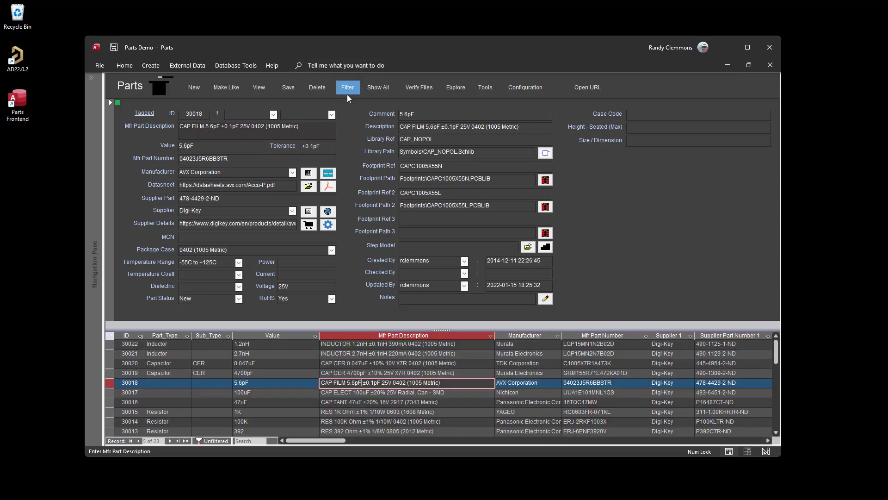
click(348, 93)
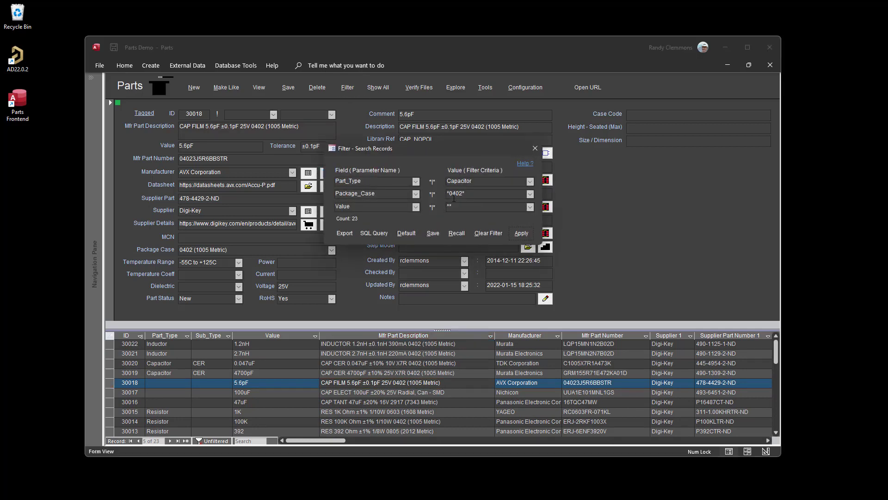
click(521, 233)
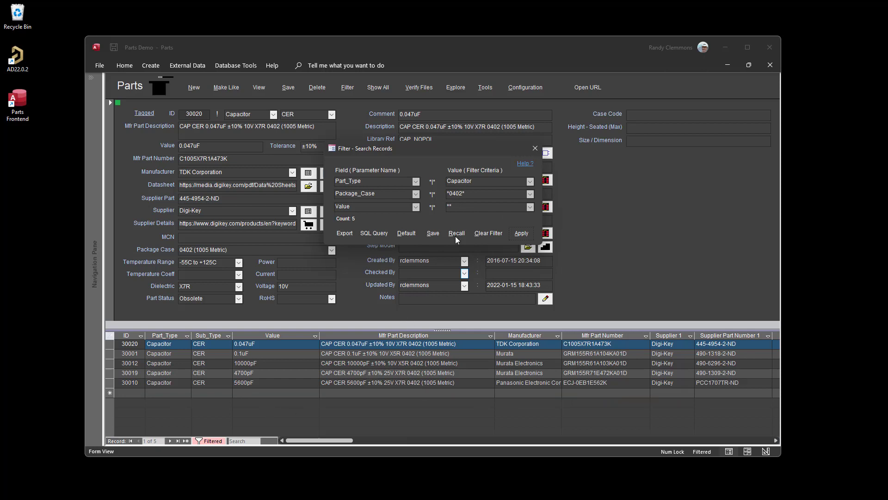
Step: Close the record filter and verify the files of the filtered 0402 capacitors
click(534, 148)
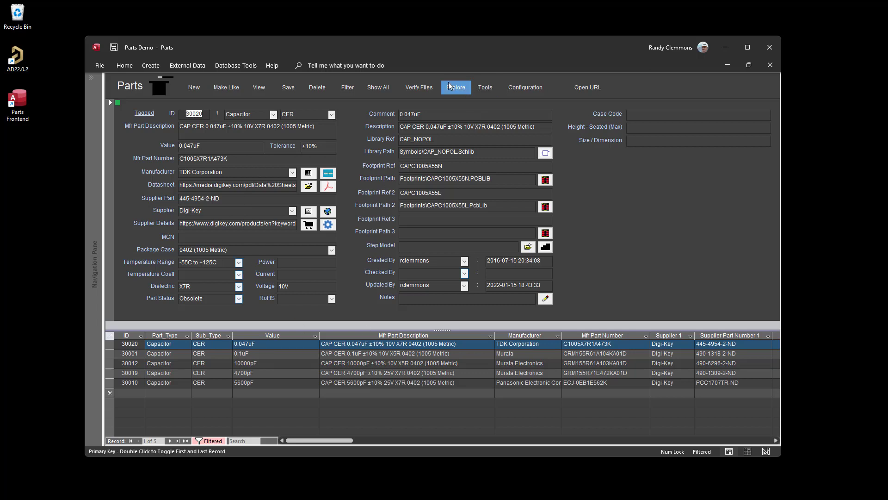
click(414, 88)
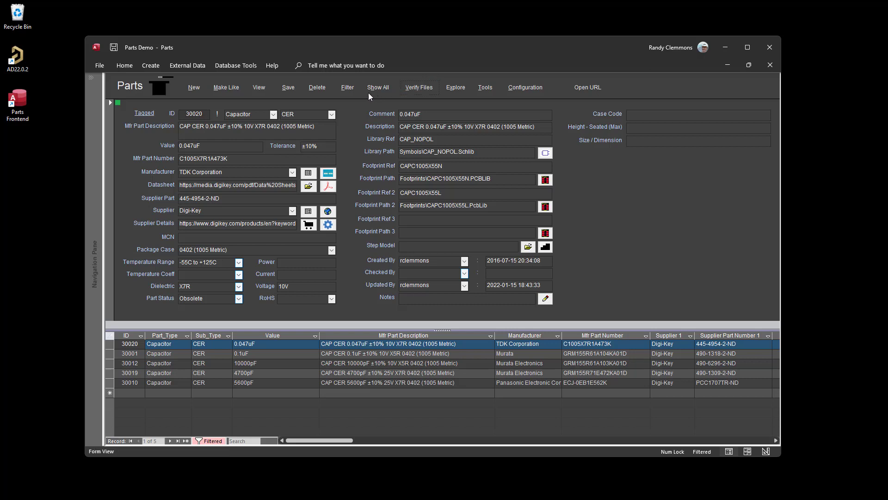
Step: Load the default filter, clear its 1K value criterion, and filter the parts by Part_Type Resistor and Package_Case *0402*
click(350, 90)
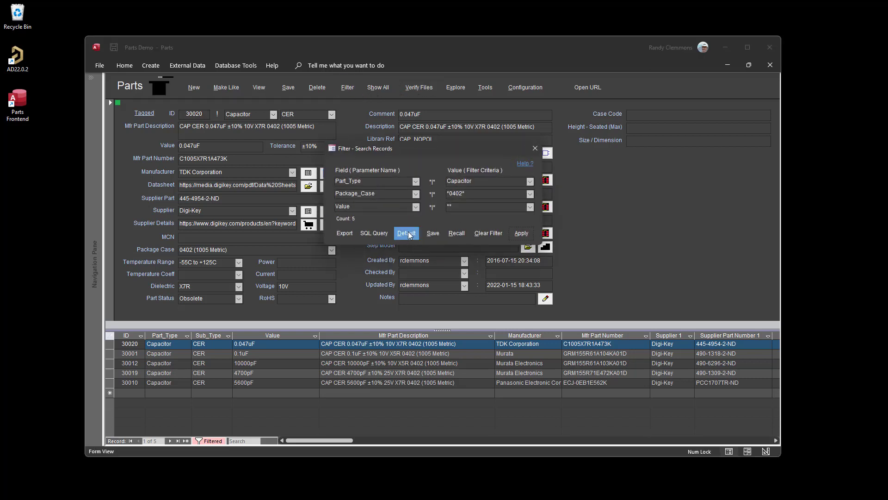
click(409, 232)
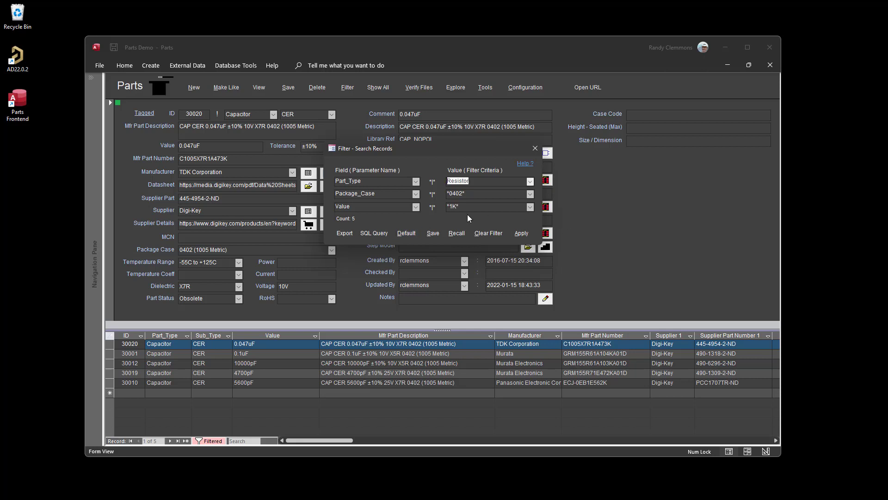
click(432, 207)
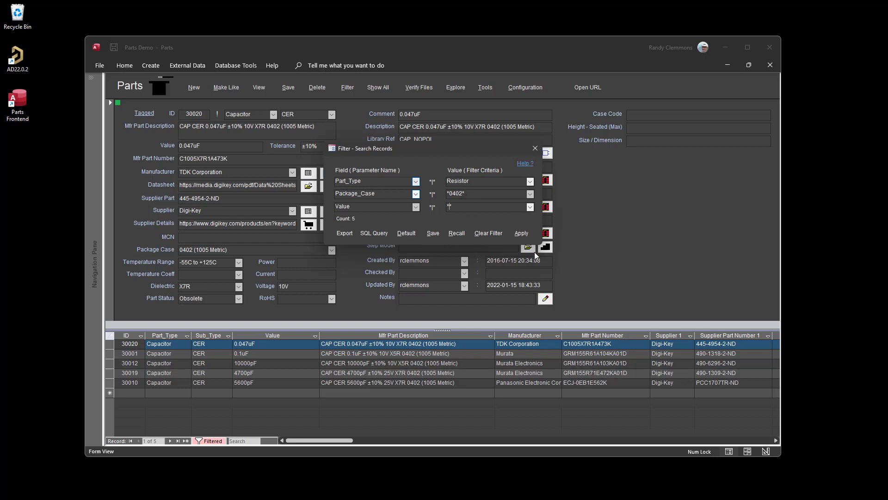
click(521, 234)
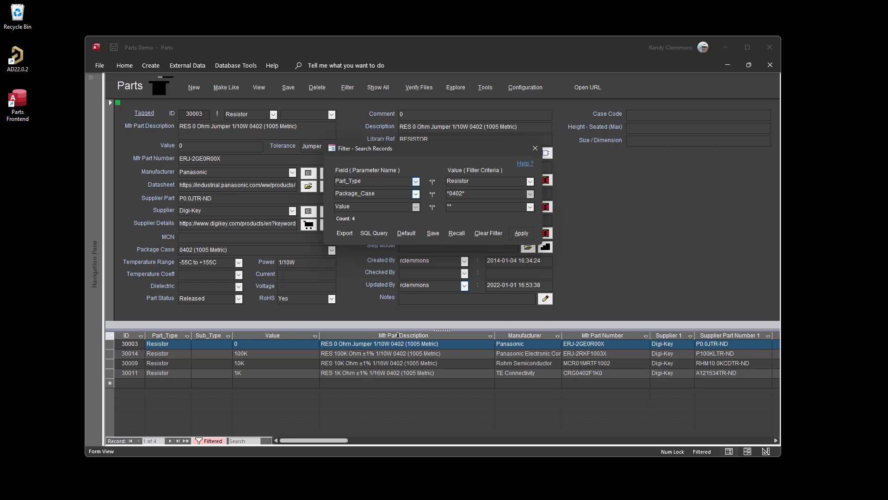
click(535, 148)
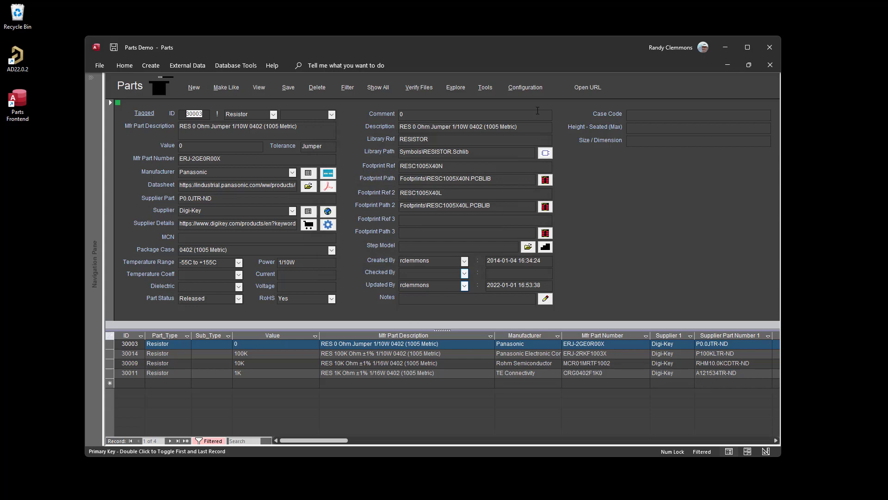
Step: Review the Save Button Options for verifying library files and checking linked footprints, and apply the configuration
click(524, 90)
scroll(248, 403, down, 2)
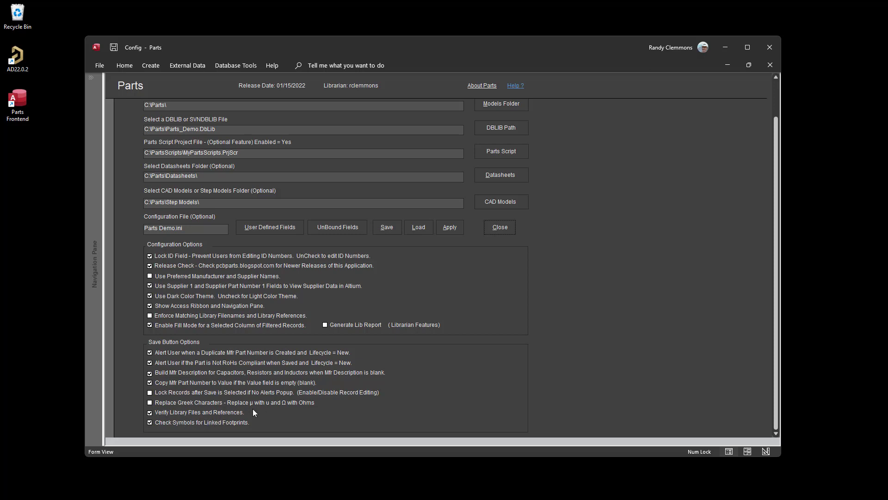
click(448, 226)
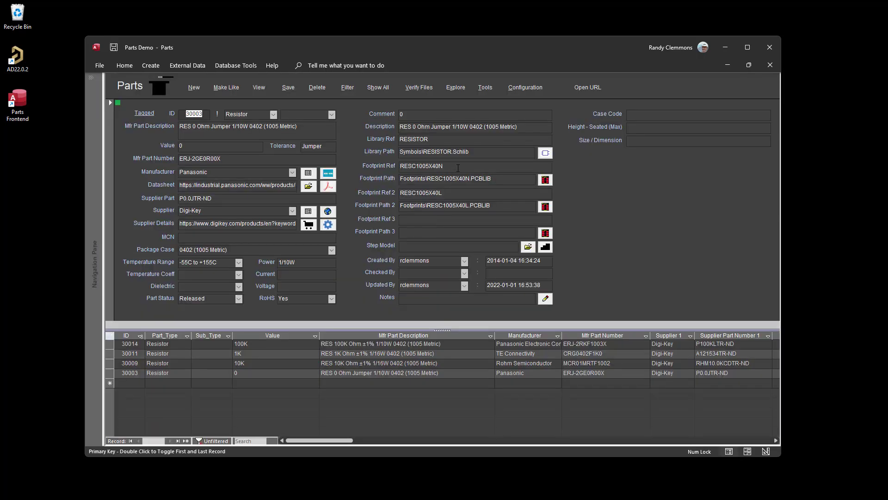
Step: Clear the Footprint Path of the 0 Ohm jumper resistor record and save the record
click(492, 180)
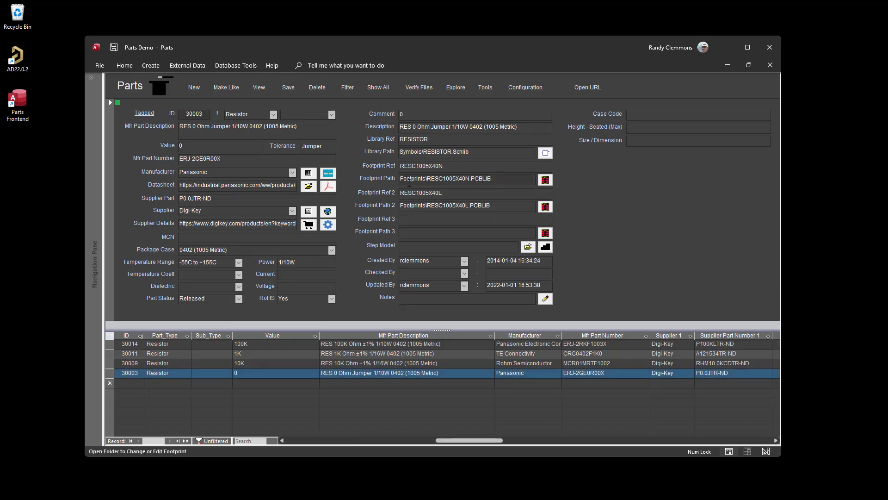
click(395, 178)
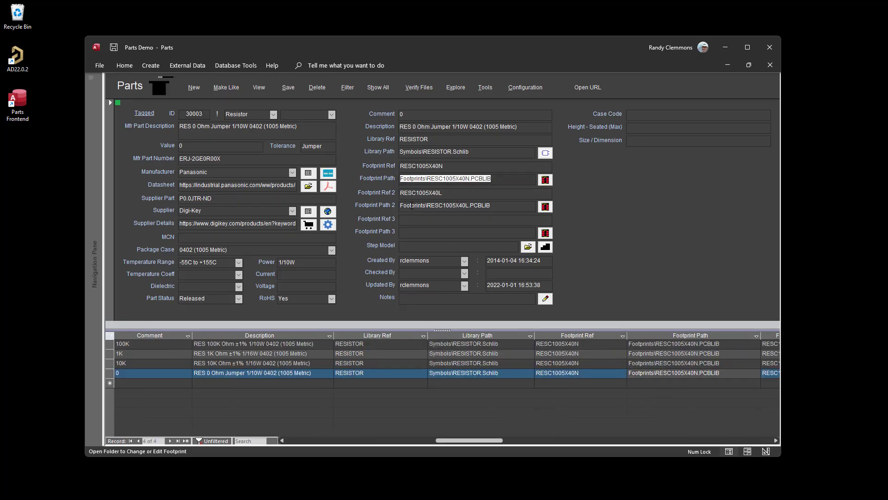
key(Delete)
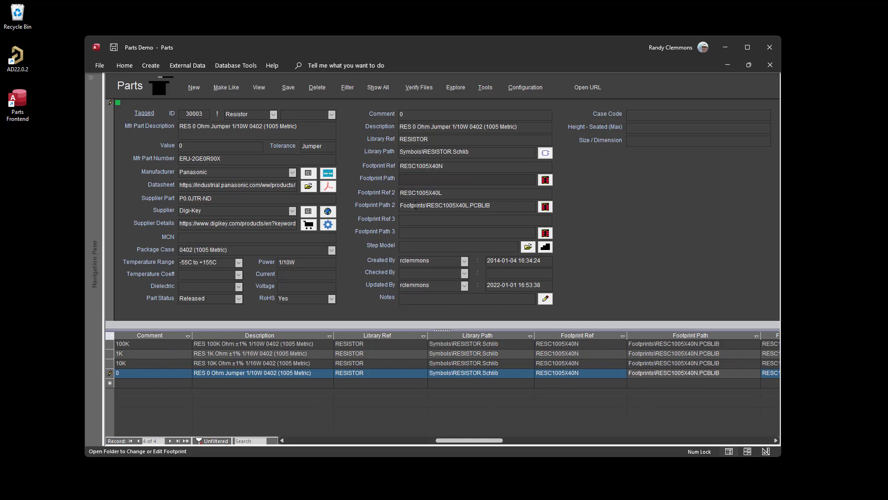
click(480, 191)
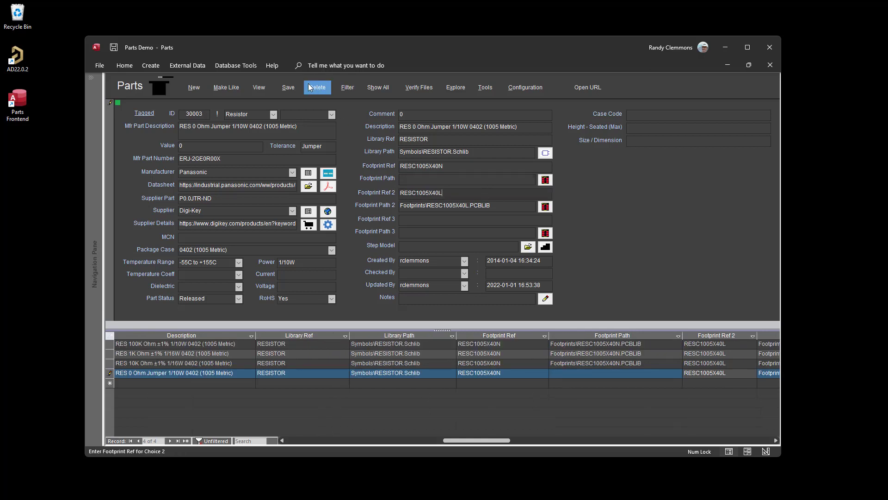
click(288, 87)
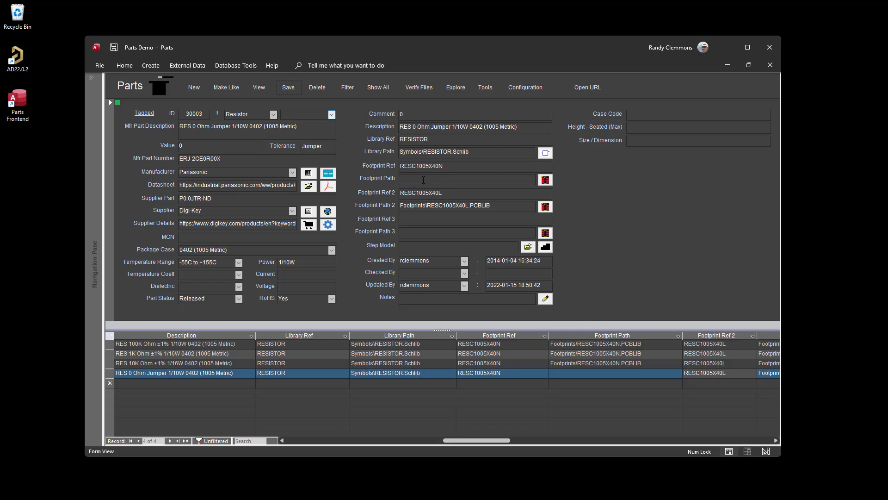
Step: Check the record's Footprint Ref, fill its empty Footprint Path by selecting the RESC1005X40N library, and save the record
drag(455, 165, 371, 163)
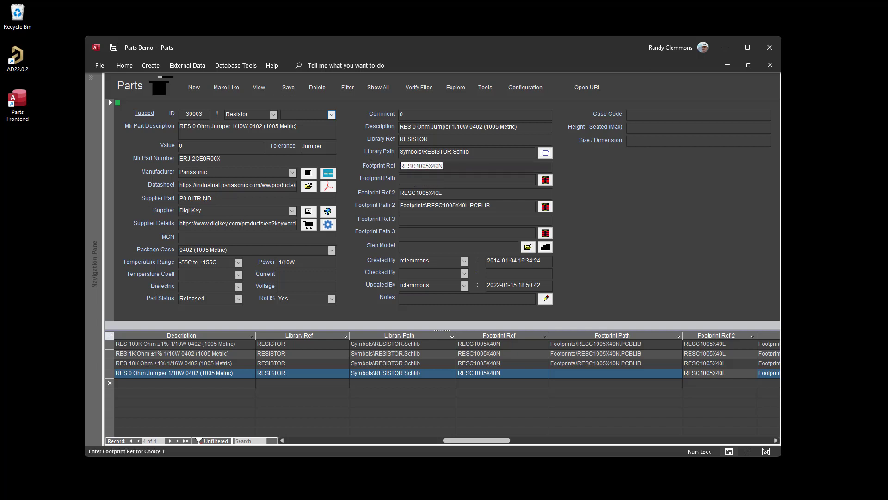
click(417, 183)
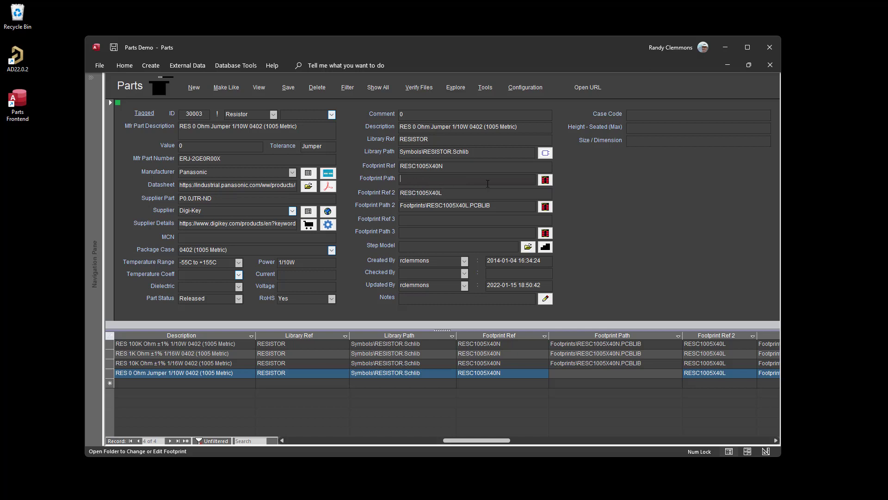
double_click(456, 167)
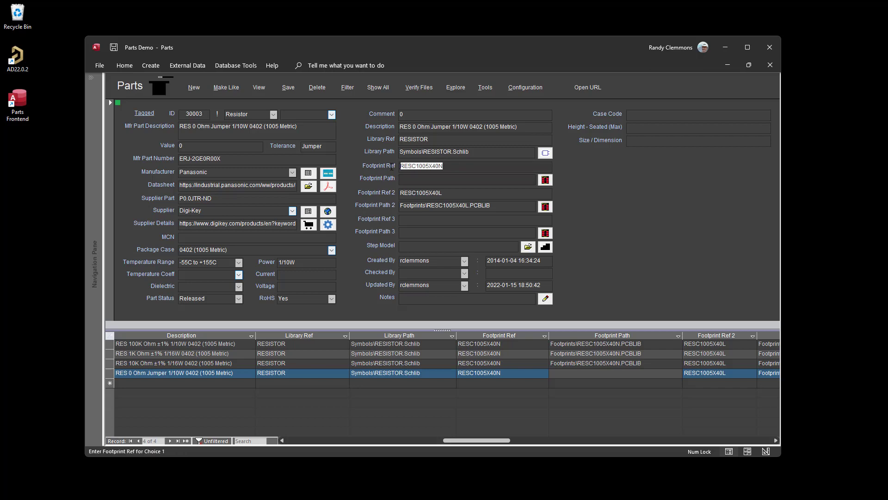
click(457, 164)
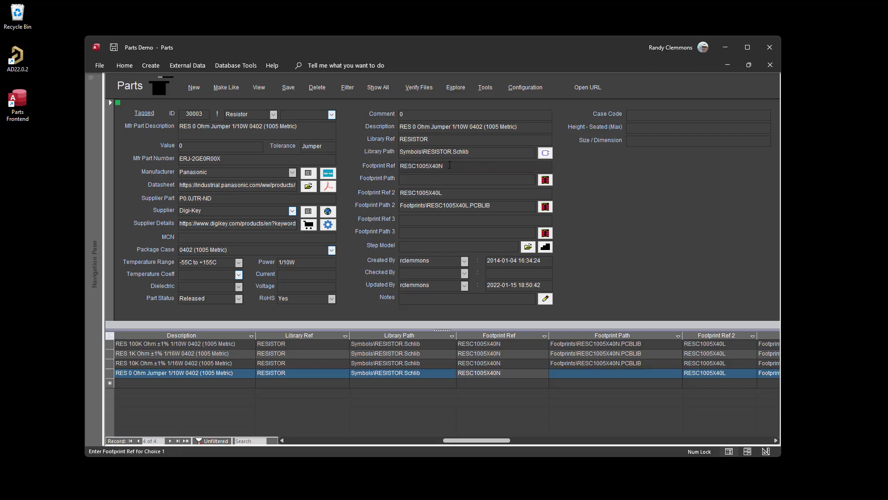
click(545, 181)
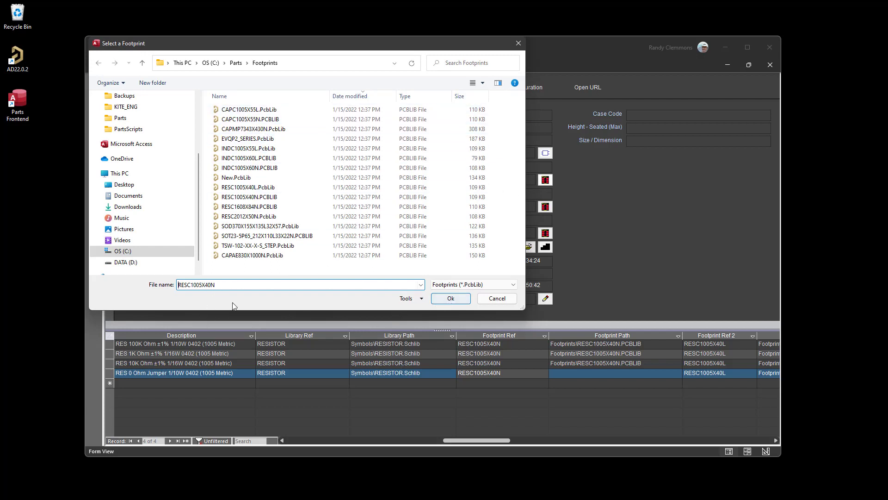
click(441, 298)
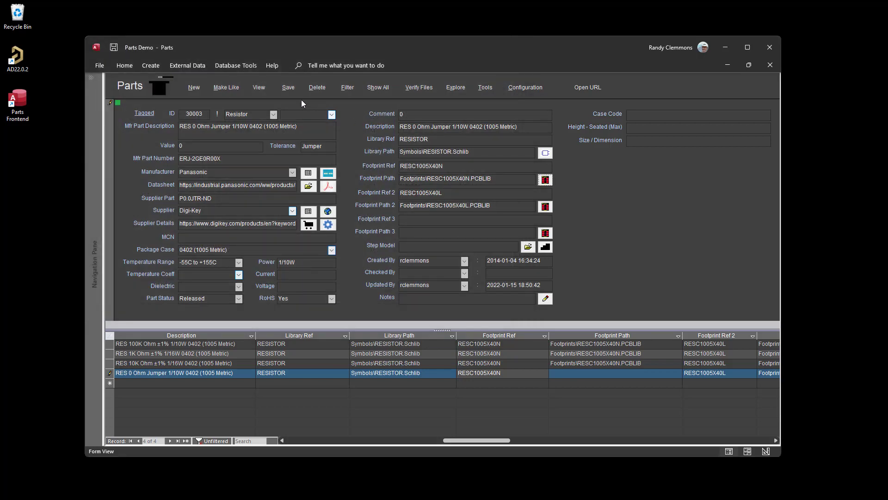
click(282, 87)
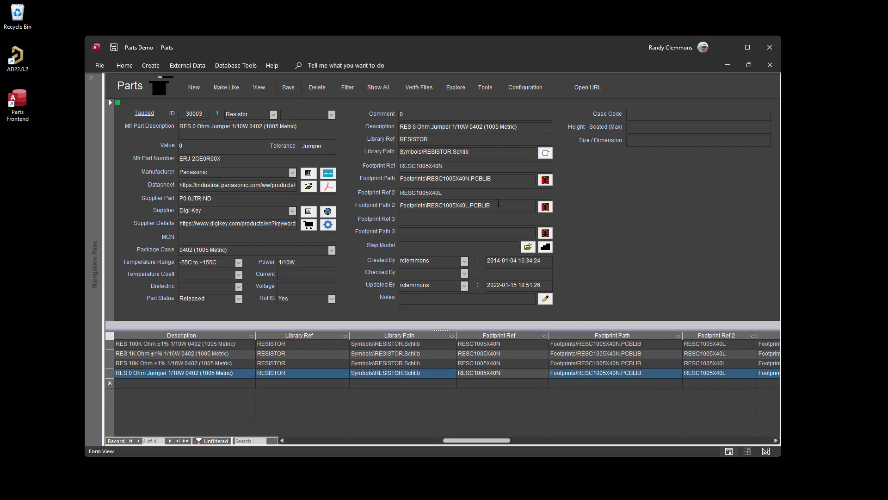
Step: Clear the record's Footprint Ref and Footprint Path, copying the name RESC1005X40N from the path first
drag(458, 166, 339, 155)
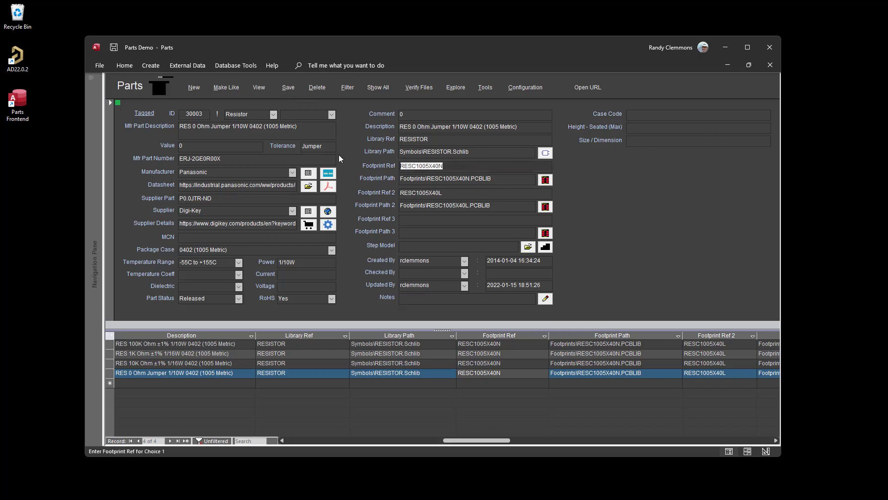
key(Delete)
drag(495, 180, 397, 192)
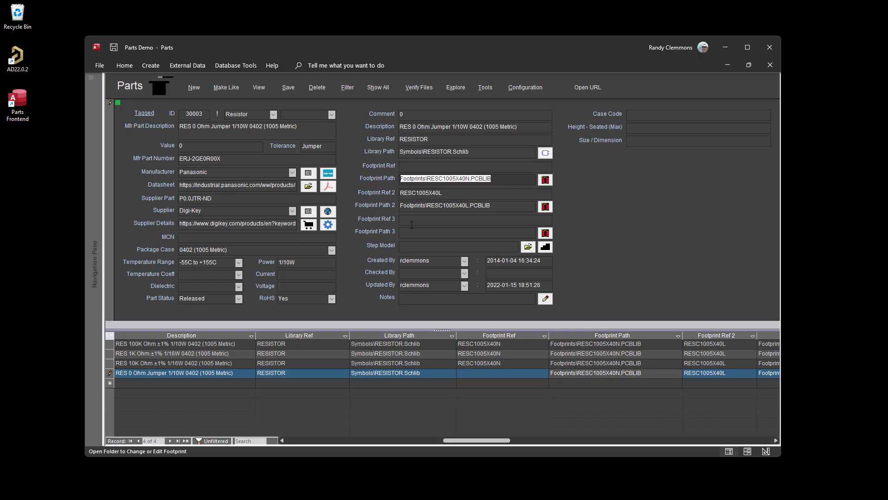
double_click(465, 178)
key(ctrl+c)
drag(503, 177, 338, 163)
key(Delete)
Step: Fill the record's Footprint Ref and Footprint Path by selecting the RESC1005X40N.PCBLIB footprint library
click(546, 180)
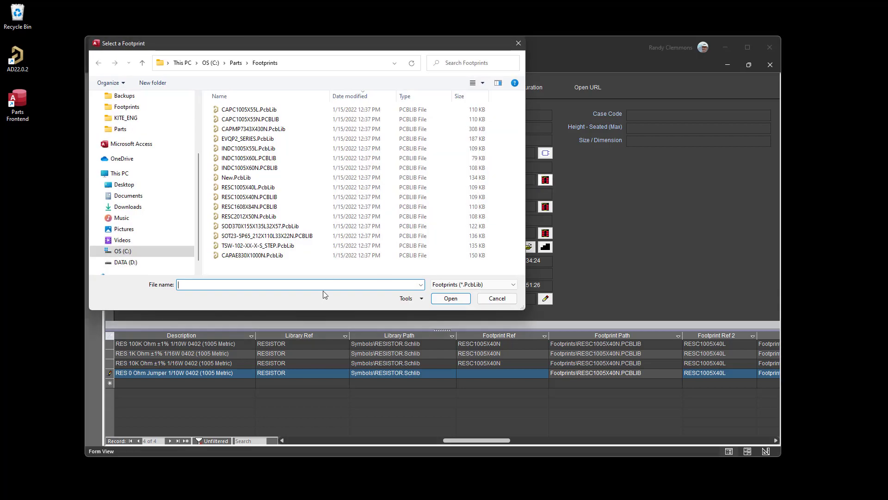
key(ctrl+v)
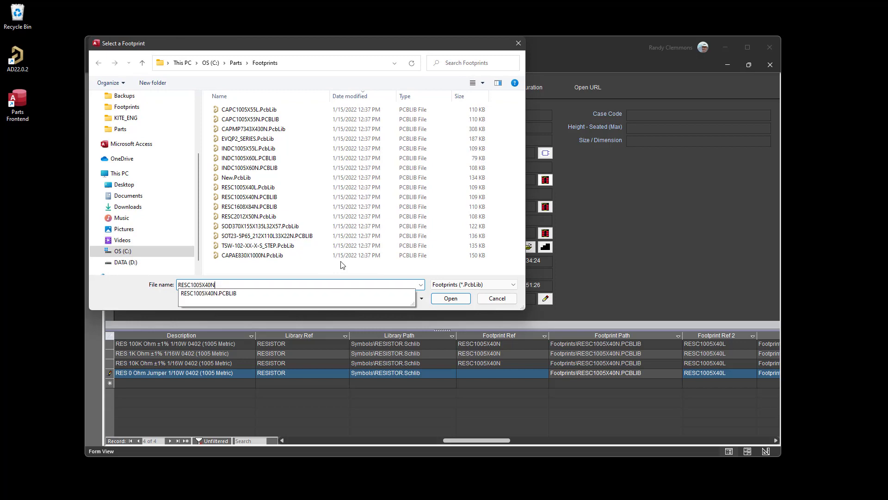
click(227, 294)
click(448, 298)
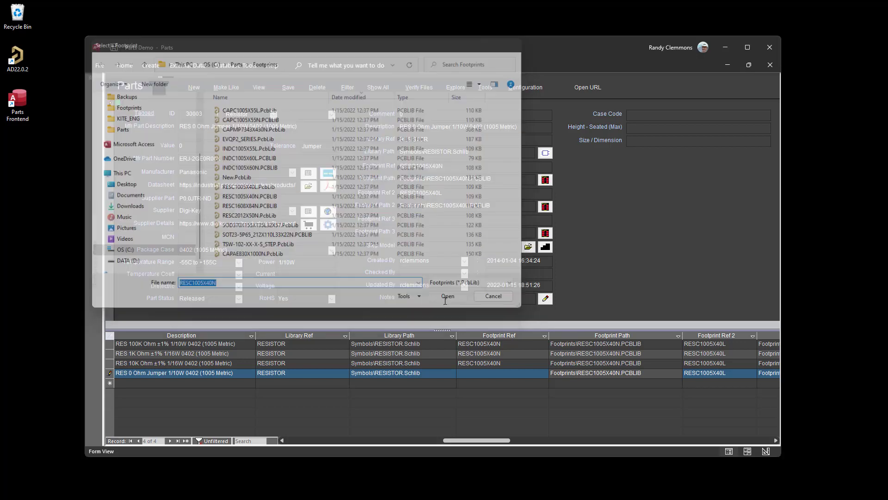
Step: Compare the resistor record's Footprint Ref with its Footprint Path, and review the Save Button Options in the configuration before applying it
click(449, 164)
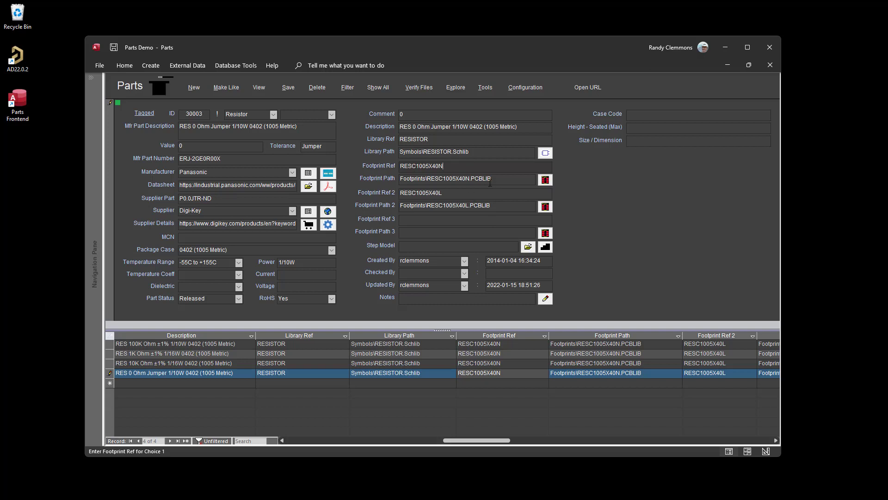
drag(494, 178, 396, 177)
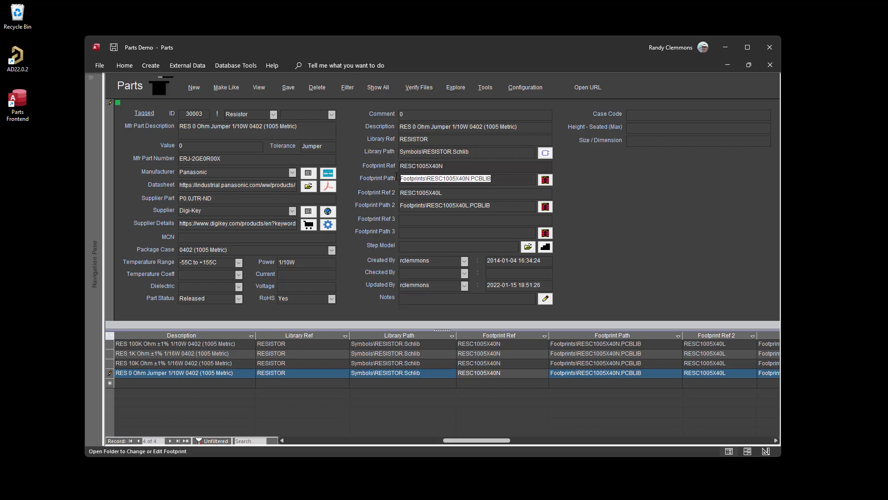
click(471, 190)
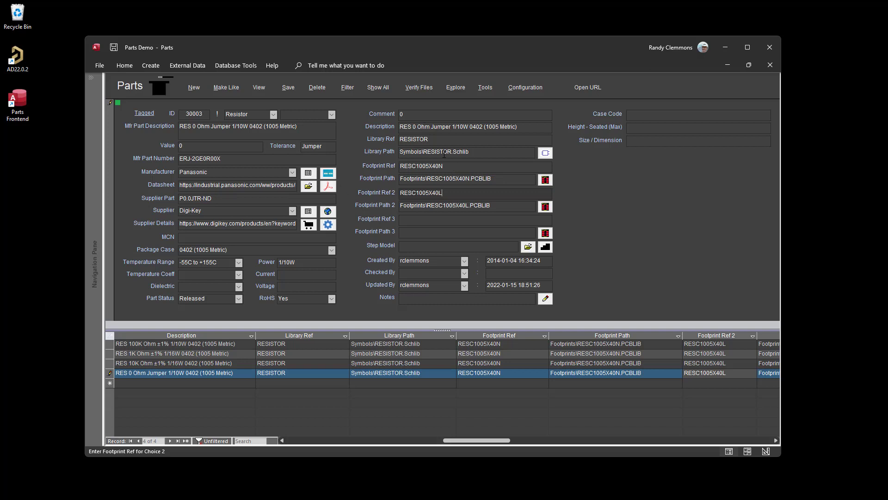
click(399, 164)
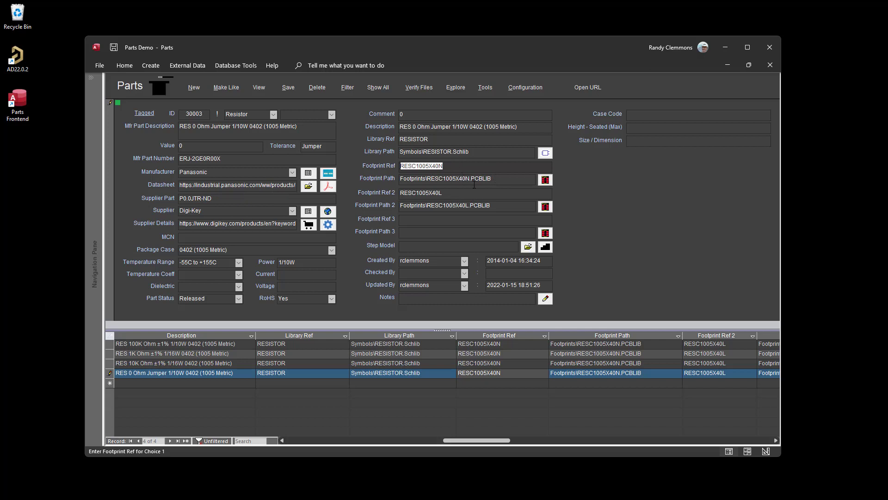
click(461, 169)
drag(443, 169, 398, 169)
click(526, 88)
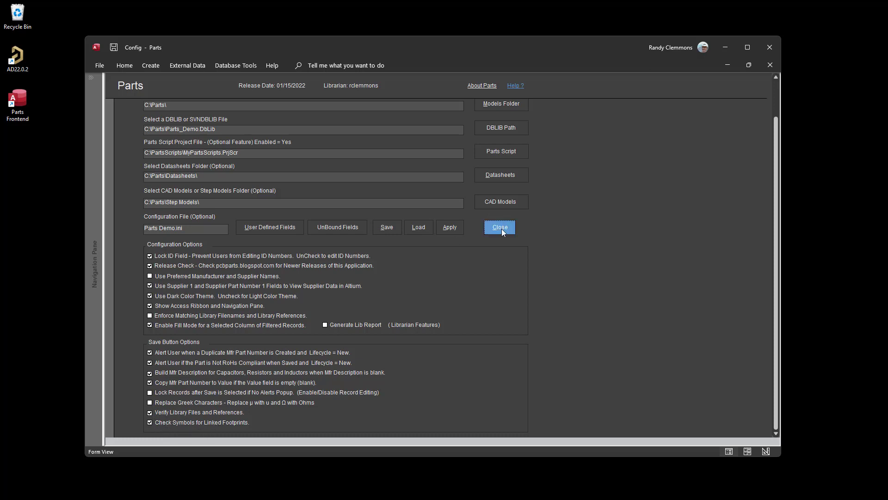
click(447, 227)
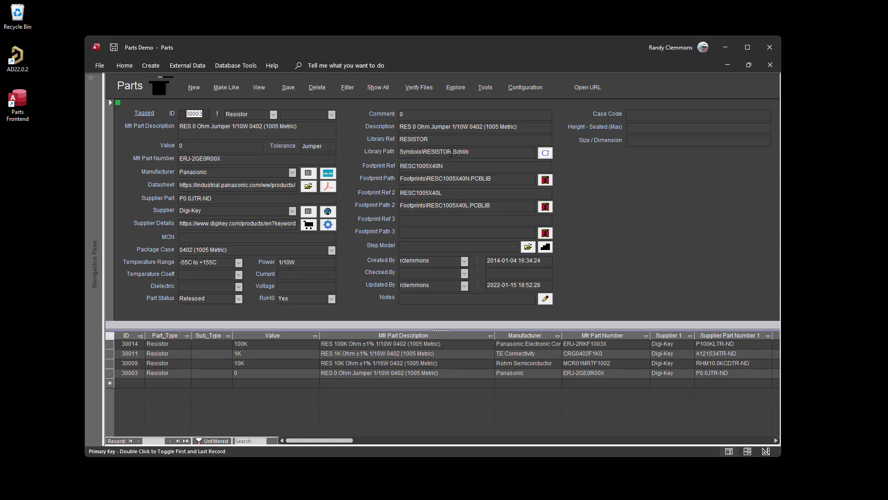
Step: Open the resistor record's symbol library RESISTOR.Schlib for editing in Altium Designer
click(545, 152)
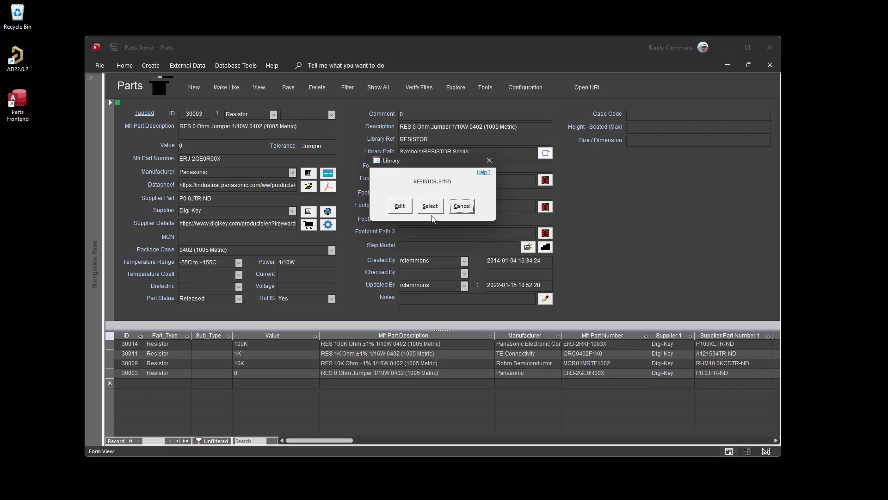
click(401, 206)
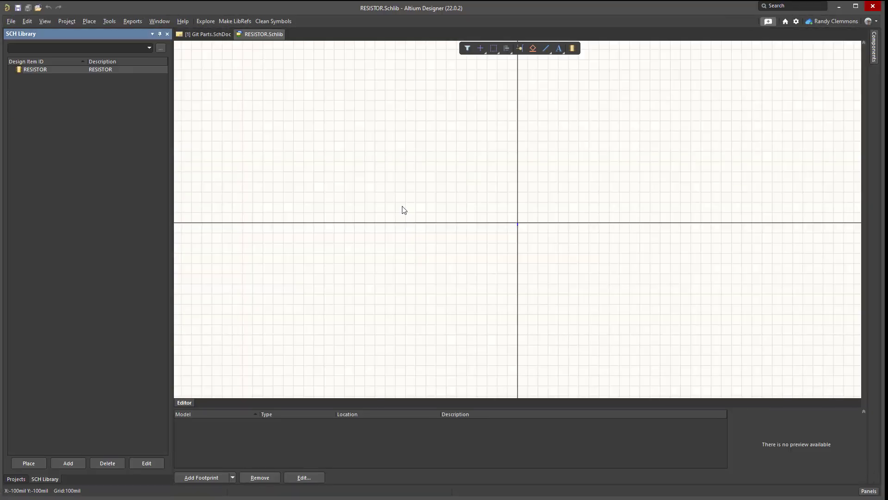
scroll(499, 231, up, 5)
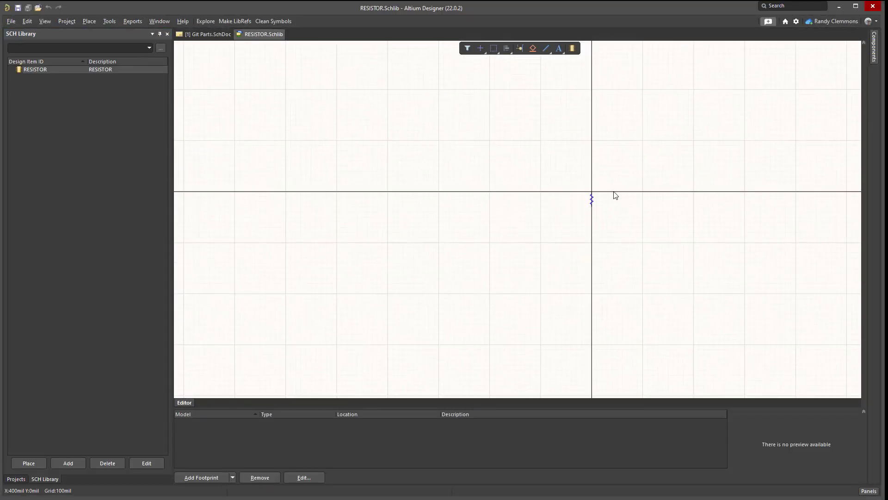
scroll(613, 190, up, 1)
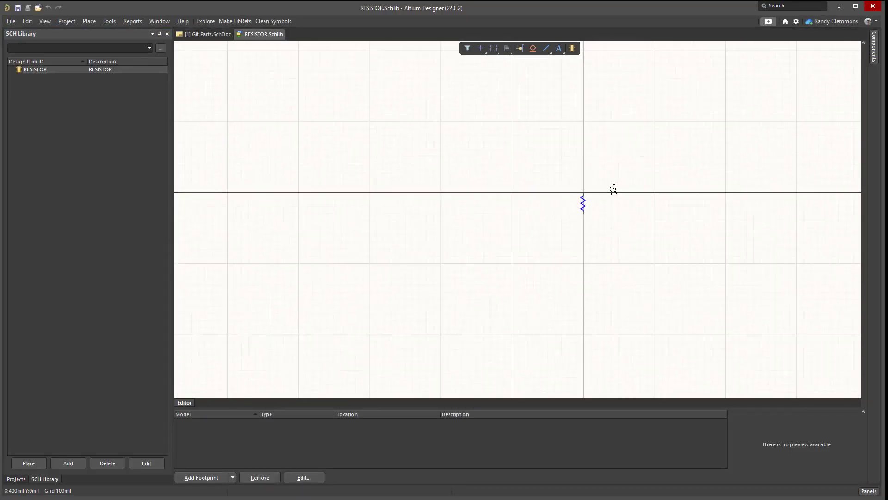
Step: Inspect the RESISTOR component's properties for linked footprints and examine its symbol, then return to the Parts database
click(45, 480)
click(57, 70)
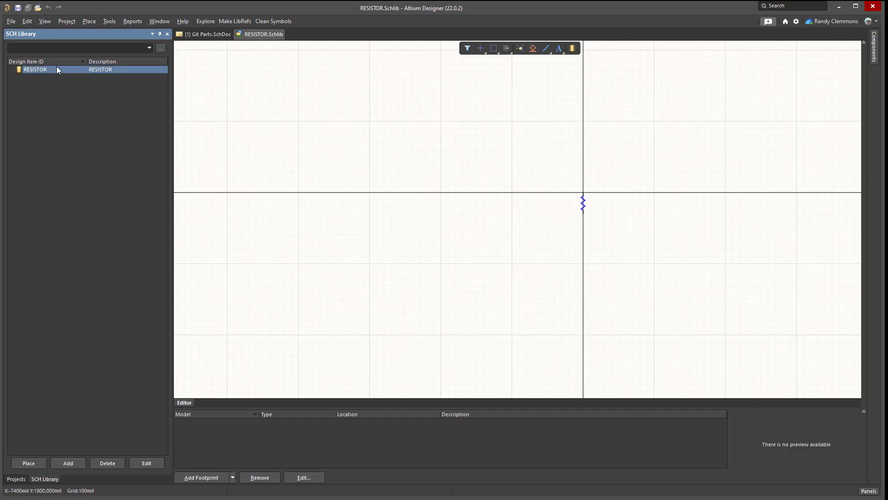
double_click(54, 69)
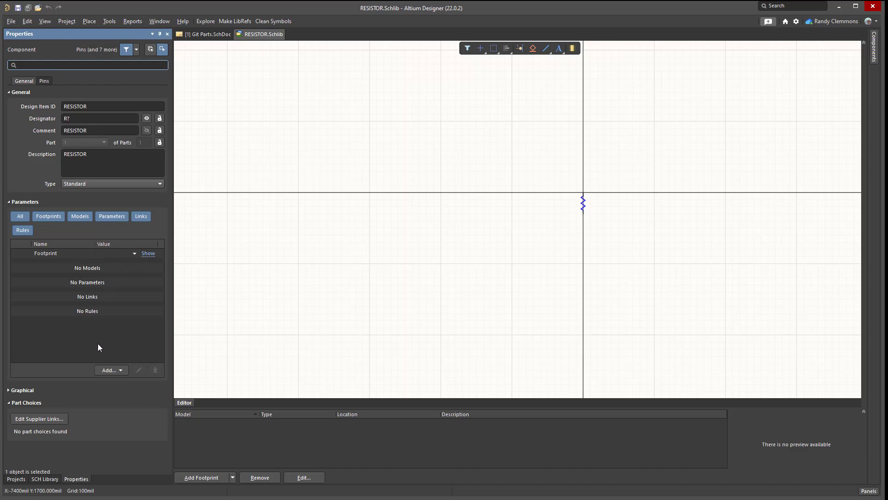
scroll(593, 182, up, 5)
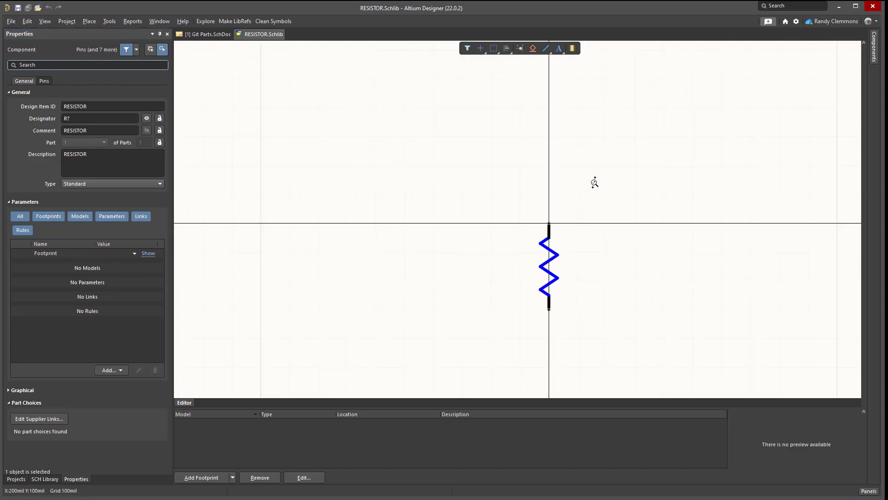
drag(524, 248, 486, 152)
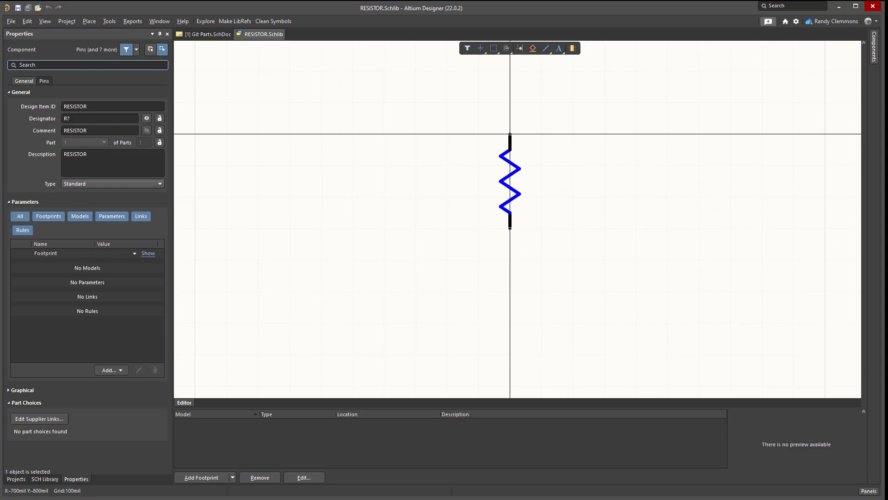
click(840, 7)
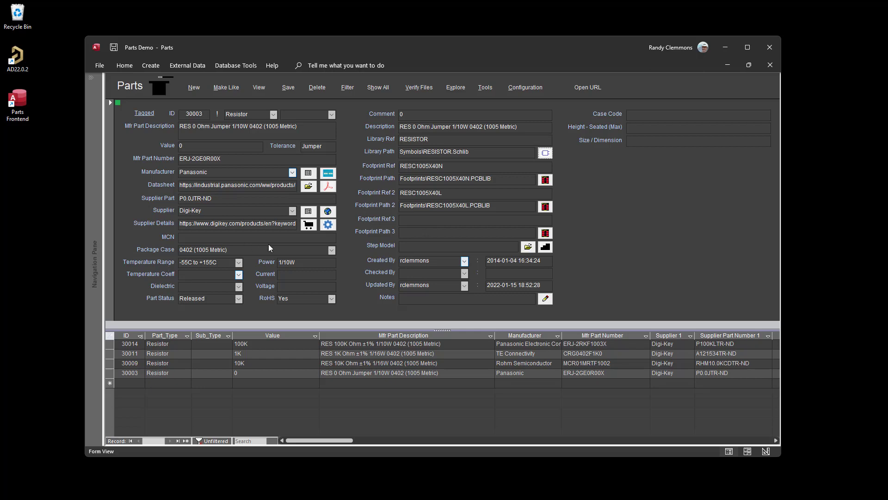
Step: Review the Save Button Options in the Parts configuration, including Check Symbols for Linked Footprints, and close it
click(525, 87)
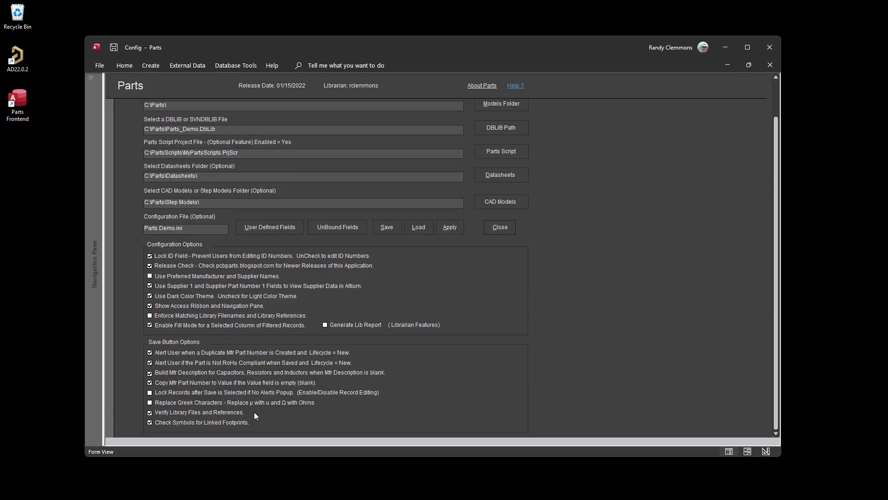
scroll(425, 327, up, 2)
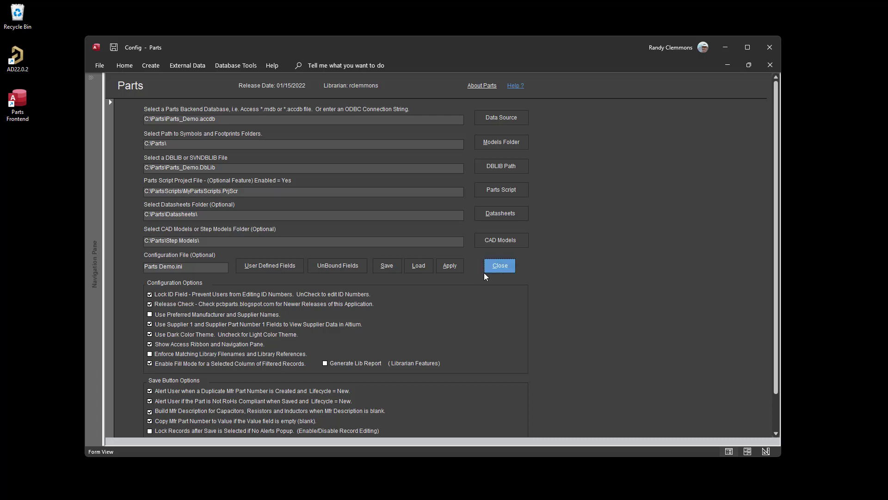
click(498, 265)
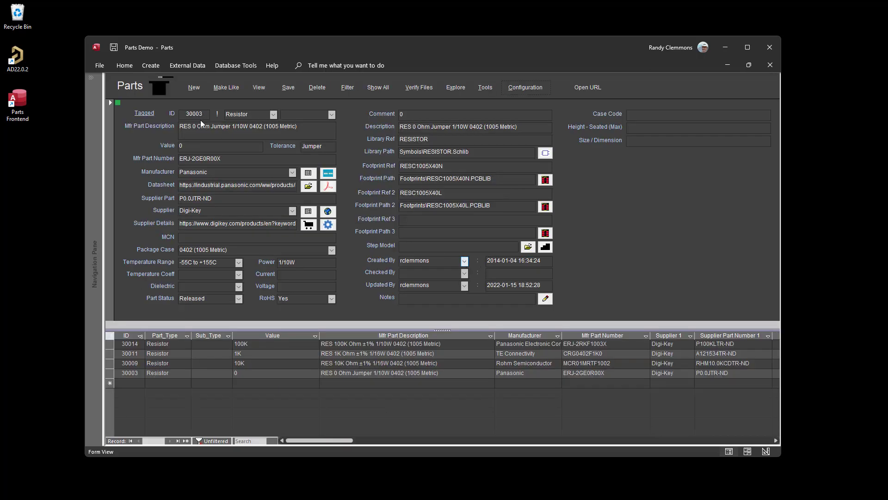
Step: Open the Parts blog at pcbparts.blogspot.com in the web browser from the Parts form
click(133, 88)
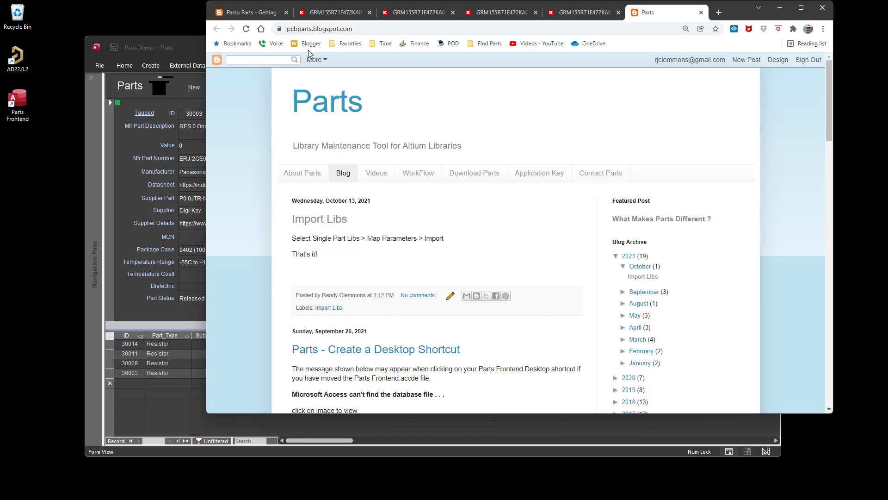